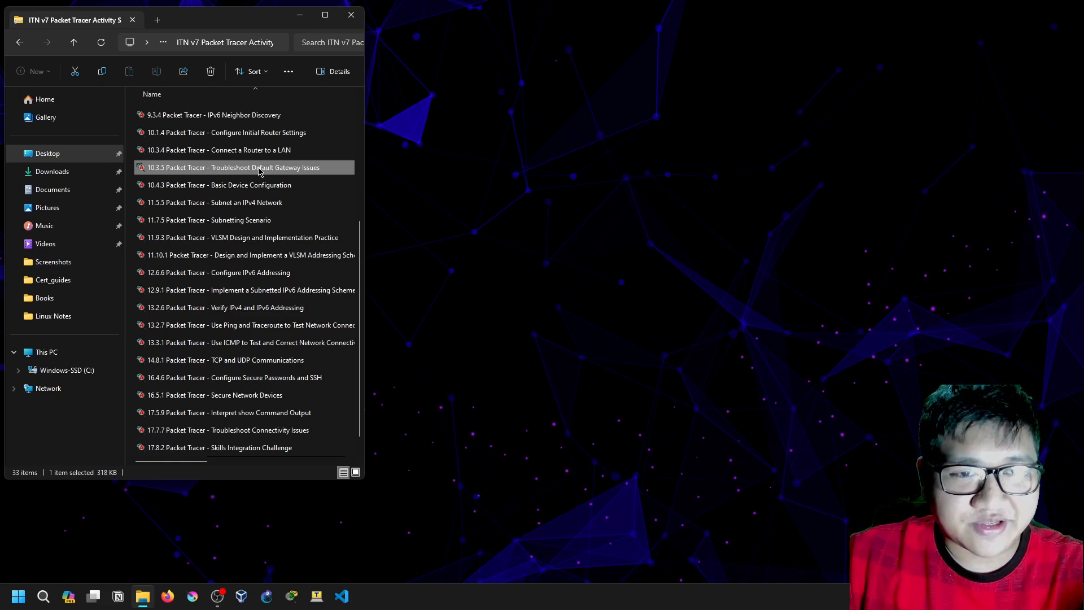
# Open the activity file 10.3.5 Packet Tracer - Troubleshoot Default Gateway Issues and dismiss the user profile form without changes.
pyautogui.click(635, 198)
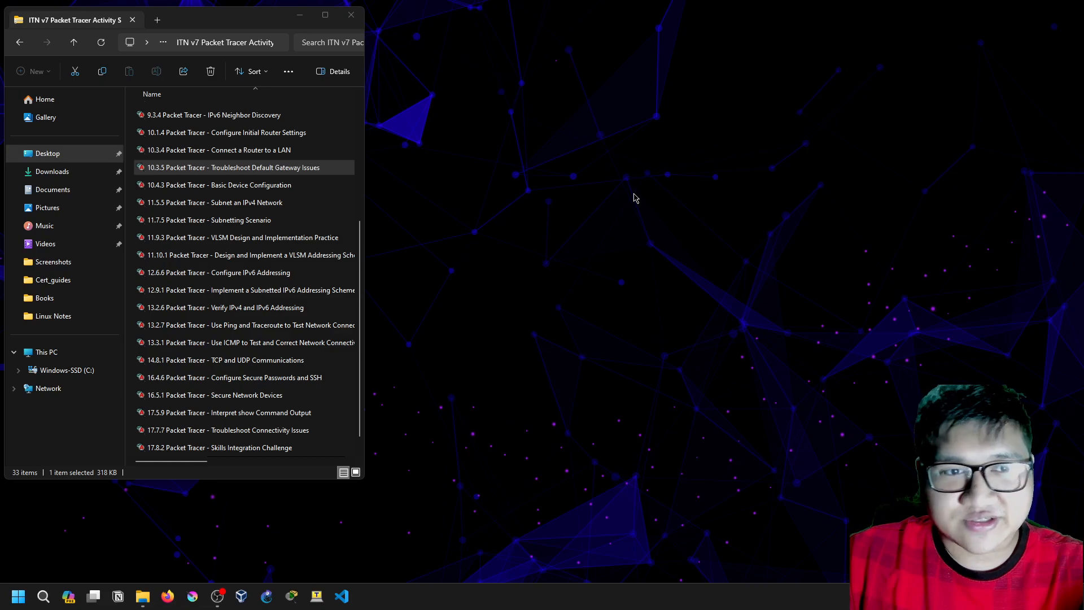
pyautogui.doubleClick(172, 175)
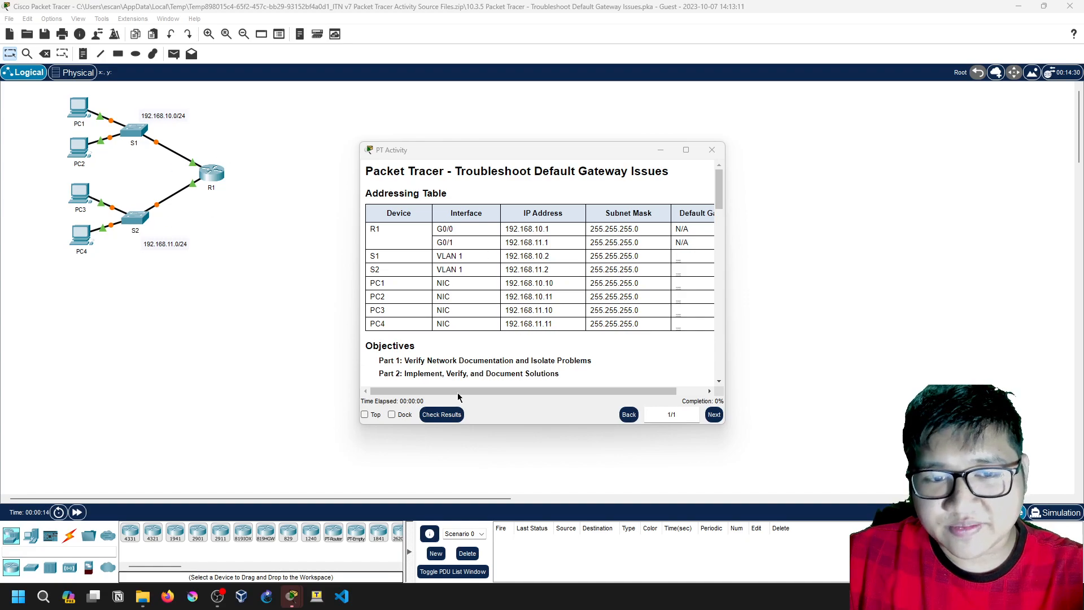
pyautogui.moveTo(303, 597)
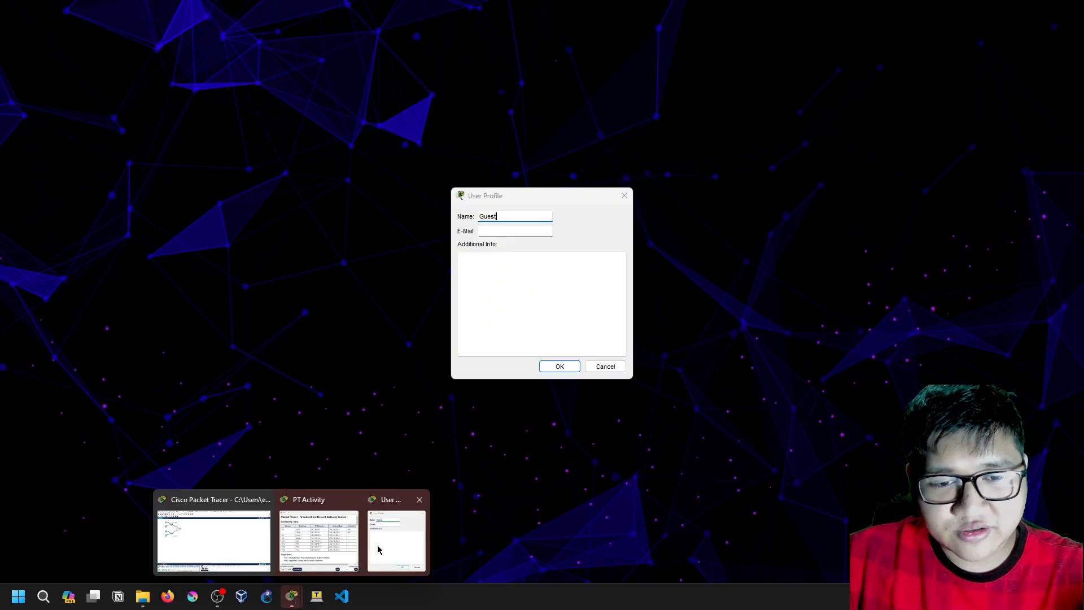
pyautogui.click(378, 549)
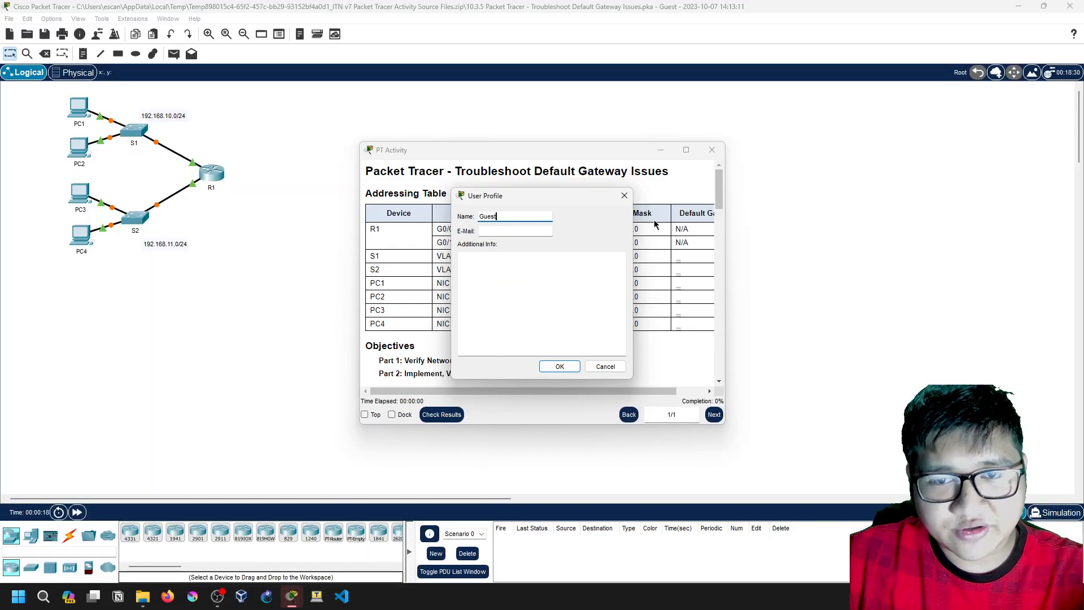
pyautogui.click(626, 196)
# Dock the activity instructions beside the workspace and widen them to show the whole addressing table.
pyautogui.click(391, 414)
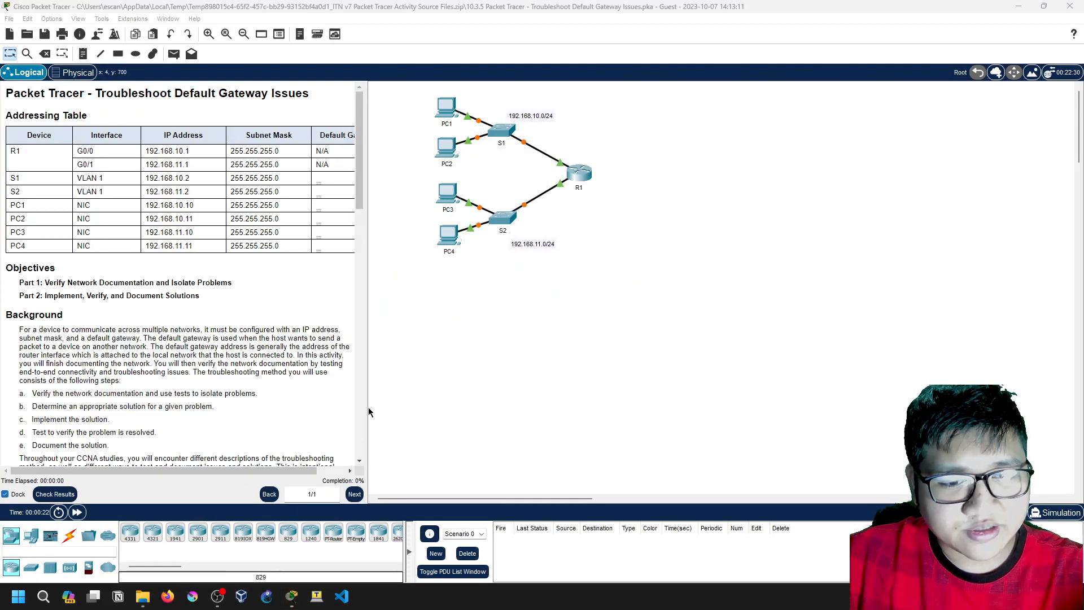
pyautogui.moveTo(367, 371); pyautogui.dragTo(415, 372)
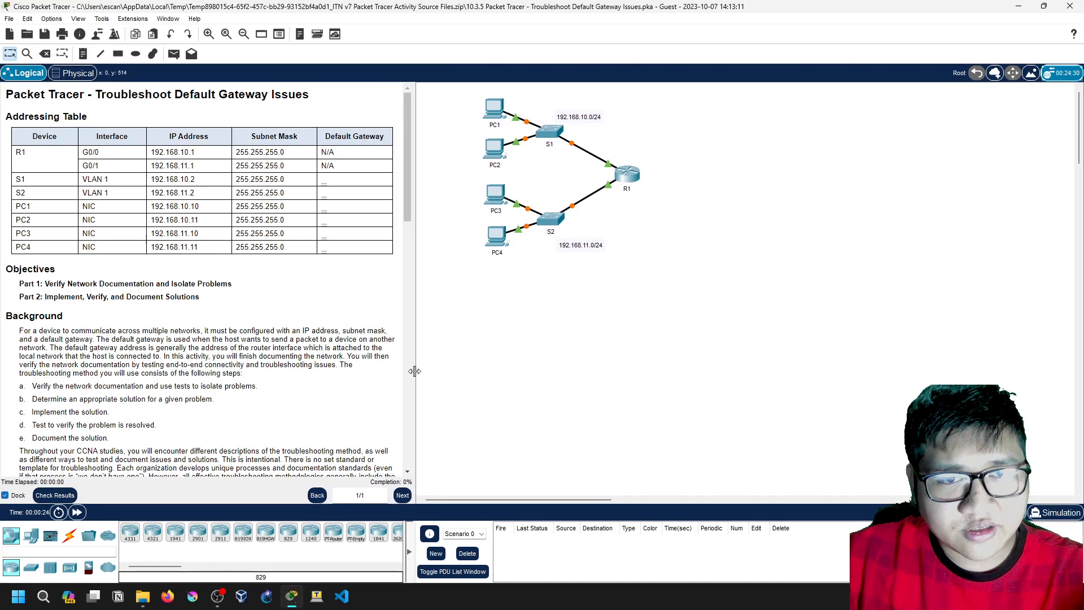
# Read the activity's two objectives, the background on default gateways and the troubleshooting steps a to e.
pyautogui.scroll(-1, 23, 218)
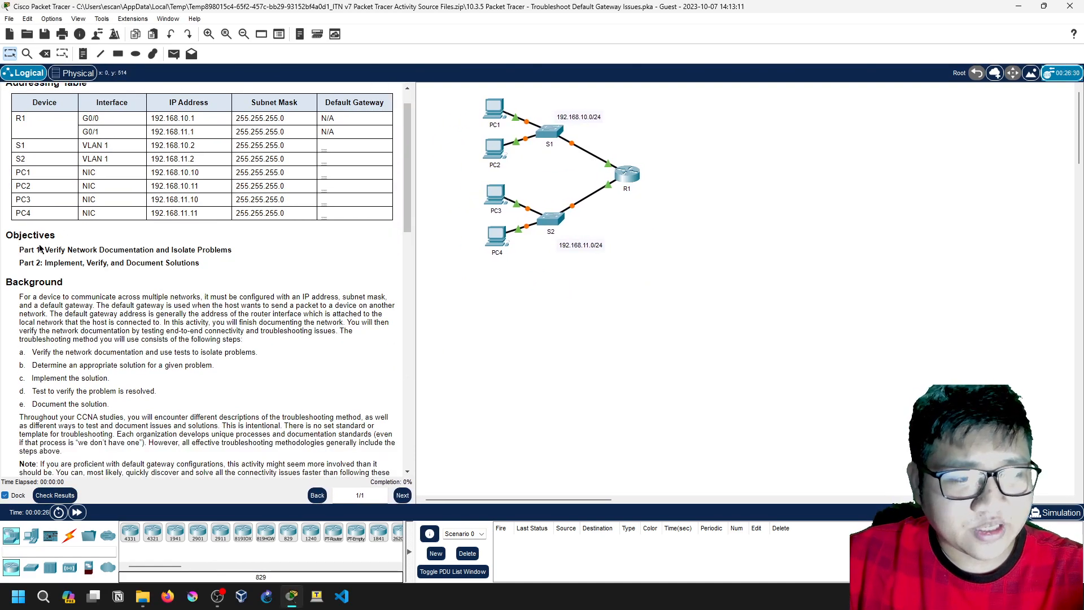
pyautogui.moveTo(19, 251); pyautogui.dragTo(150, 251)
pyautogui.click(220, 242)
pyautogui.click(177, 278)
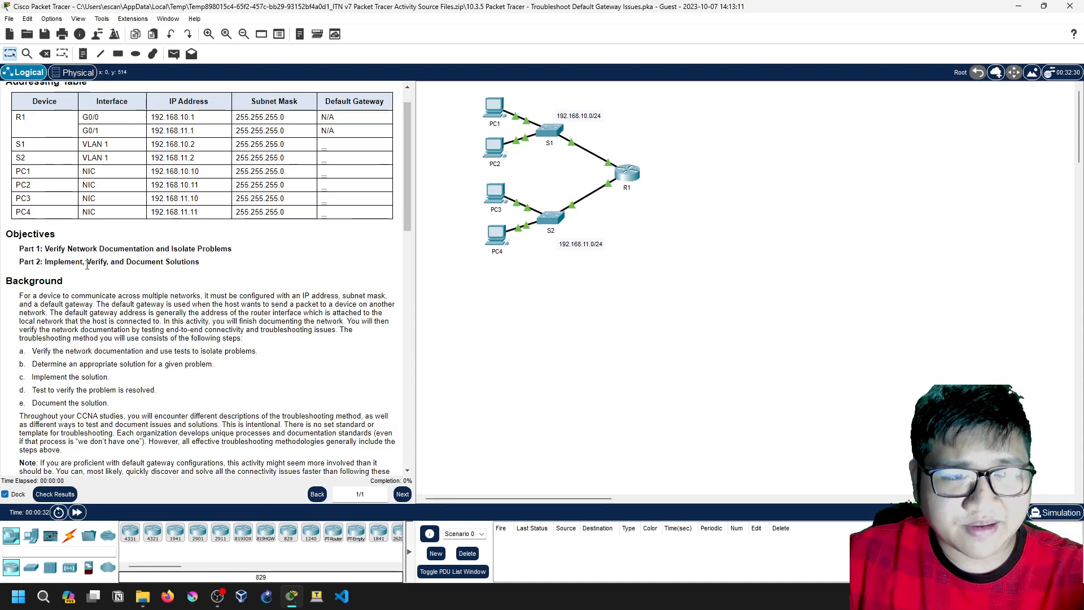
pyautogui.moveTo(19, 262); pyautogui.dragTo(210, 264)
pyautogui.click(185, 270)
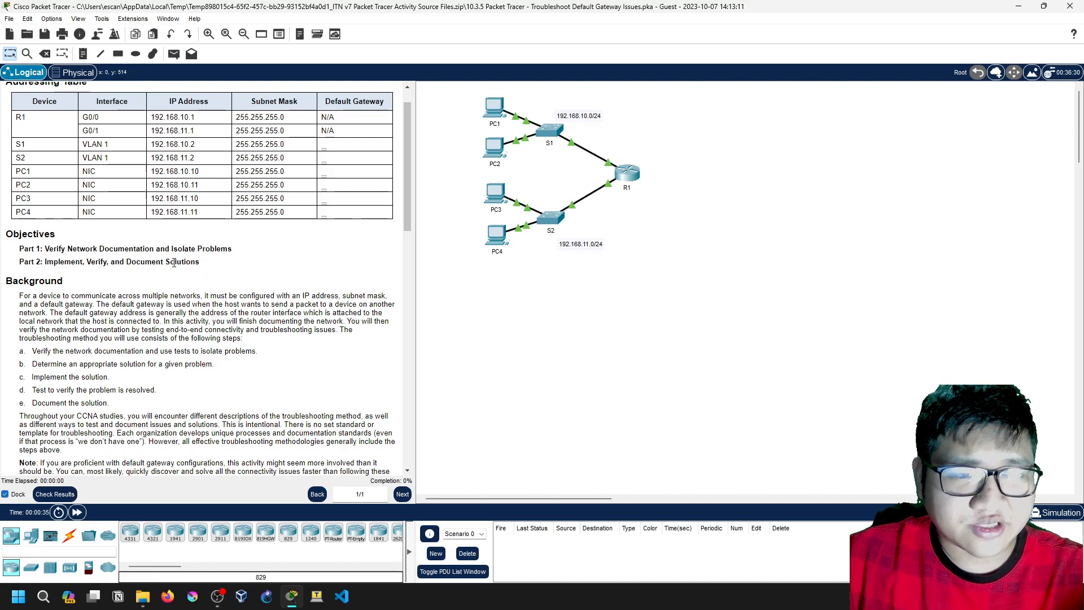
pyautogui.scroll(-3, 21, 304)
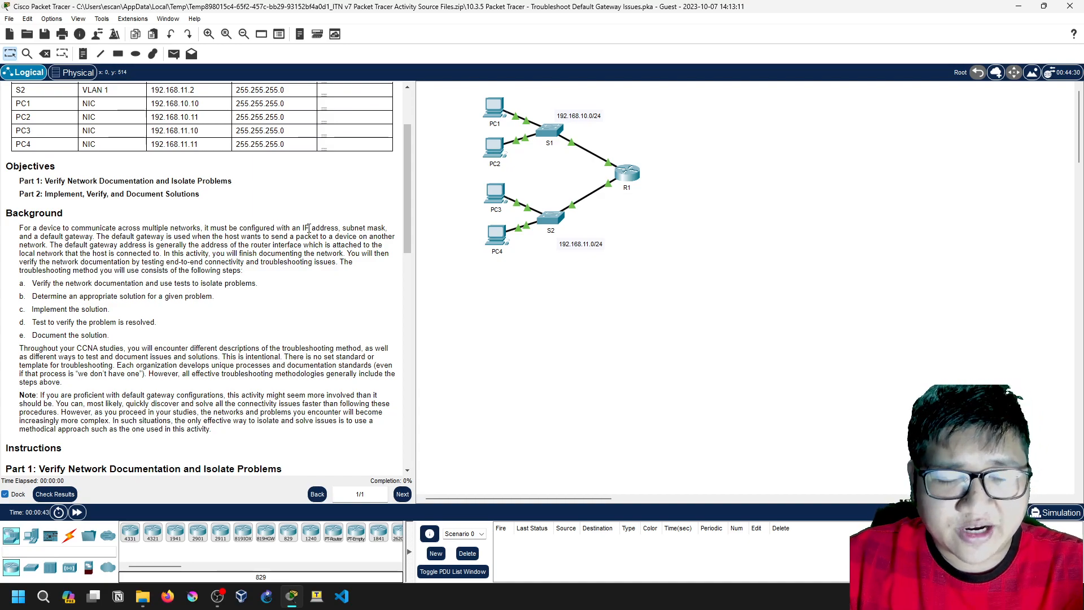
pyautogui.moveTo(40, 235); pyautogui.dragTo(91, 236)
pyautogui.click(100, 236)
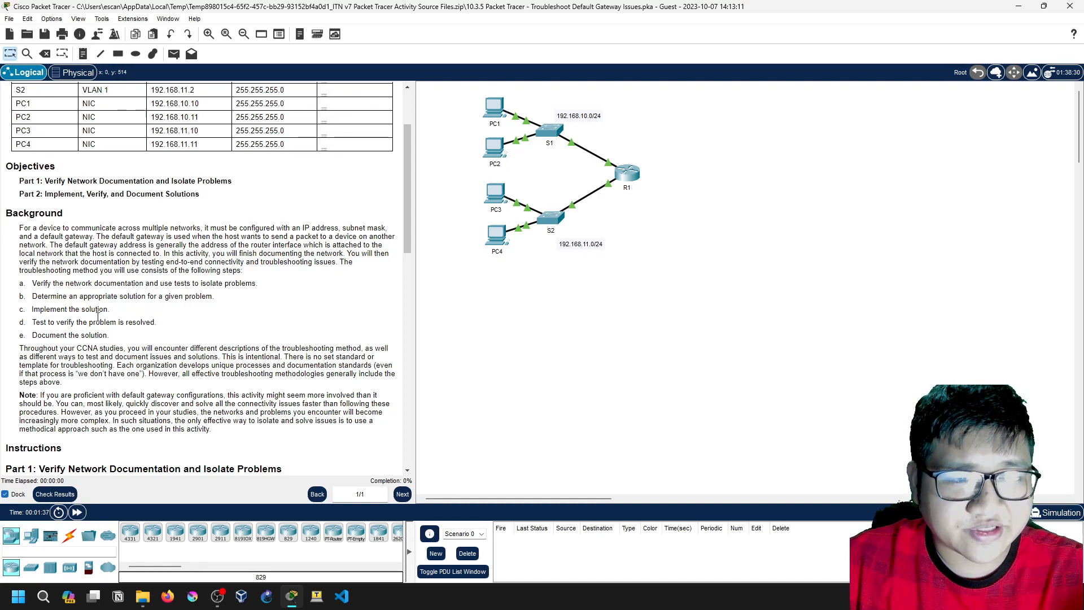
pyautogui.moveTo(32, 283); pyautogui.dragTo(144, 338)
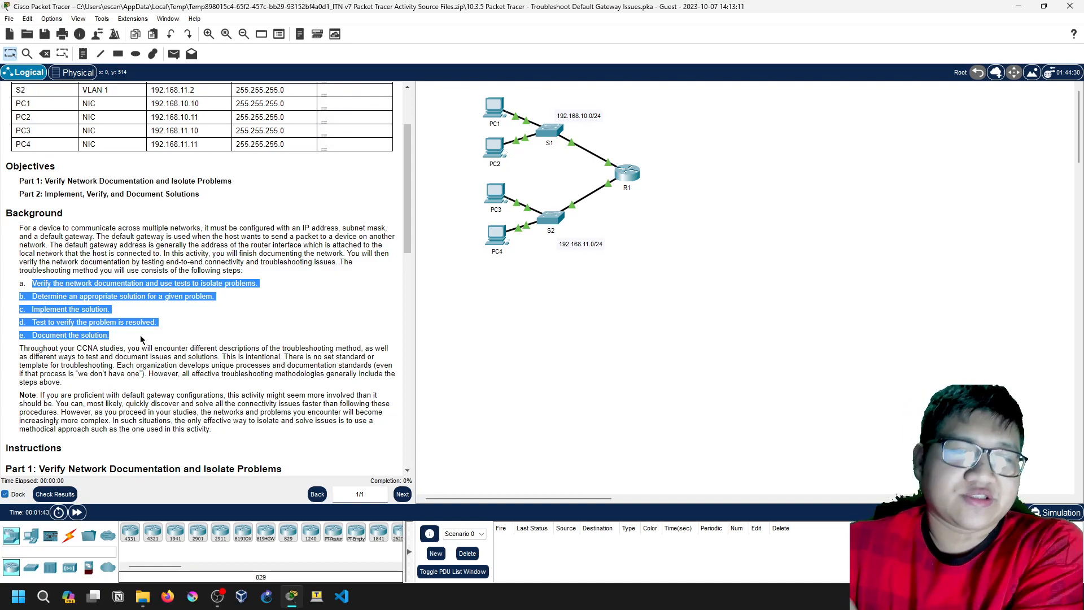
pyautogui.click(116, 334)
# Read the background paragraph on troubleshooting methodologies and the note about a methodical approach.
pyautogui.scroll(-2, 113, 266)
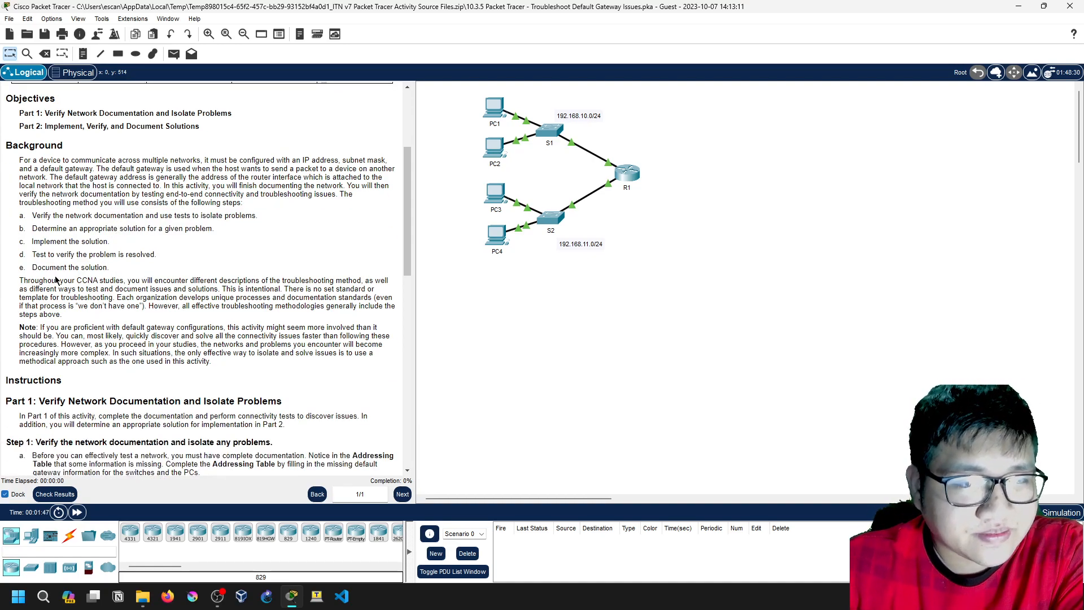
pyautogui.scroll(-1, 71, 281)
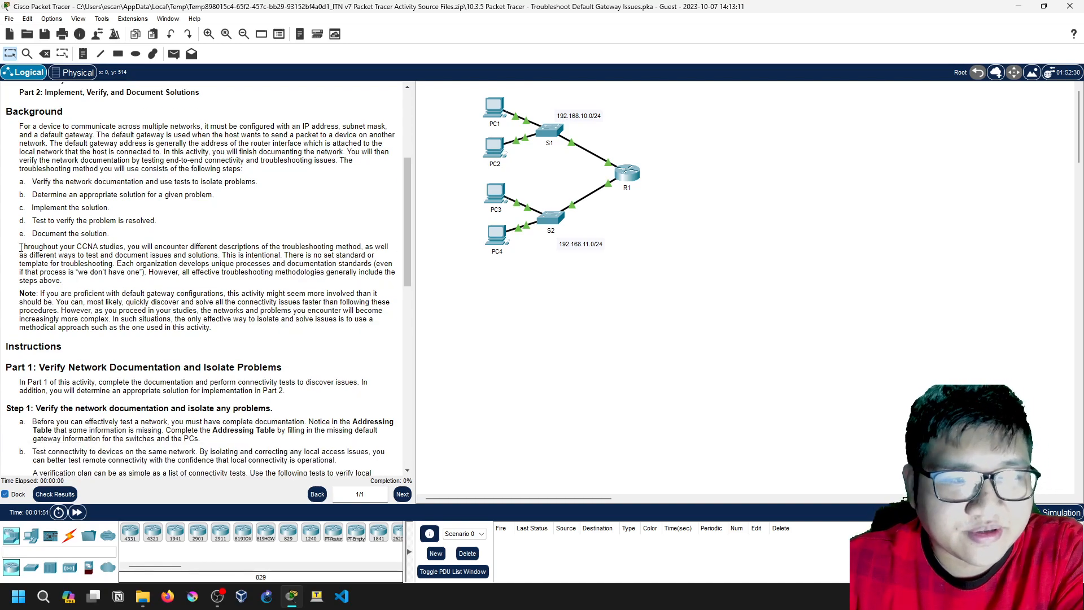
pyautogui.moveTo(19, 251); pyautogui.dragTo(72, 293)
pyautogui.click(72, 264)
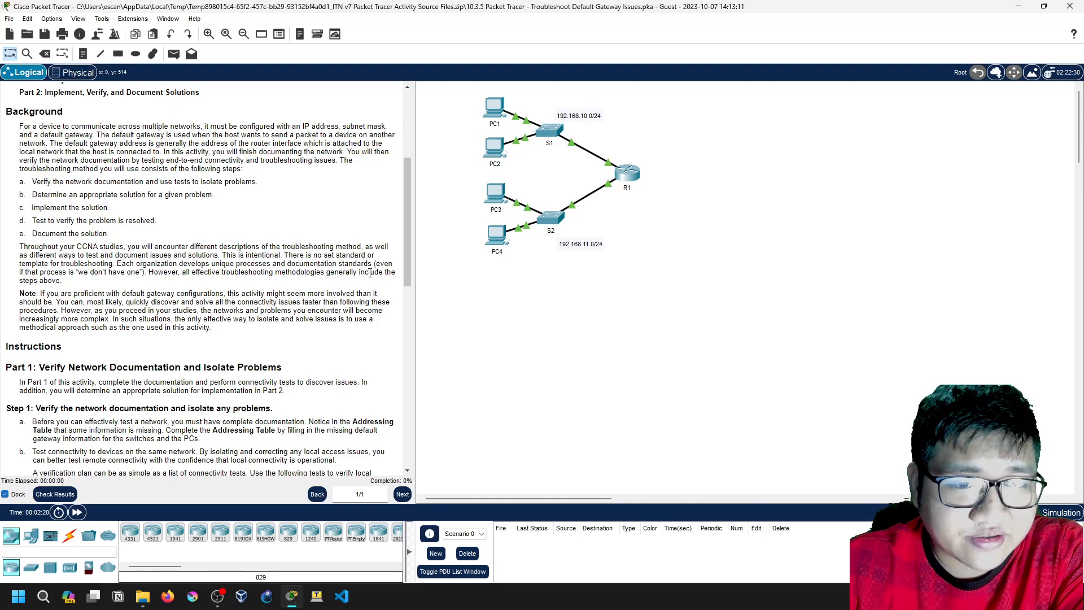
pyautogui.scroll(1, 84, 235)
pyautogui.moveTo(21, 216); pyautogui.dragTo(146, 272)
pyautogui.click(146, 278)
pyautogui.scroll(-1, 147, 299)
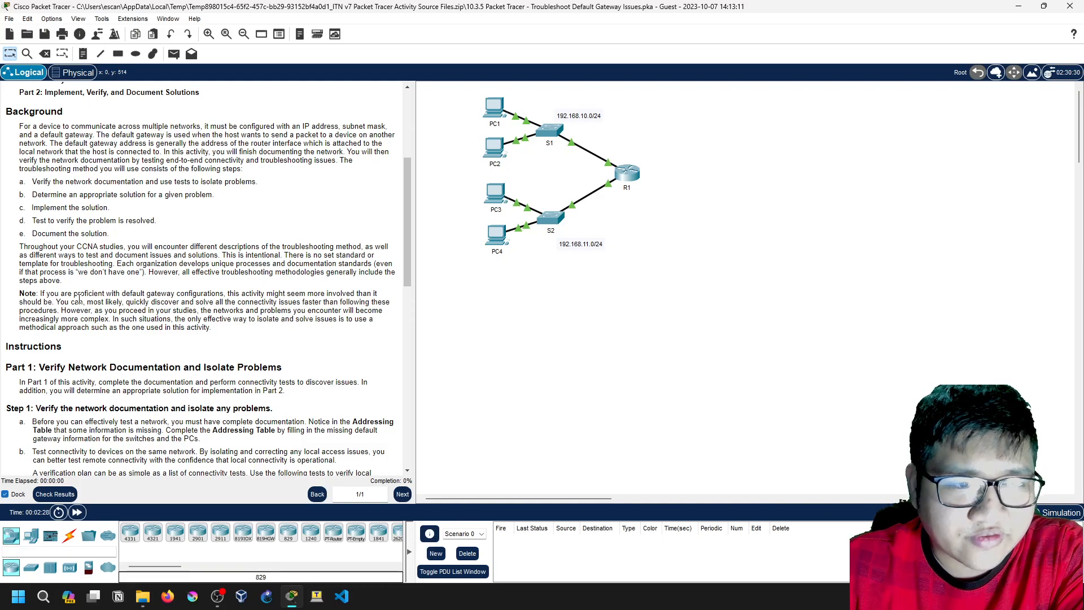
pyautogui.moveTo(229, 293); pyautogui.dragTo(352, 296)
pyautogui.click(90, 320)
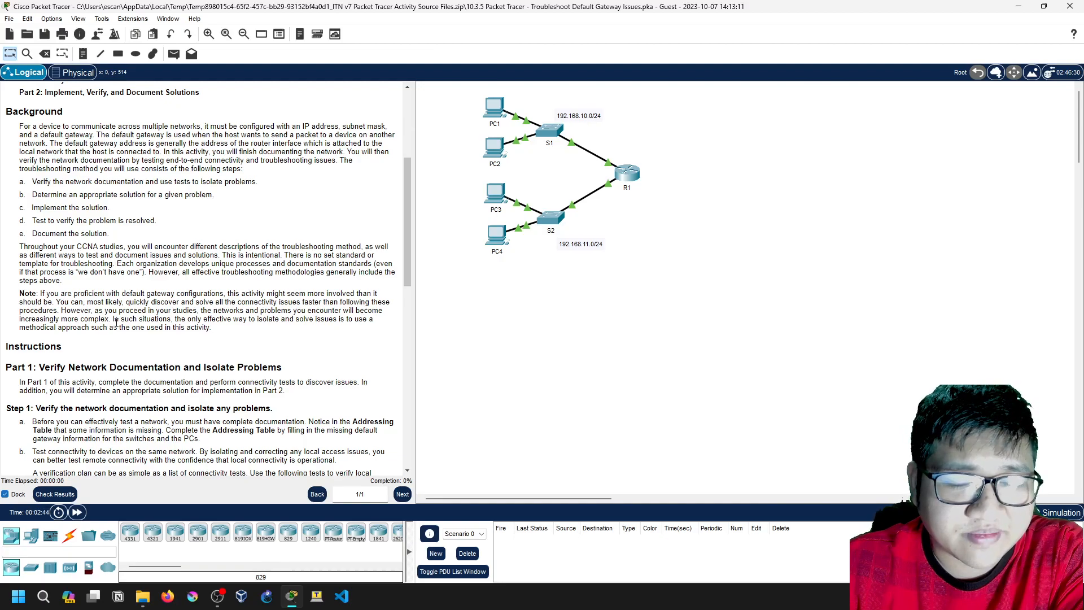
pyautogui.moveTo(112, 319); pyautogui.dragTo(344, 315)
pyautogui.click(190, 319)
pyautogui.click(67, 337)
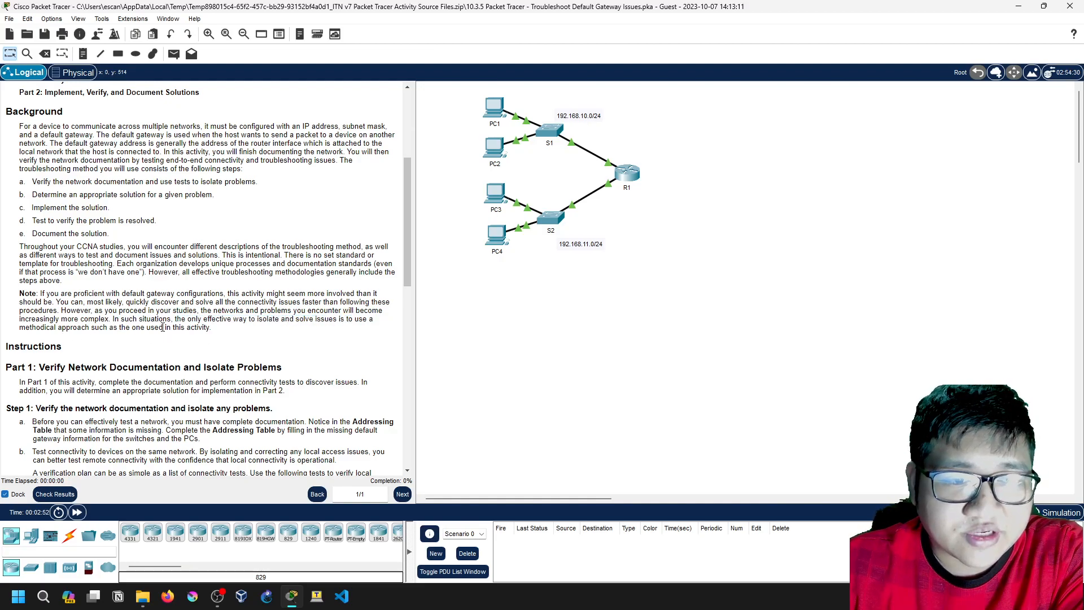
# Print the activity instructions with the testing and verification table to Packet Tracer 10.3.5.pdf in the Downloads folder.
pyautogui.scroll(-6, 162, 328)
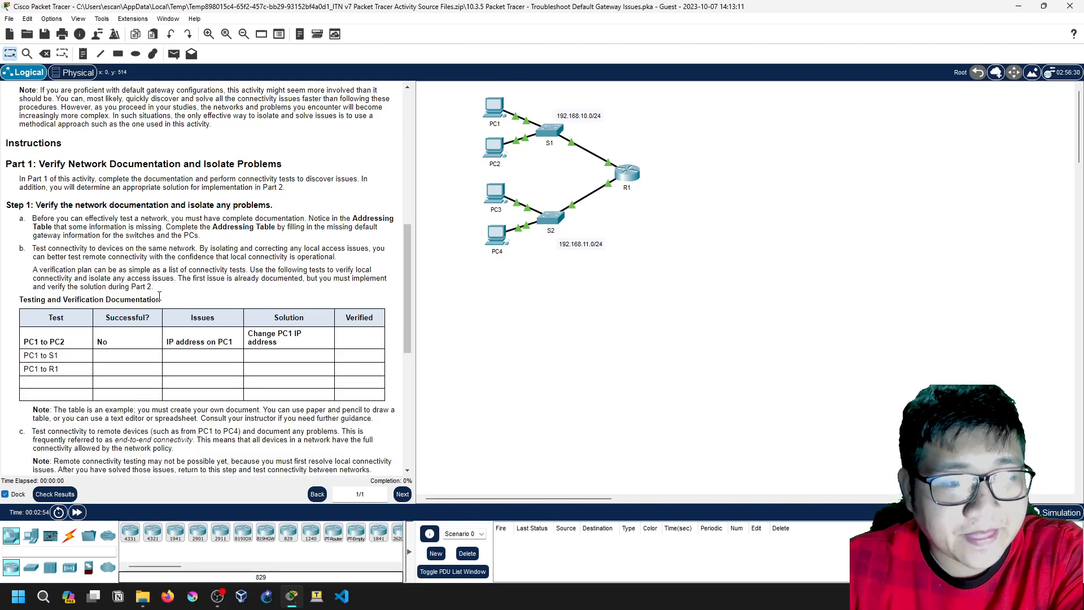
pyautogui.scroll(-3, 160, 296)
pyautogui.moveTo(21, 209); pyautogui.dragTo(74, 248)
pyautogui.click(69, 245)
pyautogui.click(72, 258)
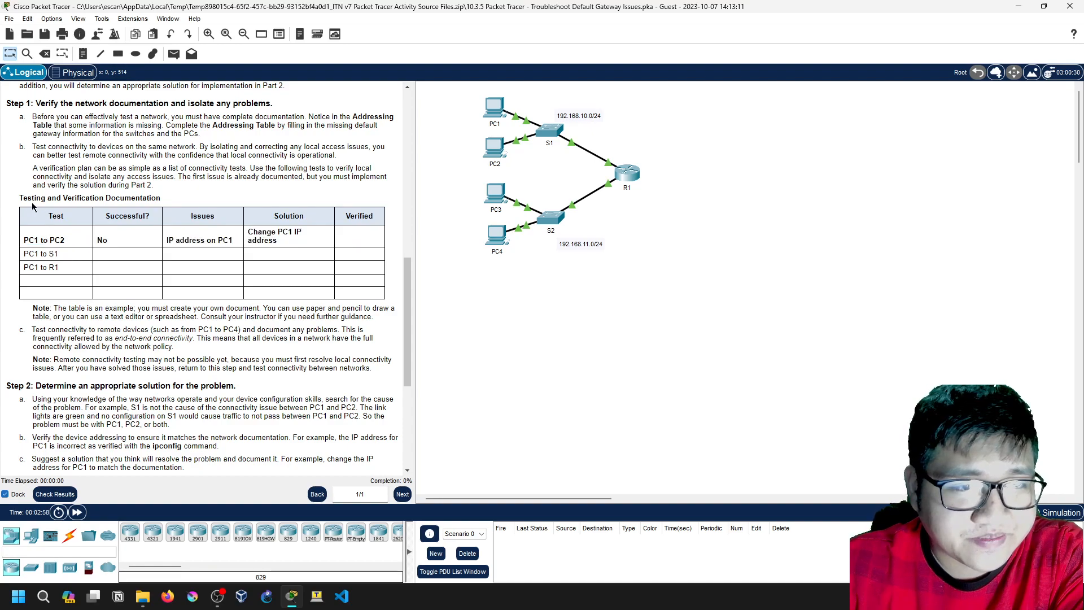
pyautogui.rightClick(74, 235)
pyautogui.click(113, 304)
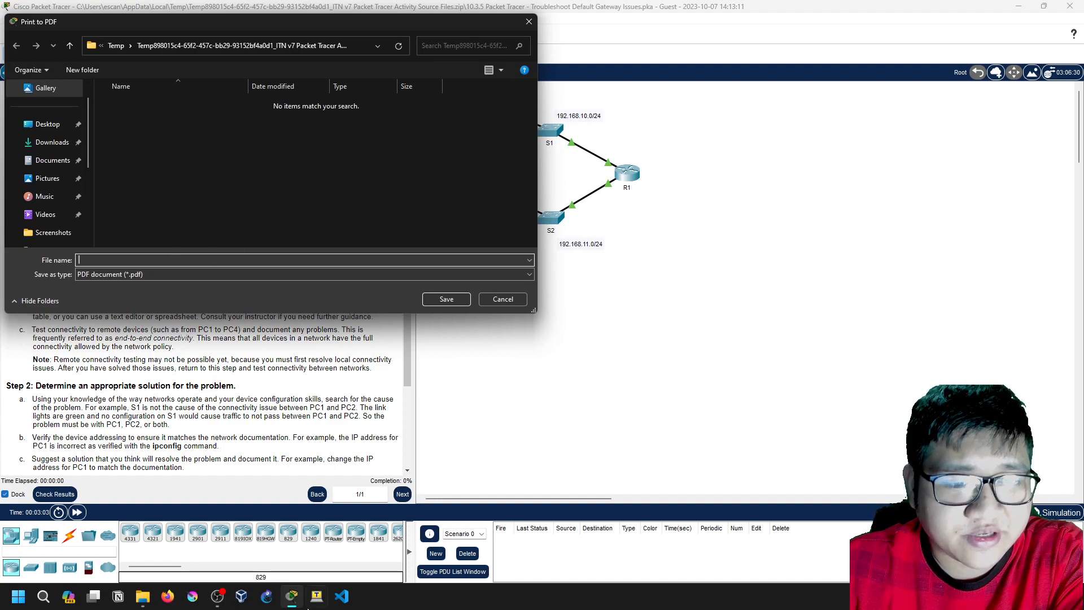
# Minimize OBS and look over the testing and verification table in the exported PDF in Firefox.
pyautogui.click(217, 597)
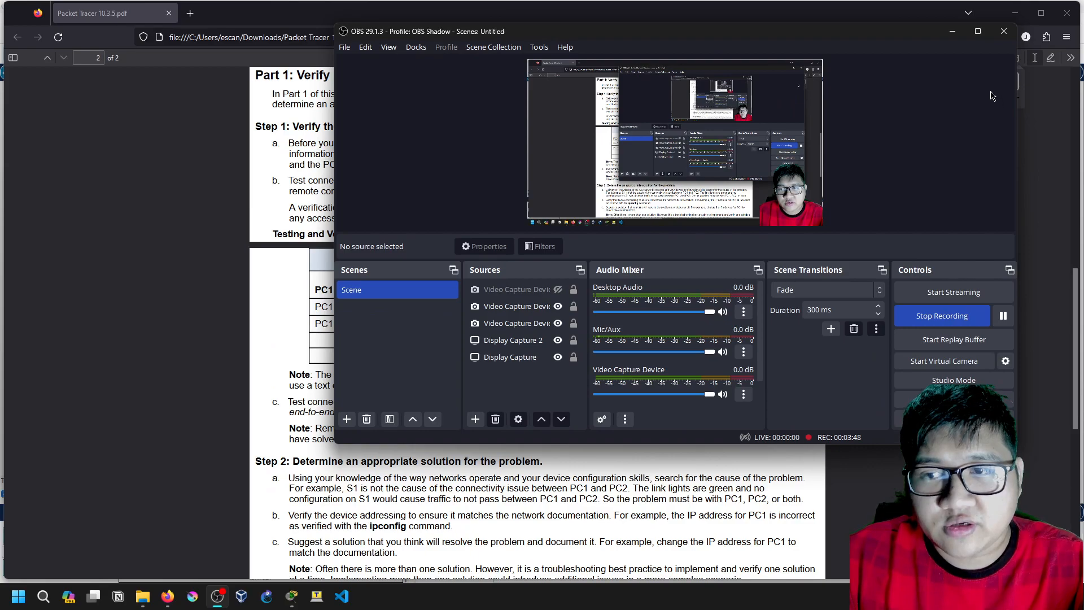
pyautogui.click(953, 32)
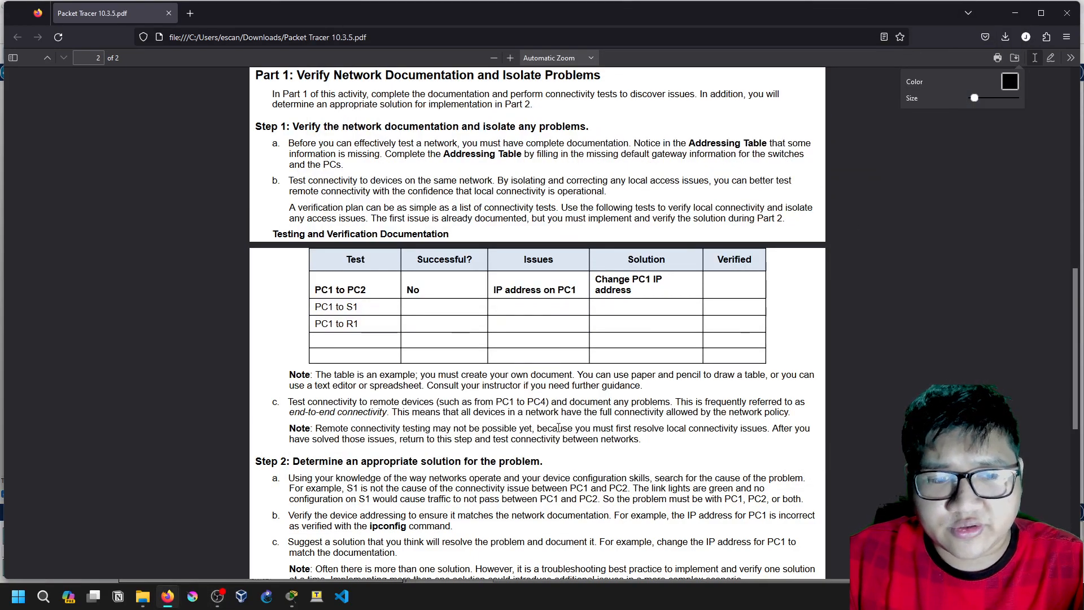
pyautogui.scroll(4, 347, 395)
pyautogui.scroll(-4, 350, 399)
pyautogui.scroll(1, 369, 403)
pyautogui.scroll(-2, 377, 394)
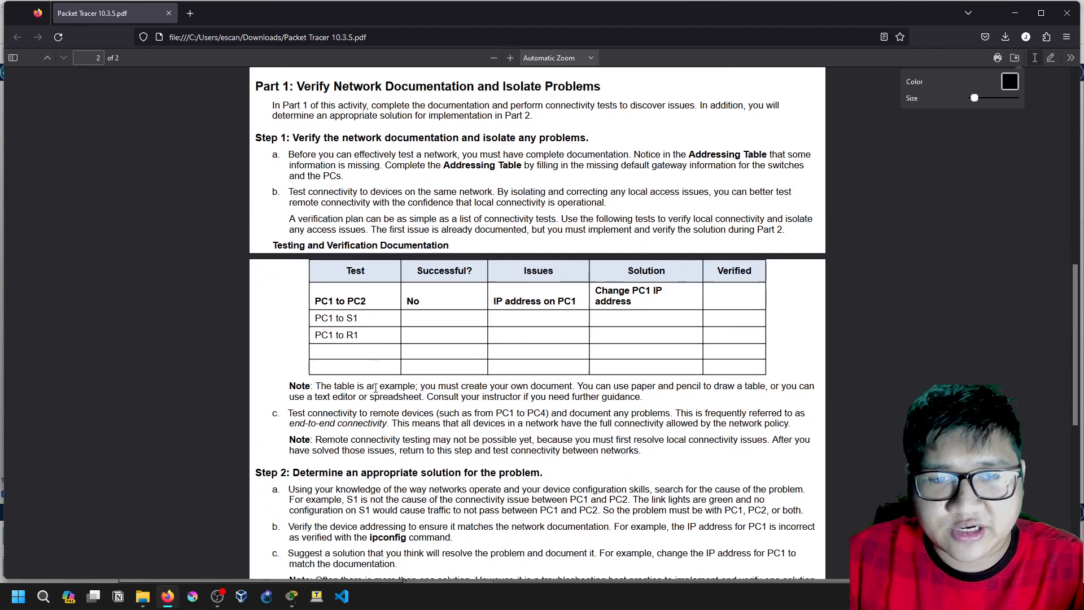
# Switch back to Packet Tracer and examine the addressing table's default gateway column and the Part 1 and Part 2 instructions.
pyautogui.click(292, 596)
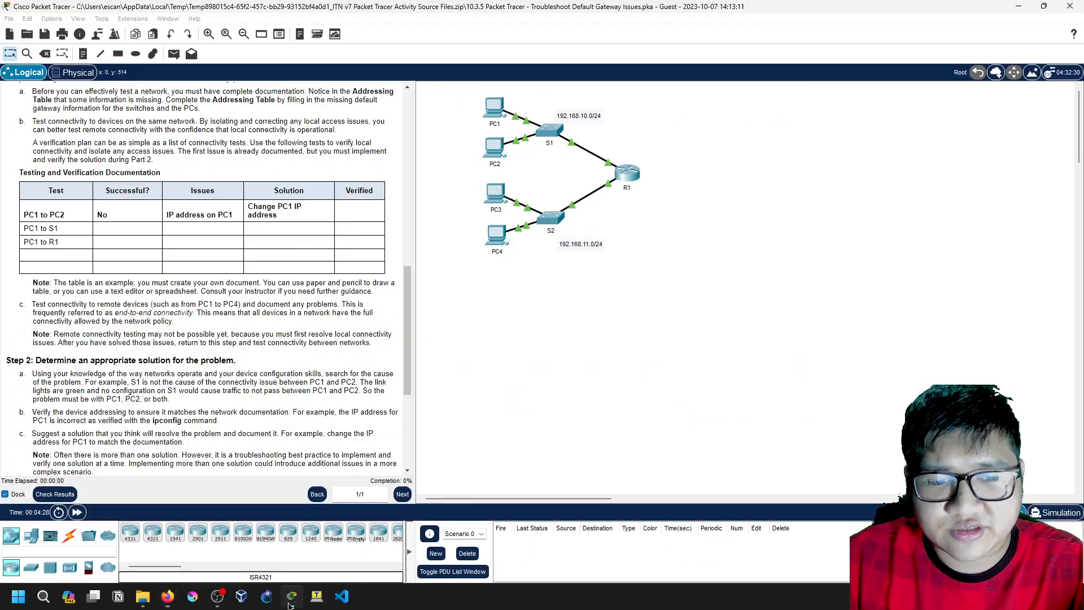
pyautogui.scroll(-5, 219, 346)
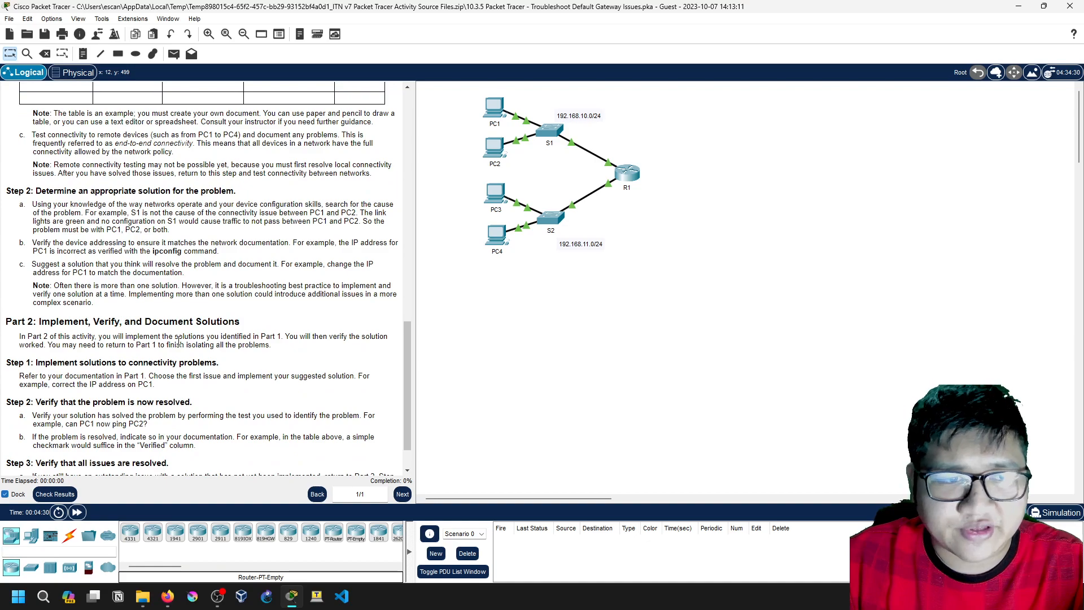
pyautogui.scroll(3, 178, 342)
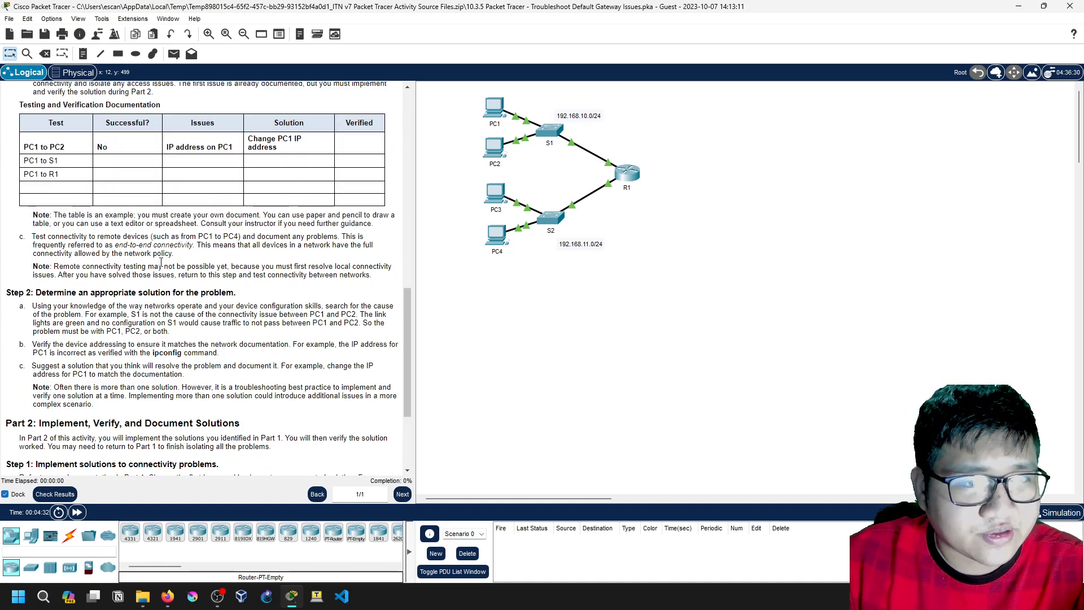
pyautogui.scroll(3, 176, 235)
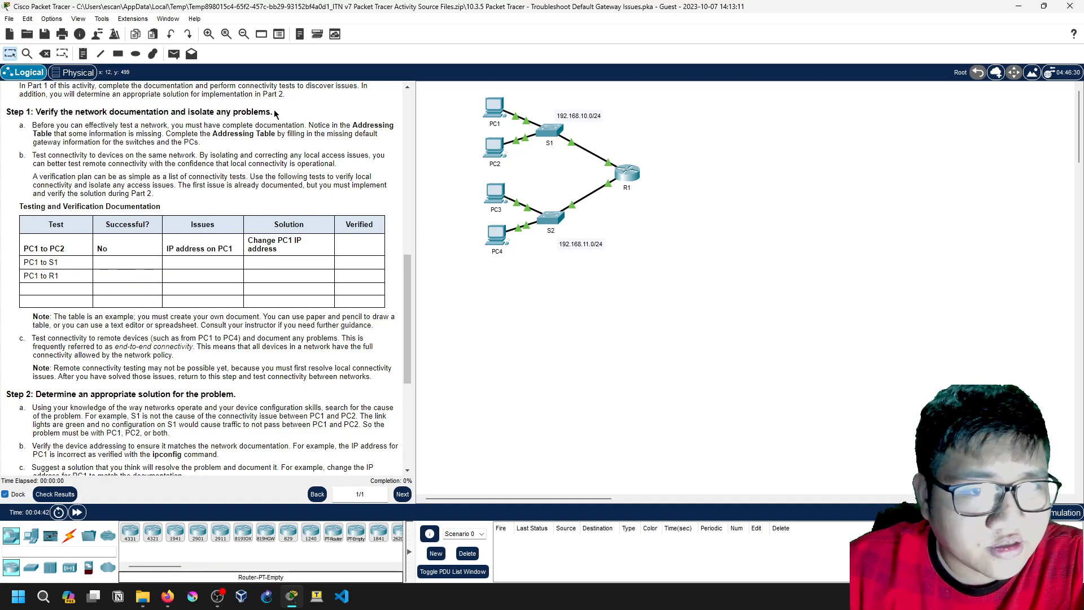
pyautogui.scroll(15, 294, 170)
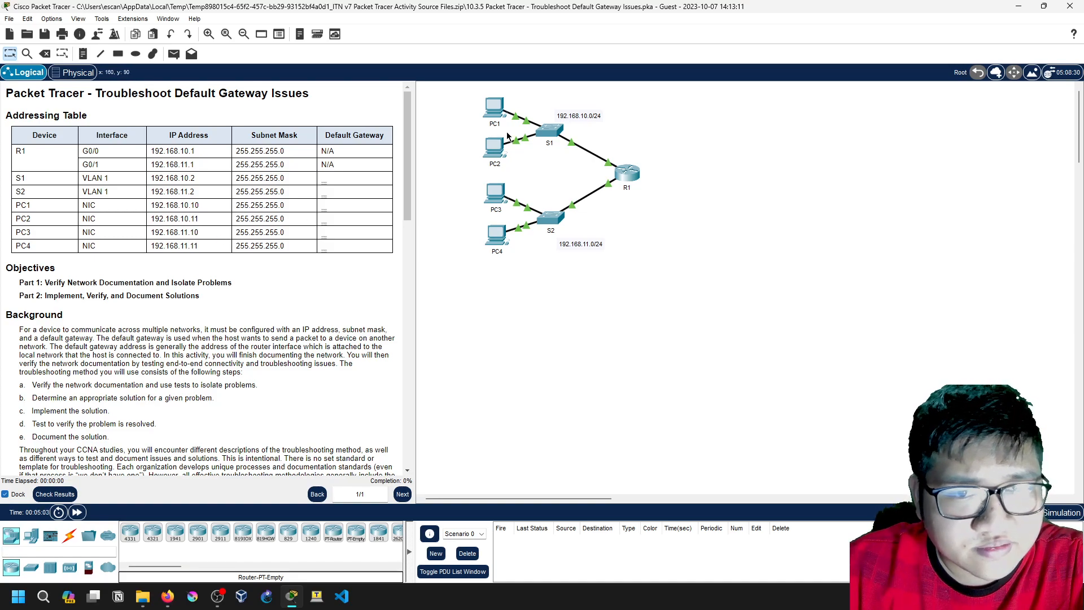
pyautogui.scroll(-3, 287, 224)
pyautogui.scroll(3, 288, 220)
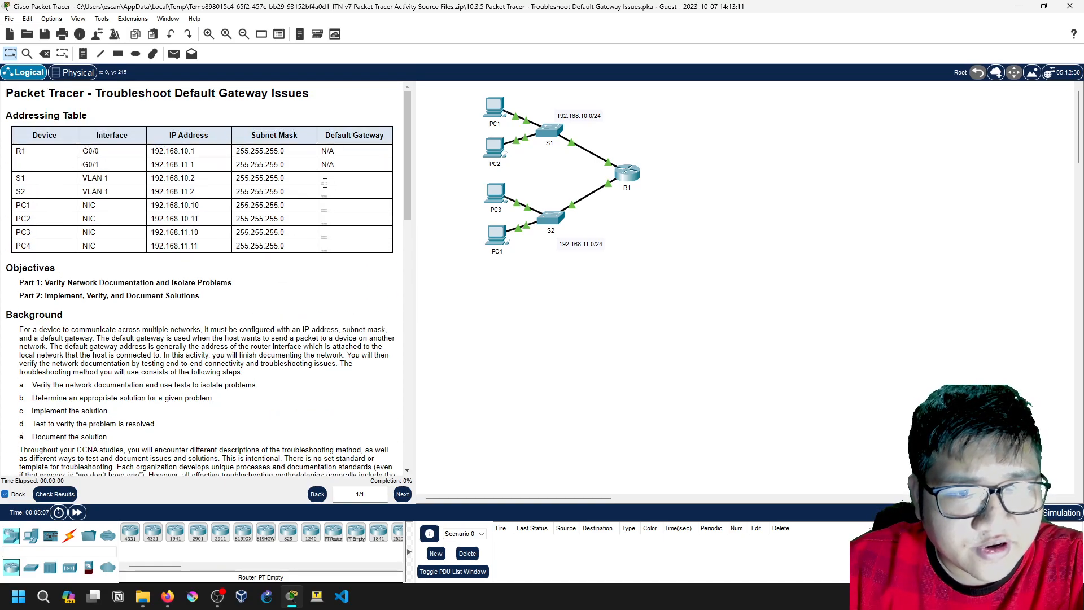
pyautogui.scroll(-3, 305, 225)
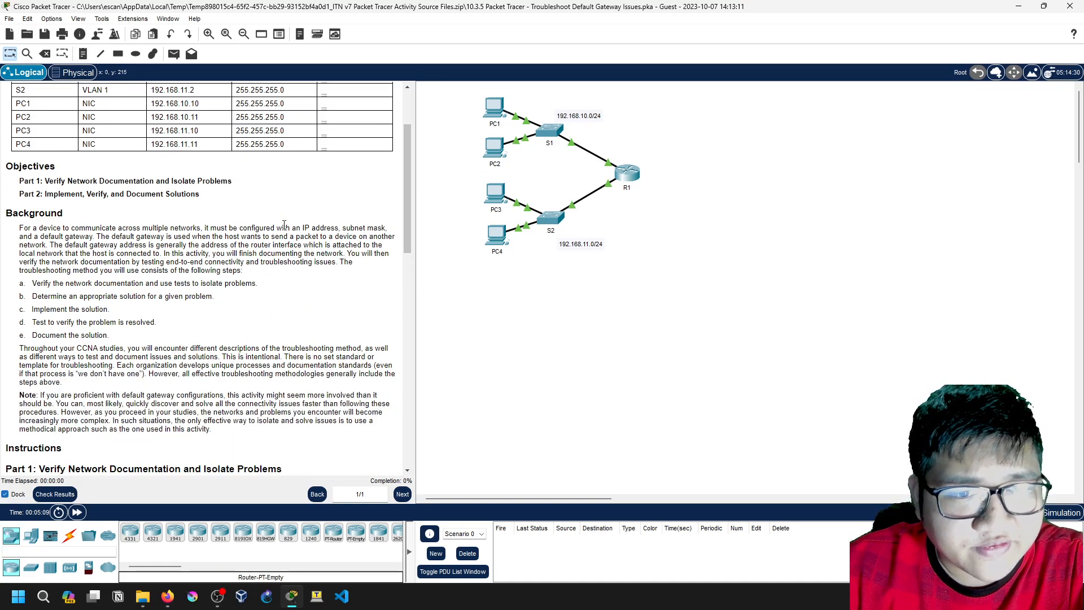
pyautogui.scroll(-8, 284, 224)
pyautogui.scroll(-3, 146, 243)
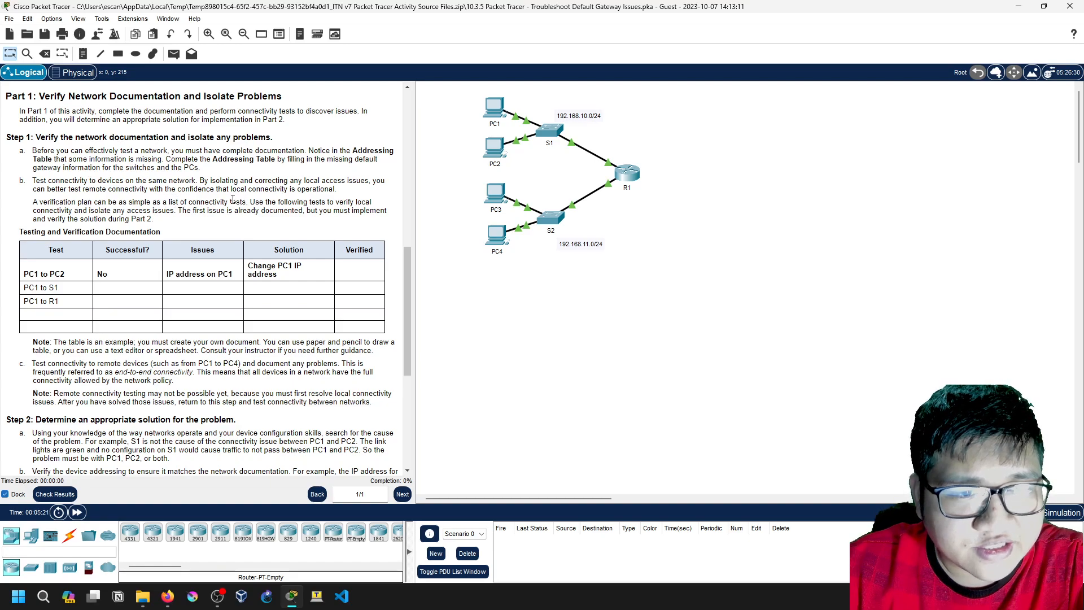
pyautogui.scroll(-3, 162, 212)
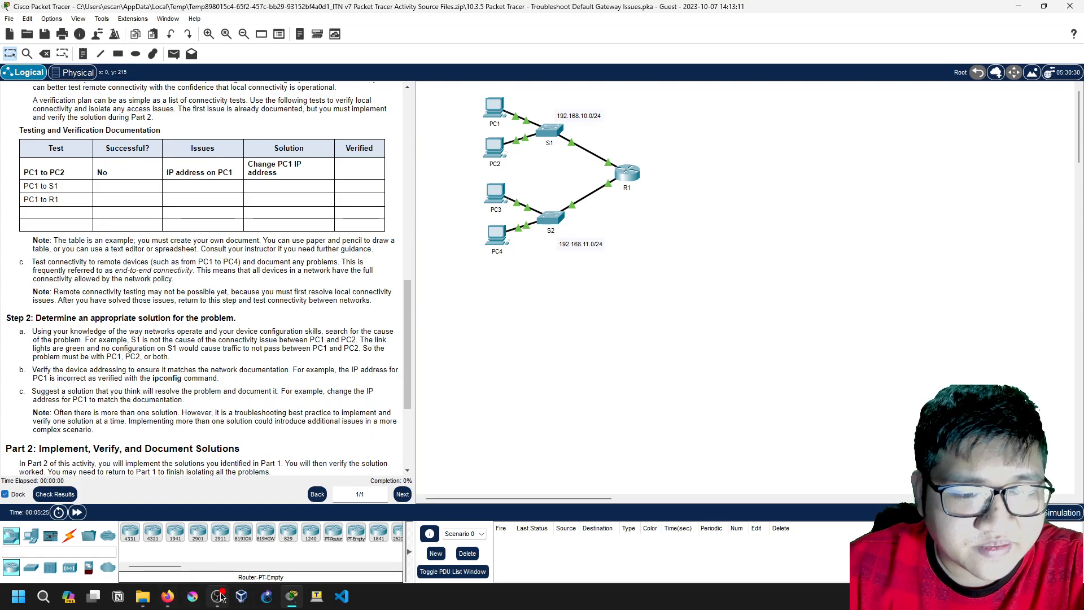
# Switch to the exported PDF in Firefox and narrow its window to uncover the network topology in Packet Tracer.
pyautogui.moveTo(222, 598)
pyautogui.click(168, 597)
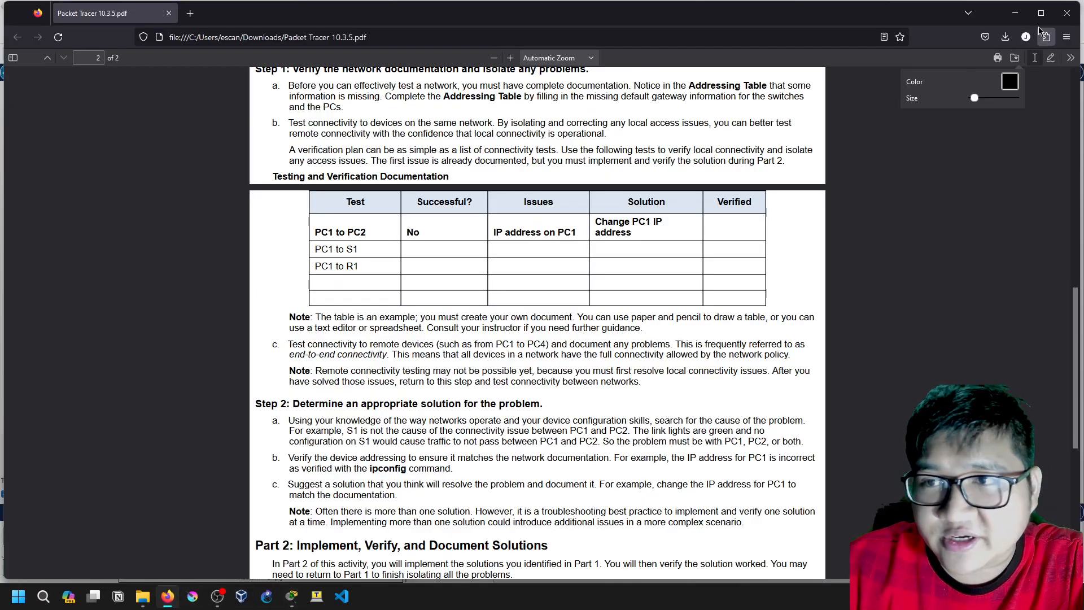
pyautogui.moveTo(1080, 49); pyautogui.dragTo(341, 50)
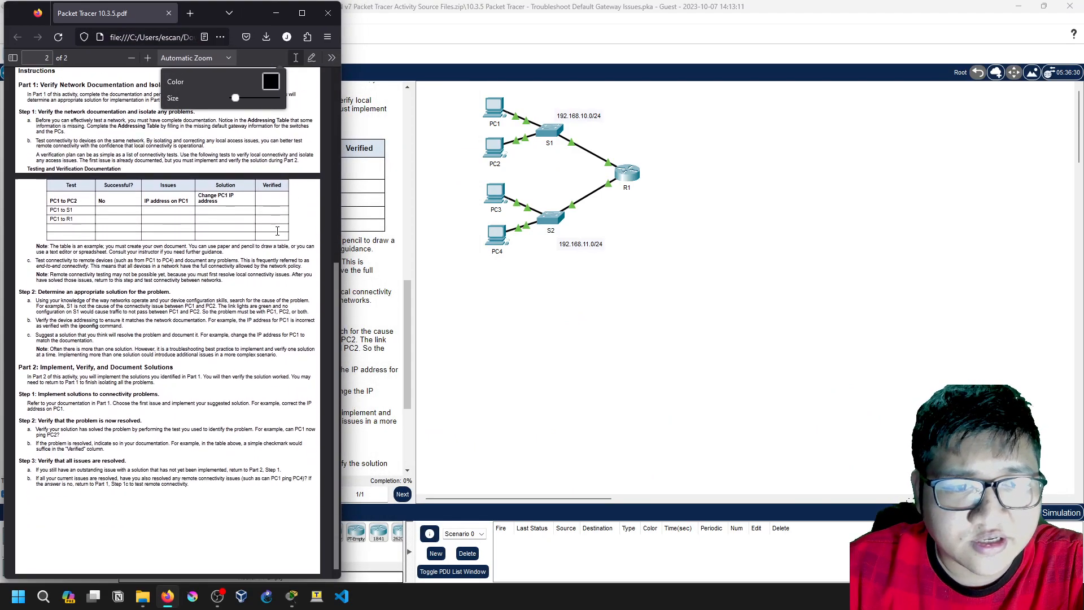
# Zoom the exported PDF to 90%, align the testing and verification table in the narrow window, and turn off the text annotation tool.
pyautogui.scroll(5, 272, 225)
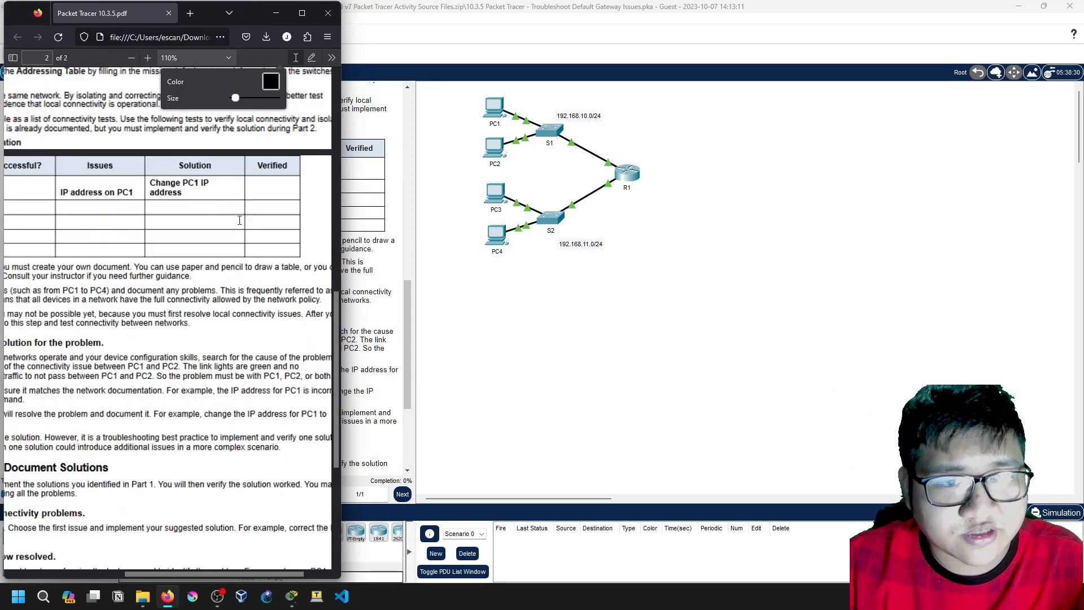
pyautogui.scroll(-5, 225, 231)
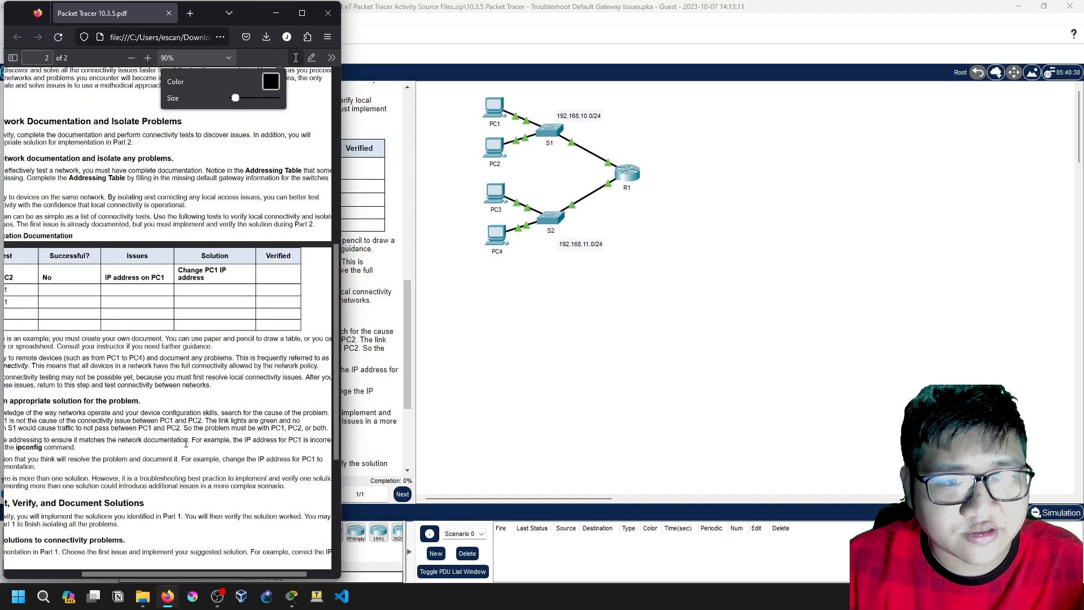
pyautogui.moveTo(226, 575); pyautogui.dragTo(192, 574)
pyautogui.hscroll(1, 195, 546)
pyautogui.hscroll(-1, 204, 562)
pyautogui.hscroll(1, 204, 563)
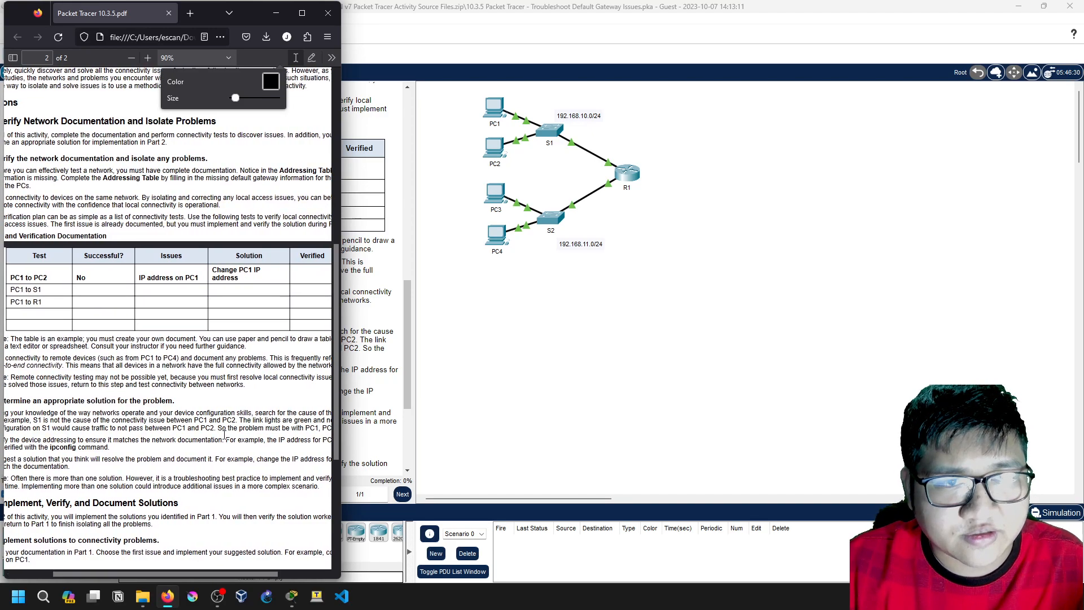
pyautogui.click(296, 59)
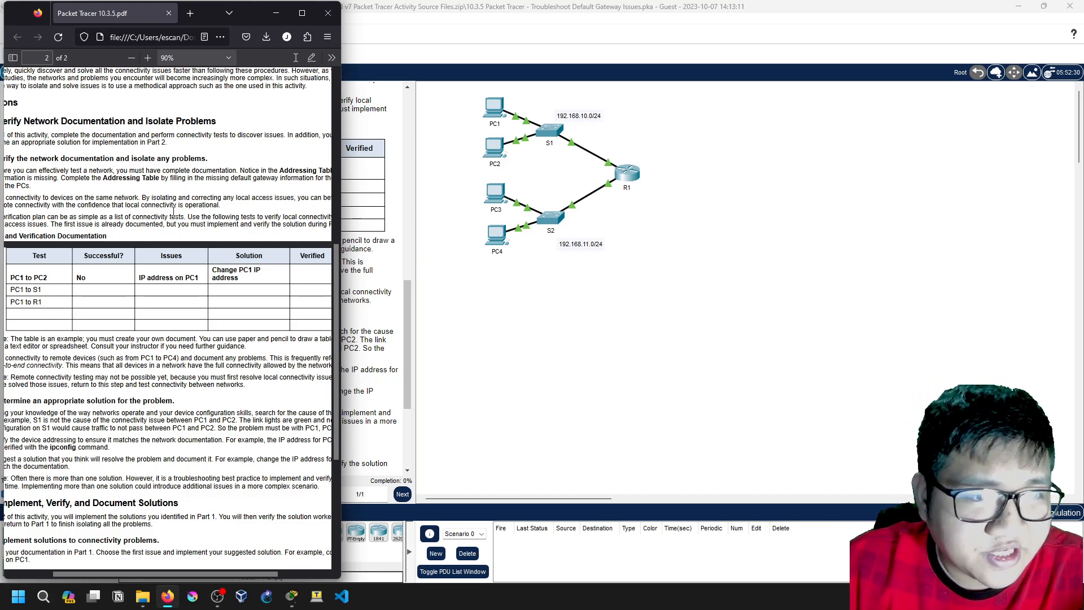
# Minimize Firefox to return to Packet Tracer and open the Command Prompt on PC1.
pyautogui.click(276, 13)
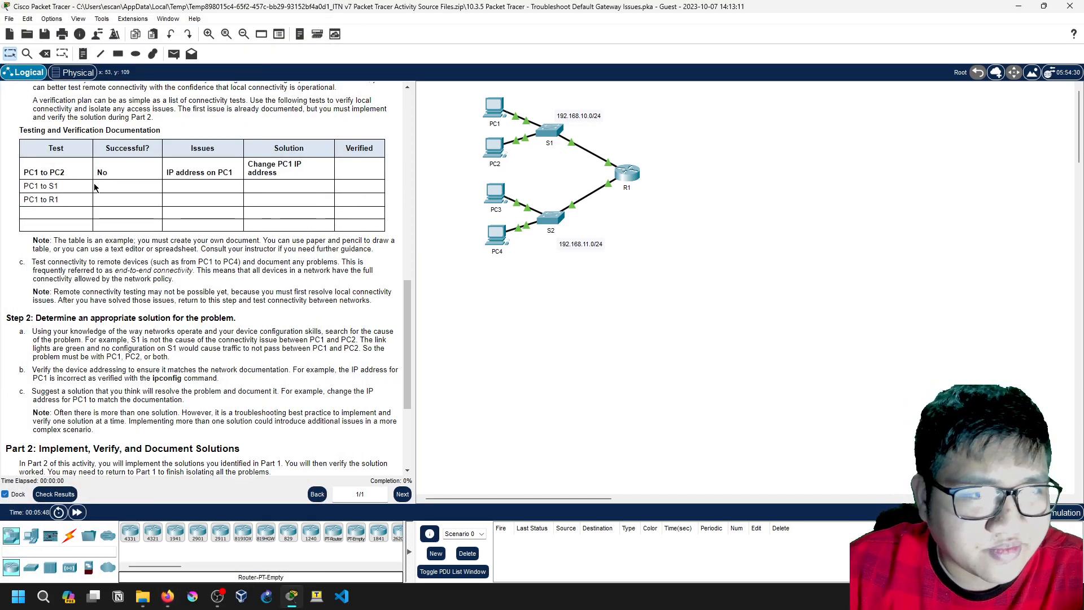
pyautogui.click(495, 107)
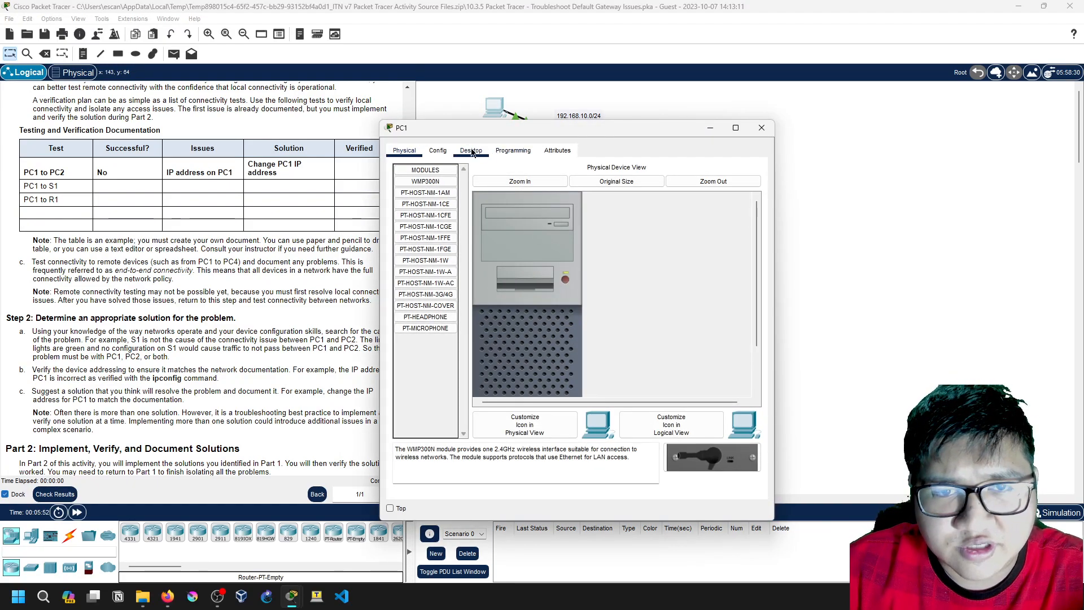
pyautogui.click(474, 153)
pyautogui.click(642, 208)
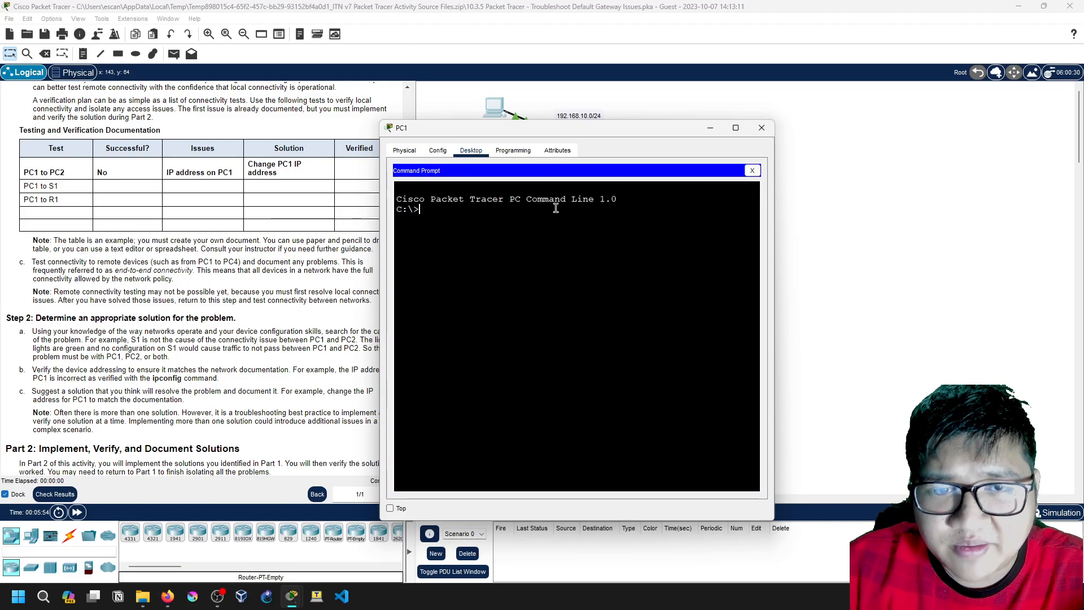
# Look up PC2's address in the addressing table and ping 192.168.10.11 from PC1.
pyautogui.write('ping')
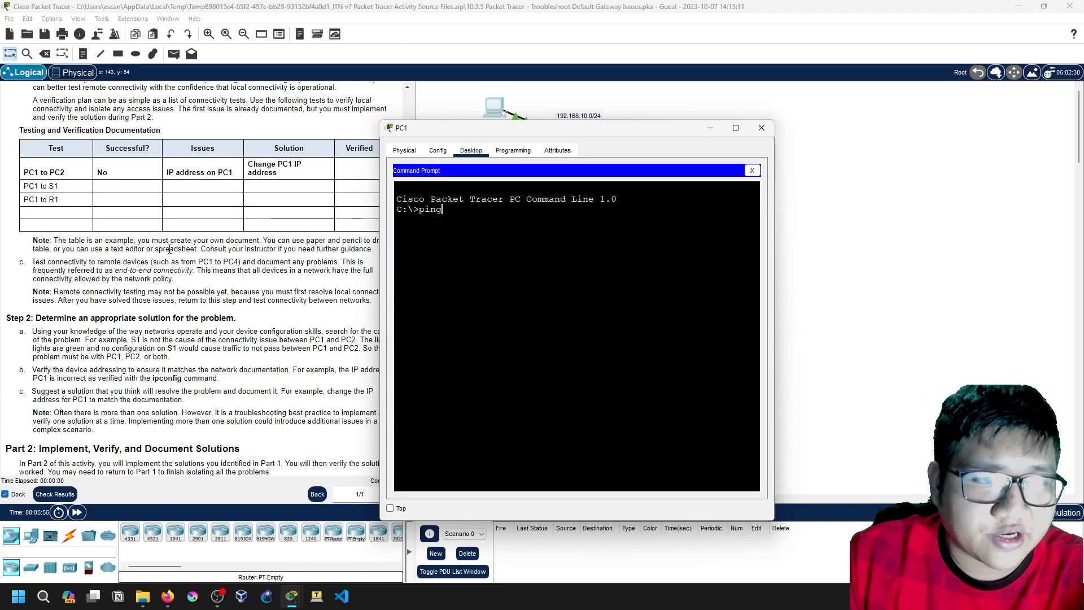
pyautogui.scroll(15, 177, 247)
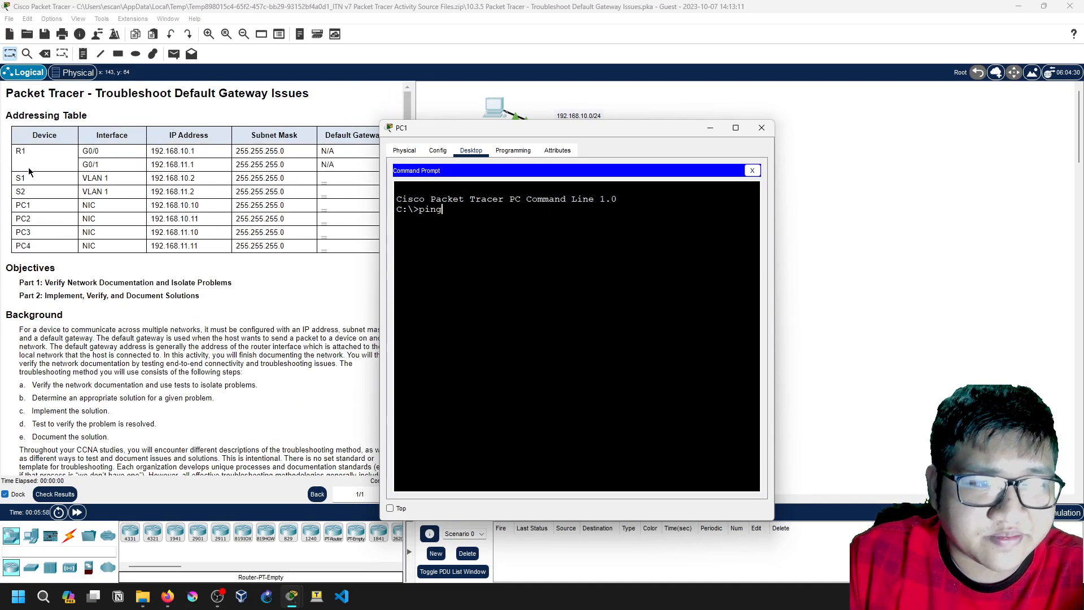
pyautogui.scroll(-12, 228, 290)
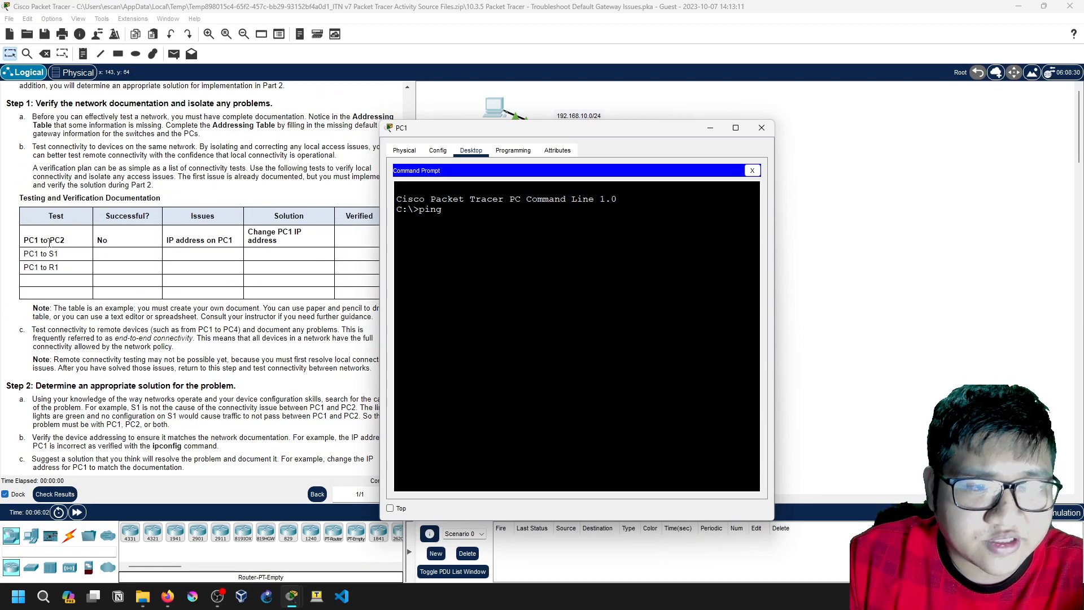
pyautogui.moveTo(529, 135); pyautogui.dragTo(581, 141)
pyautogui.scroll(10, 250, 309)
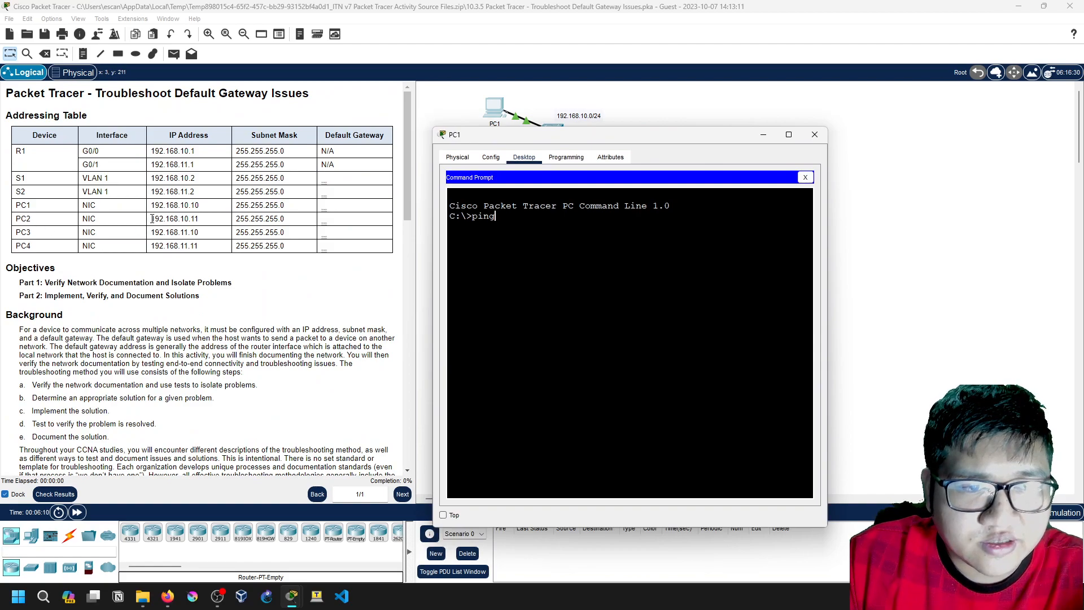
pyautogui.write('192.168')
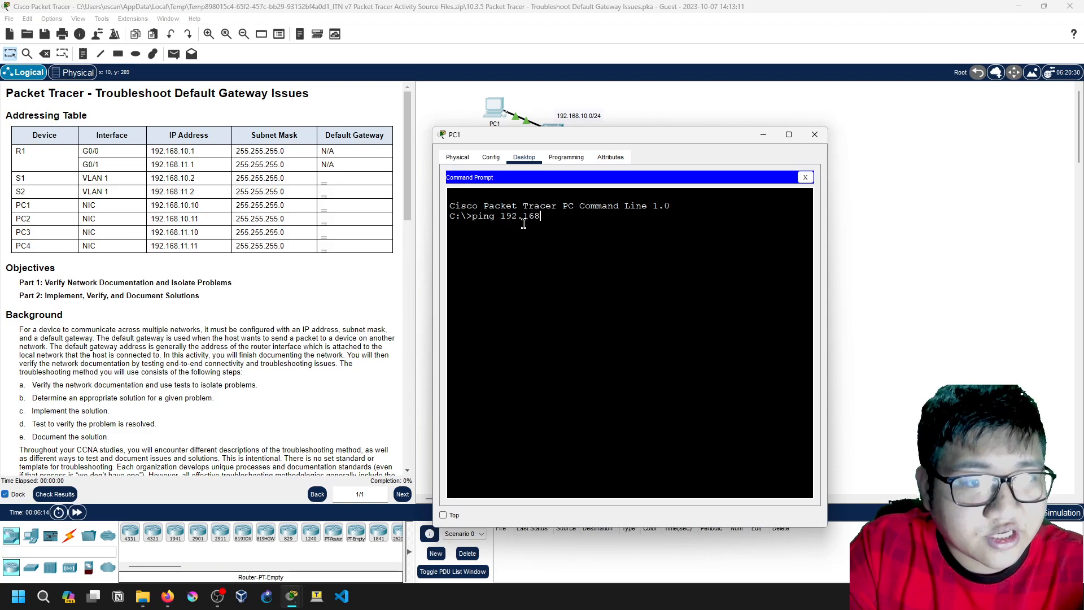
pyautogui.write('.10.1')
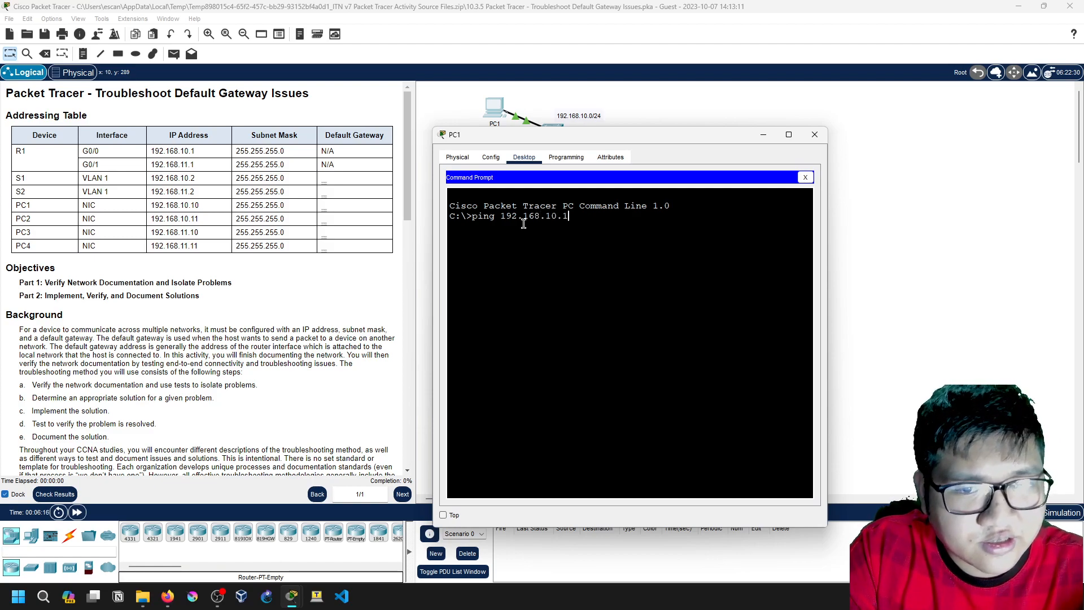
pyautogui.write('1')
pyautogui.press('Return')
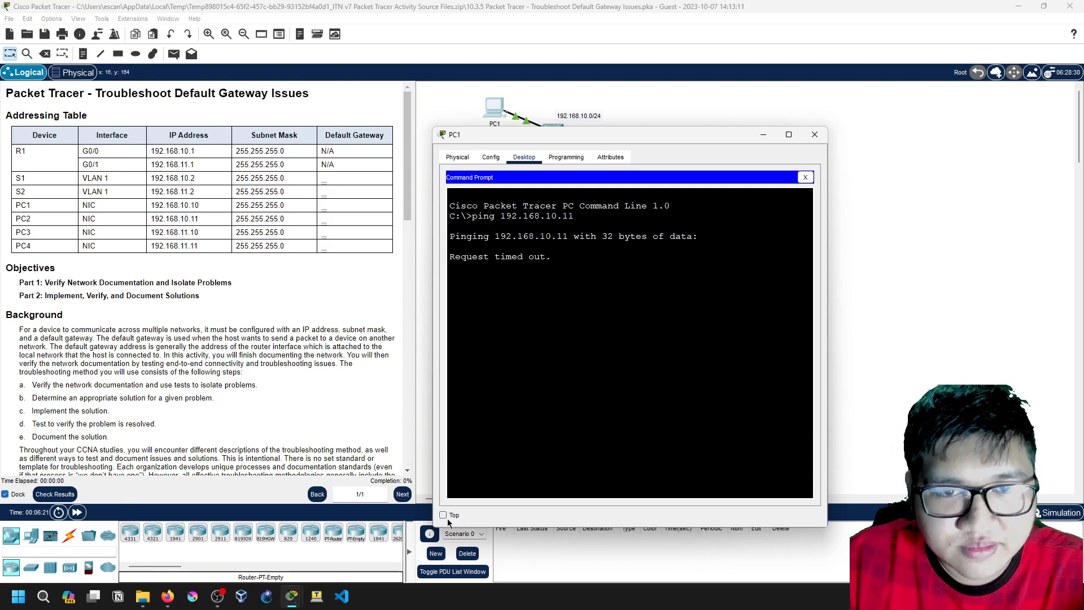
# Move the PC1 window clear of the instructions and examine the PC1 to PC2 row of the testing and verification table.
pyautogui.scroll(-2, 178, 357)
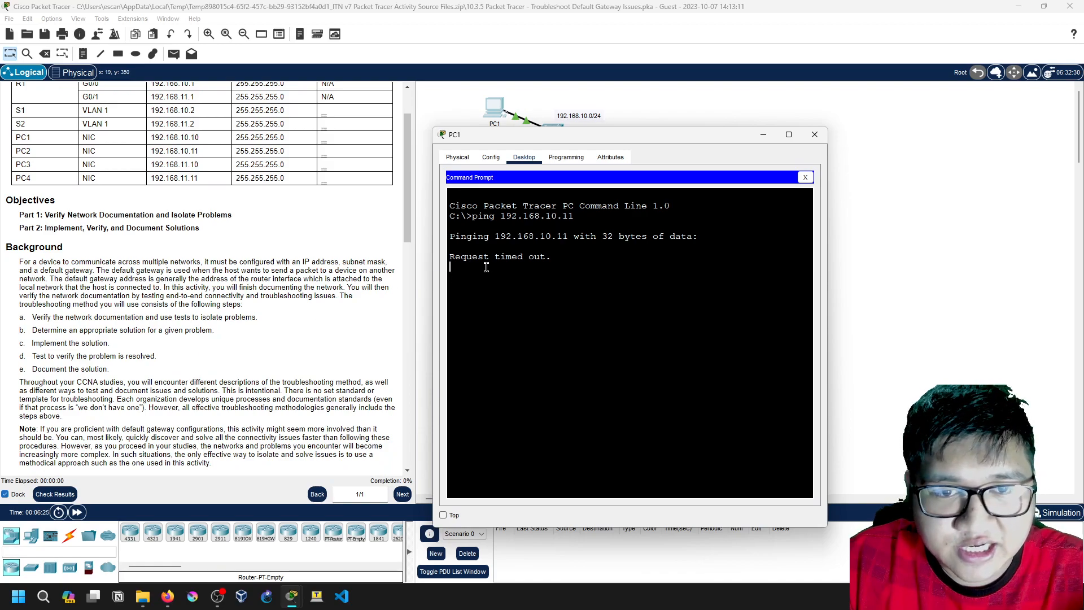
pyautogui.moveTo(520, 139); pyautogui.dragTo(514, 102)
pyautogui.scroll(-10, 119, 209)
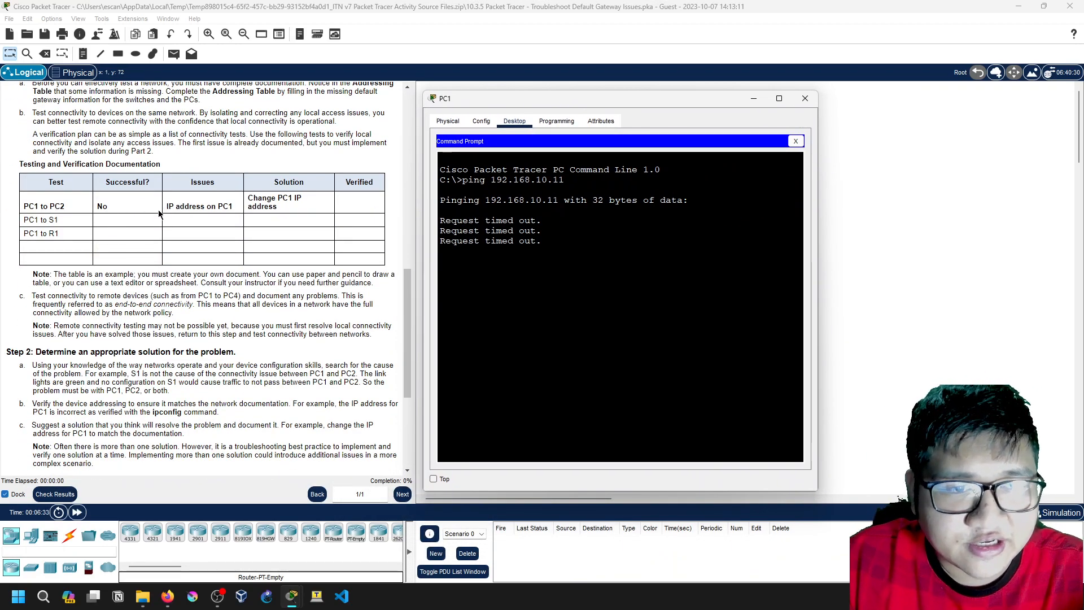
pyautogui.moveTo(196, 207); pyautogui.dragTo(233, 207)
pyautogui.click(237, 208)
# Try to open the device configuration settings of PC1.
pyautogui.click(494, 108)
pyautogui.click(451, 121)
pyautogui.click(481, 121)
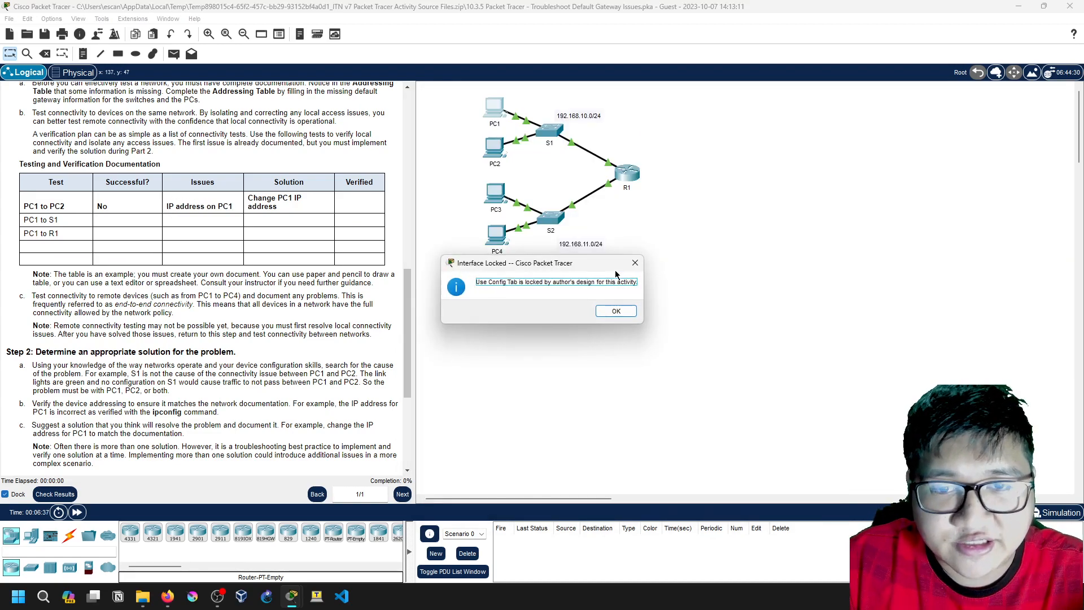
pyautogui.click(615, 312)
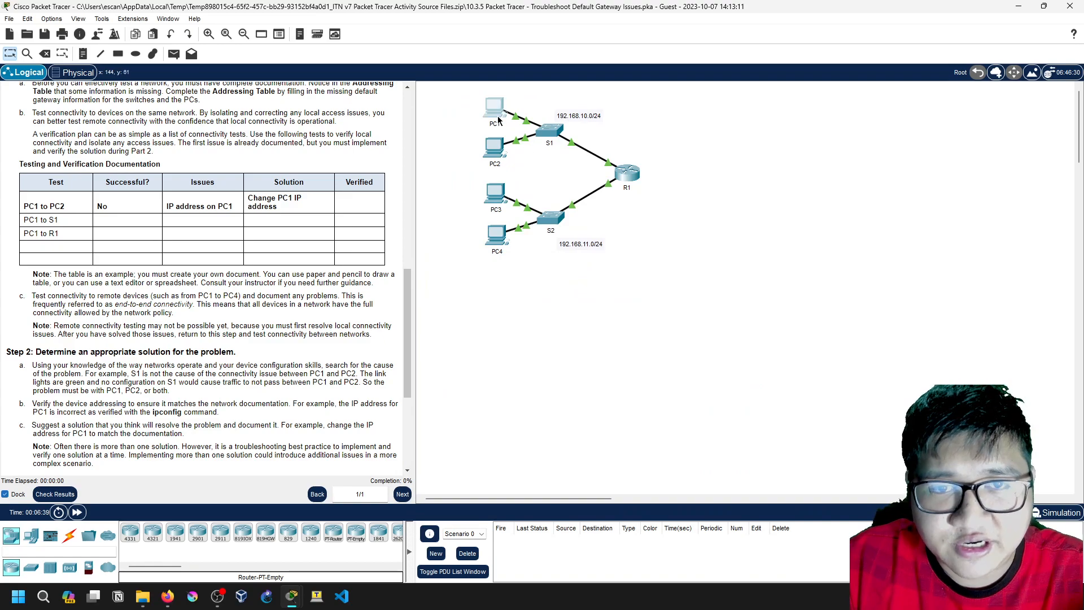
pyautogui.click(494, 108)
pyautogui.click(481, 121)
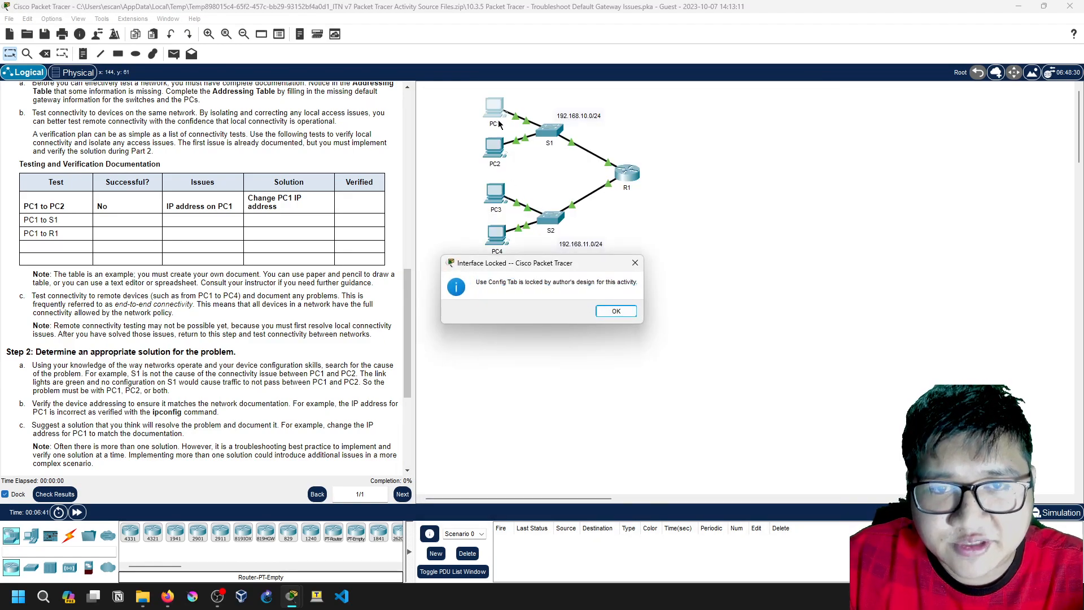
pyautogui.click(611, 310)
# Reopen PC1, close its Command Prompt and open its IP Configuration.
pyautogui.click(500, 105)
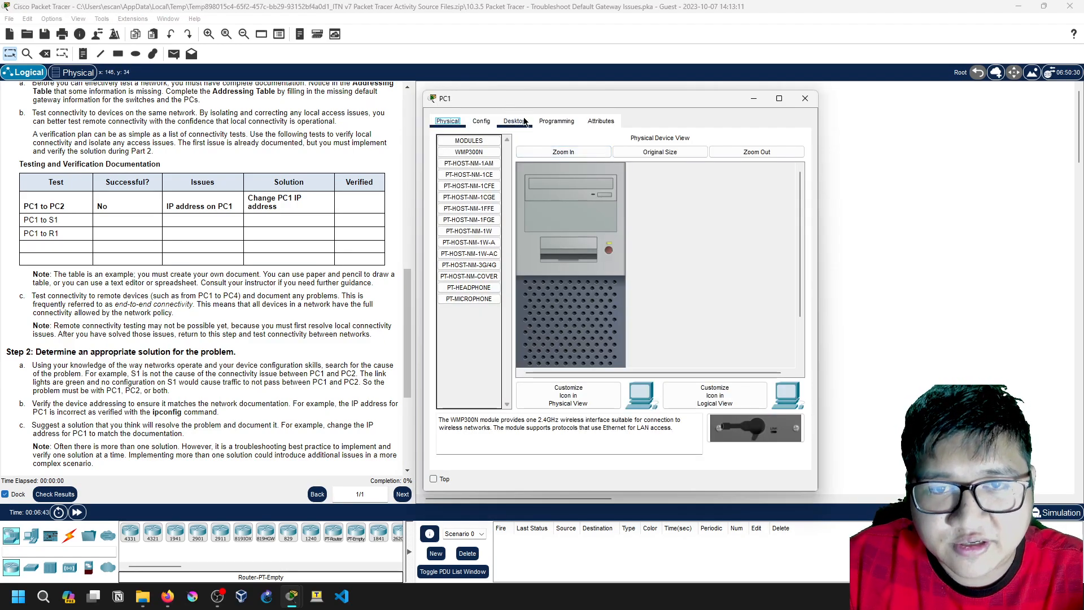
pyautogui.click(514, 121)
pyautogui.click(796, 141)
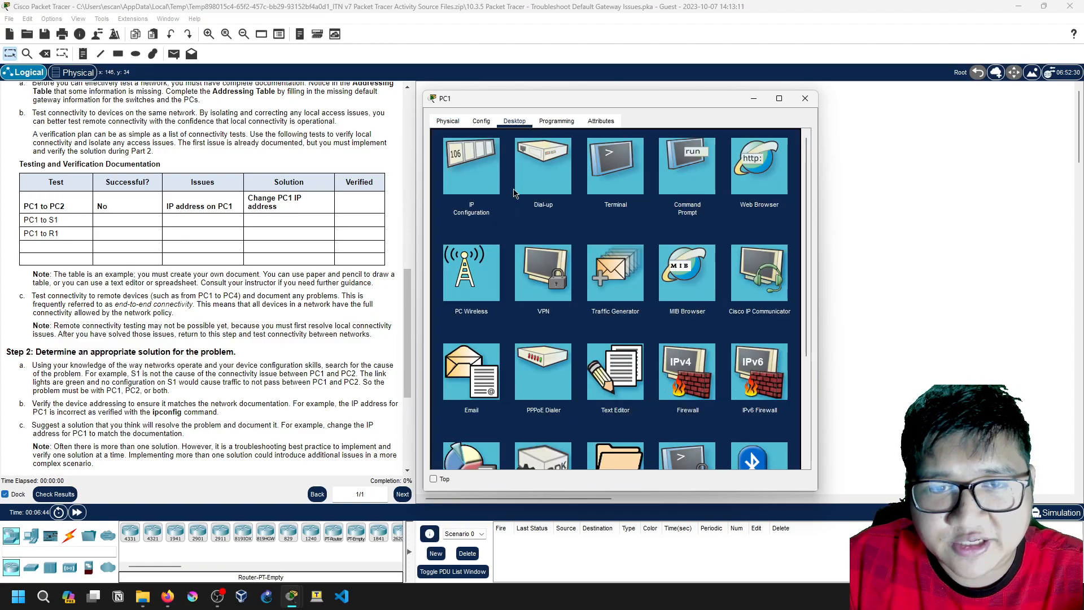
pyautogui.click(476, 180)
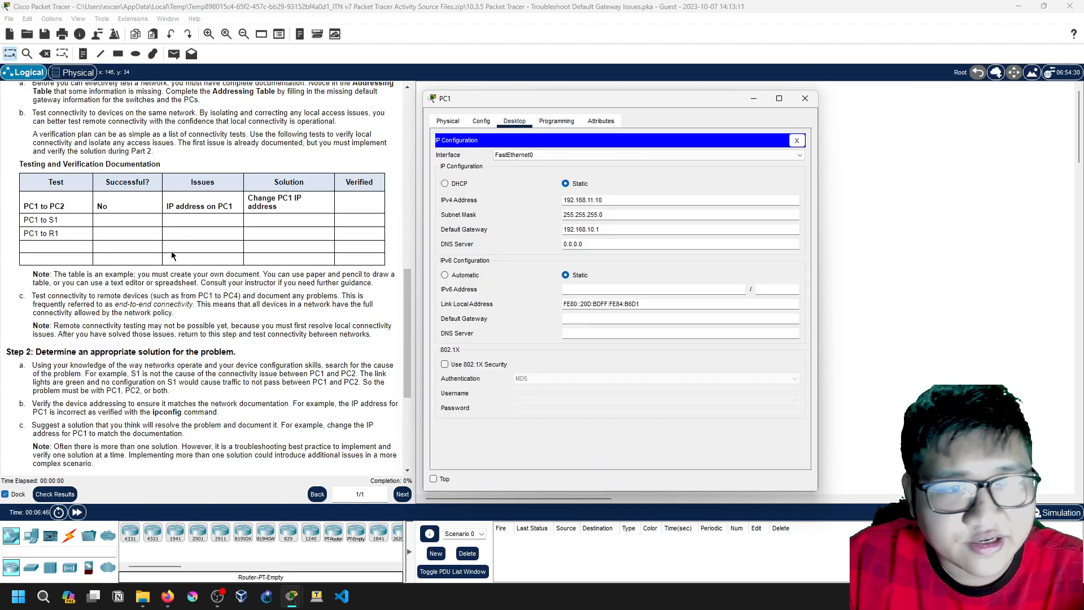
# Check PC1's entry in the addressing table and set its IPv4 address to 192.168.10.10.
pyautogui.scroll(15, 172, 256)
pyautogui.scroll(-3, 189, 249)
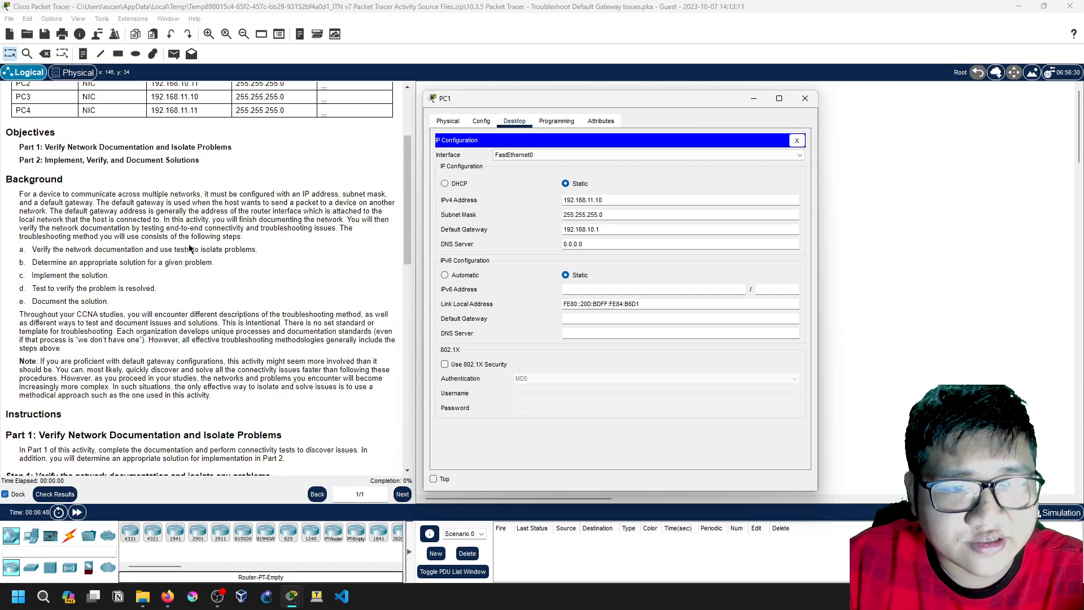
pyautogui.scroll(-9, 189, 249)
pyautogui.scroll(12, 241, 248)
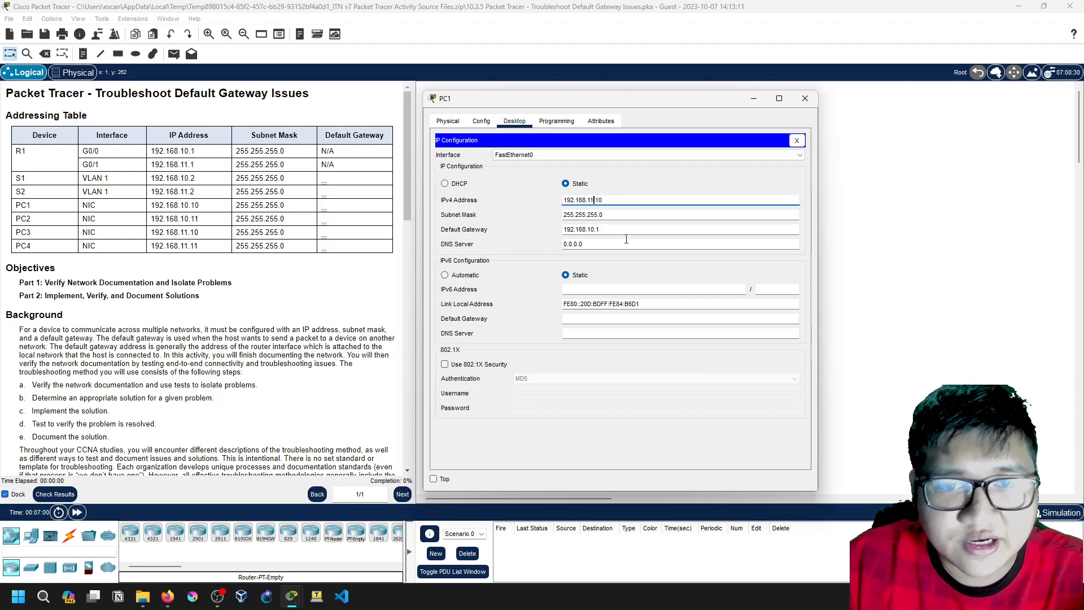
pyautogui.press('BackSpace')
pyautogui.write('0')
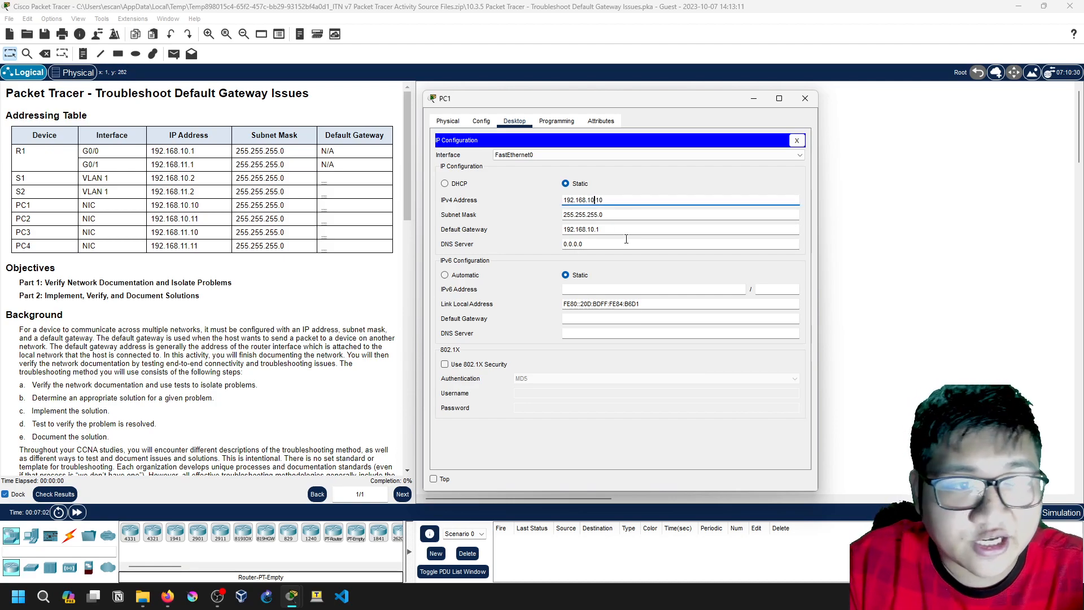
pyautogui.press('Return')
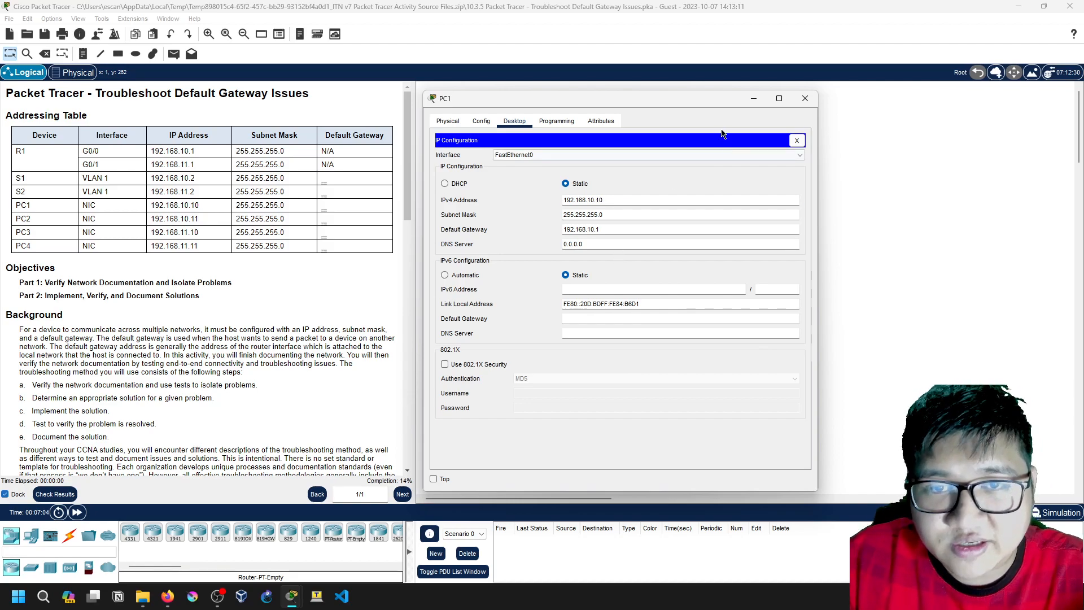
# Switch to the exported PDF in Firefox and add the text "Verified!" in the Verified column of the PC1 to PC2 row.
pyautogui.scroll(-10, 281, 307)
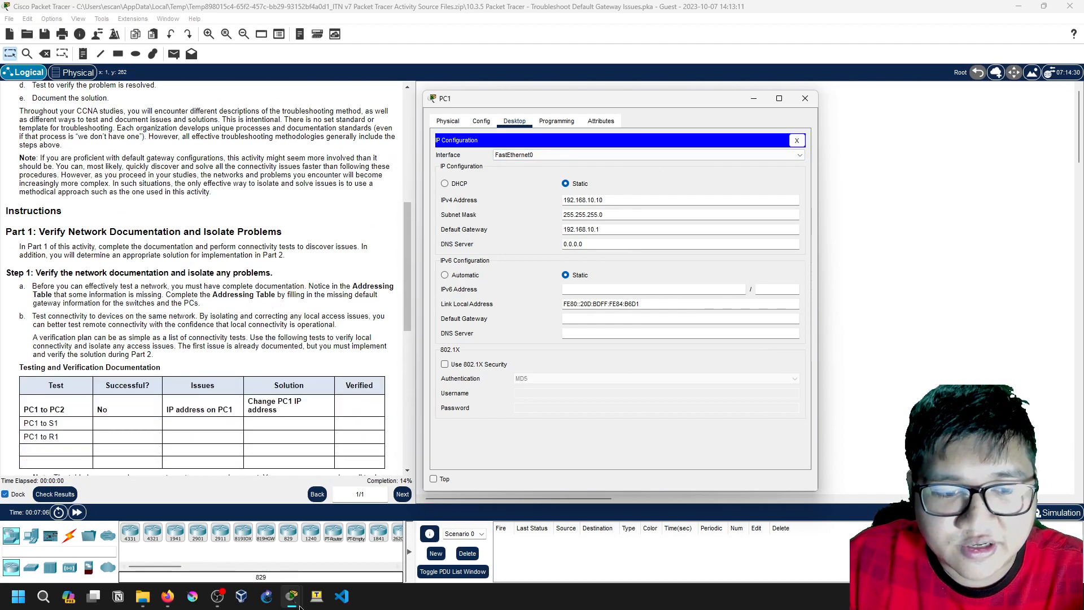
pyautogui.click(167, 596)
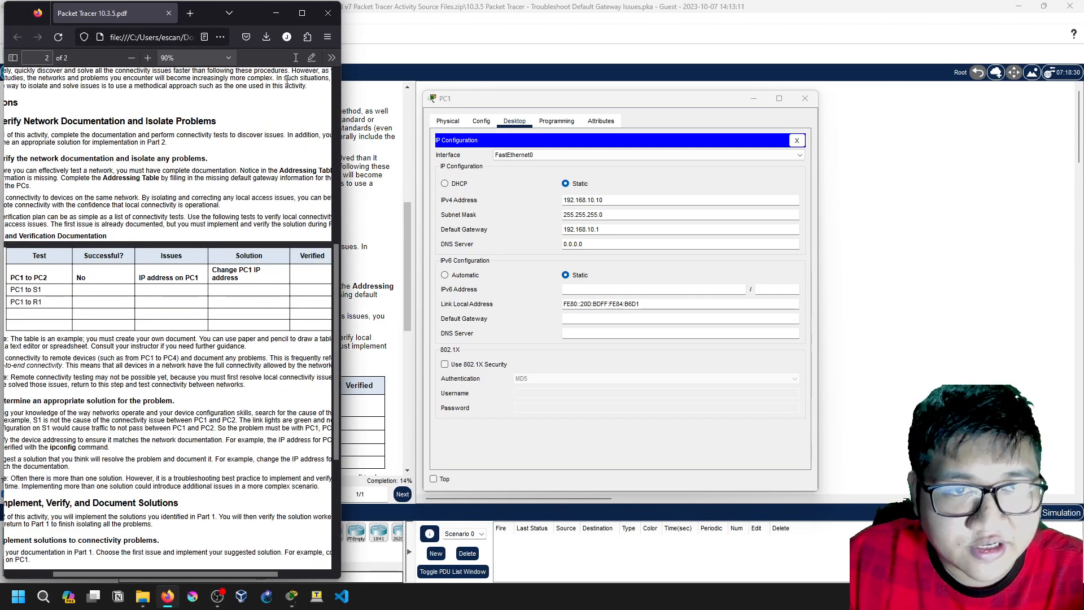
pyautogui.click(312, 57)
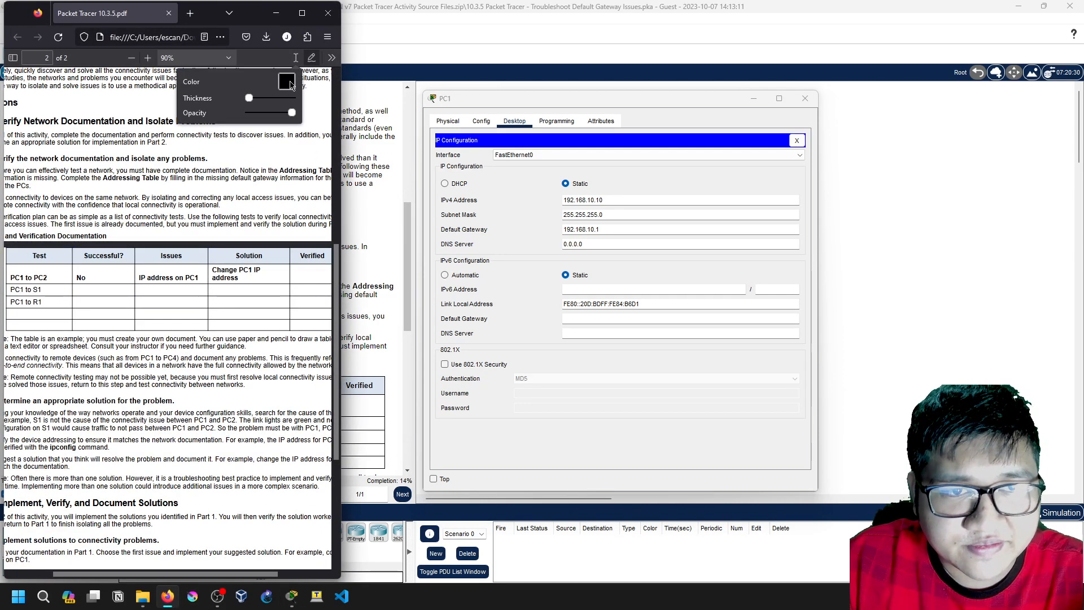
pyautogui.click(296, 58)
pyautogui.click(297, 276)
pyautogui.write('Verify')
pyautogui.write('ied')
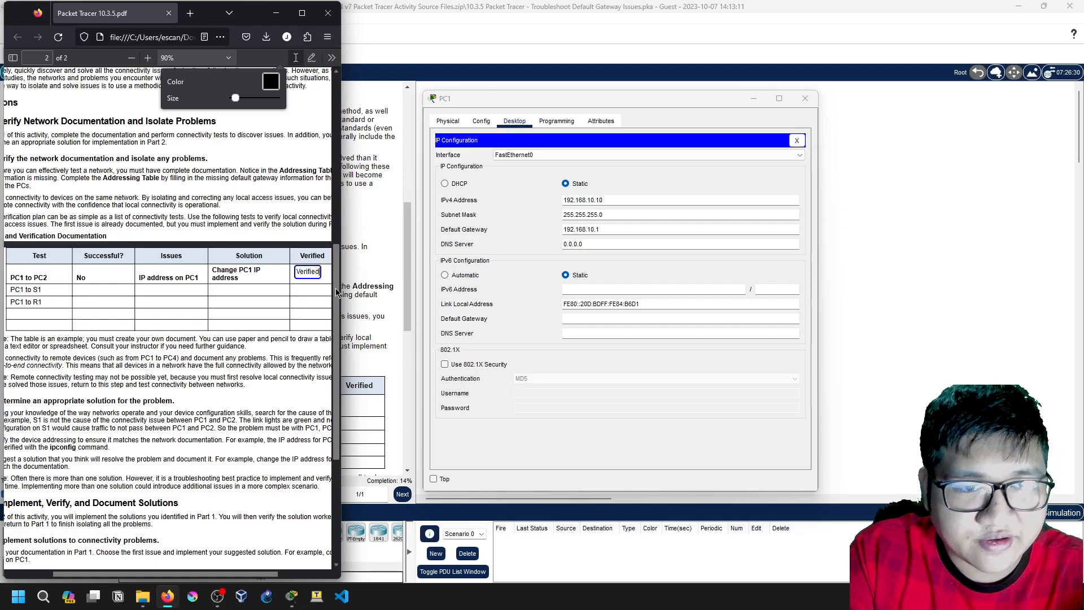
pyautogui.press('BackSpace')
pyautogui.press('BackSpace')
pyautogui.press('BackSpace')
pyautogui.press('BackSpace')
pyautogui.press('BackSpace')
pyautogui.press('BackSpace')
pyautogui.press('BackSpace')
pyautogui.press('BackSpace')
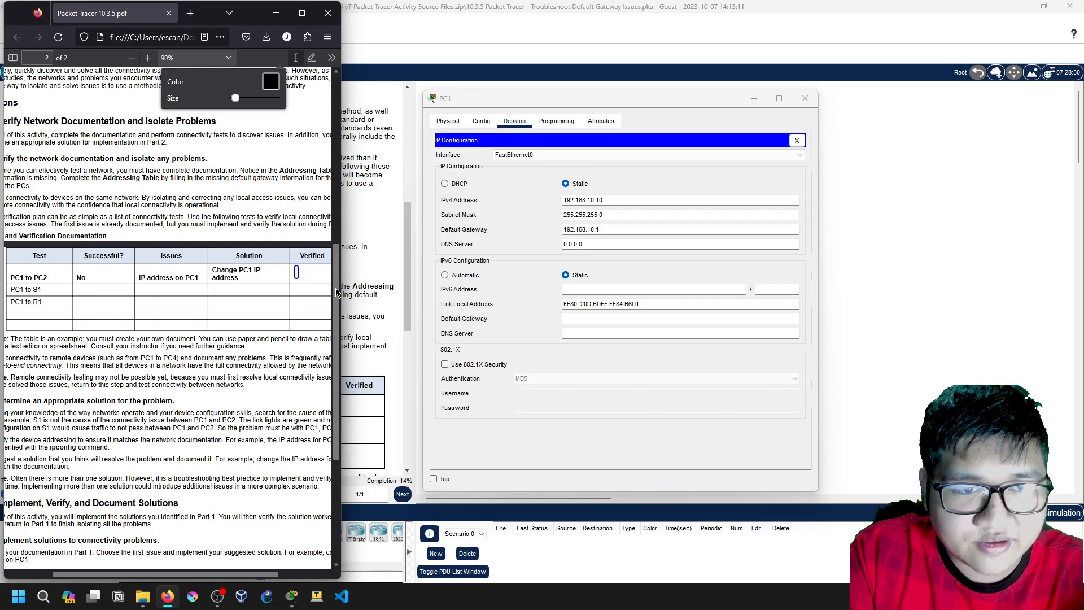
pyautogui.write('Verifie')
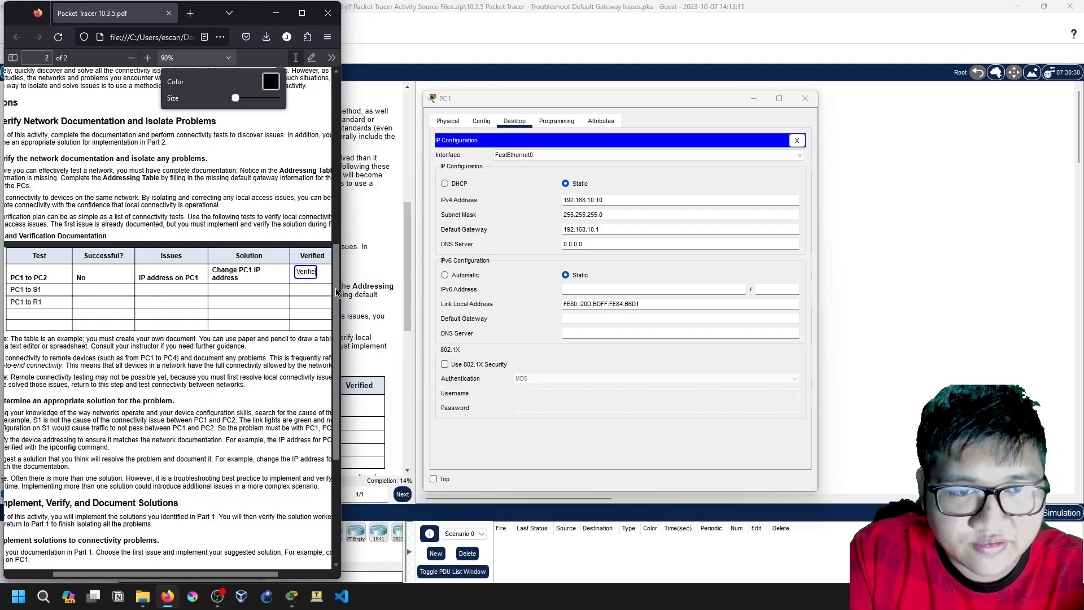
pyautogui.write('d!')
# Return to Packet Tracer and close the IP Configuration of PC1.
pyautogui.click(516, 239)
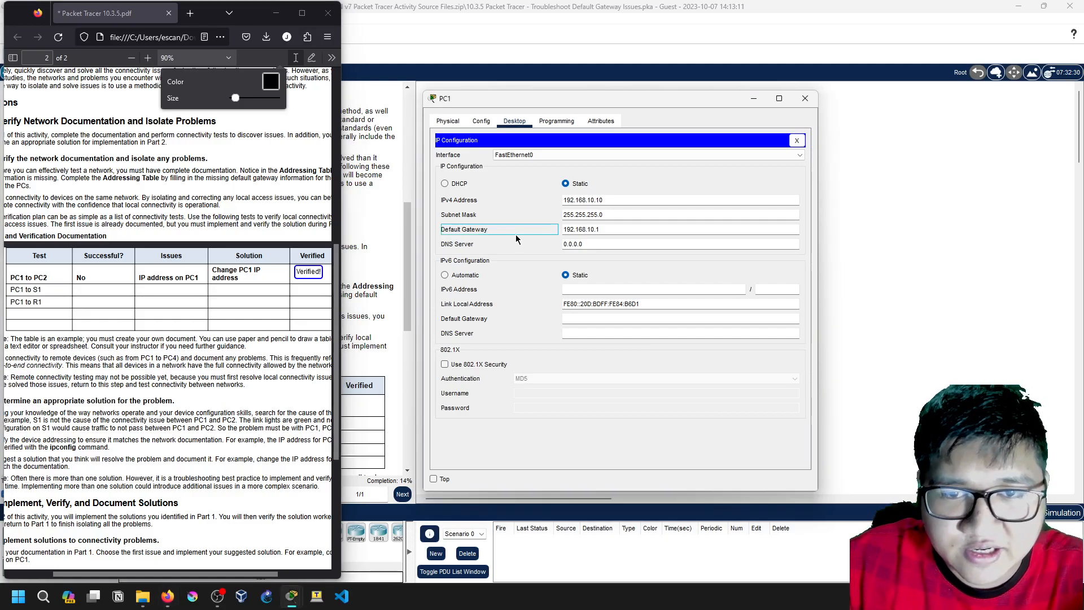
pyautogui.click(609, 179)
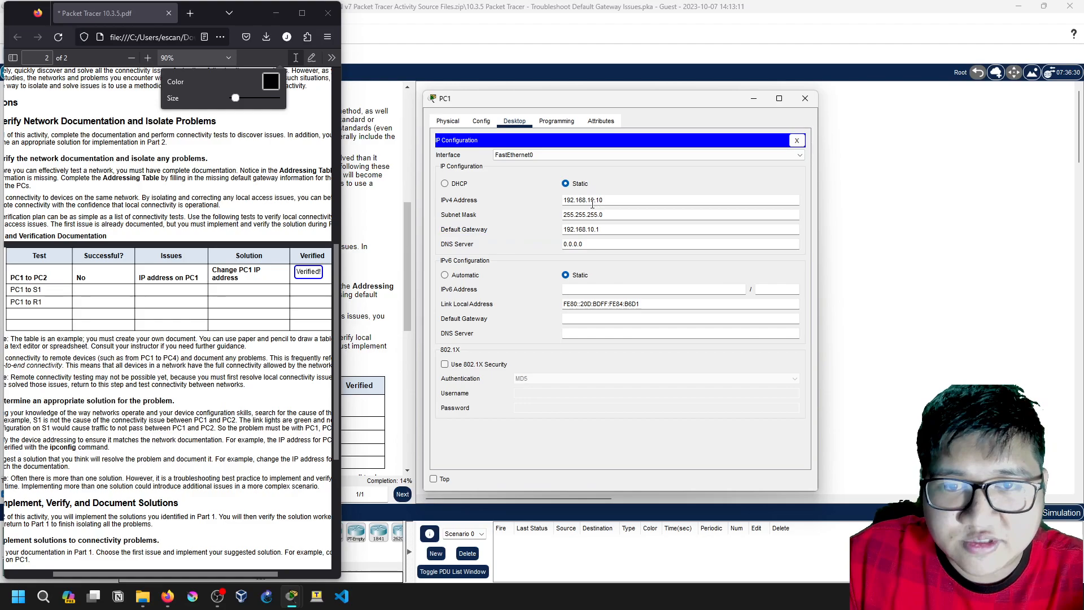
pyautogui.click(797, 141)
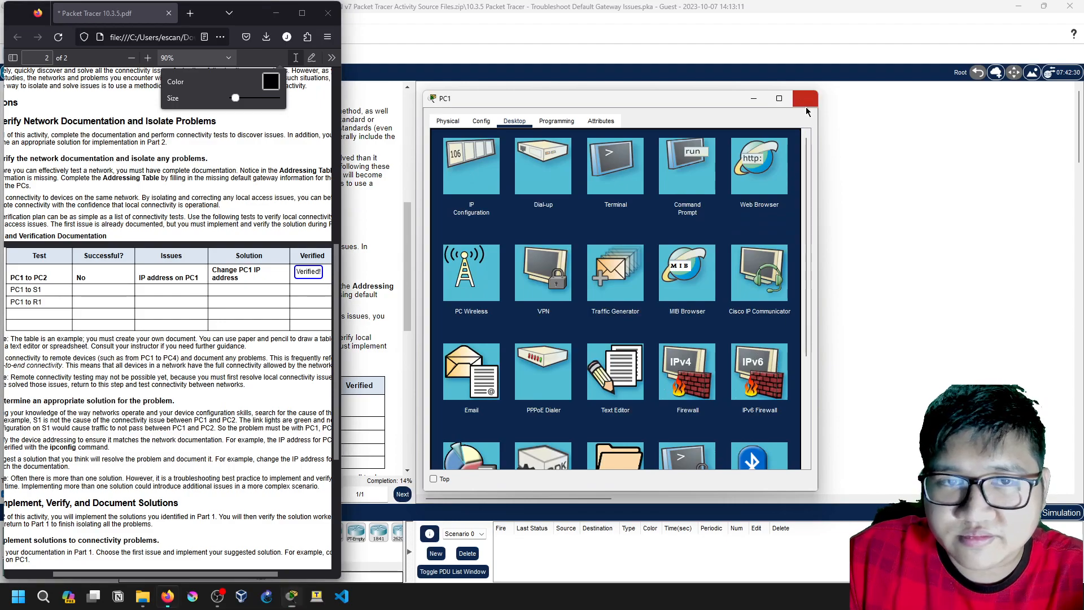
# Close PC1, open PC2's IP Configuration and check it against the addressing table, and close PC2.
pyautogui.click(807, 105)
pyautogui.click(495, 152)
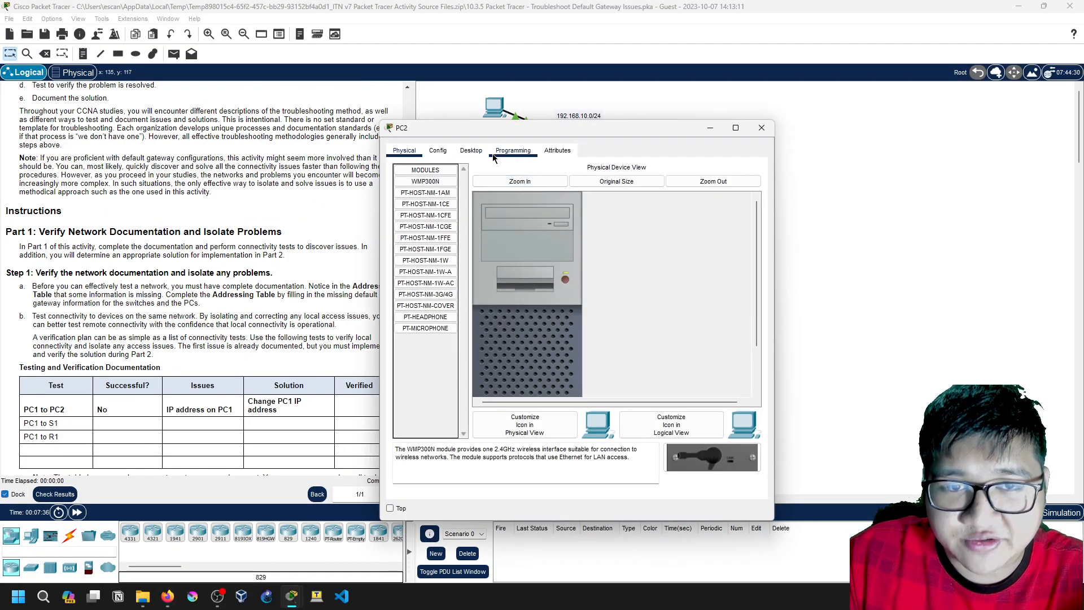
pyautogui.click(479, 151)
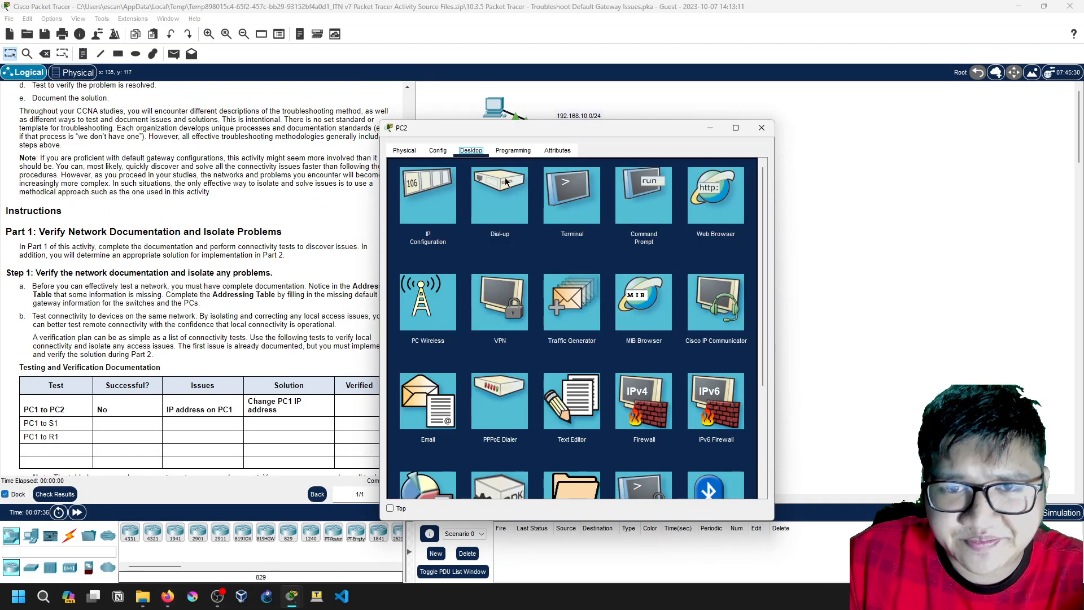
pyautogui.click(418, 199)
pyautogui.scroll(5, 220, 227)
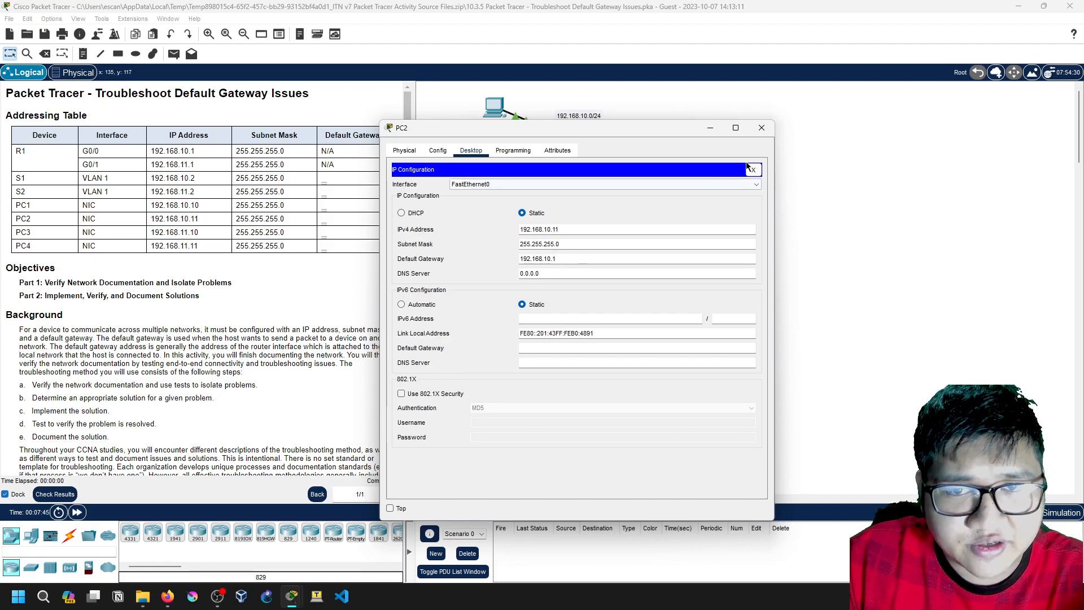
pyautogui.click(762, 127)
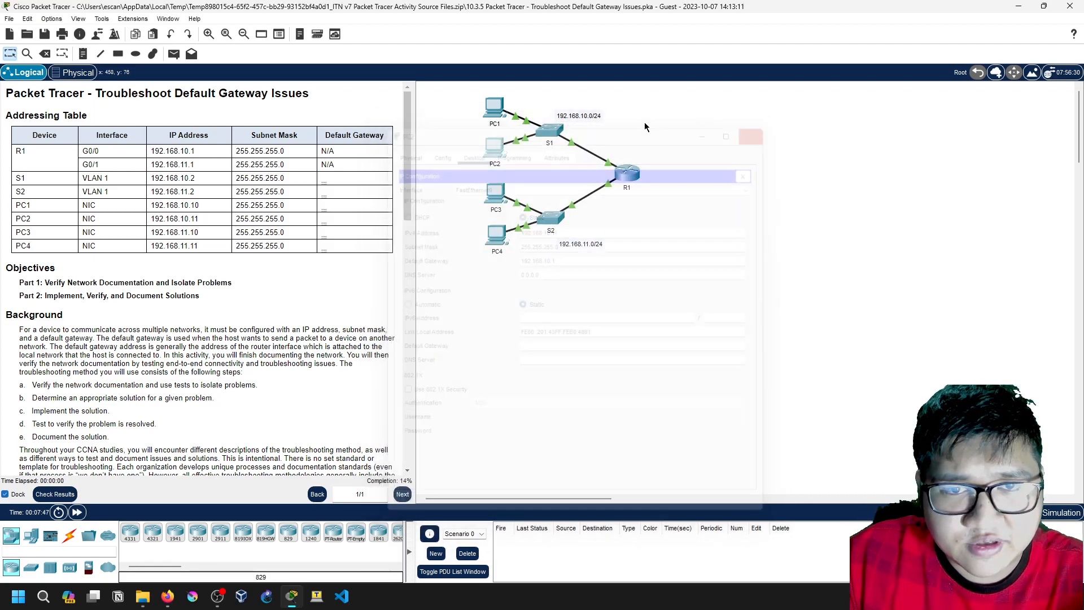
# Open PC1's Command Prompt and repeat the ping to PC2 at 192.168.10.11.
pyautogui.click(495, 109)
pyautogui.click(665, 194)
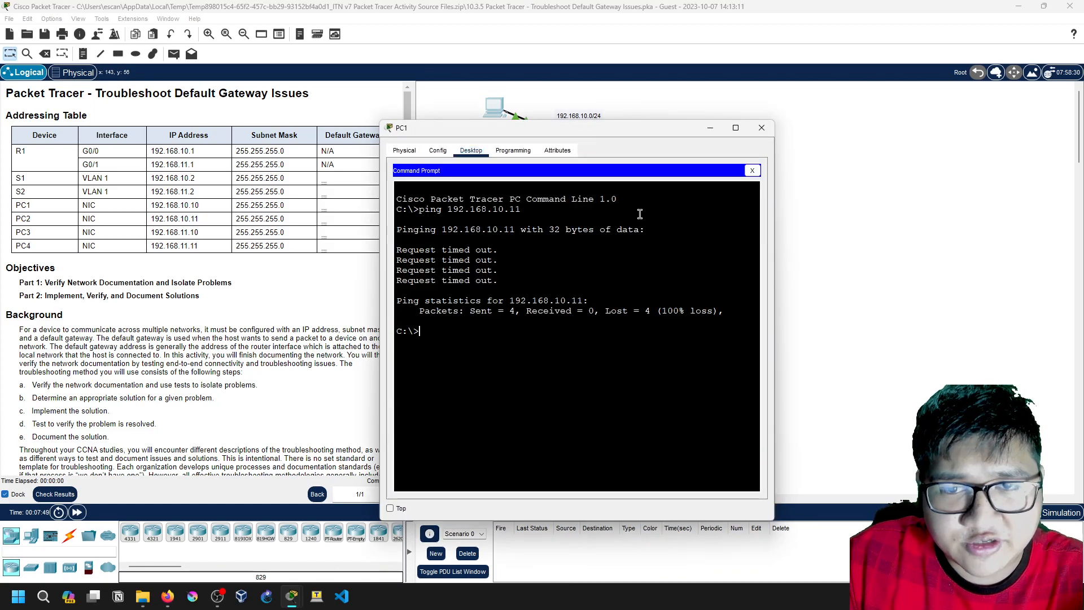
pyautogui.press('Up')
pyautogui.press('Return')
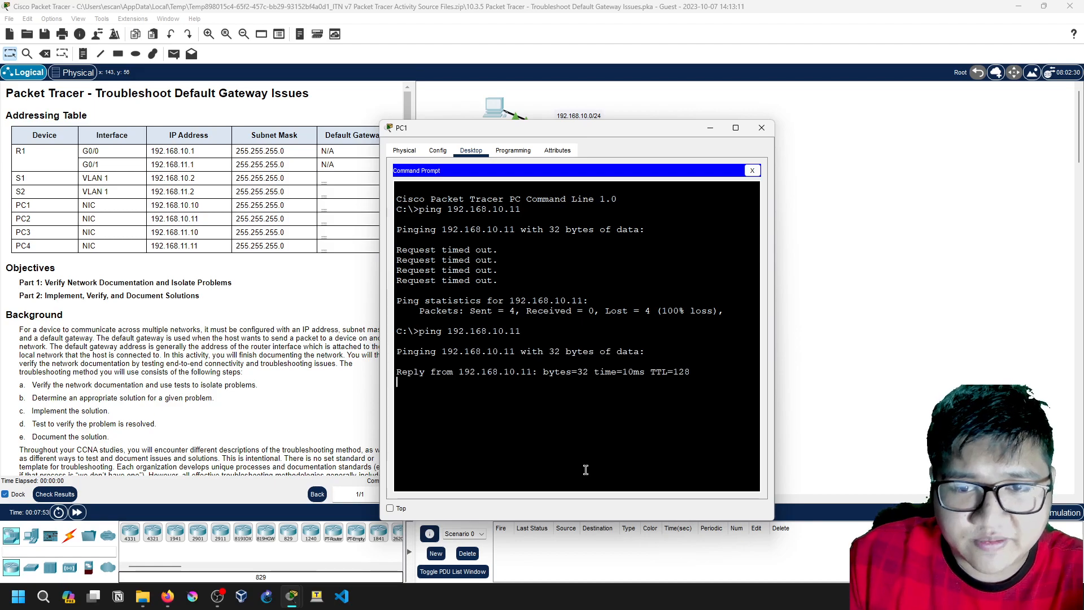
# Look up the PC1 to S1 test and S1's address in the instructions, and ping 192.168.10.2 from PC1.
pyautogui.scroll(-6, 162, 326)
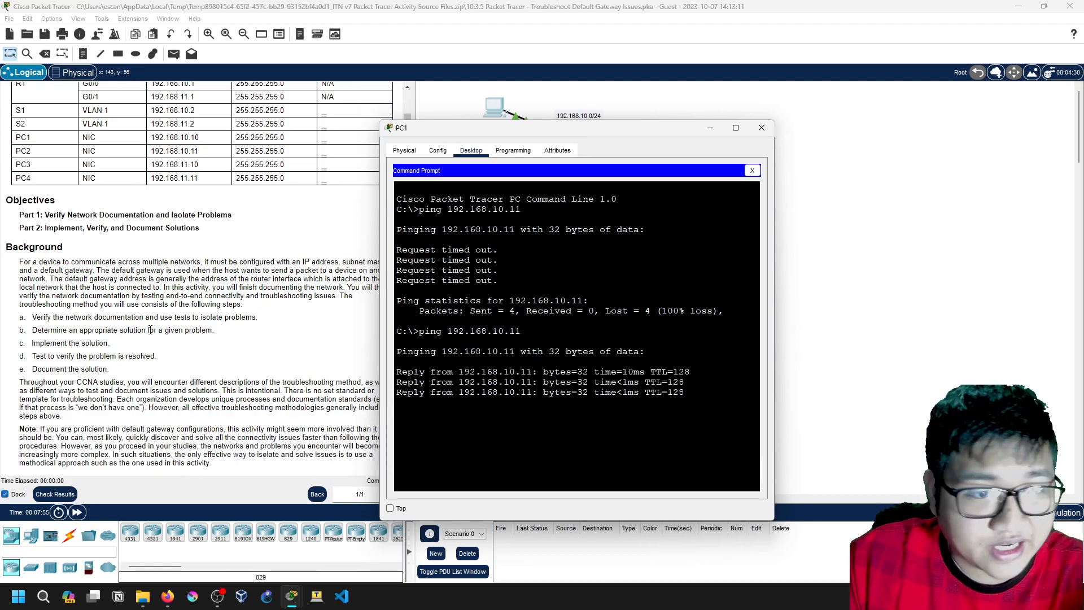
pyautogui.scroll(-3, 162, 326)
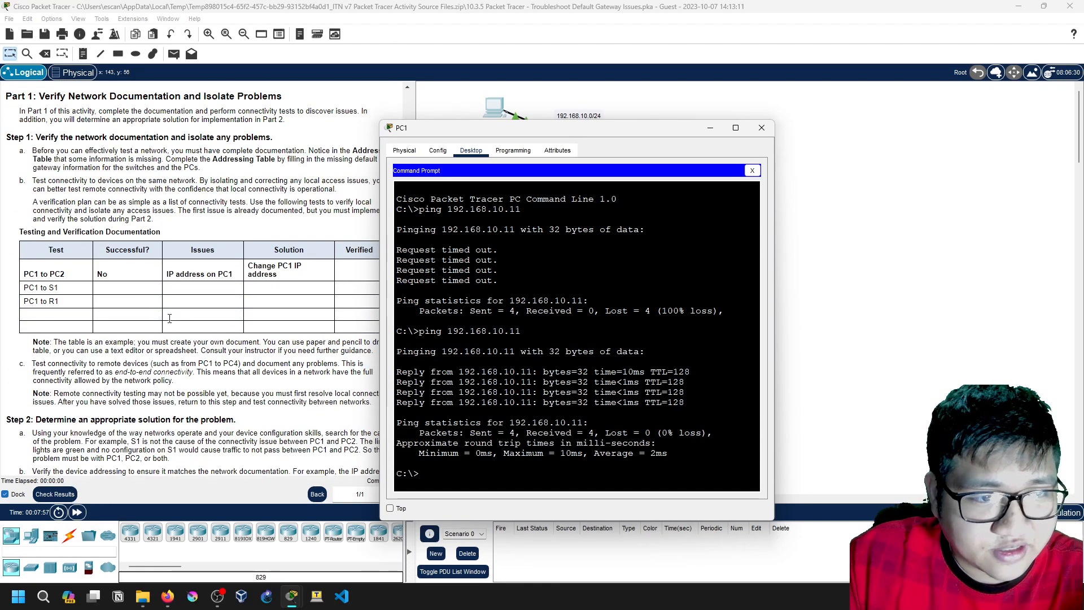
pyautogui.scroll(9, 135, 220)
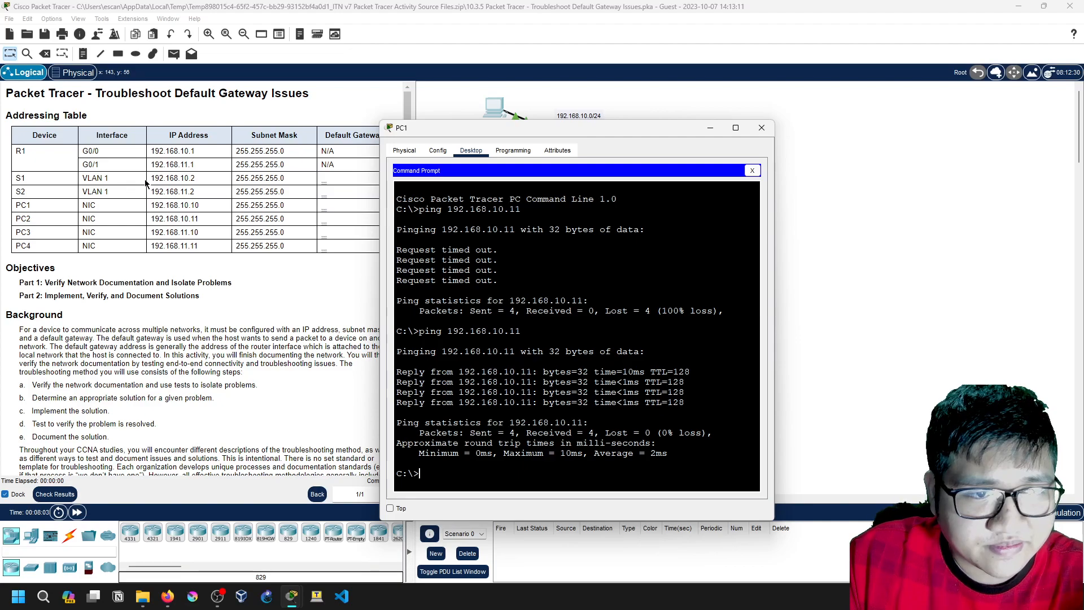
pyautogui.click(427, 474)
pyautogui.press('Up')
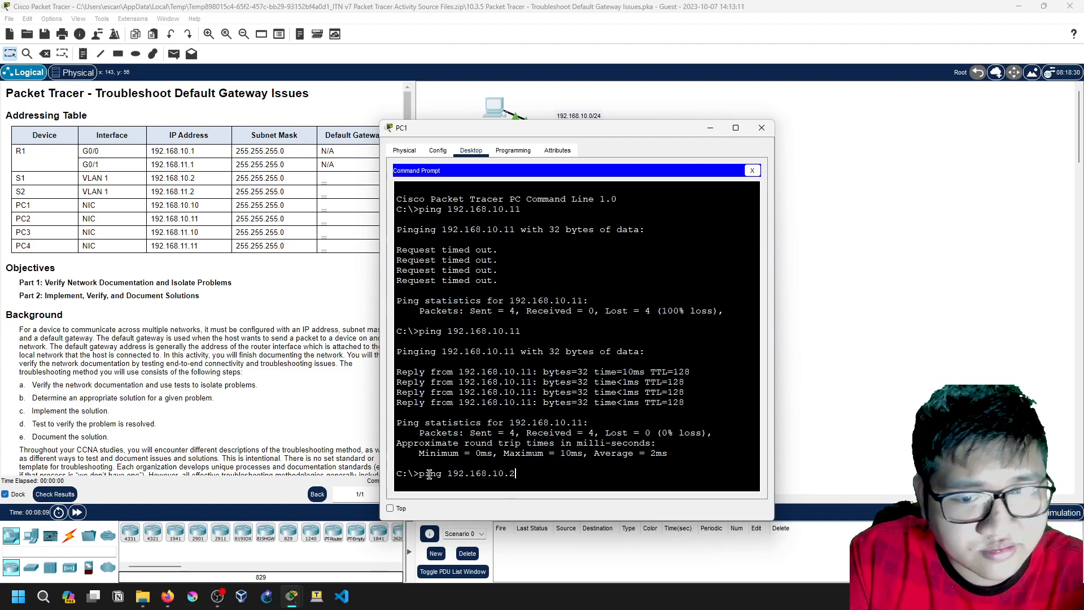
pyautogui.press('Return')
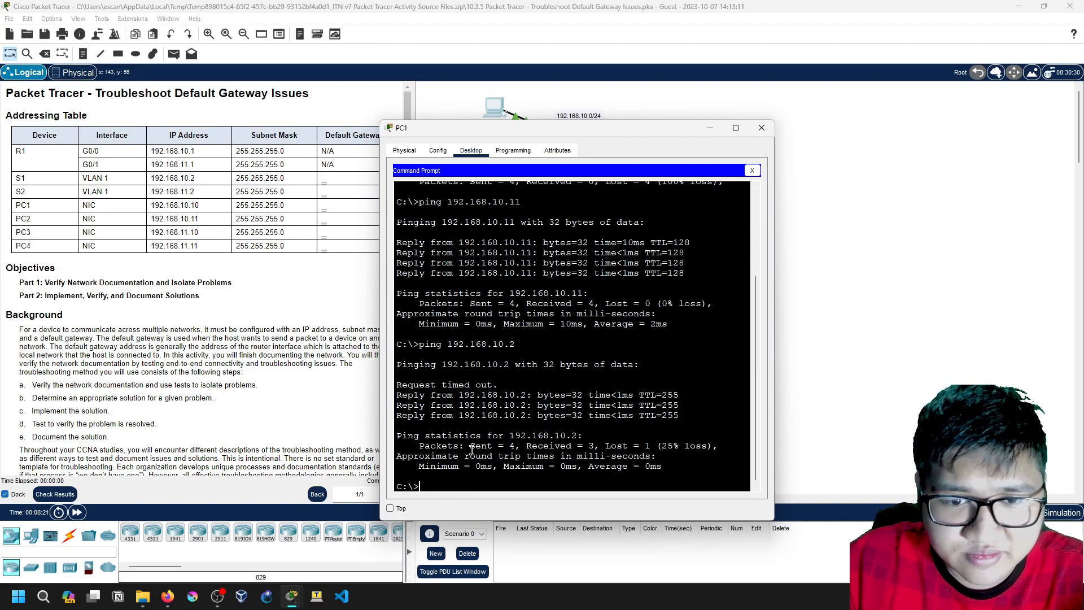
# Switch to the exported PDF in Firefox and add the text "Yes" in the Successful? column of the PC1 to S1 row.
pyautogui.scroll(-10, 190, 294)
pyautogui.scroll(-3, 190, 397)
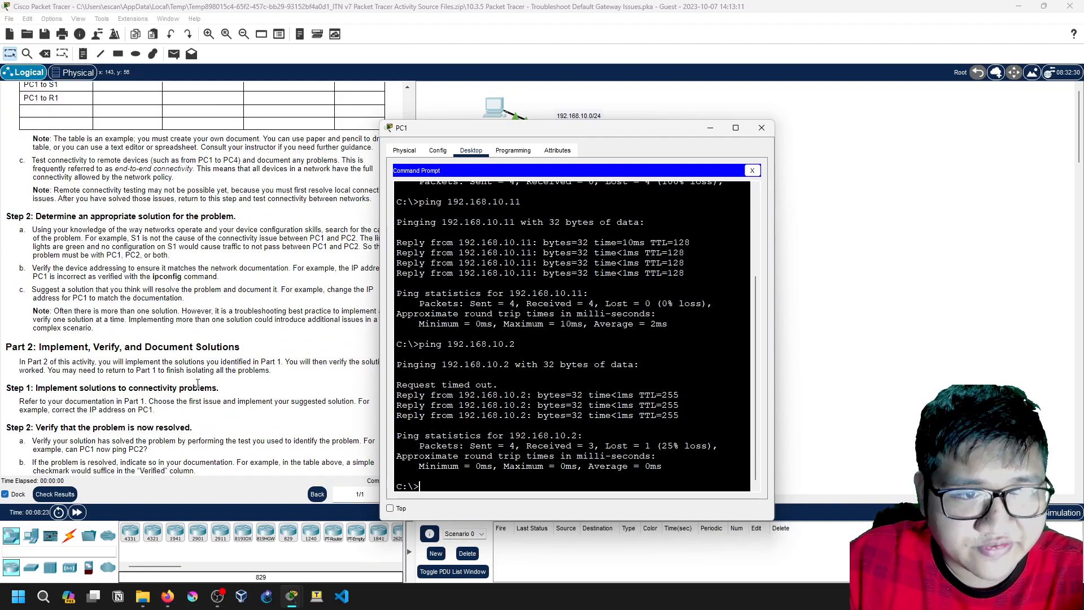
pyautogui.scroll(5, 190, 406)
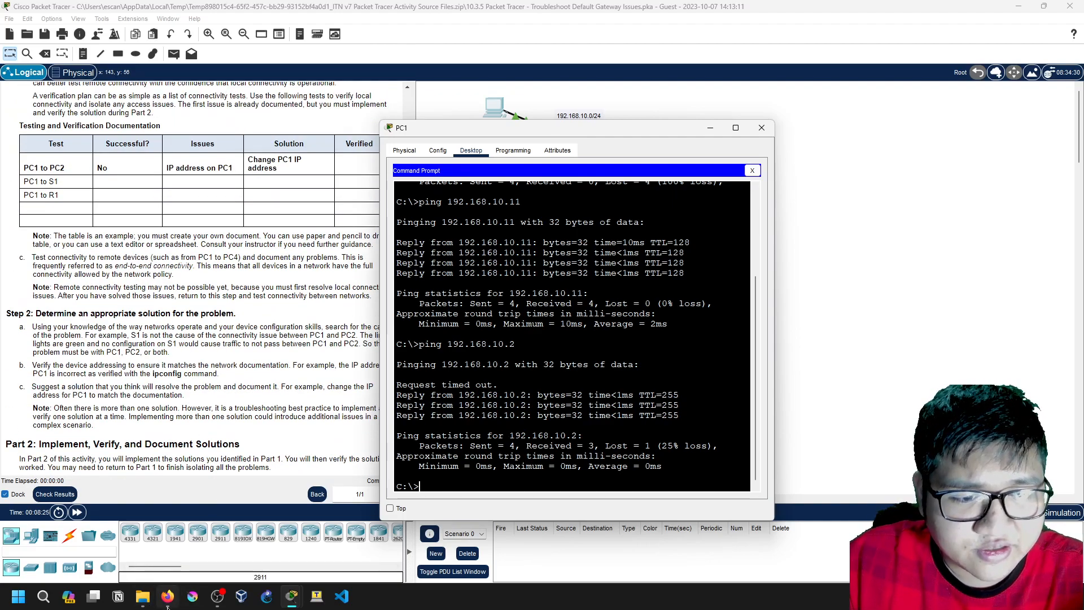
pyautogui.click(167, 597)
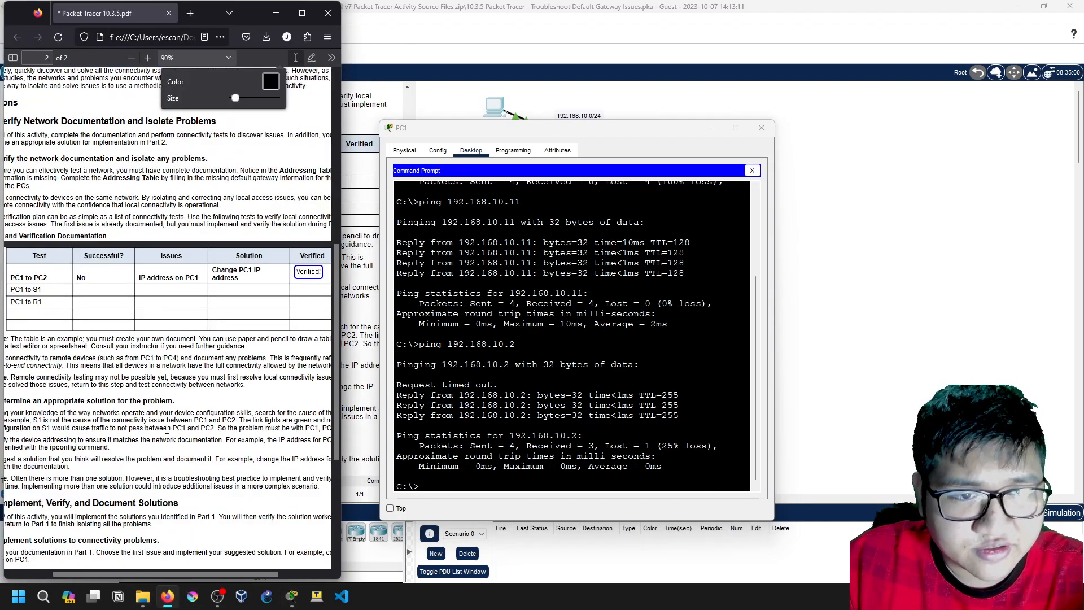
pyautogui.click(74, 290)
pyautogui.write('Yes')
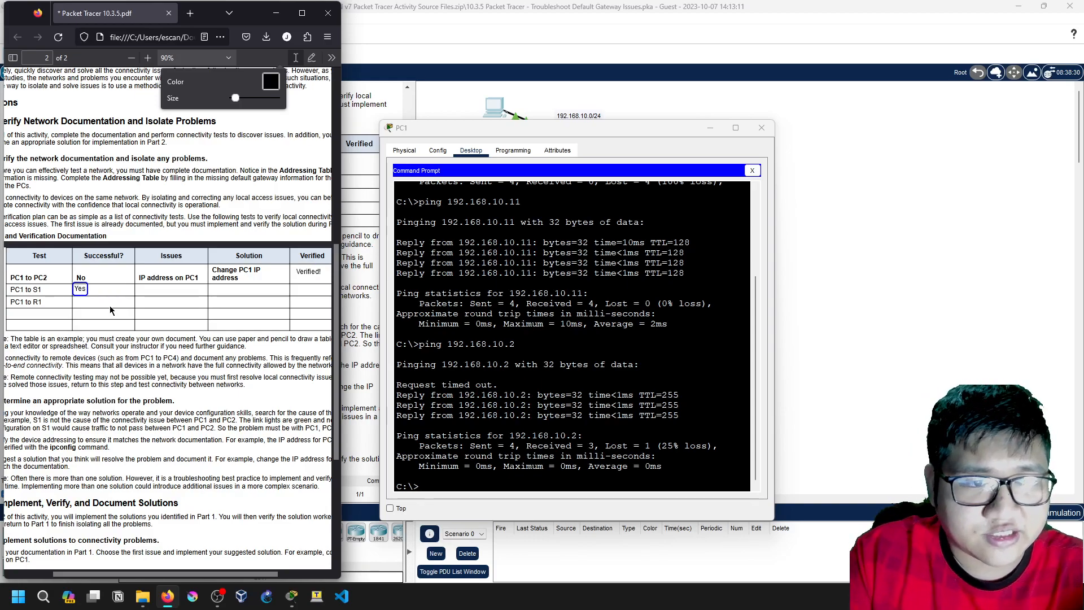
# Add the text "Verified!" in the Verified column of the PC1 to S1 row, align it in the cell and end text editing.
pyautogui.click(299, 288)
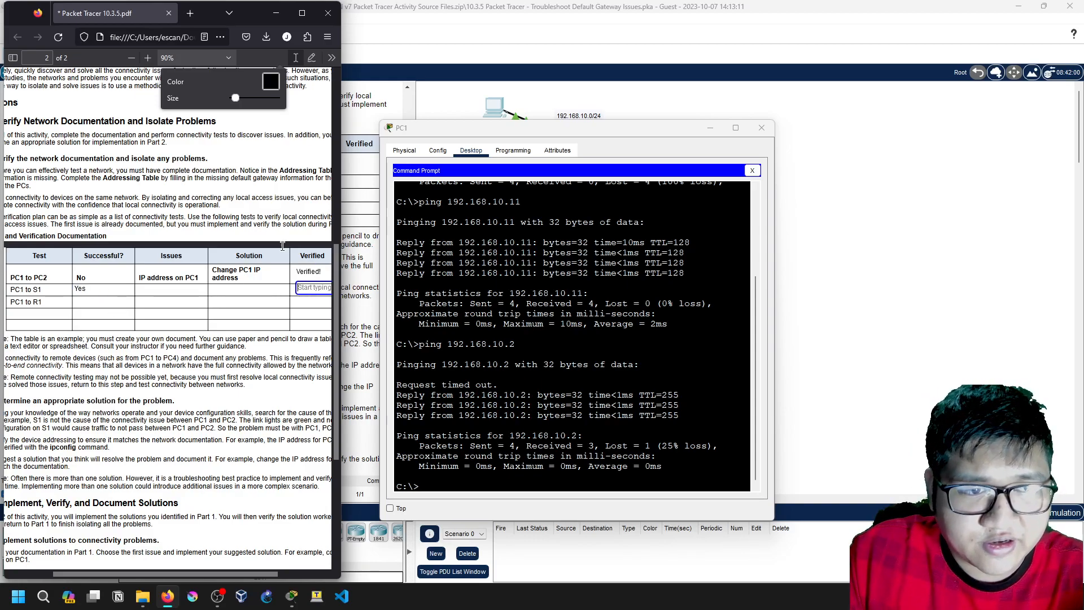
pyautogui.click(298, 62)
pyautogui.click(298, 61)
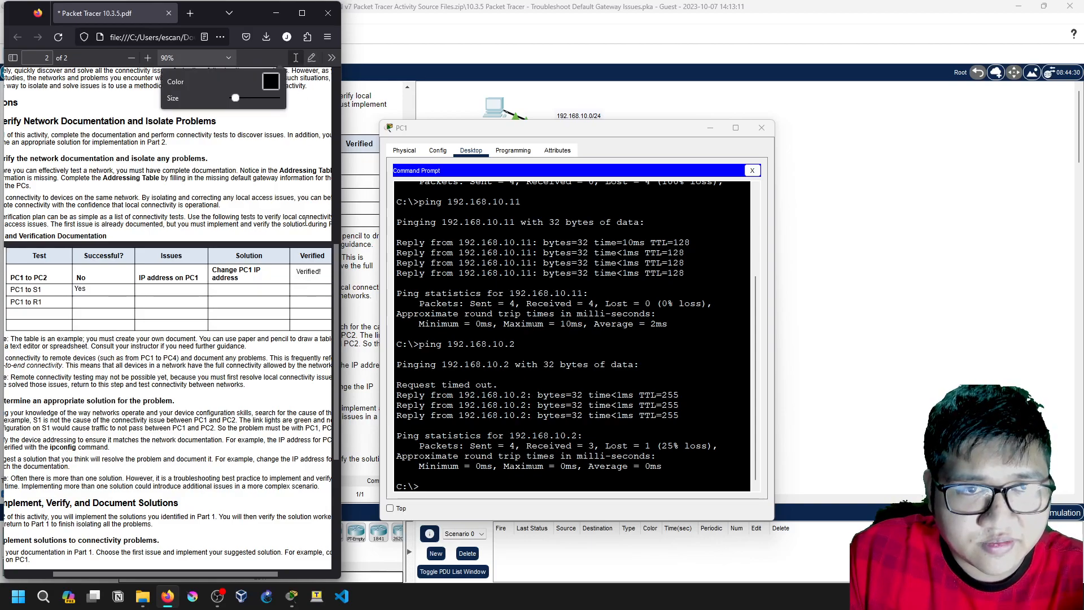
pyautogui.write('Verified!')
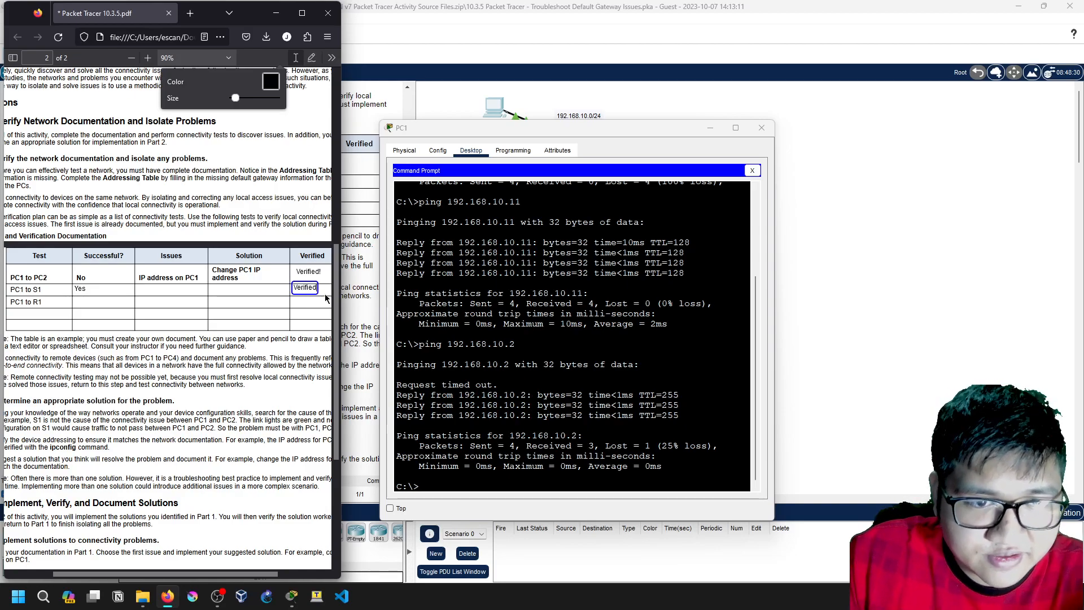
pyautogui.moveTo(304, 288); pyautogui.dragTo(317, 292)
pyautogui.doubleClick(316, 291)
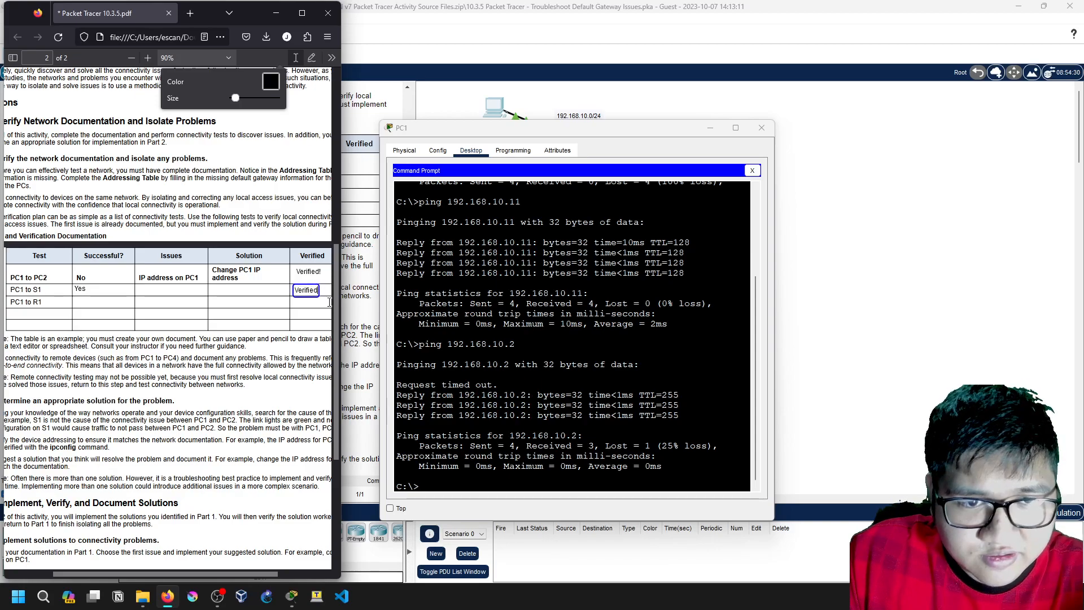
pyautogui.write('!')
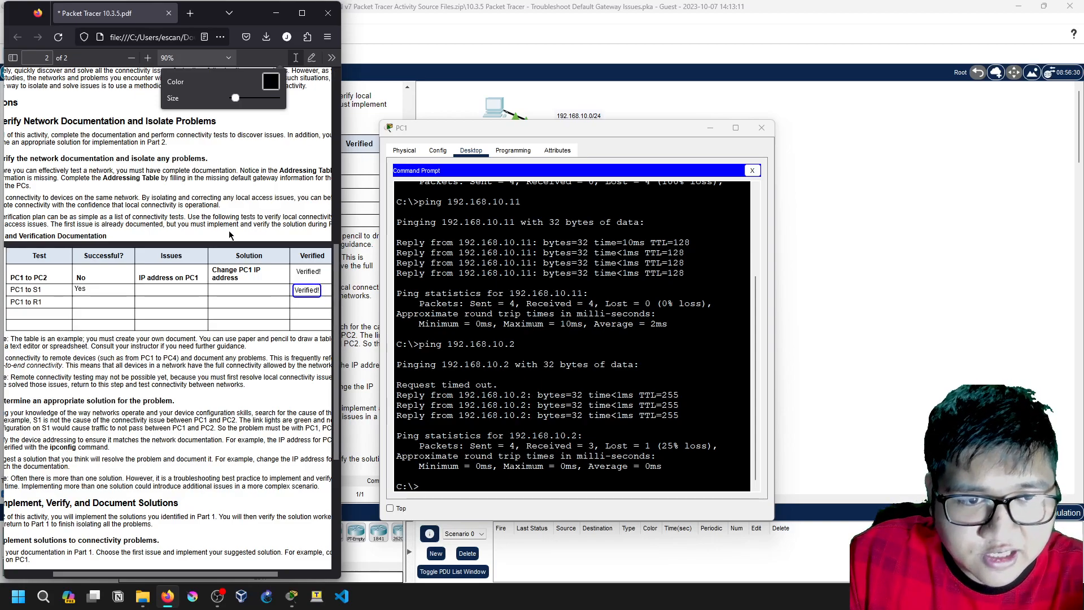
pyautogui.click(295, 57)
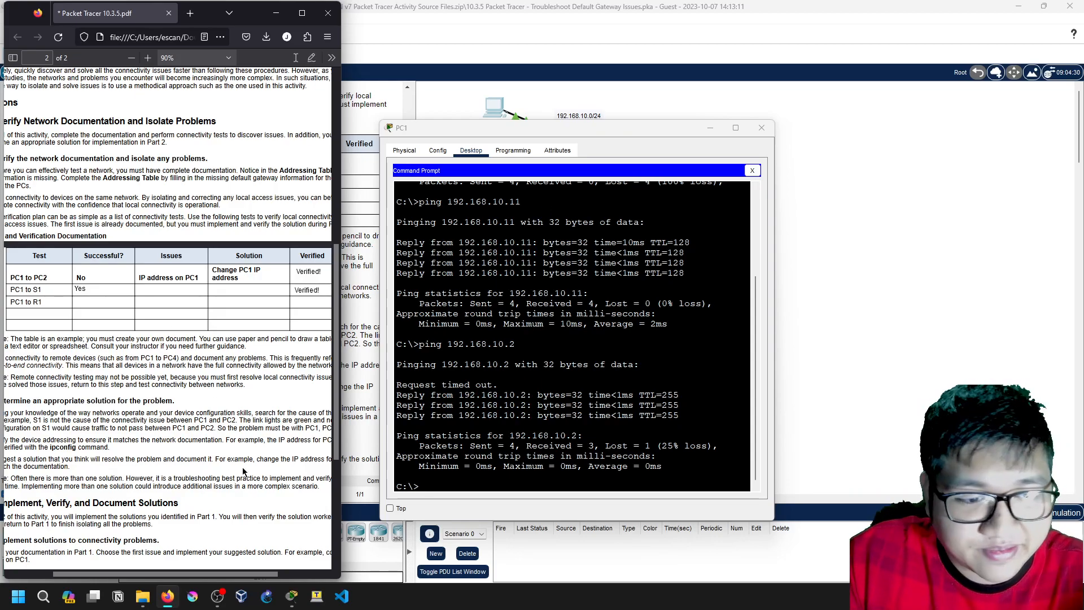
# Return to PC1's Command Prompt in Packet Tracer, look up R1's G0/0 address in the addressing table and ping 192.168.10.1.
pyautogui.moveTo(519, 132); pyautogui.dragTo(554, 96)
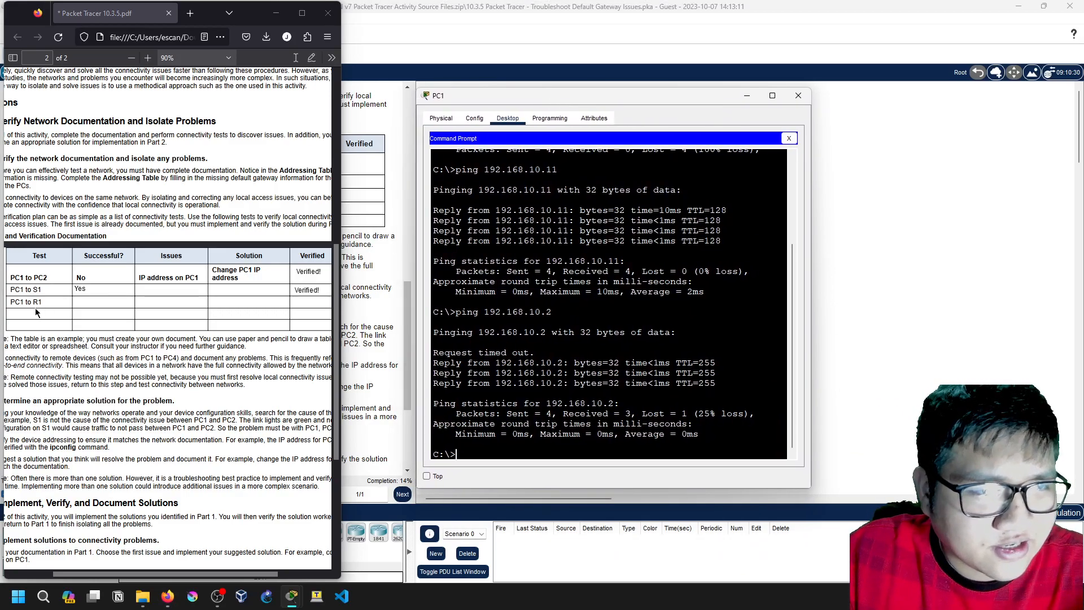
pyautogui.click(796, 97)
pyautogui.click(493, 113)
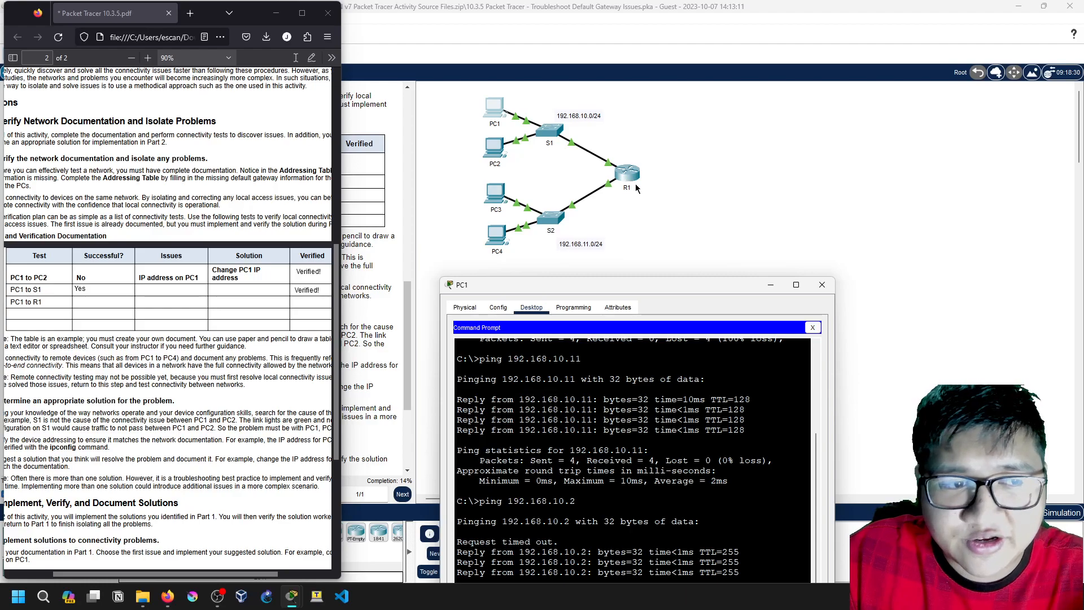
pyautogui.moveTo(732, 285); pyautogui.dragTo(747, 134)
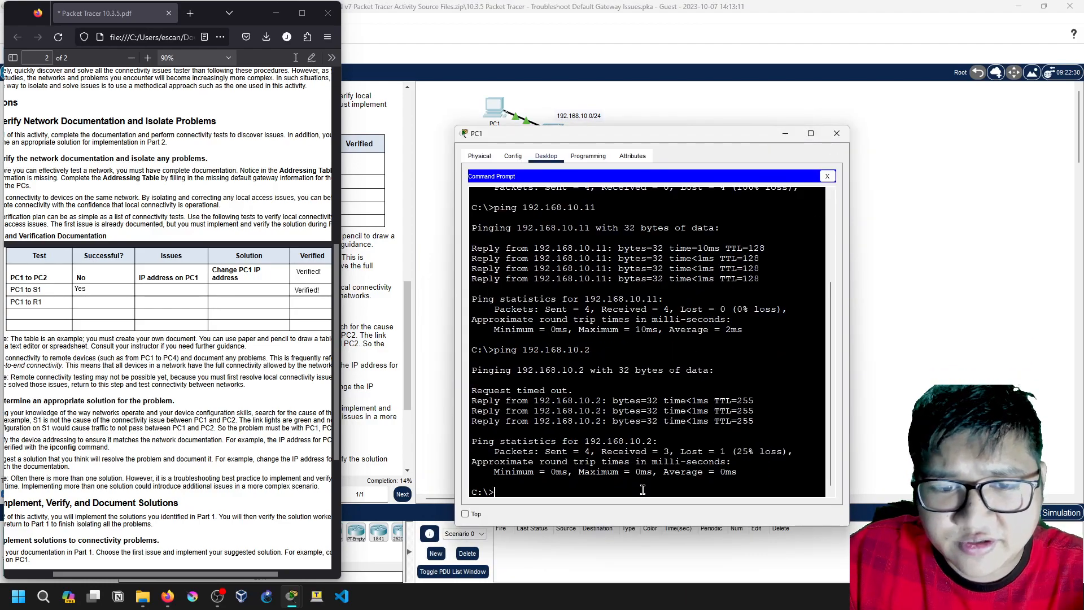
pyautogui.press('Up')
pyautogui.scroll(6, 77, 322)
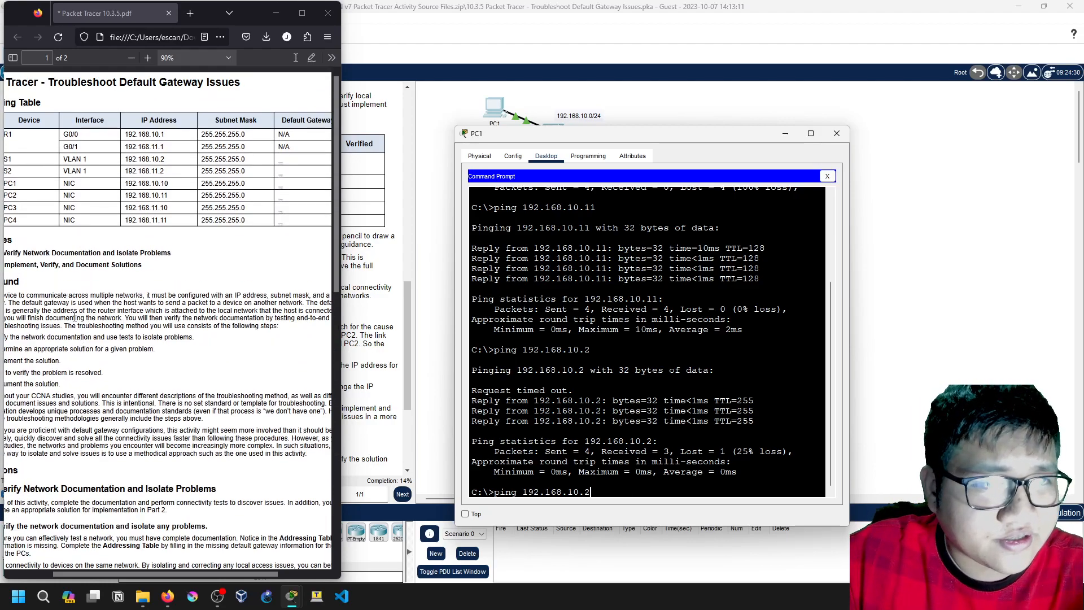
pyautogui.press('BackSpace')
pyautogui.write('1')
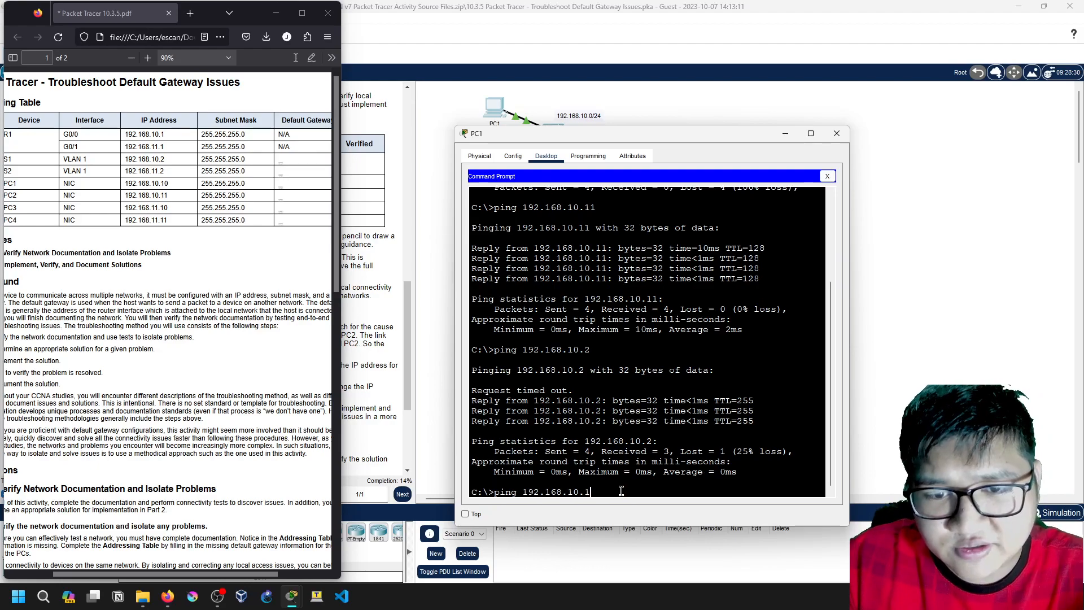
pyautogui.press('Return')
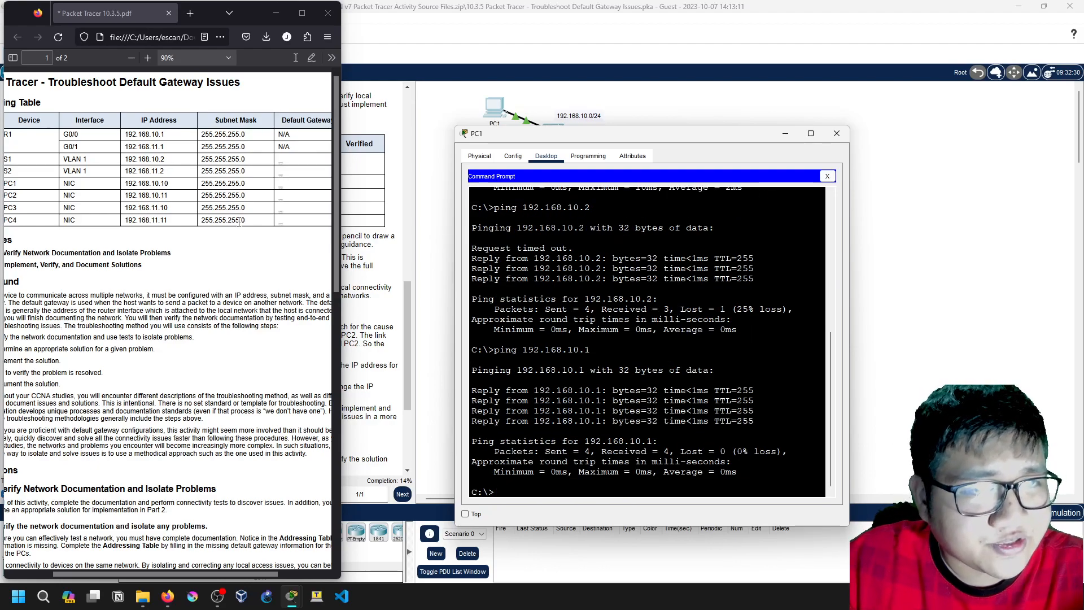
# Check the interface labels on the S1 to R1 link in the topology and bring PC1's Command Prompt back up.
pyautogui.moveTo(620, 136); pyautogui.dragTo(658, 215)
pyautogui.click(628, 155)
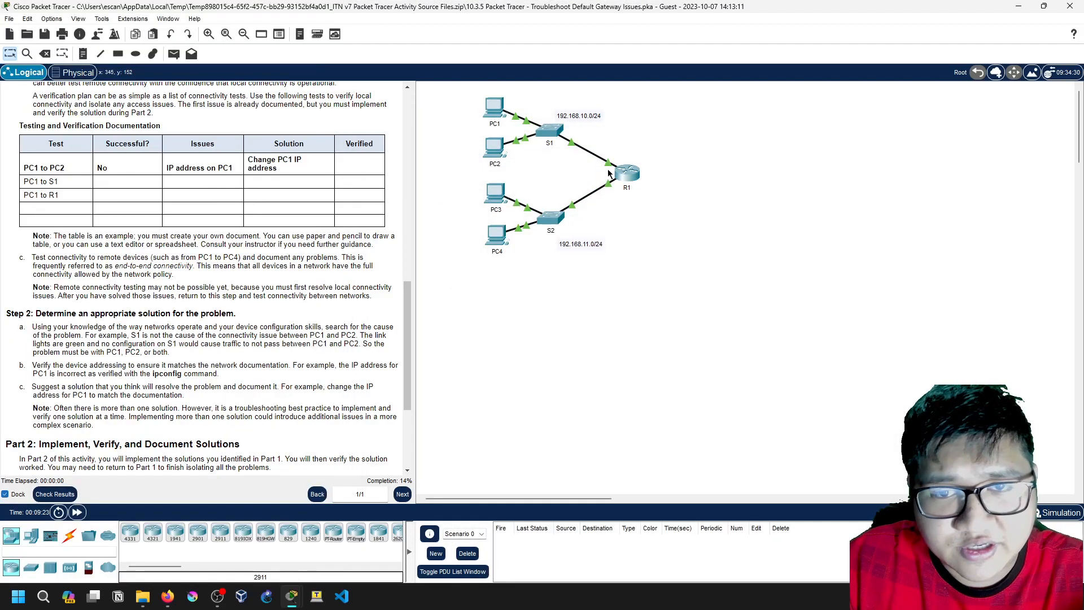
pyautogui.moveTo(607, 163)
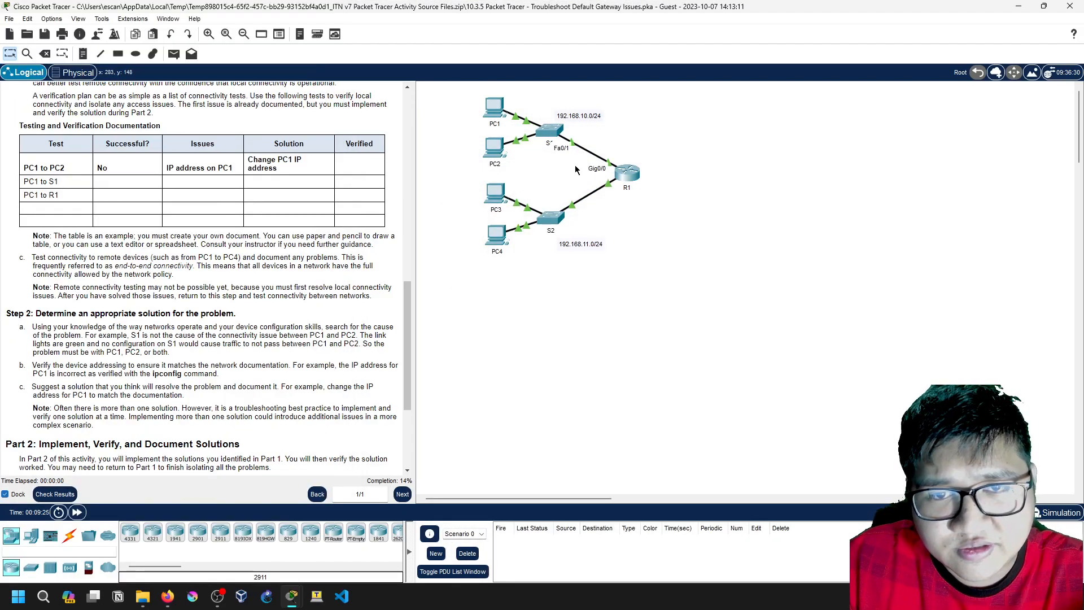
pyautogui.click(493, 112)
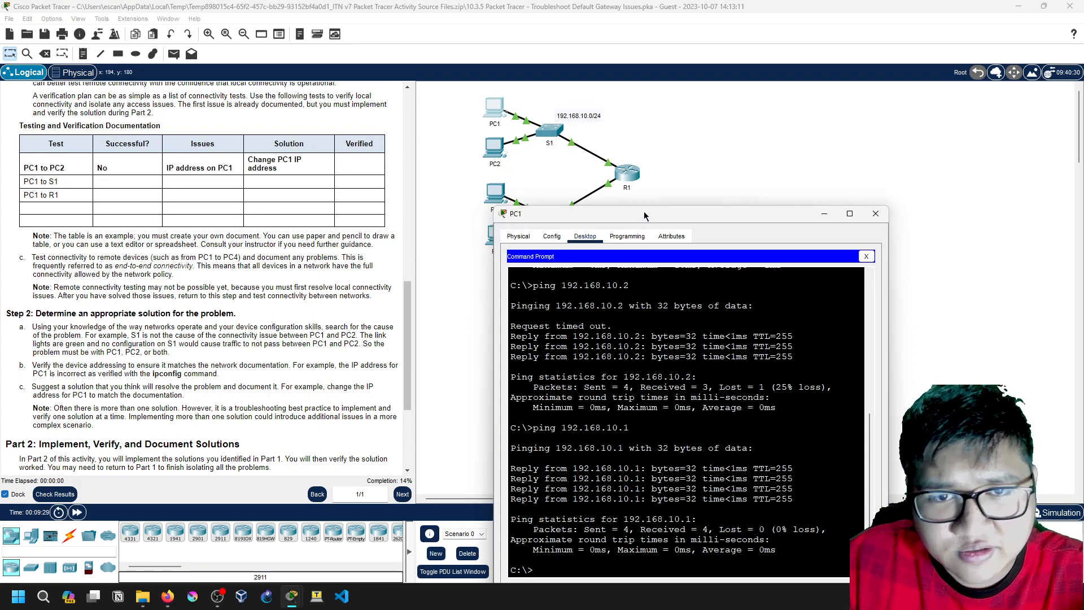
pyautogui.moveTo(645, 214); pyautogui.dragTo(653, 171)
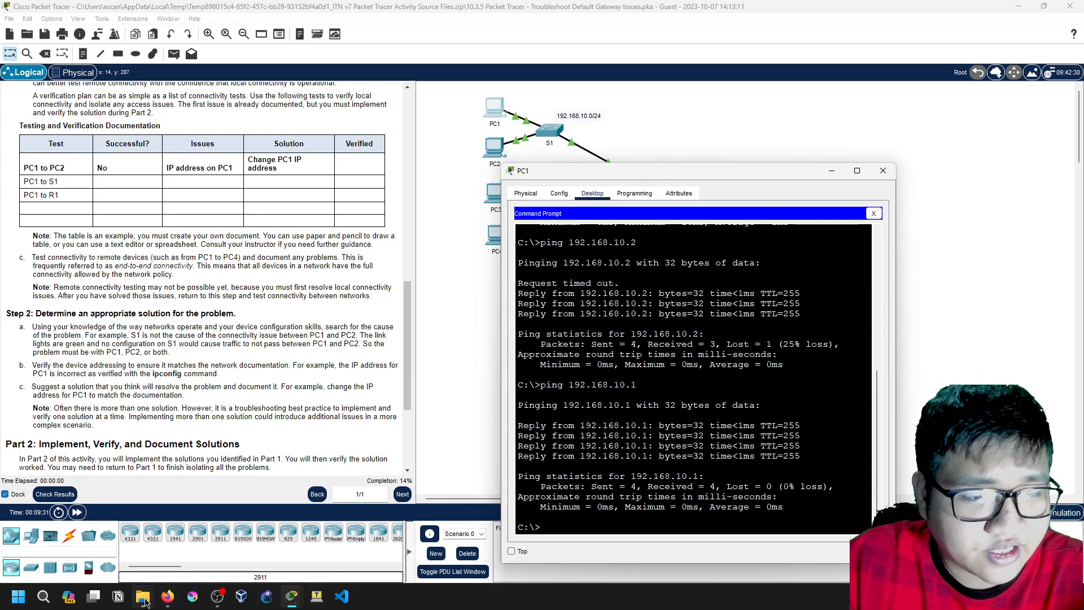
# Switch to the PDF in Firefox and add the text "Yes" in the Successful? column of the PC1 to R1 row, aligned in its cell.
pyautogui.click(168, 597)
pyautogui.scroll(-7, 156, 234)
pyautogui.scroll(-1, 161, 336)
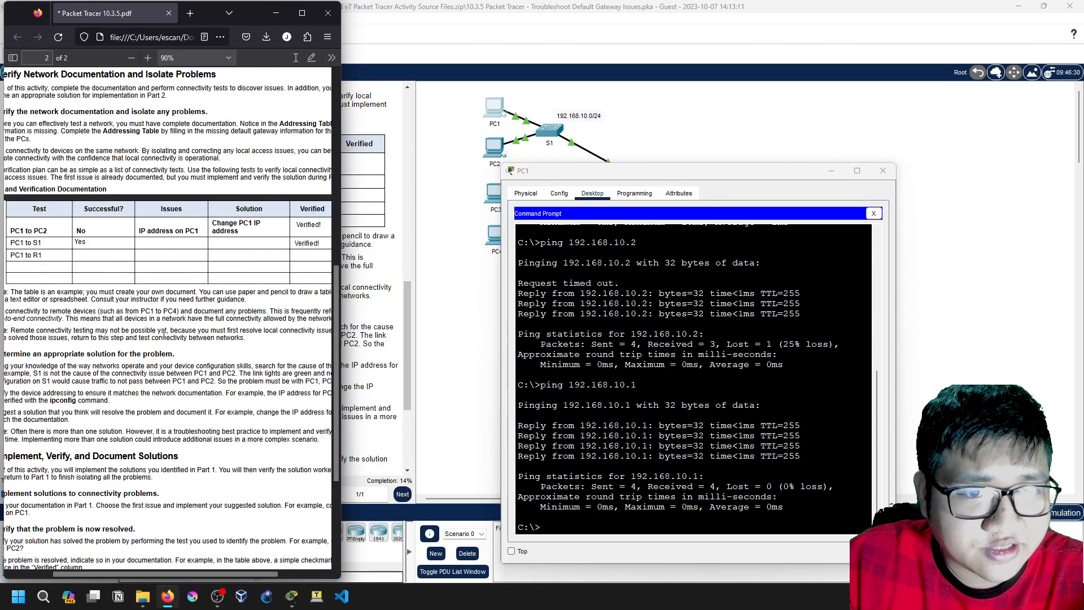
pyautogui.click(299, 59)
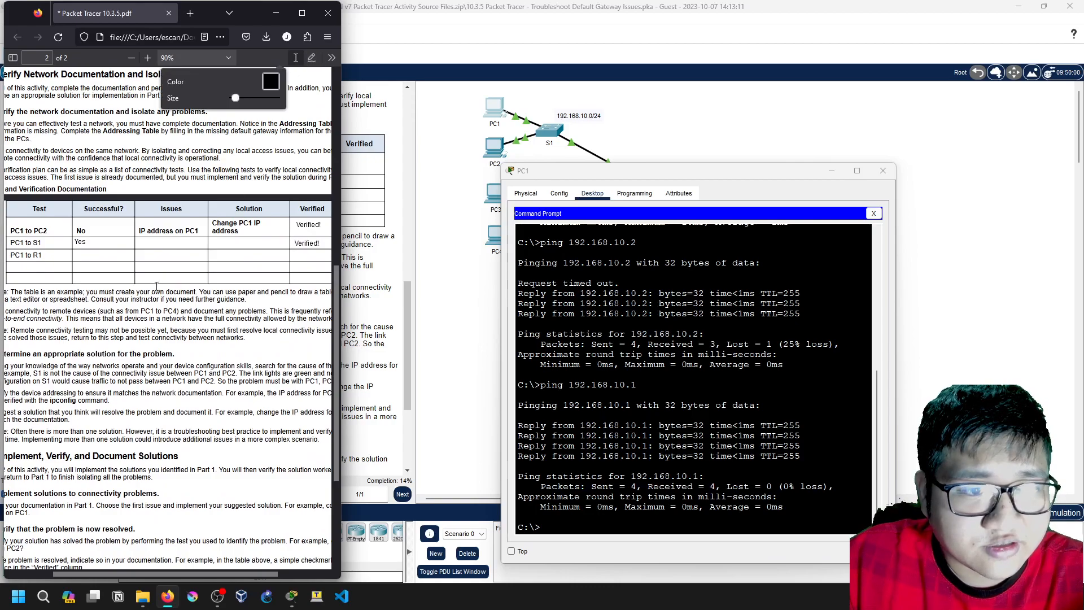
pyautogui.click(78, 254)
pyautogui.write('Yes')
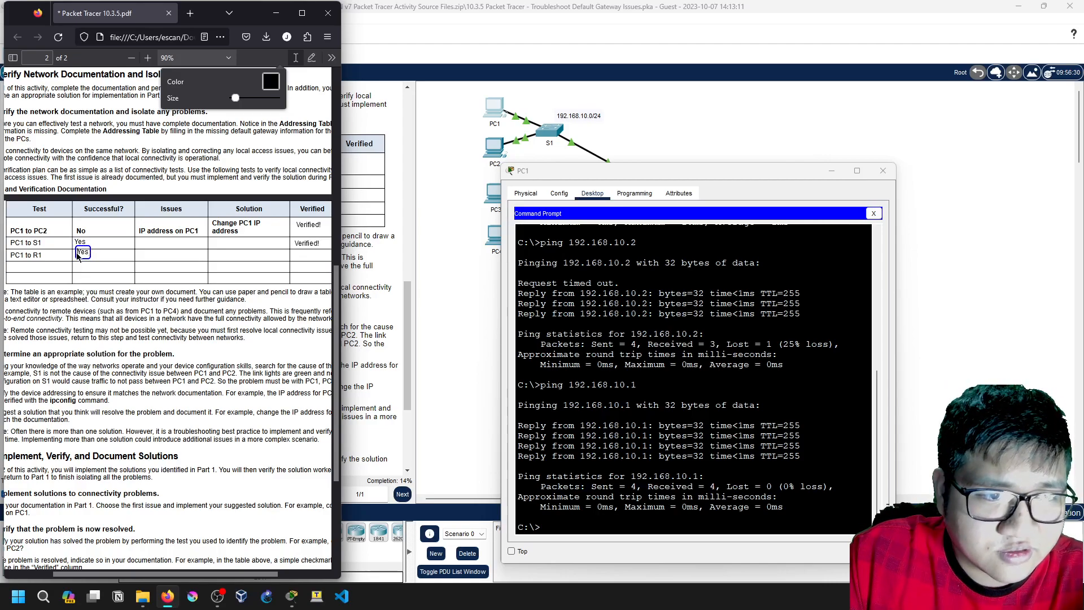
pyautogui.moveTo(76, 254); pyautogui.dragTo(74, 257)
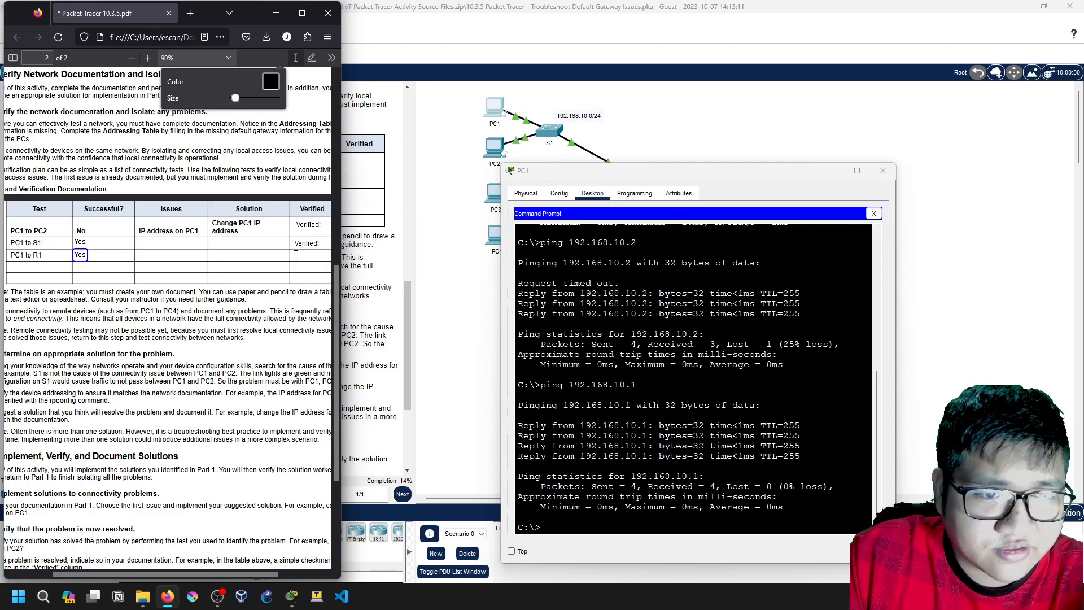
# Add the text "Verified!" in the Verified column of the PC1 to R1 row and align it in its cell.
pyautogui.click(292, 253)
pyautogui.write('Verifie')
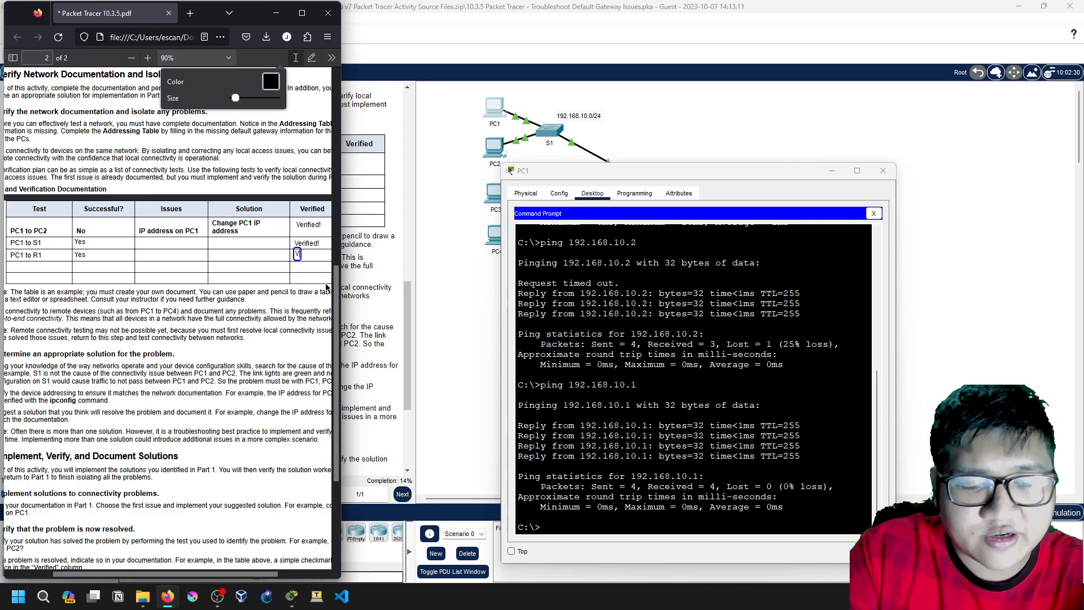
pyautogui.press('BackSpace')
pyautogui.press('BackSpace')
pyautogui.press('BackSpace')
pyautogui.write('ifired')
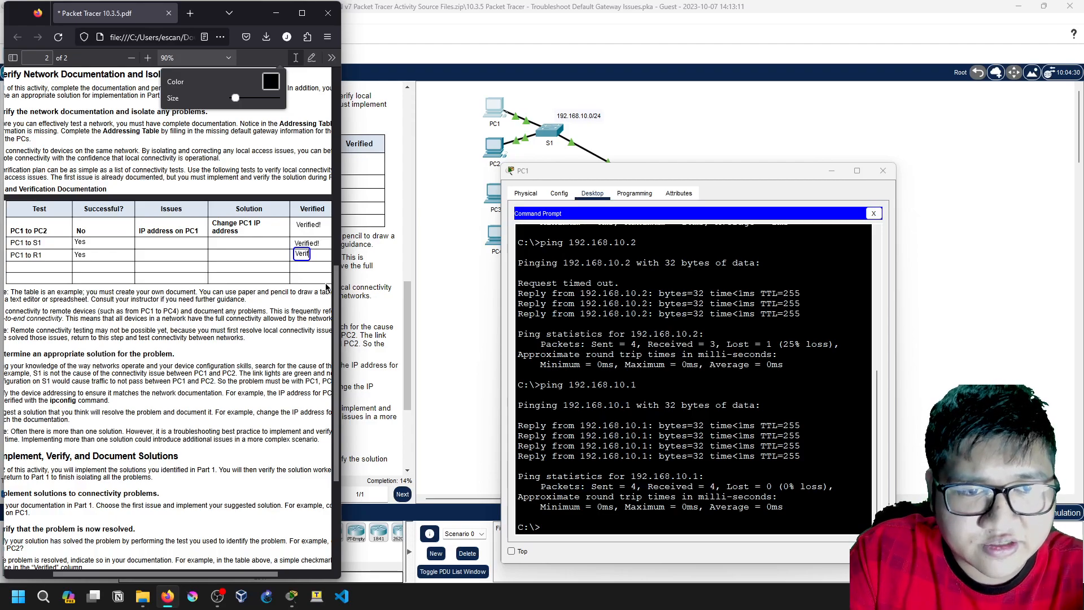
pyautogui.press('BackSpace')
pyautogui.press('BackSpace')
pyautogui.press('BackSpace')
pyautogui.write('ed!')
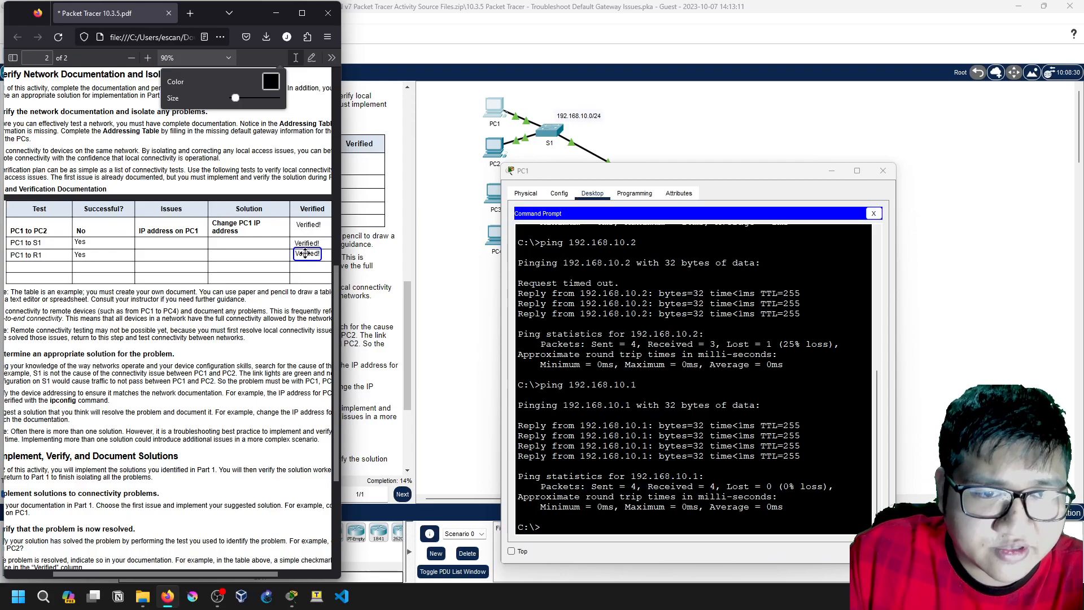
pyautogui.moveTo(304, 251); pyautogui.dragTo(303, 253)
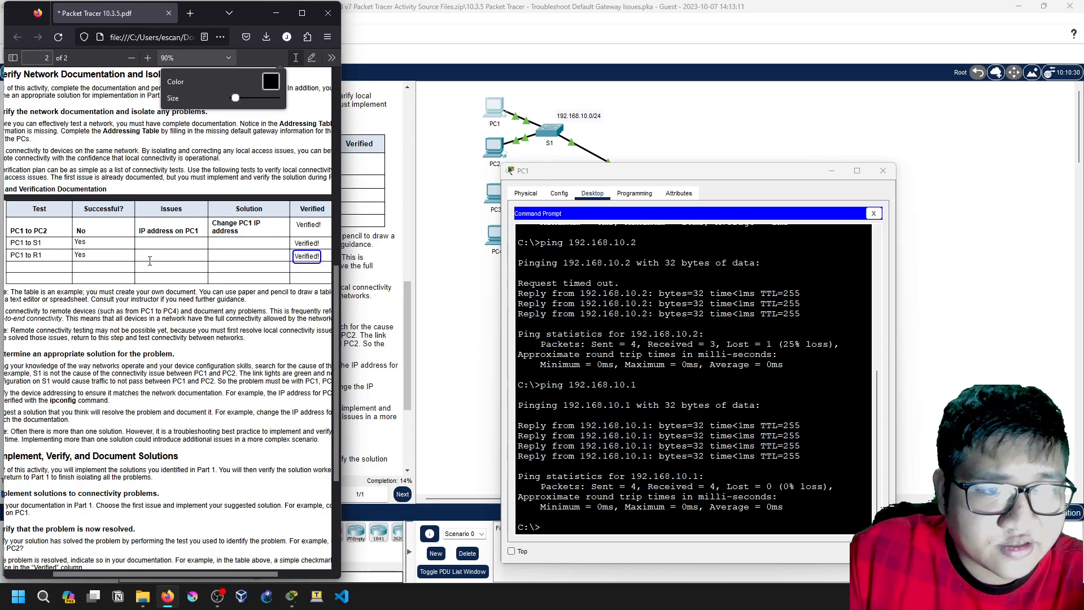
# Widen the PDF window, read the remote connectivity testing instructions and move PC1's window clear of the topology.
pyautogui.scroll(-2, 219, 268)
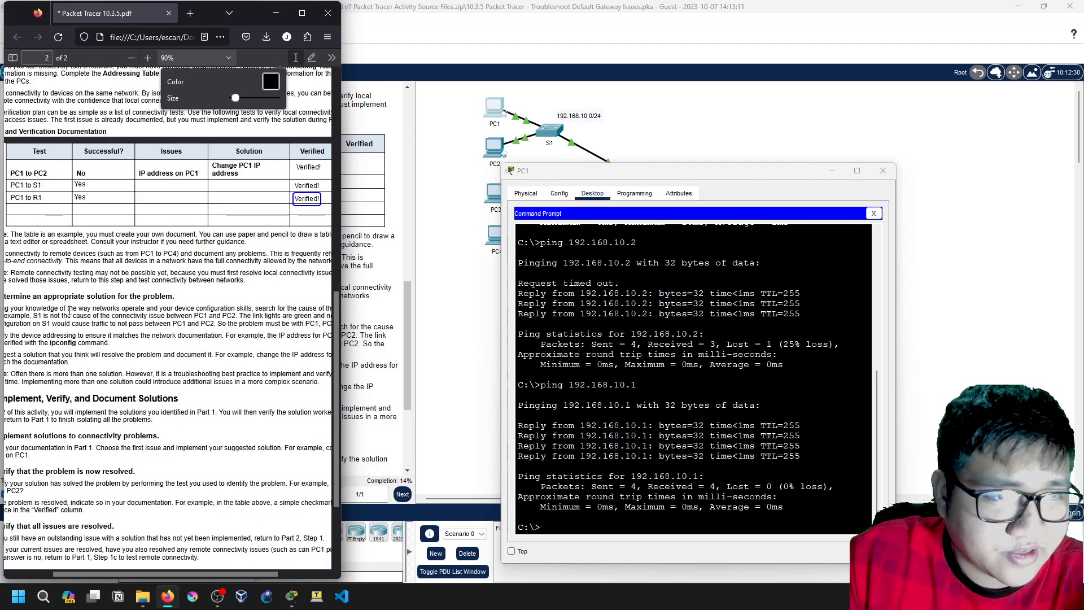
pyautogui.moveTo(340, 213); pyautogui.dragTo(427, 214)
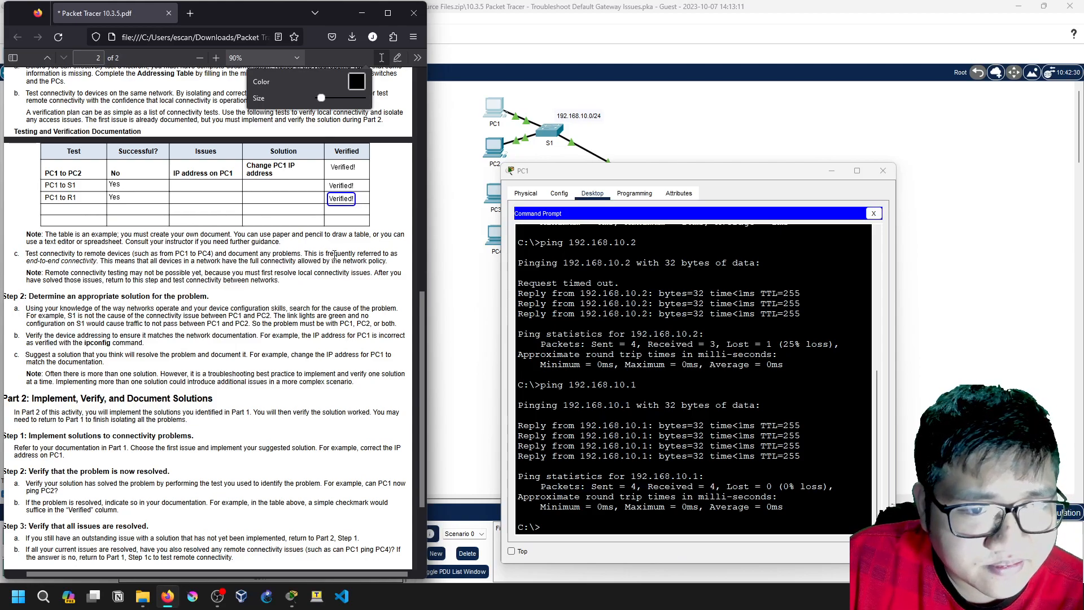
pyautogui.scroll(-3, 78, 237)
pyautogui.scroll(3, 73, 280)
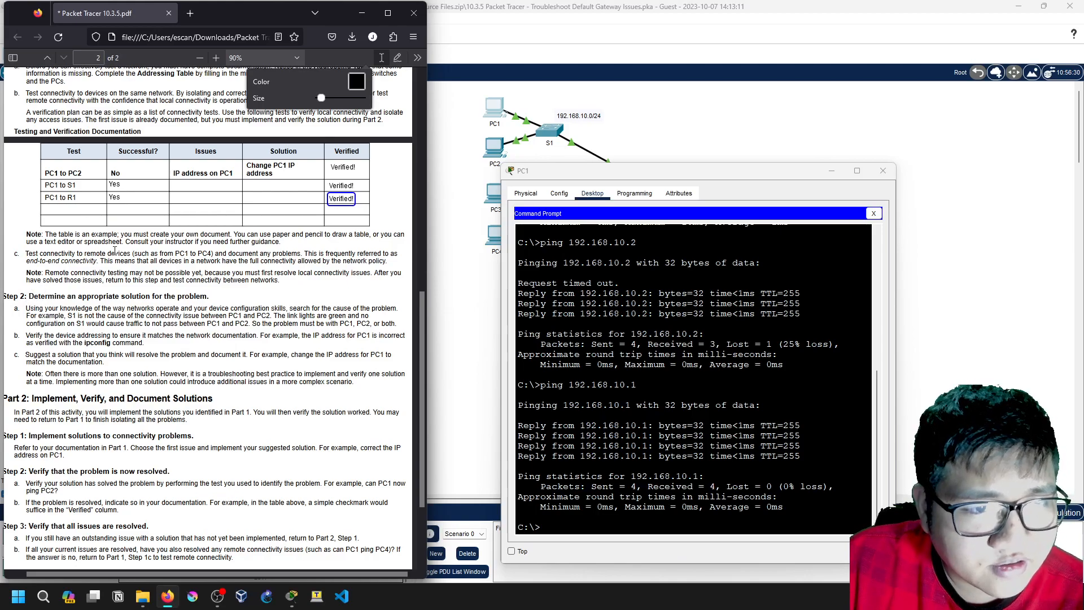
pyautogui.moveTo(577, 177); pyautogui.dragTo(616, 296)
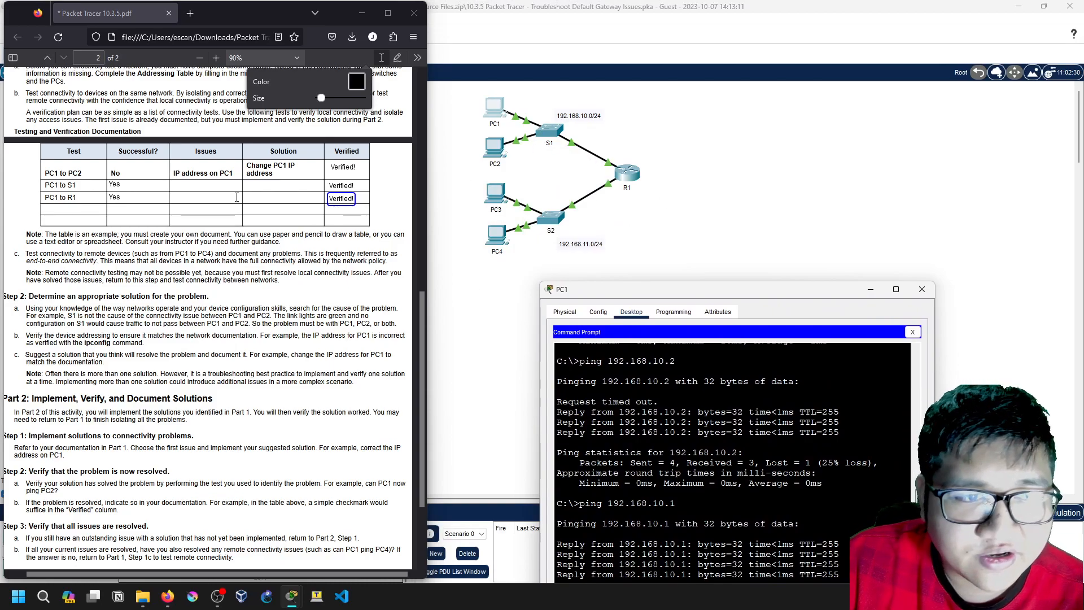
pyautogui.scroll(-3, 223, 280)
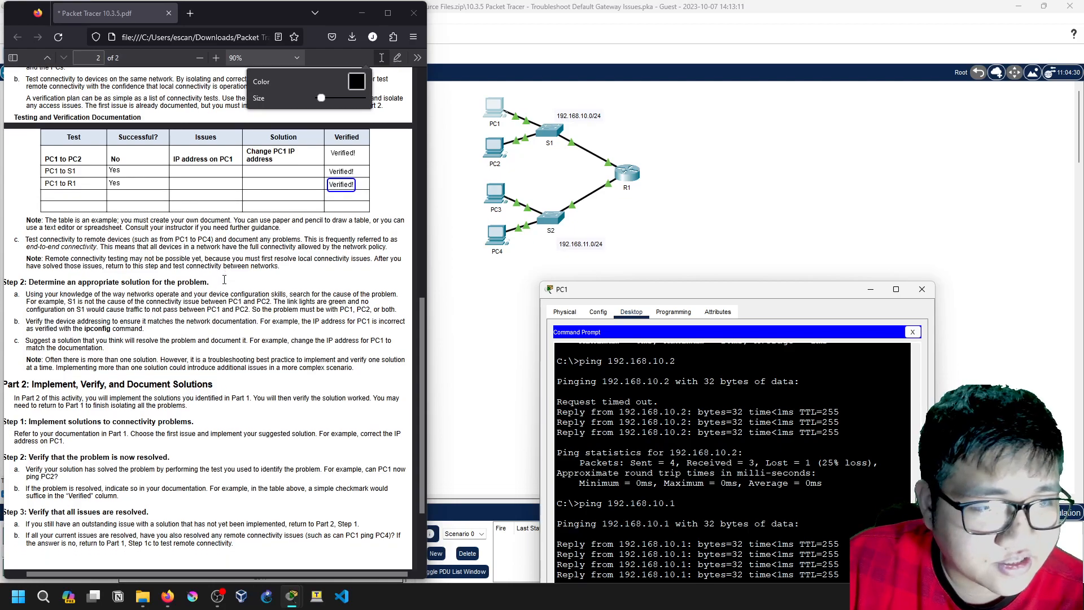
pyautogui.scroll(4, 216, 281)
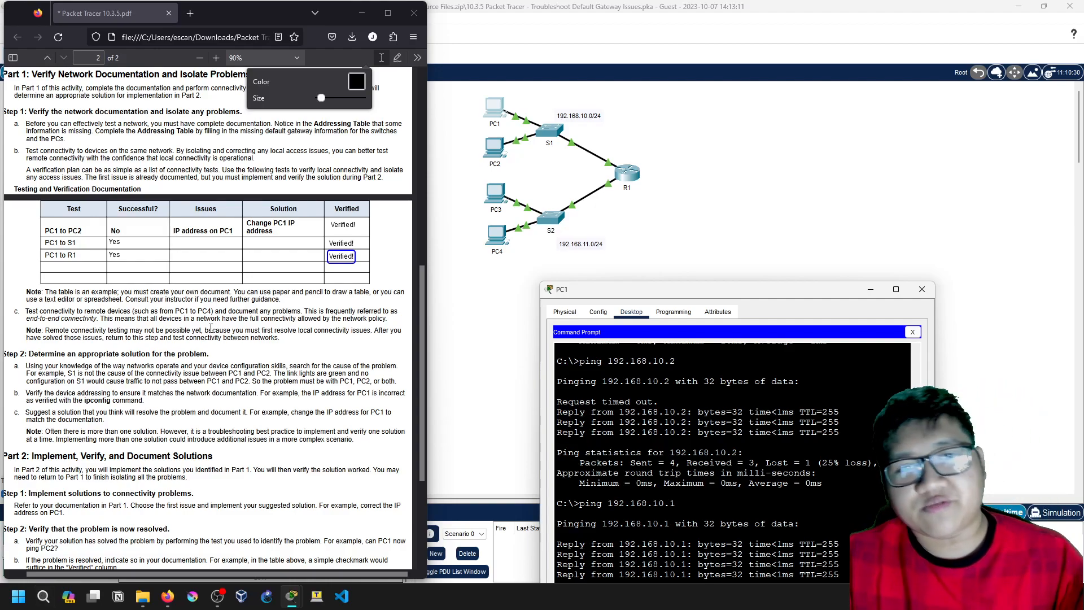
pyautogui.moveTo(720, 289); pyautogui.dragTo(819, 95)
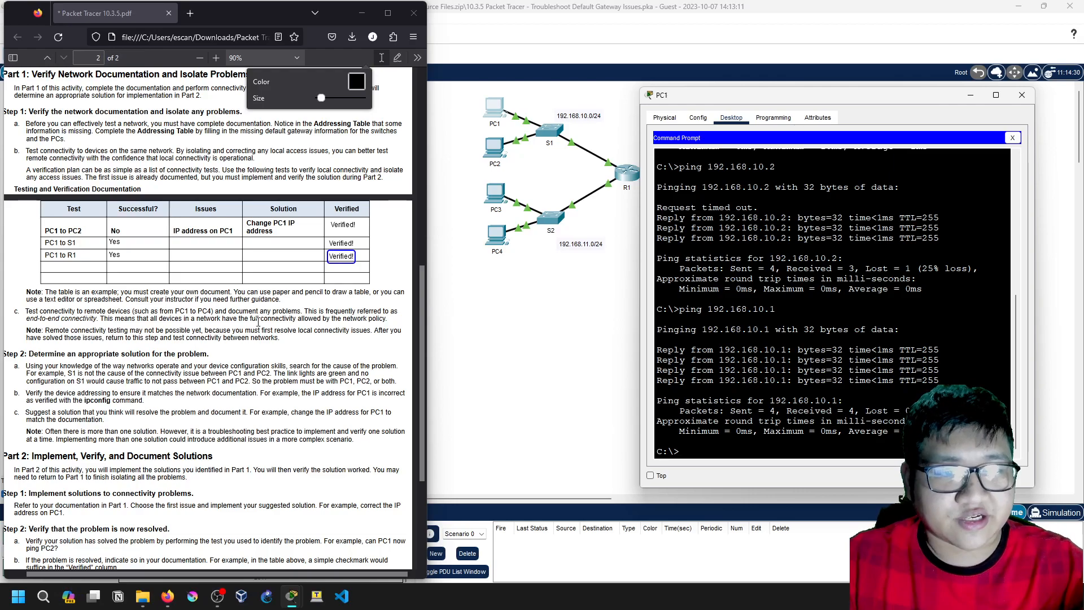
pyautogui.scroll(-2, 258, 322)
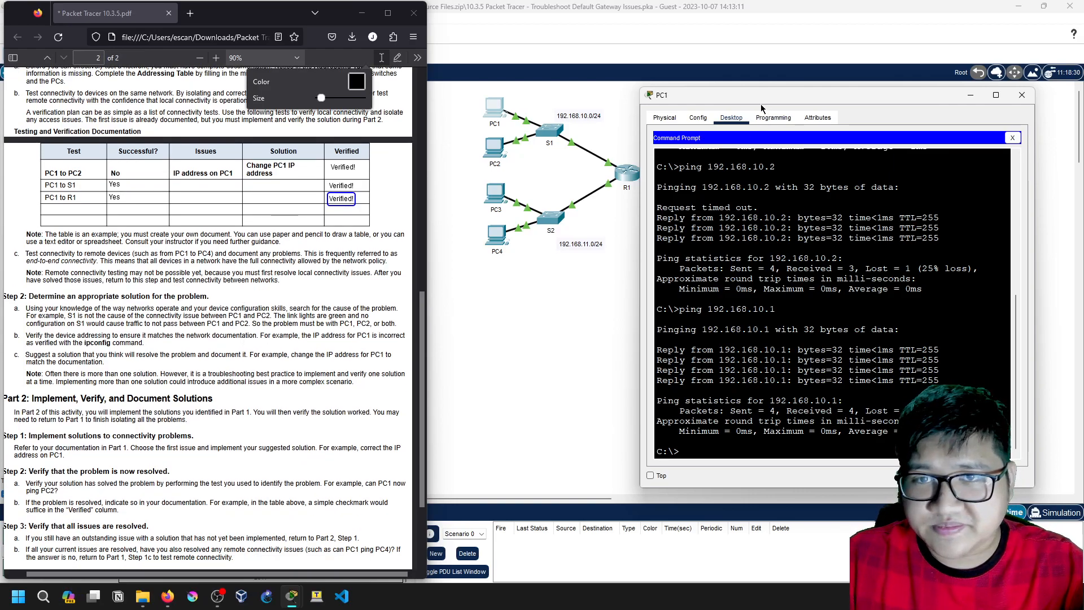
# In PC1's Command Prompt in Packet Tracer, ping PC4's address 192.168.11.11 from the addressing table, then interrupt the command.
pyautogui.moveTo(728, 96); pyautogui.dragTo(675, 107)
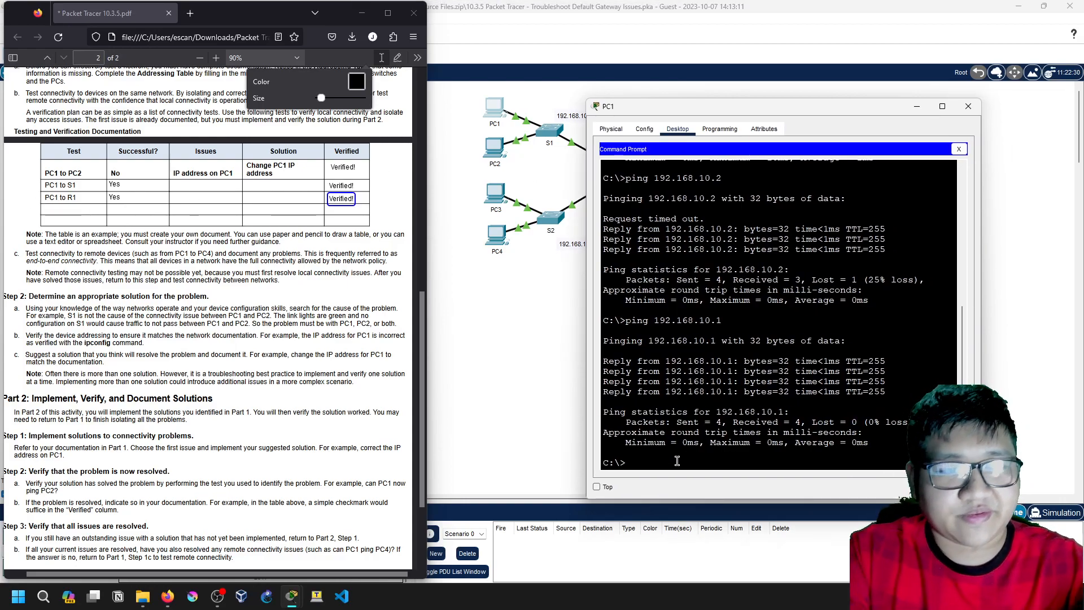
pyautogui.write('ping')
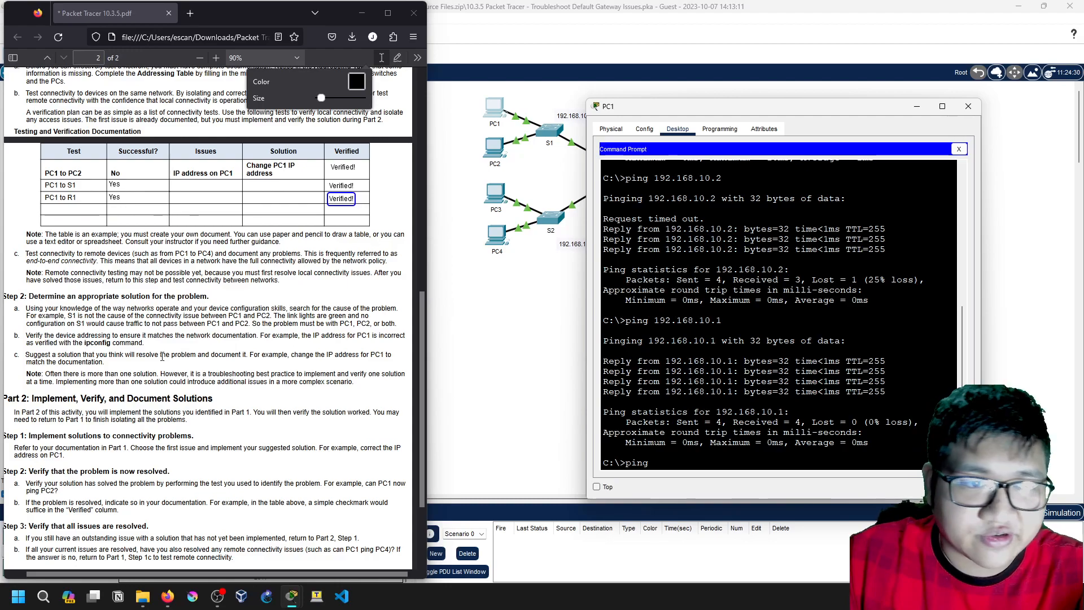
pyautogui.scroll(10, 9, 301)
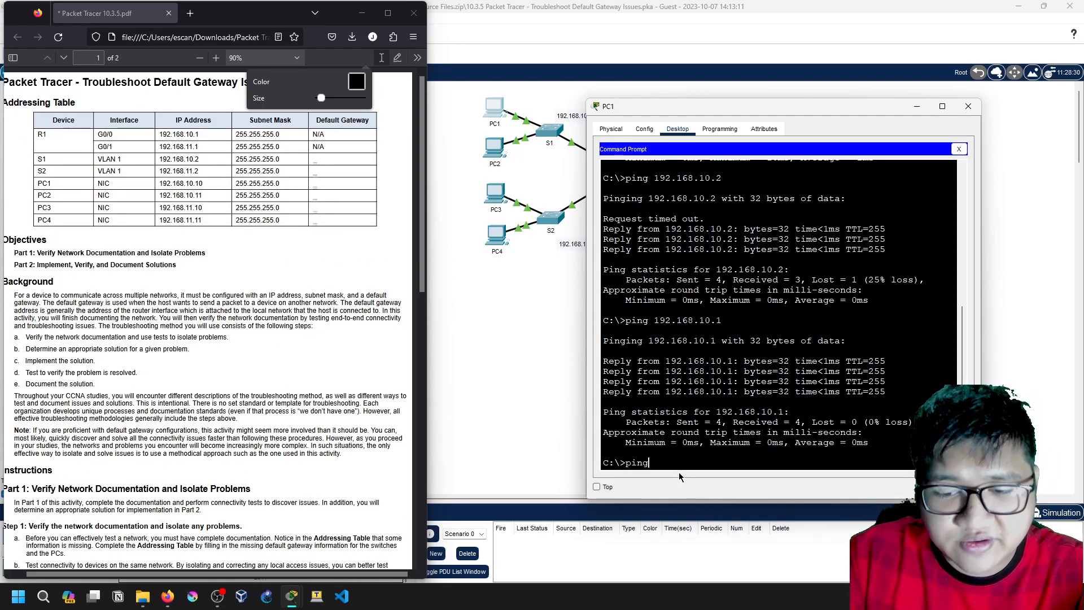
pyautogui.write('192.168.11.11')
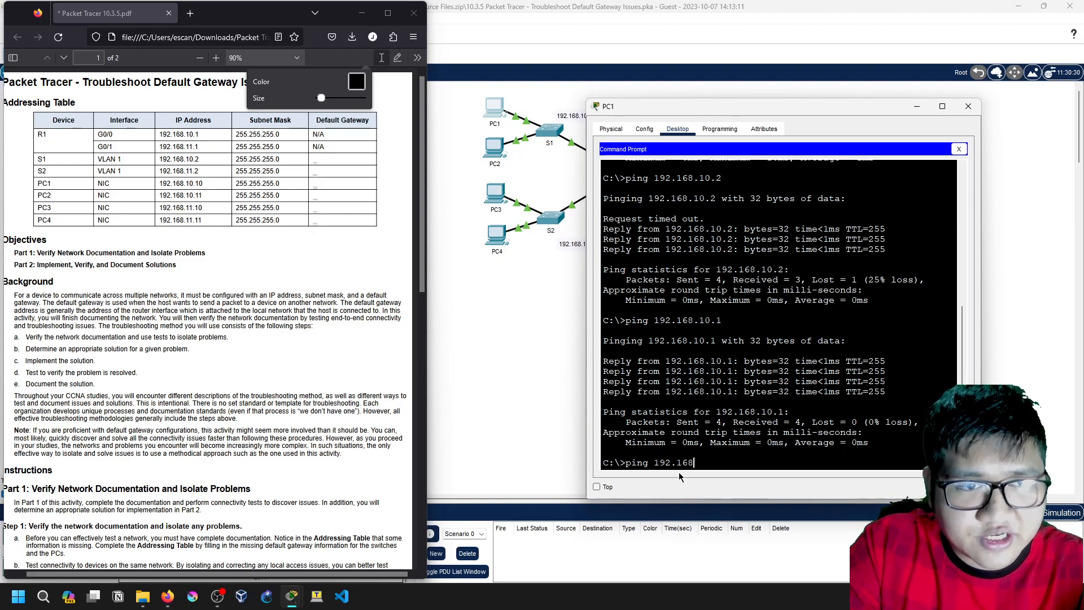
pyautogui.press('Return')
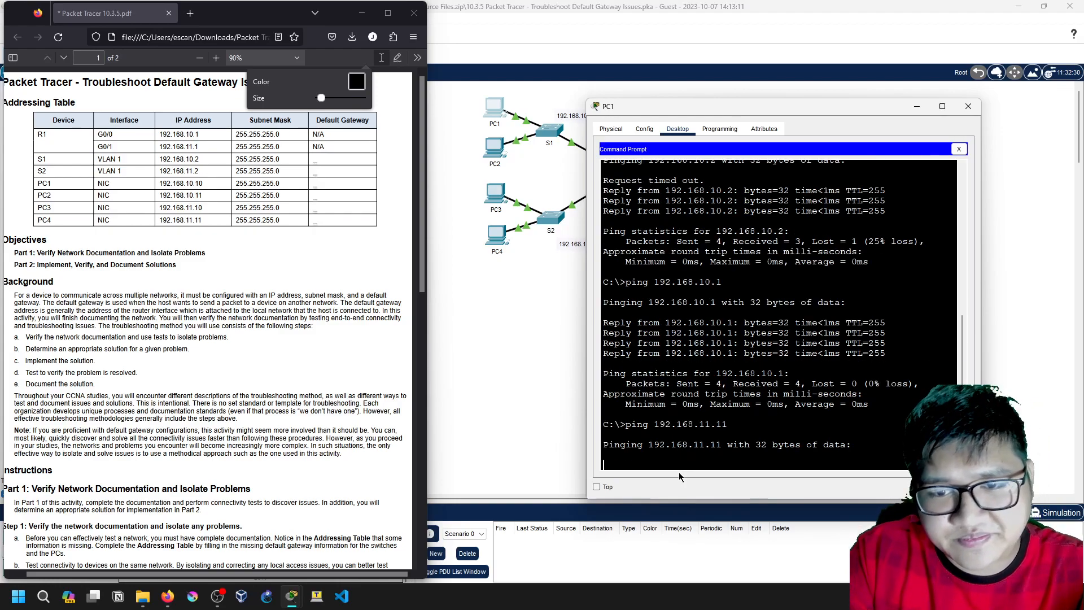
pyautogui.moveTo(710, 114); pyautogui.dragTo(791, 113)
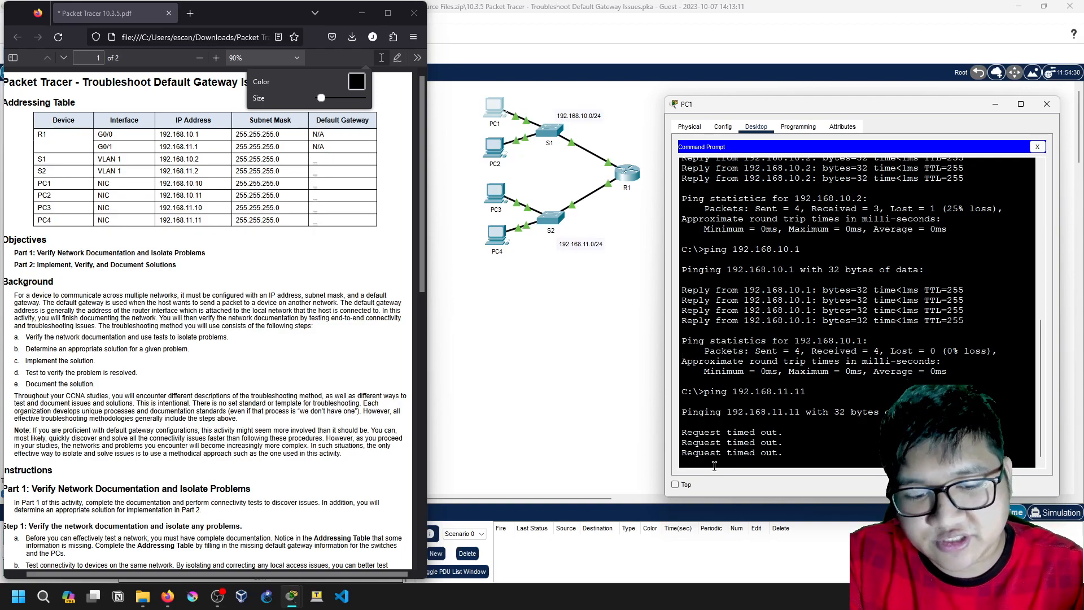
pyautogui.hotkey('ctrl', 'c')
pyautogui.press('Return')
pyautogui.press('Return')
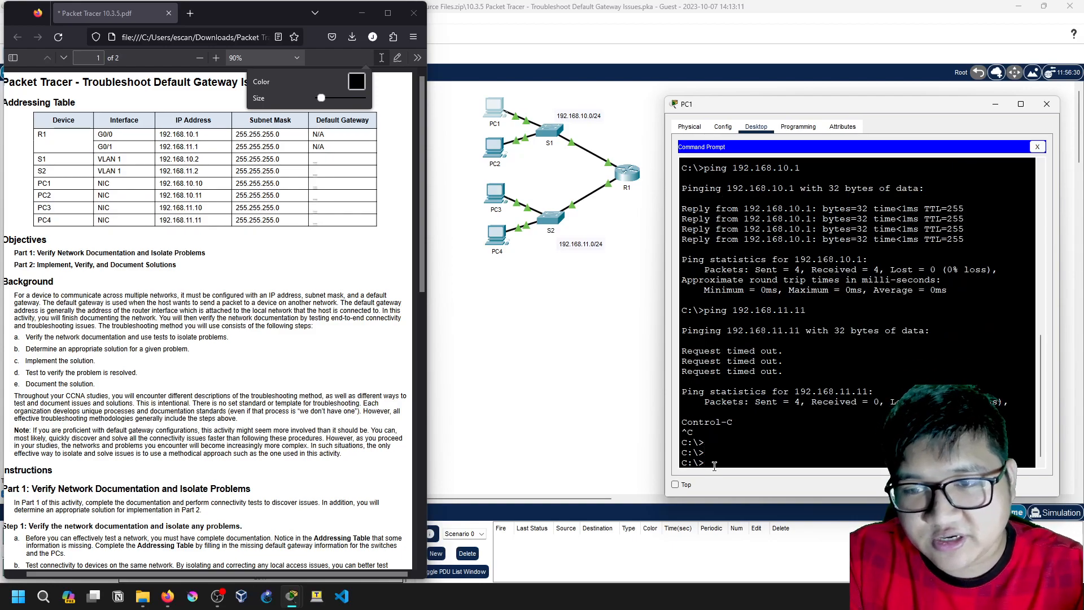
# Trace the route from PC1 to 192.168.11.11 with tracert.
pyautogui.write('tracert')
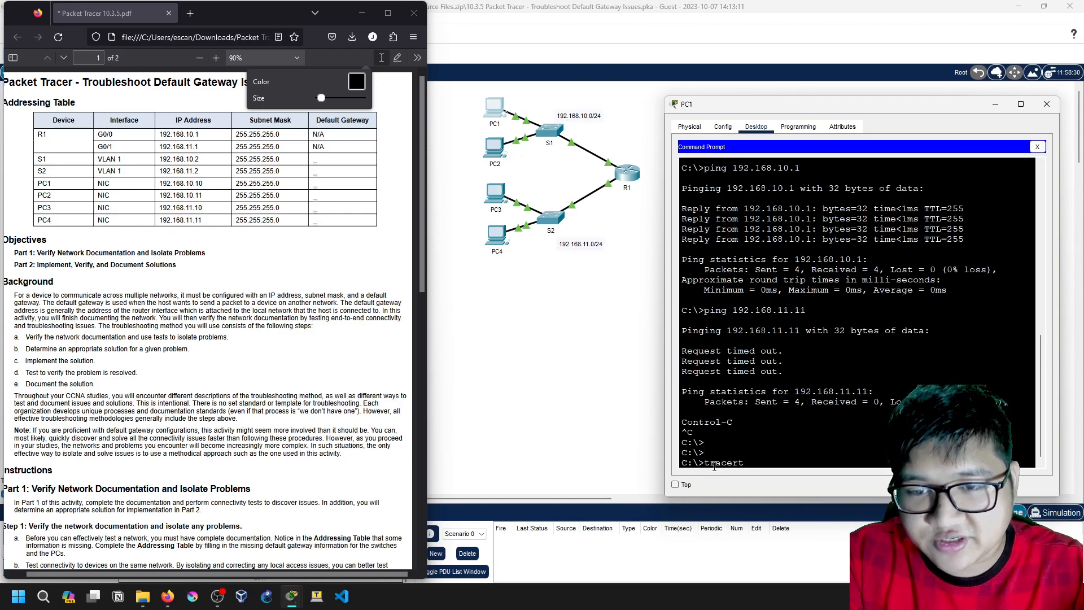
pyautogui.write(' 192.168.1')
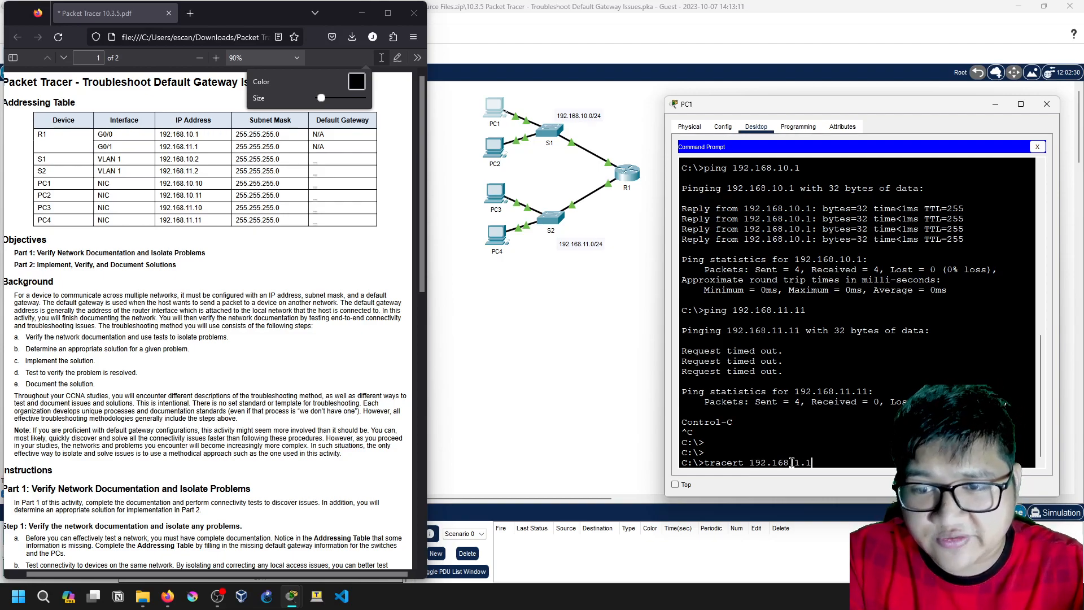
pyautogui.write('1.11')
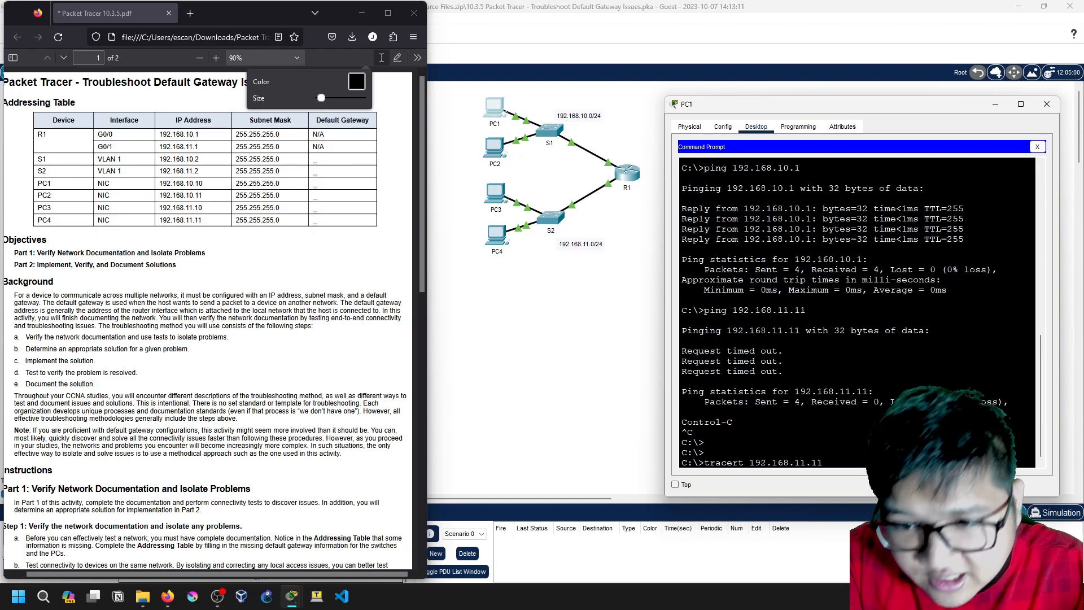
pyautogui.press('Return')
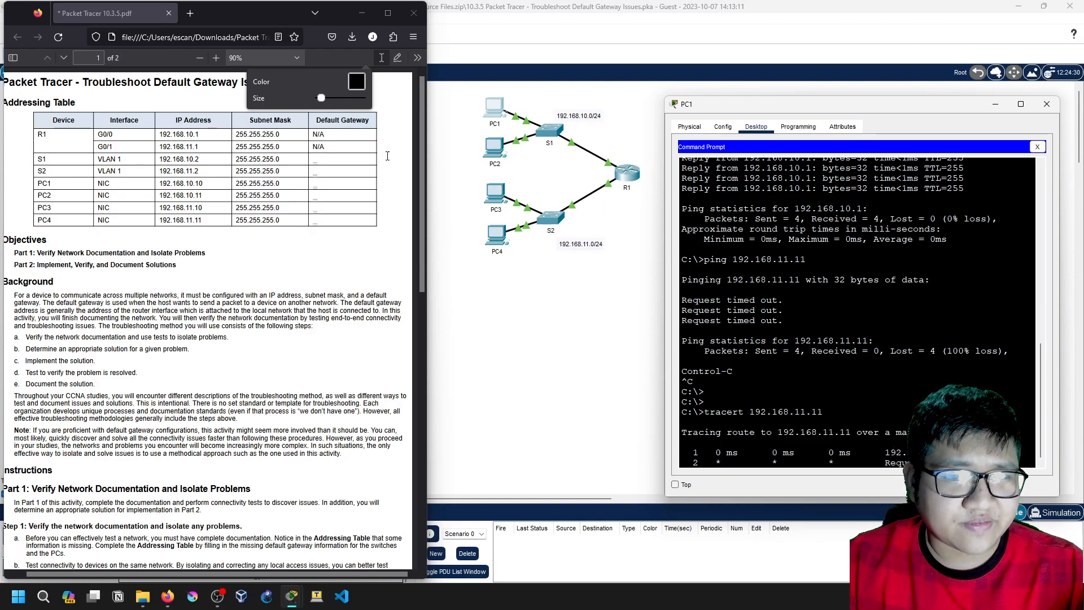
# In the PDF's test table in Firefox, fill the first empty row with "PC1 to PC4" and "No" under Successful?, aligning both texts in their cells.
pyautogui.scroll(-6, 326, 143)
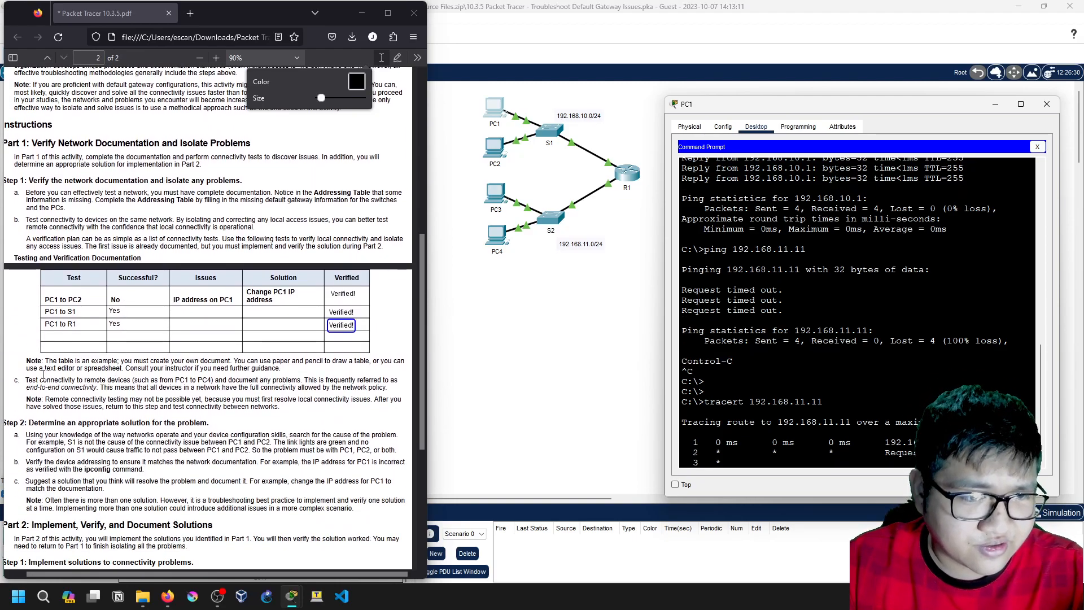
pyautogui.click(44, 333)
pyautogui.write('PC')
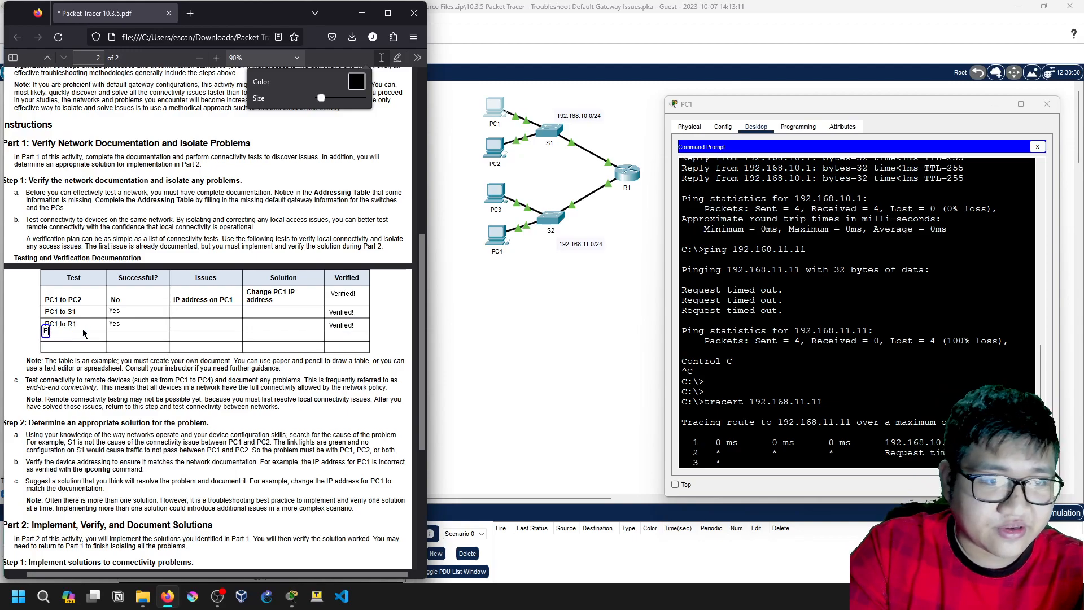
pyautogui.write('1 to PC4')
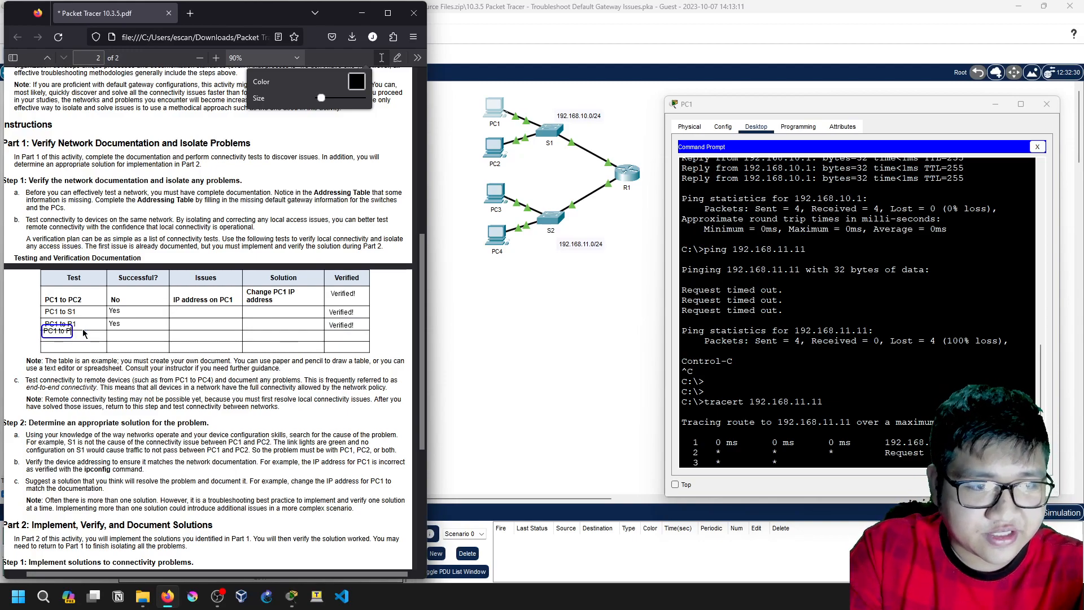
pyautogui.click(112, 335)
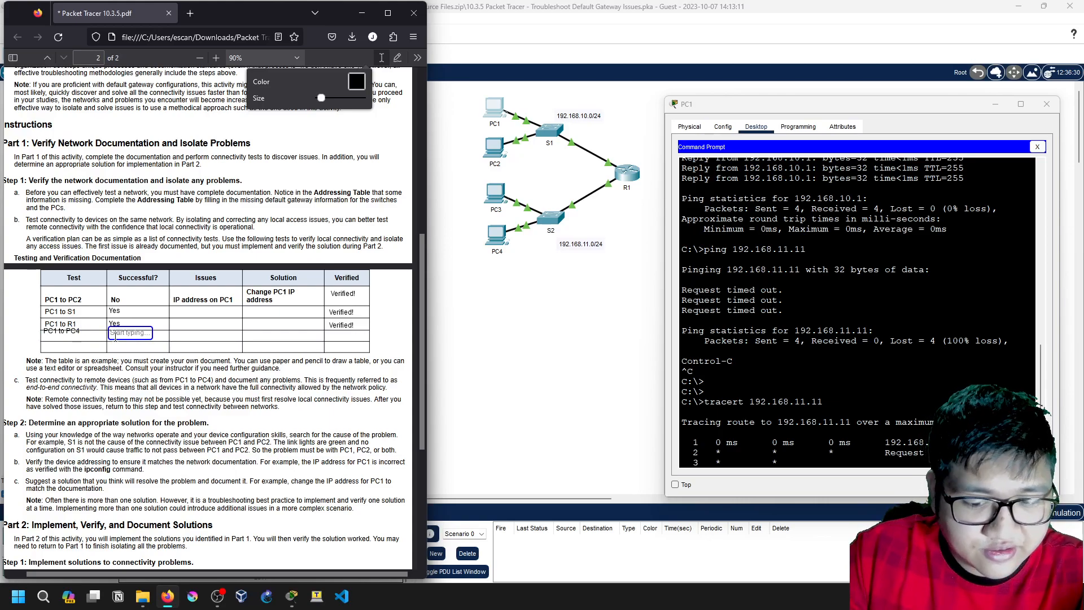
pyautogui.write('No')
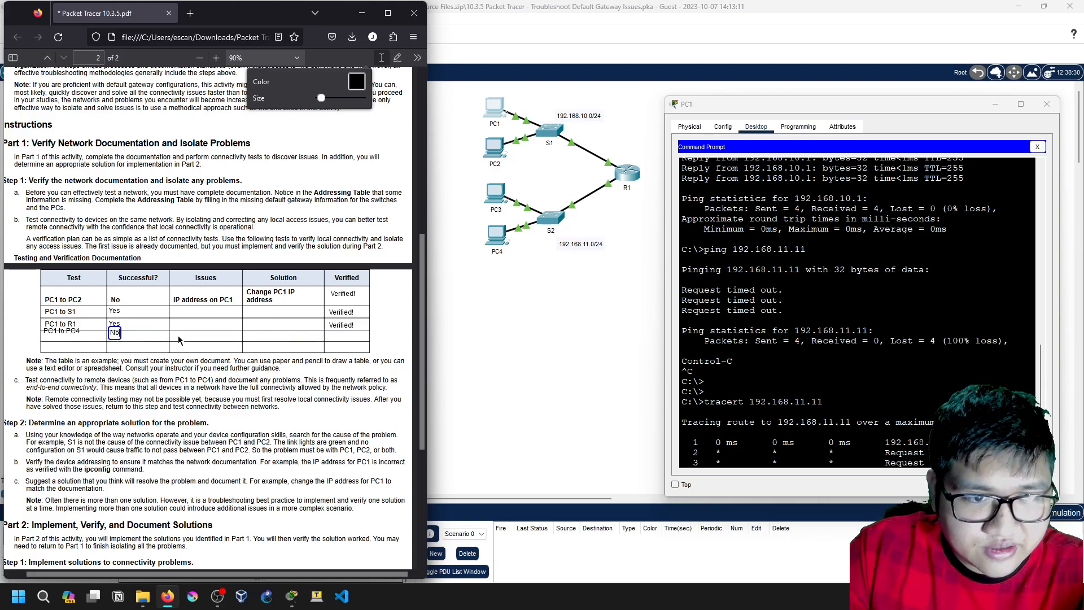
pyautogui.click(119, 326)
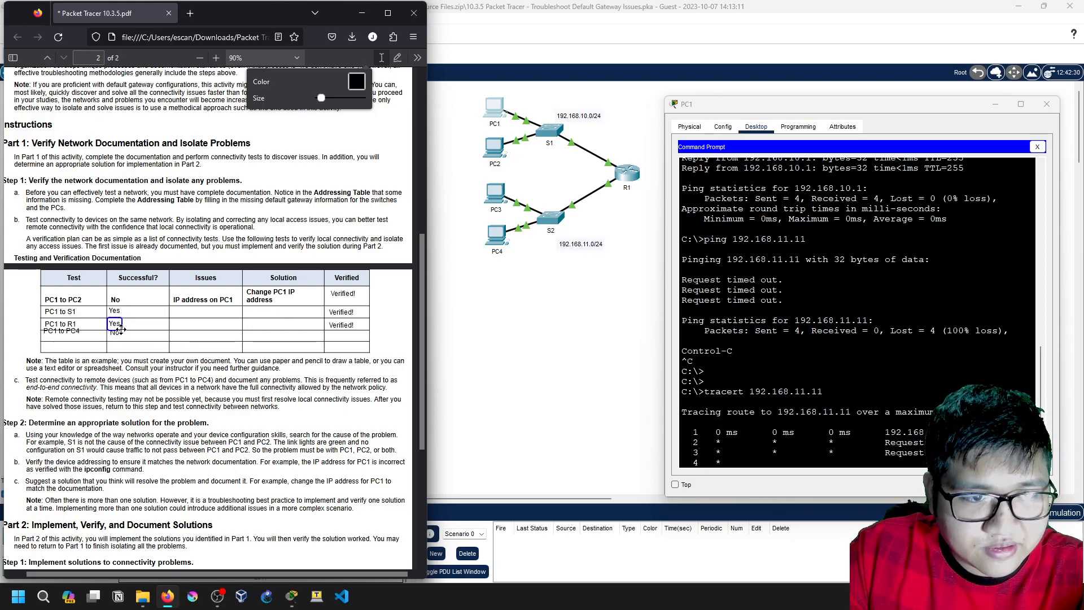
pyautogui.moveTo(119, 332); pyautogui.dragTo(80, 334)
pyautogui.click(81, 329)
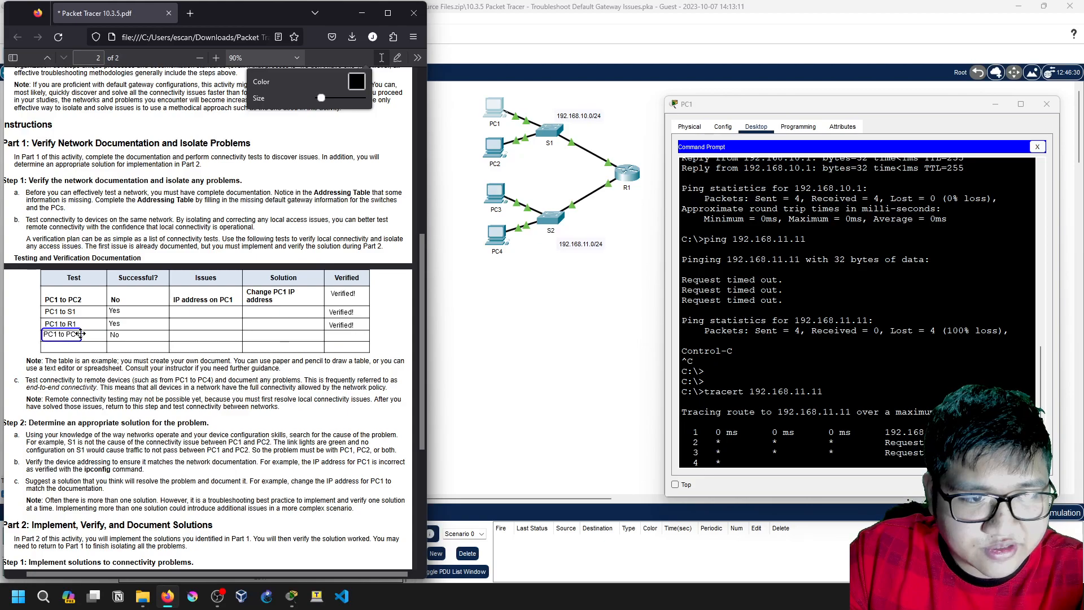
pyautogui.click(172, 333)
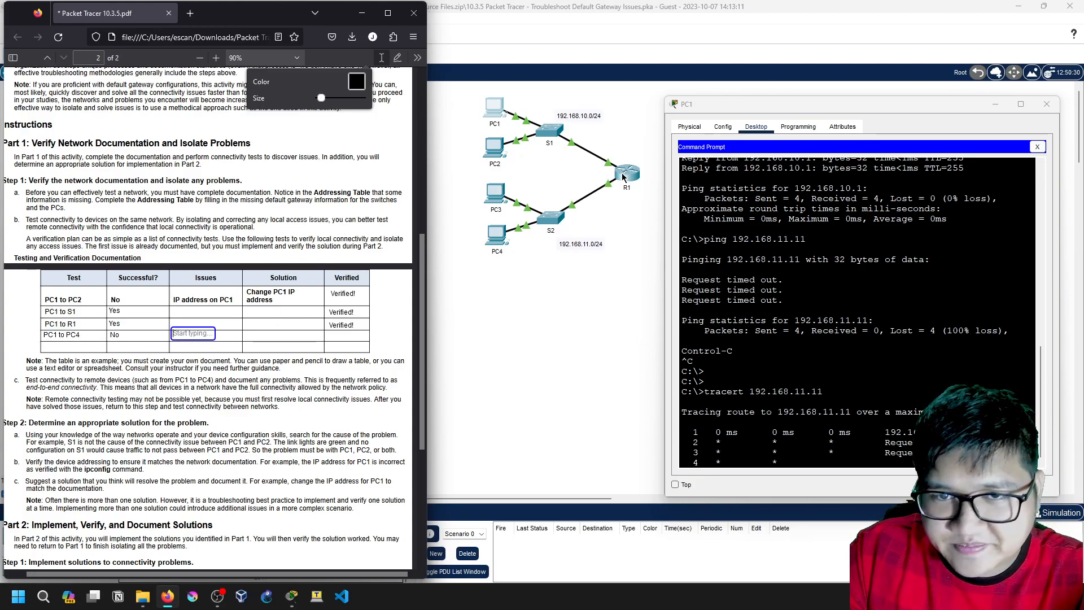
# Interrupt the running trace to 192.168.11.11 in PC1's Command Prompt.
pyautogui.click(774, 450)
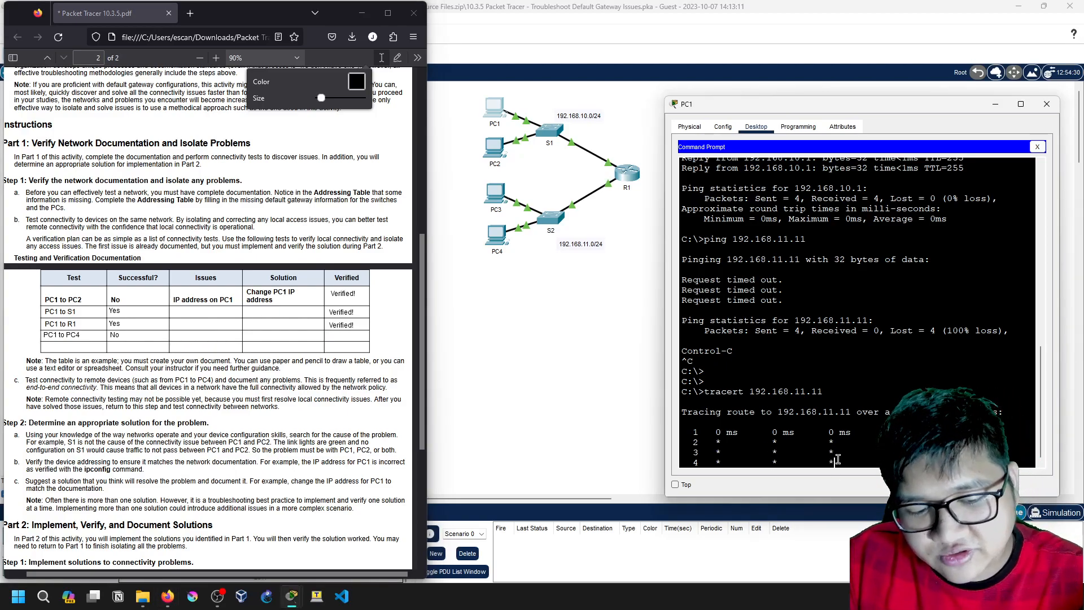
pyautogui.hotkey('ctrl', 'c')
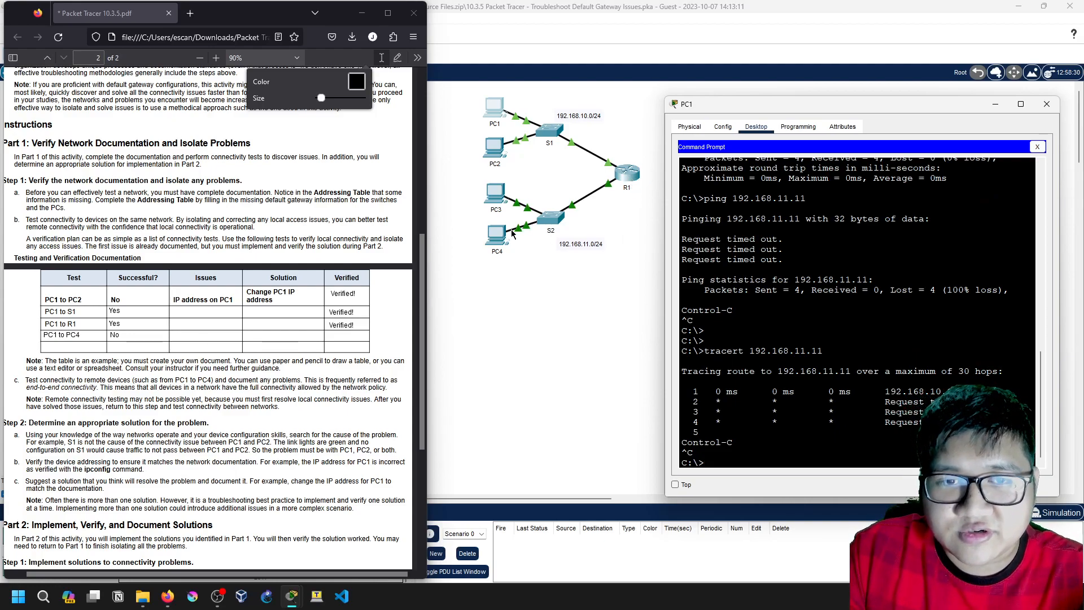
# In PC4's IP configuration, correct the default gateway to R1's G0/1 address, 192.168.11.1, and move the window clear of the topology.
pyautogui.click(496, 242)
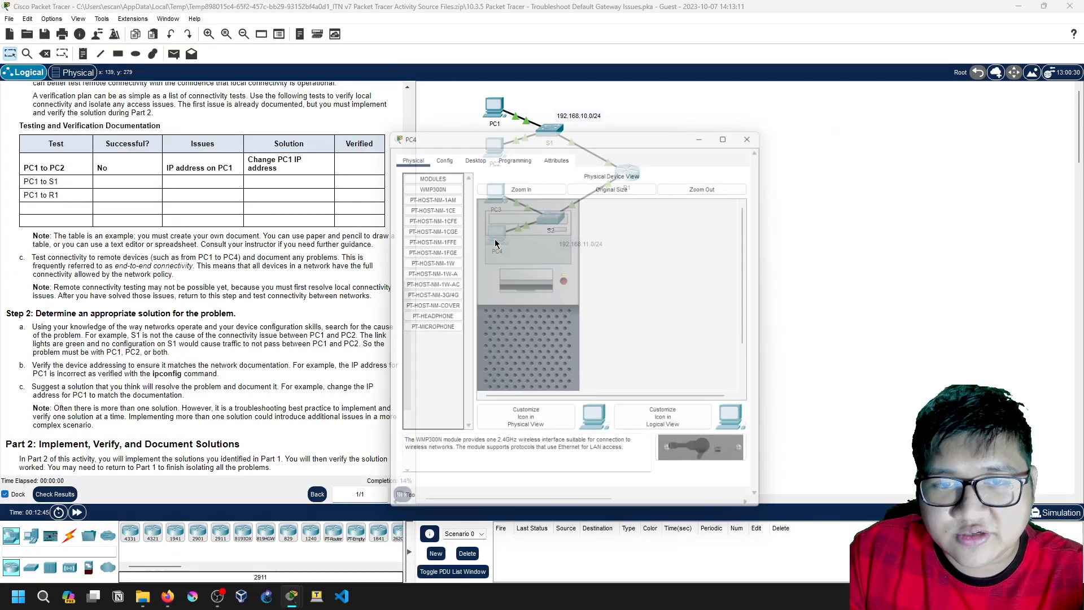
pyautogui.click(472, 150)
pyautogui.scroll(-1, 474, 151)
pyautogui.click(472, 151)
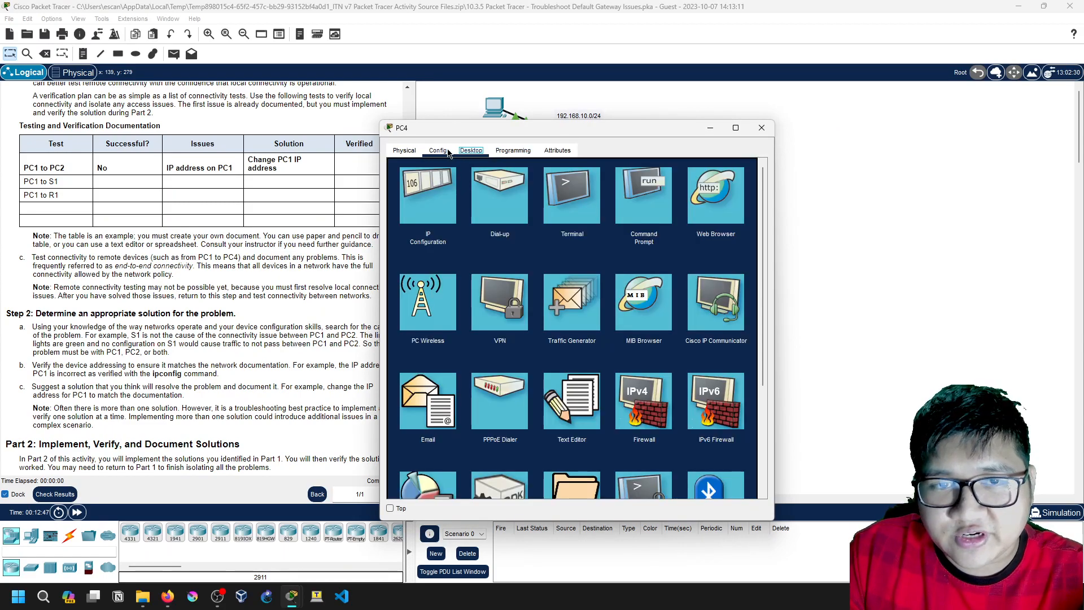
pyautogui.click(441, 182)
pyautogui.moveTo(500, 129); pyautogui.dragTo(643, 142)
pyautogui.scroll(15, 187, 245)
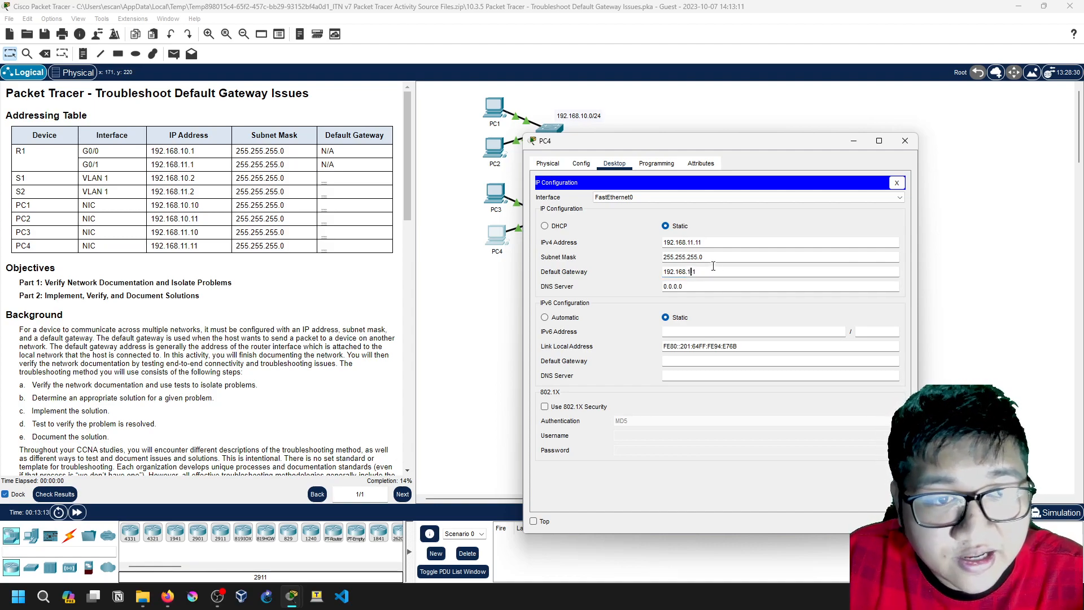
pyautogui.moveTo(715, 141); pyautogui.dragTo(573, 261)
# Check the IP configurations of PC3 and PC2 against the addressing table, closing each device window when done.
pyautogui.click(501, 194)
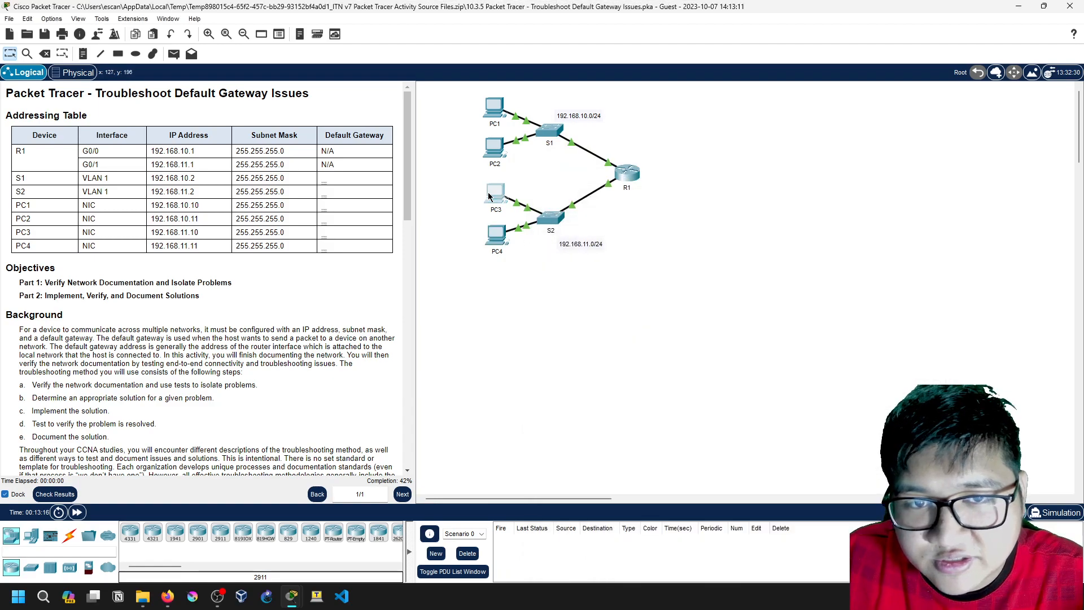
pyautogui.click(472, 152)
pyautogui.click(435, 198)
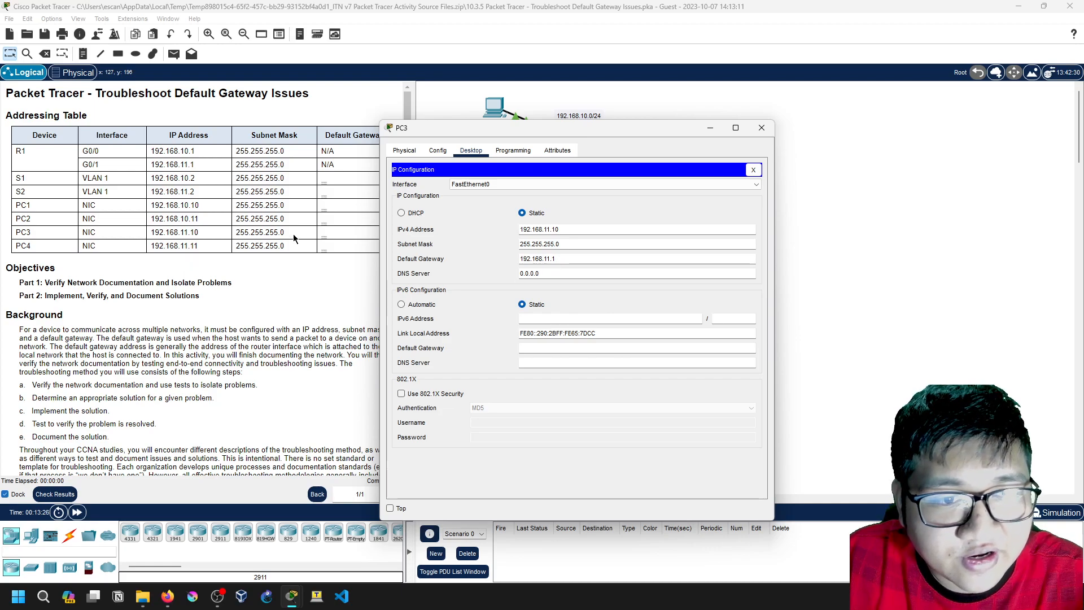
pyautogui.click(762, 127)
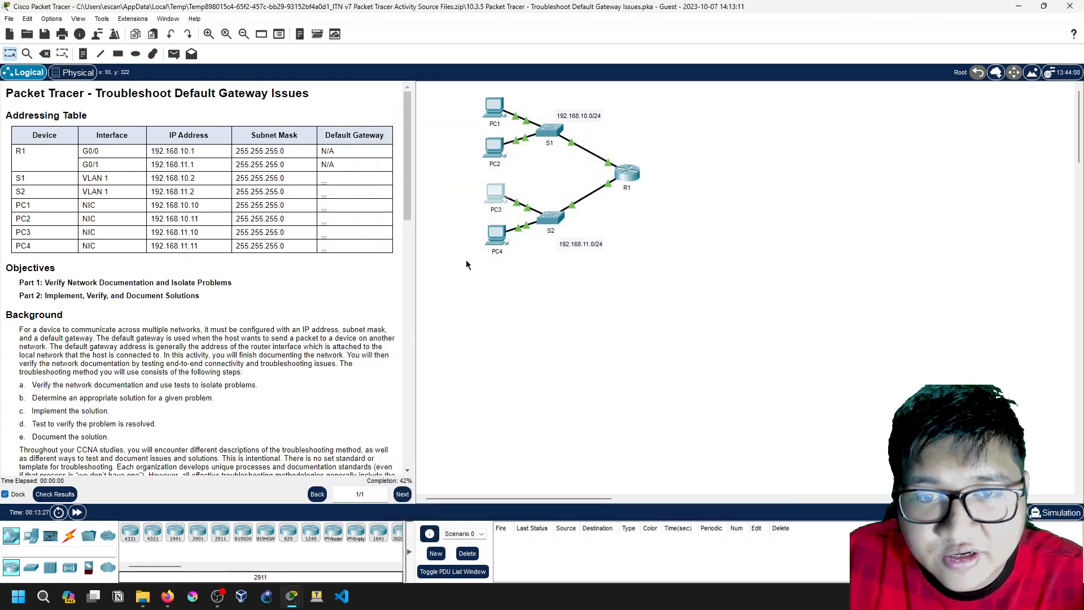
pyautogui.click(496, 156)
pyautogui.click(429, 194)
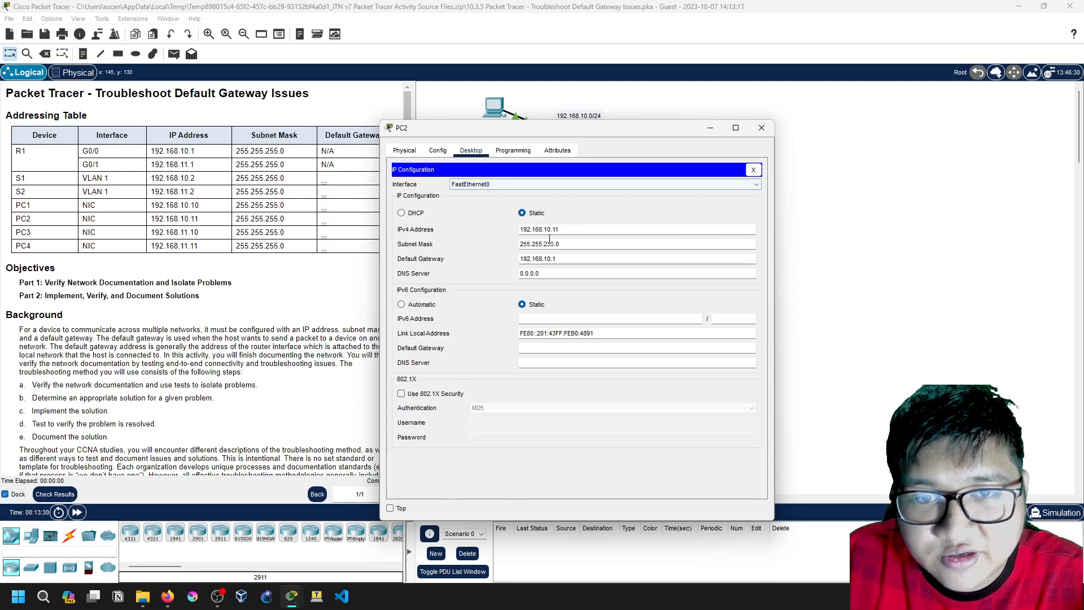
pyautogui.click(762, 128)
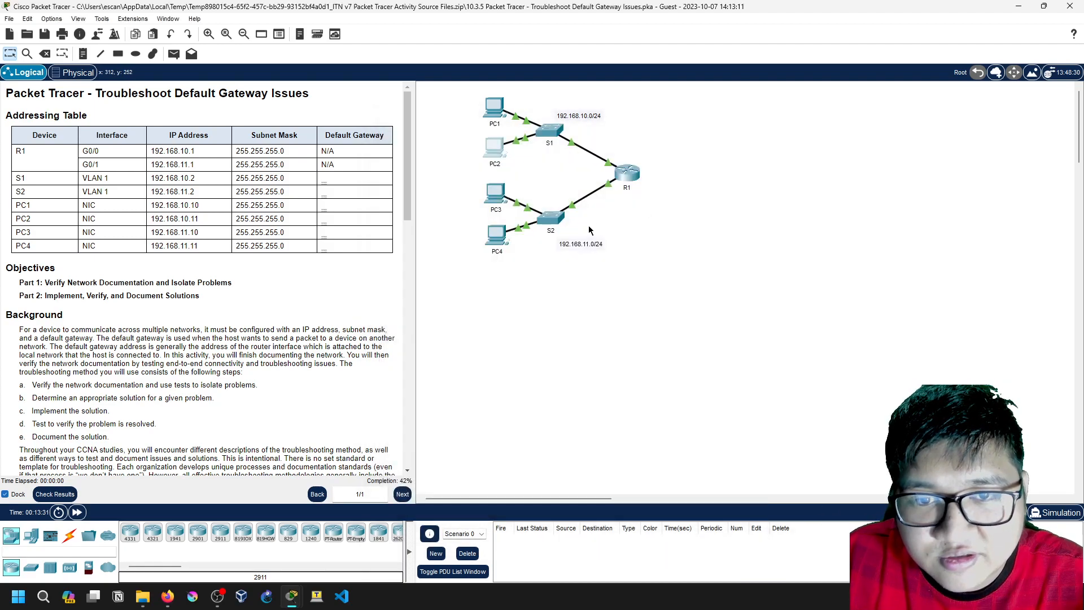
# Open PC4's Command Prompt beside the topology and ping S2's address, 192.168.11.2.
pyautogui.click(499, 238)
pyautogui.click(647, 293)
pyautogui.click(647, 297)
pyautogui.click(935, 314)
pyautogui.click(829, 344)
pyautogui.moveTo(769, 273); pyautogui.dragTo(853, 129)
pyautogui.write('p')
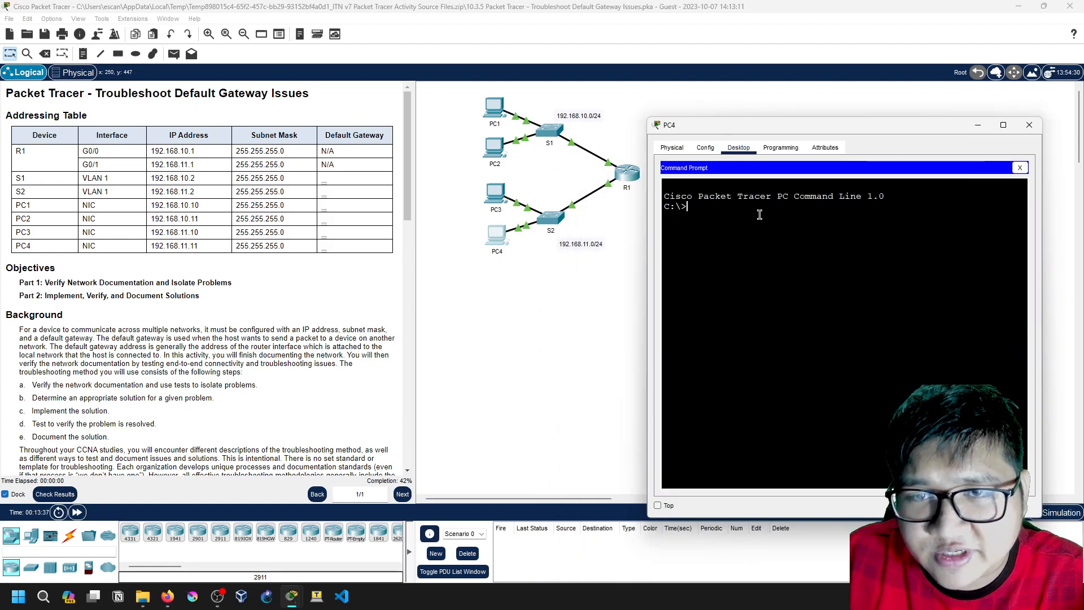
pyautogui.write('ing ')
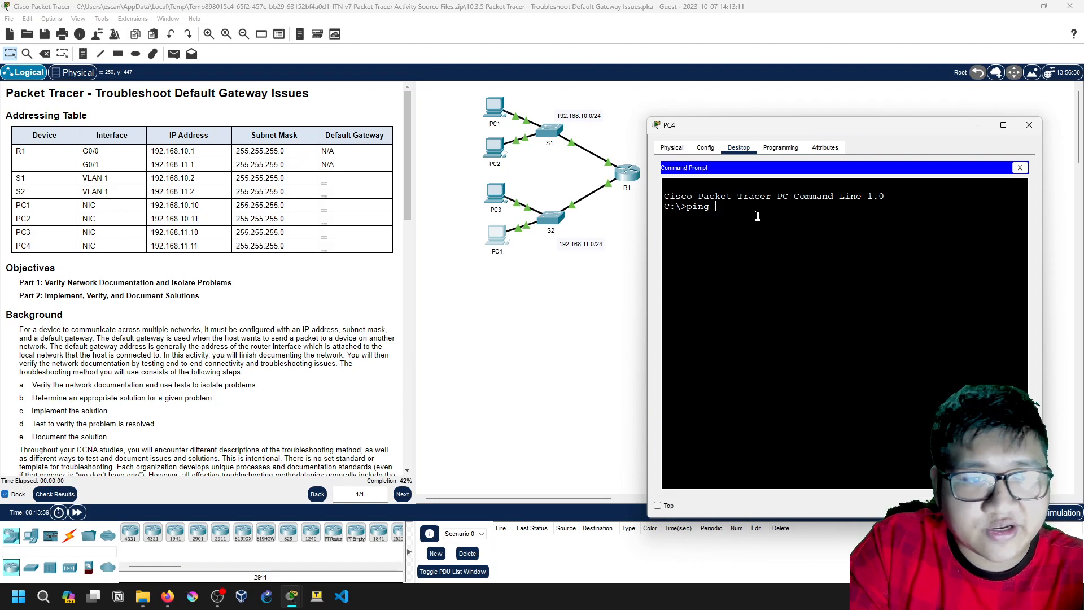
pyautogui.write('192.168.11.2')
pyautogui.press('Return')
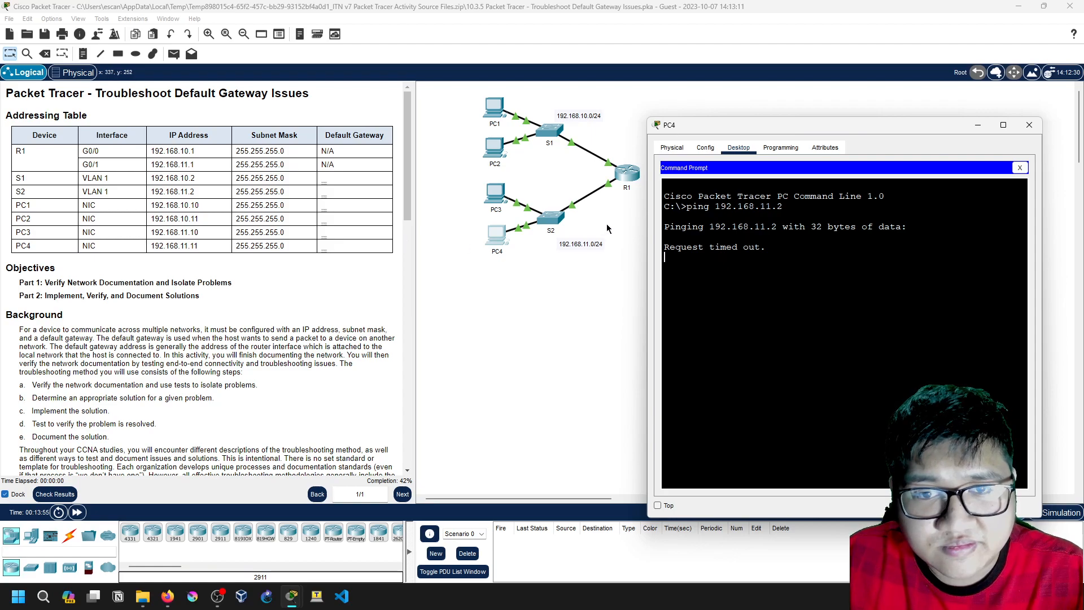
# Switch to the PDF in Firefox and enter "PC4 to S2" in the Test cell of the table's last row, aligned within the cell.
pyautogui.scroll(-6, 261, 253)
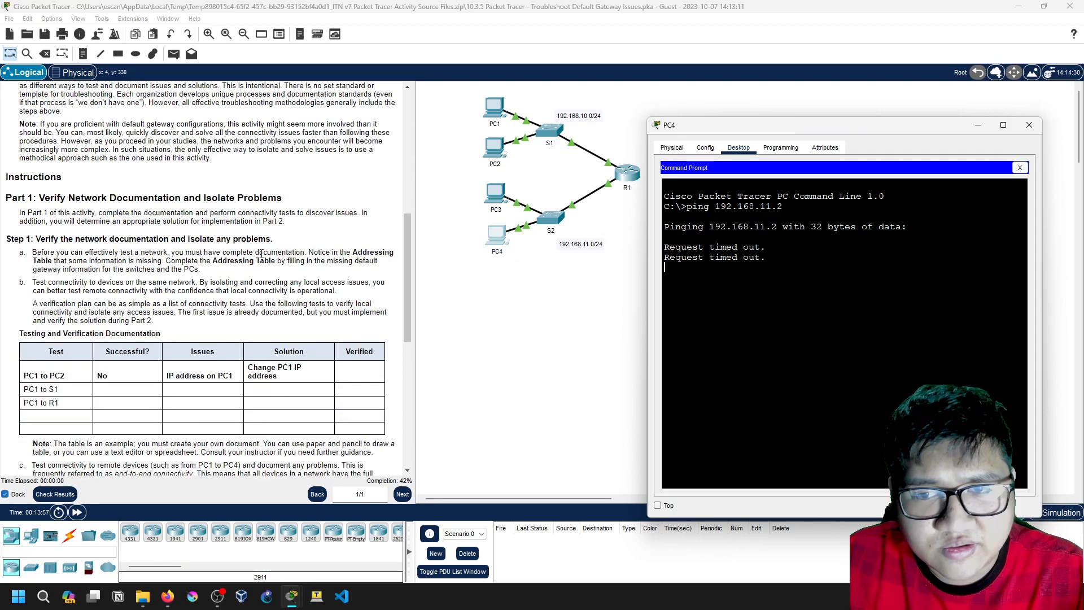
pyautogui.scroll(-3, 73, 341)
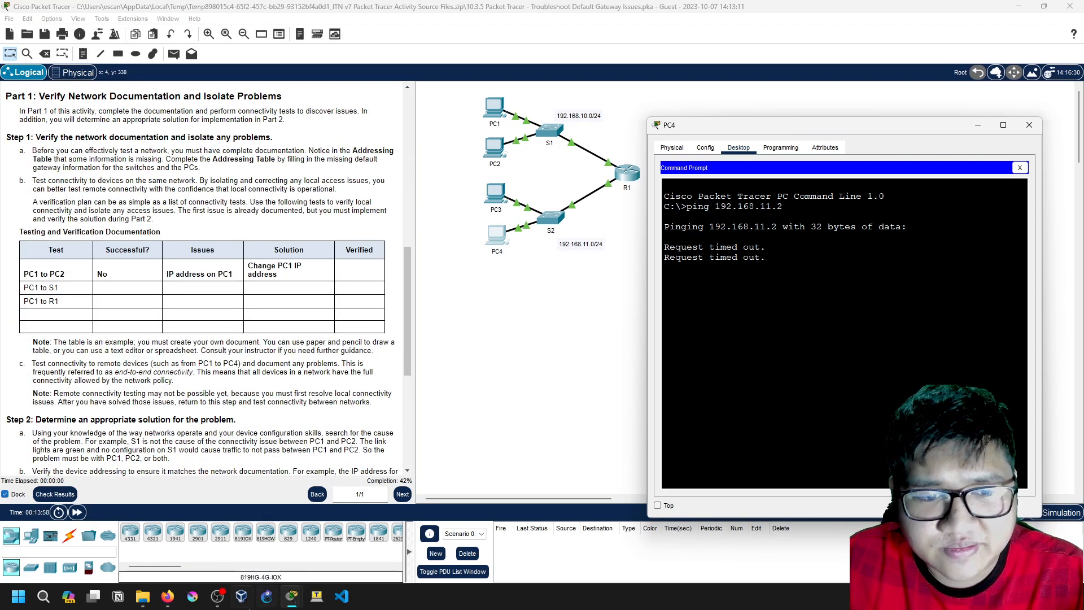
pyautogui.click(172, 596)
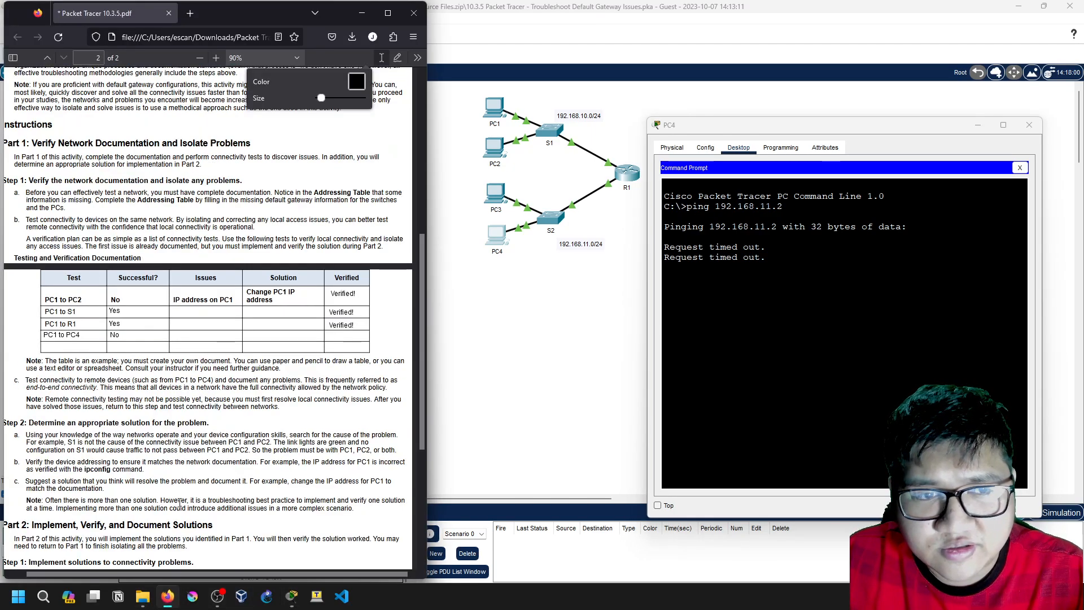
pyautogui.click(44, 345)
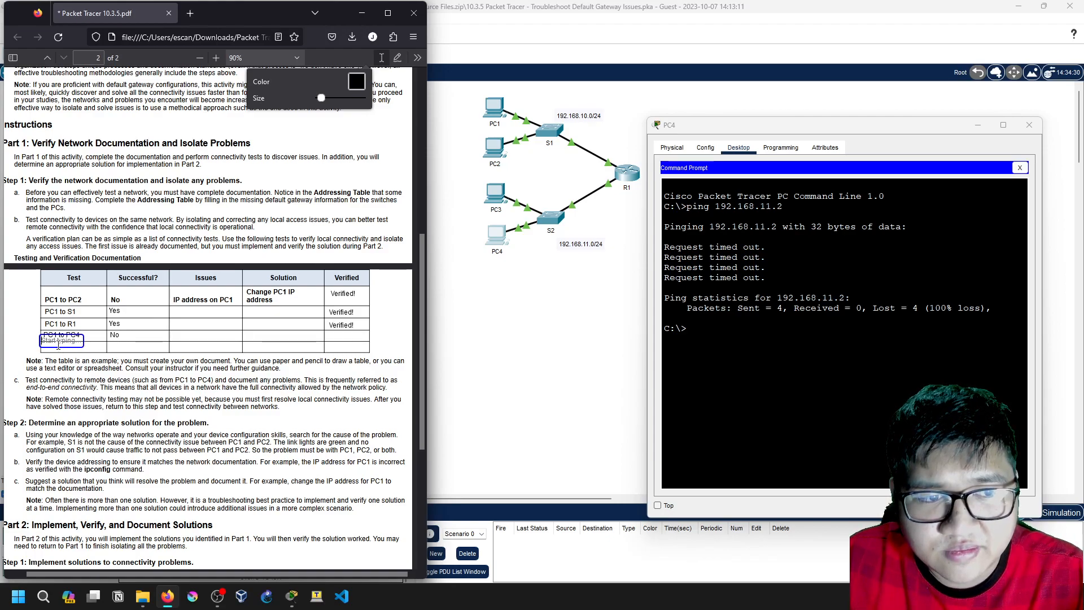
pyautogui.write('fd')
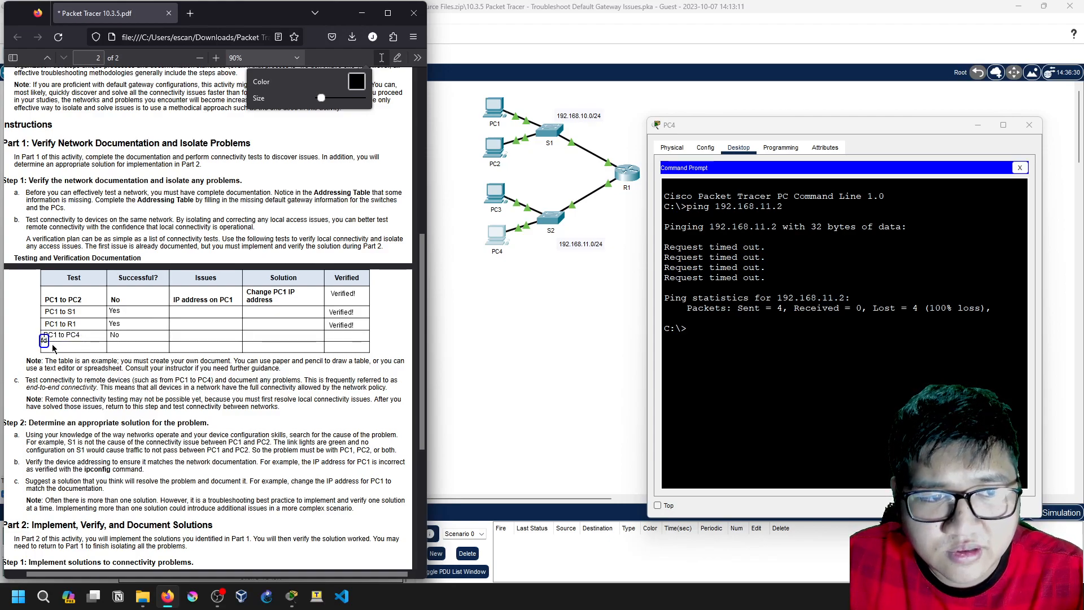
pyautogui.press('BackSpace')
pyautogui.press('BackSpace')
pyautogui.write('PC1 to SW')
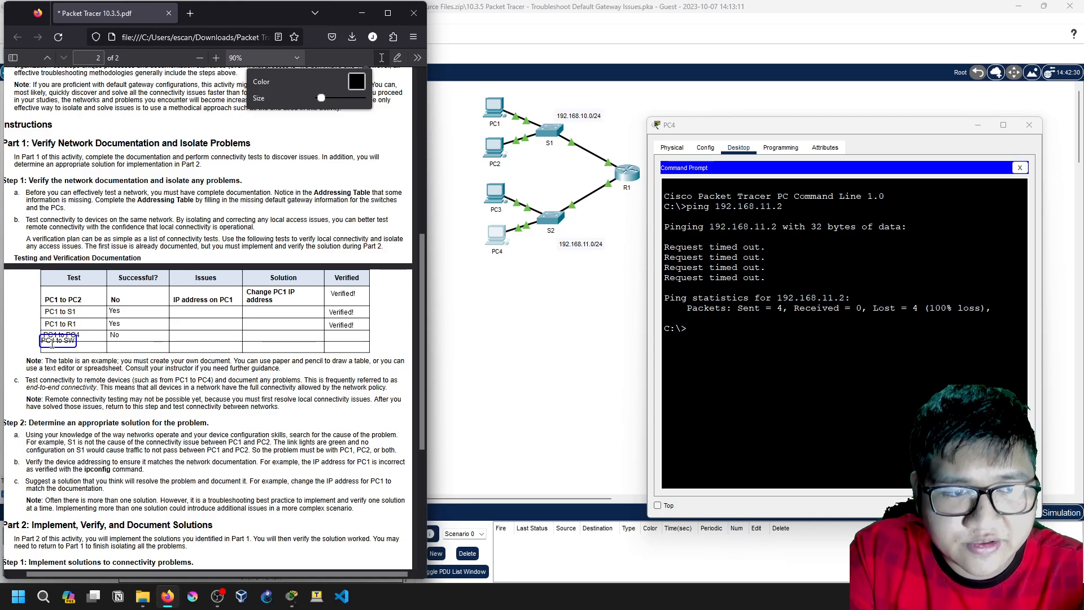
pyautogui.press('BackSpace')
pyautogui.write('1')
pyautogui.click(52, 342)
pyautogui.press('BackSpace')
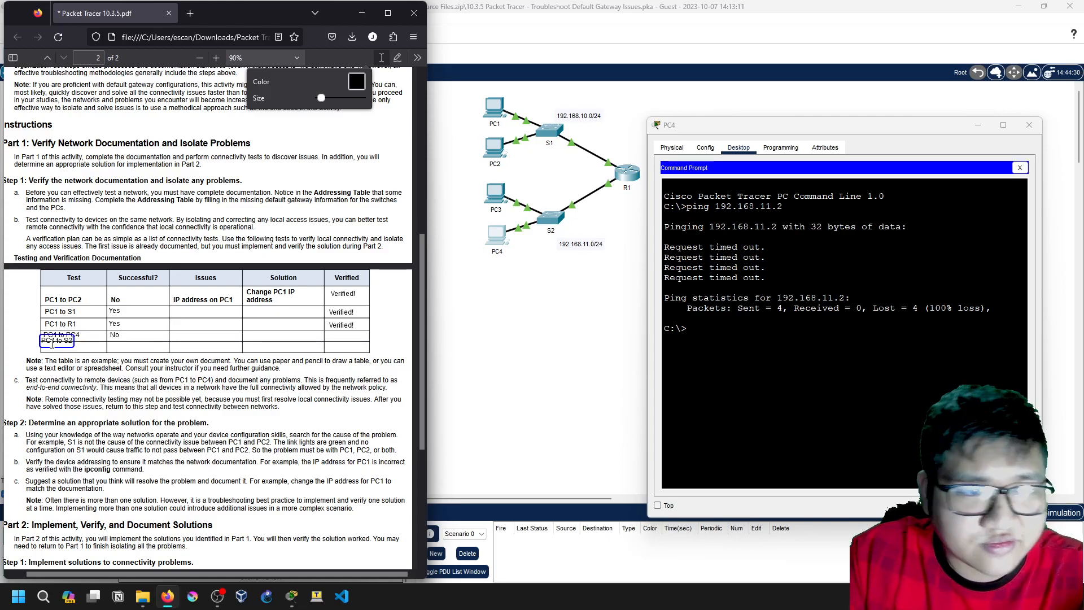
pyautogui.write('4')
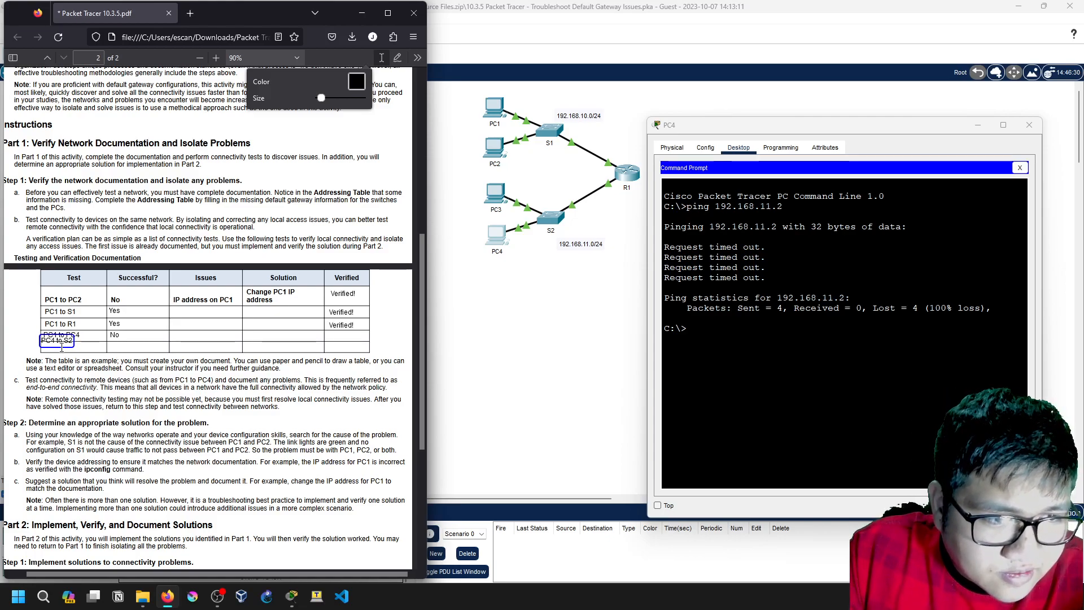
pyautogui.moveTo(62, 346); pyautogui.dragTo(65, 351)
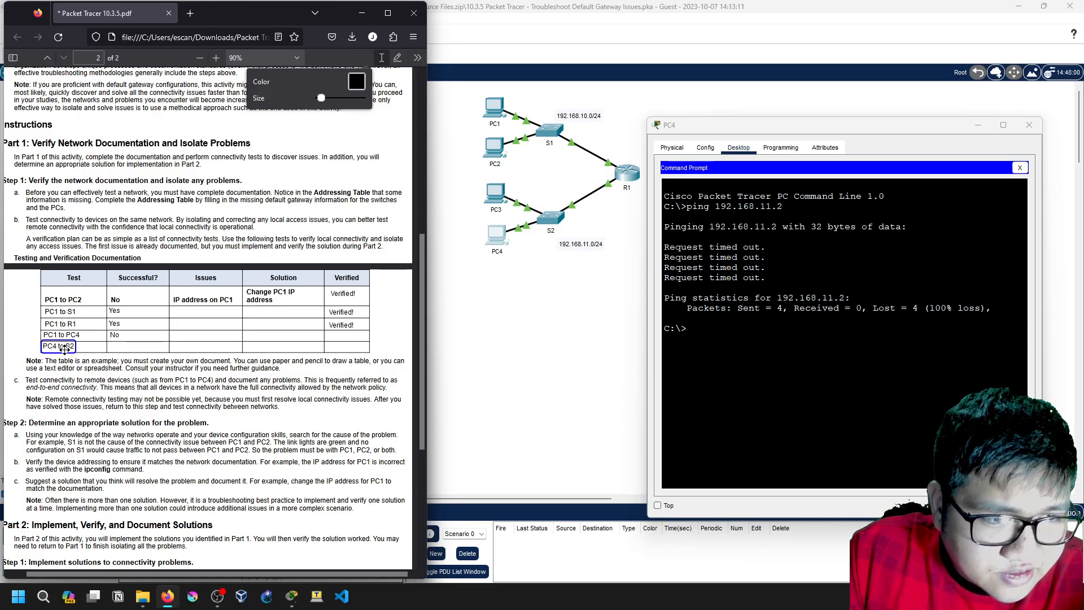
# In the PC4 to S2 row, add "No" under Successful? and "No VLAN 1" under Issues, aligning both texts in their cells.
pyautogui.click(111, 347)
pyautogui.write('No')
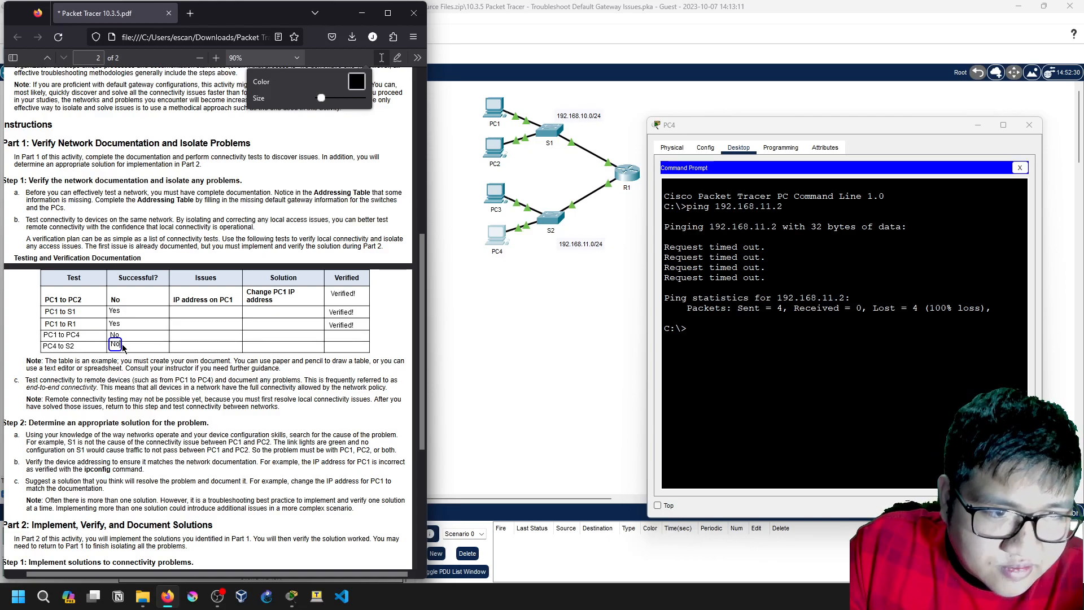
pyautogui.moveTo(118, 347); pyautogui.dragTo(119, 349)
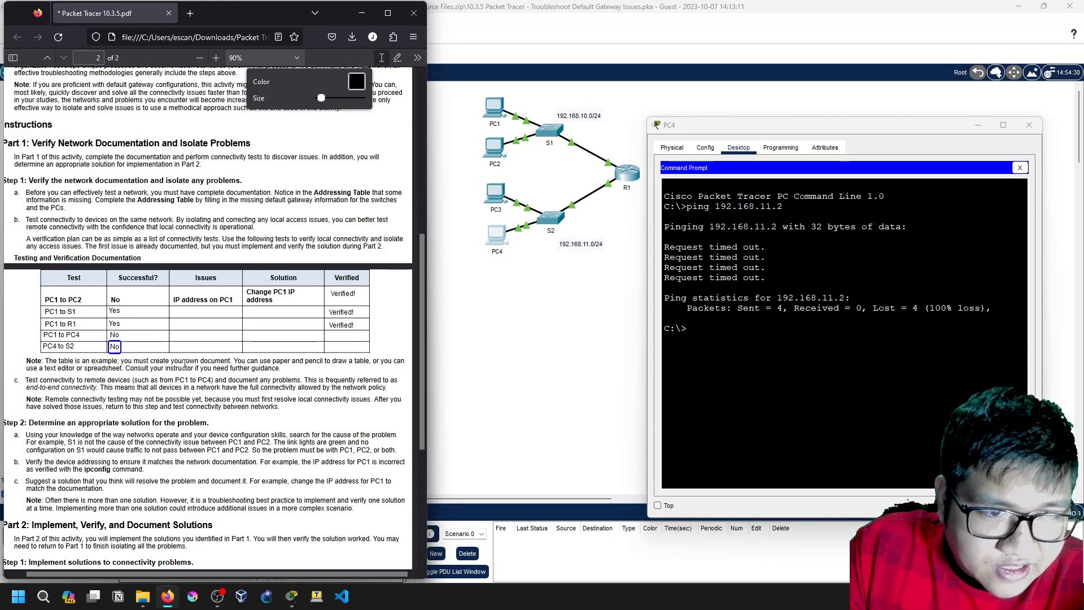
pyautogui.click(174, 345)
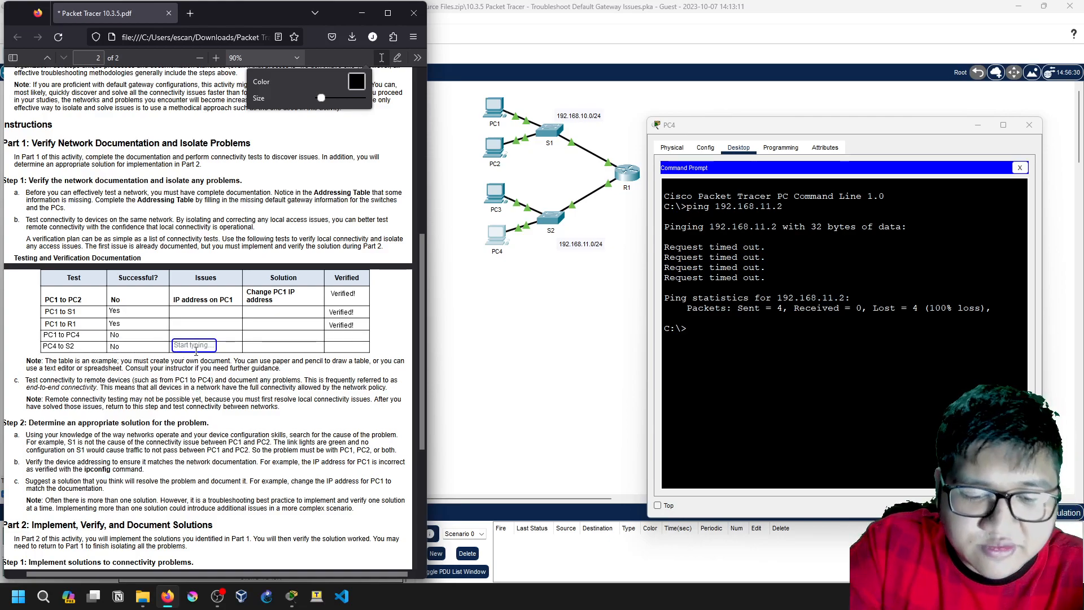
pyautogui.write('No VLAN 1')
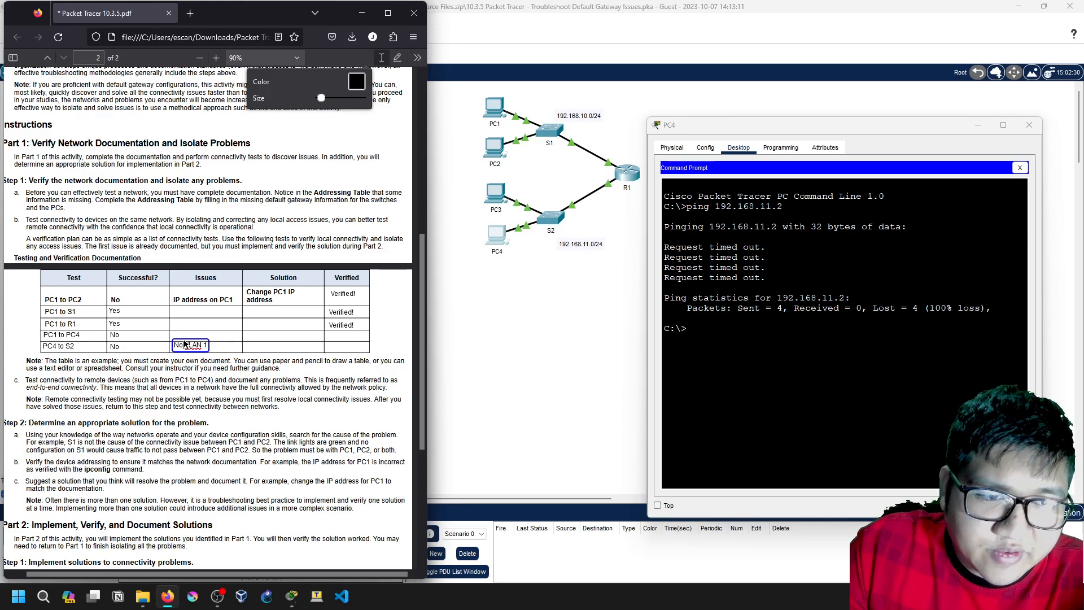
pyautogui.moveTo(187, 344); pyautogui.dragTo(184, 346)
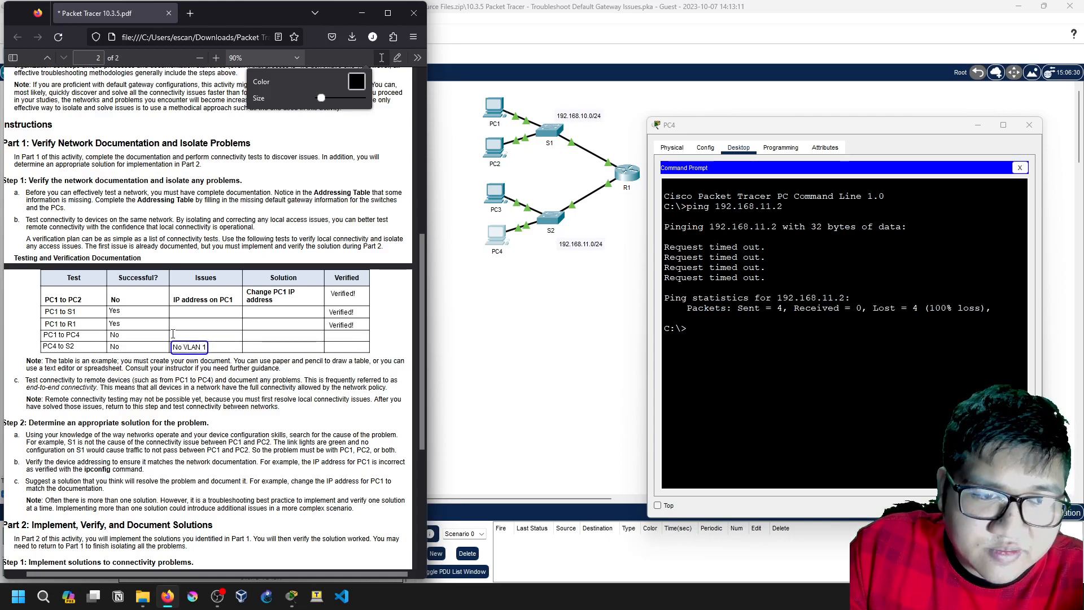
# Add "Default Gateway Issue" under Issues in the PC1 to PC4 row and align it within the cell.
pyautogui.click(174, 334)
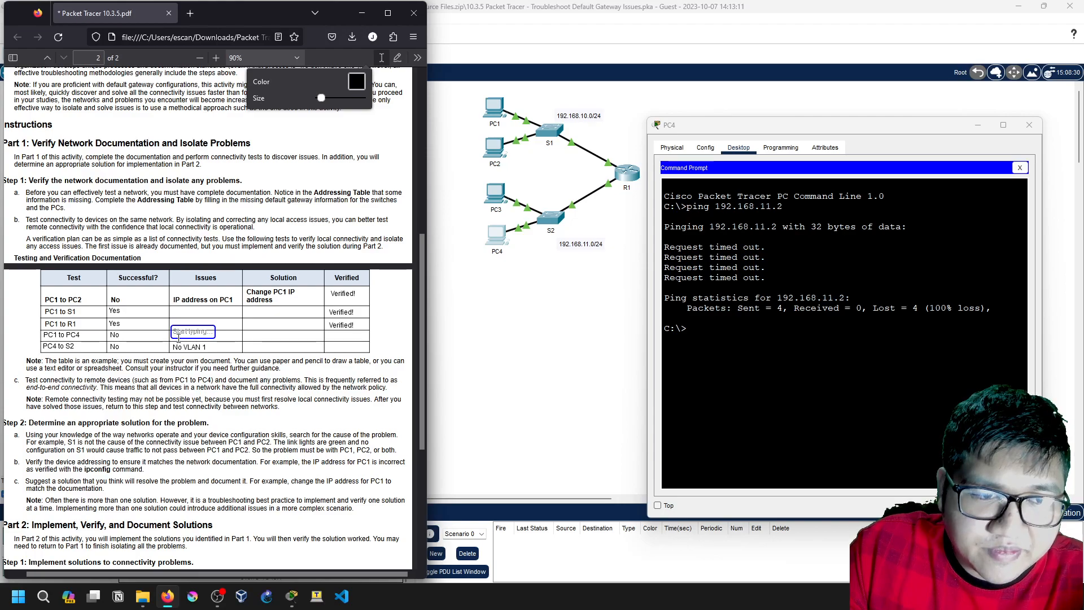
pyautogui.write('Default Gateway Issu')
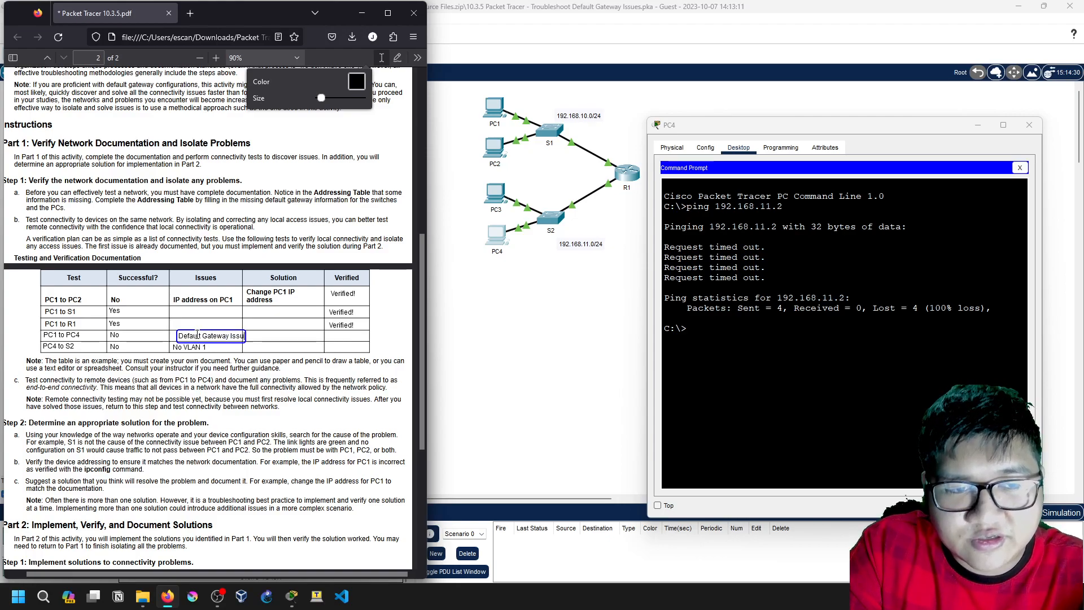
pyautogui.write('e')
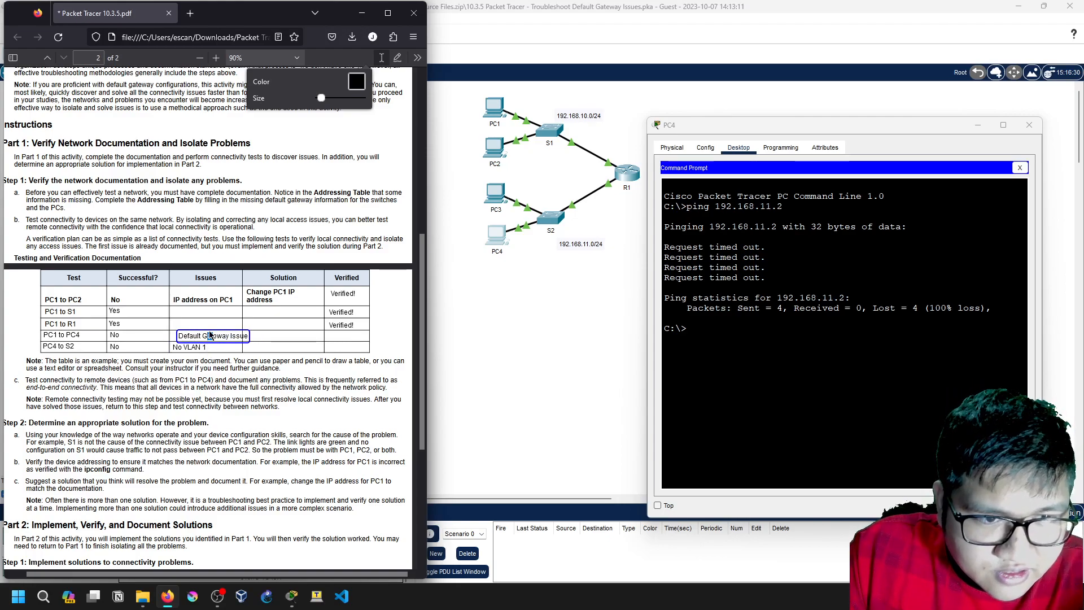
pyautogui.moveTo(210, 329); pyautogui.dragTo(204, 331)
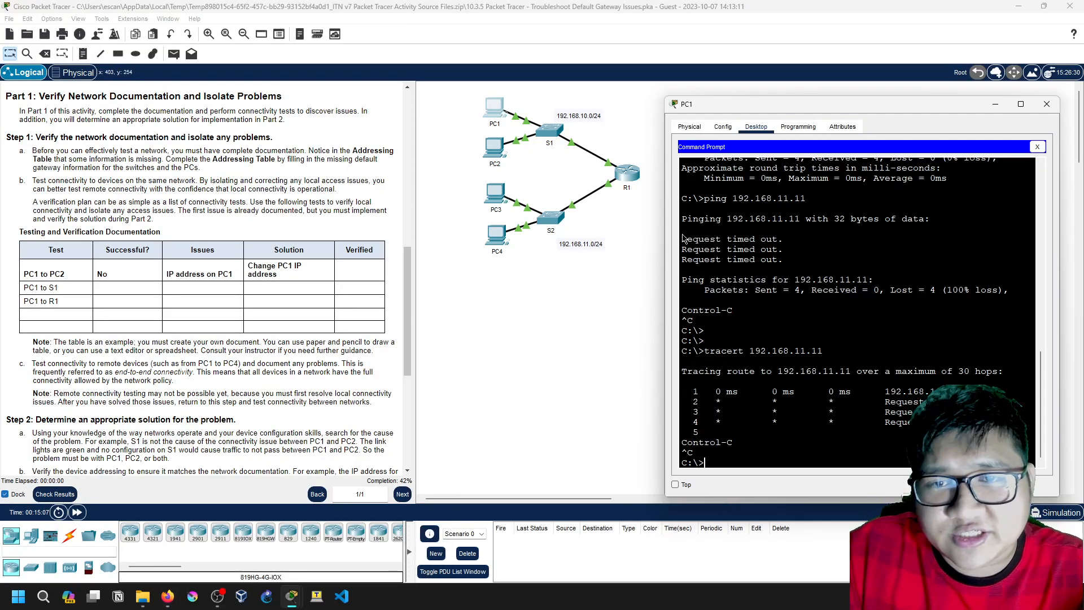
# In PC1's Command Prompt in Packet Tracer, rerun tracert to 192.168.11.11, examine the hops and return to the PDF in Firefox.
pyautogui.press('Up')
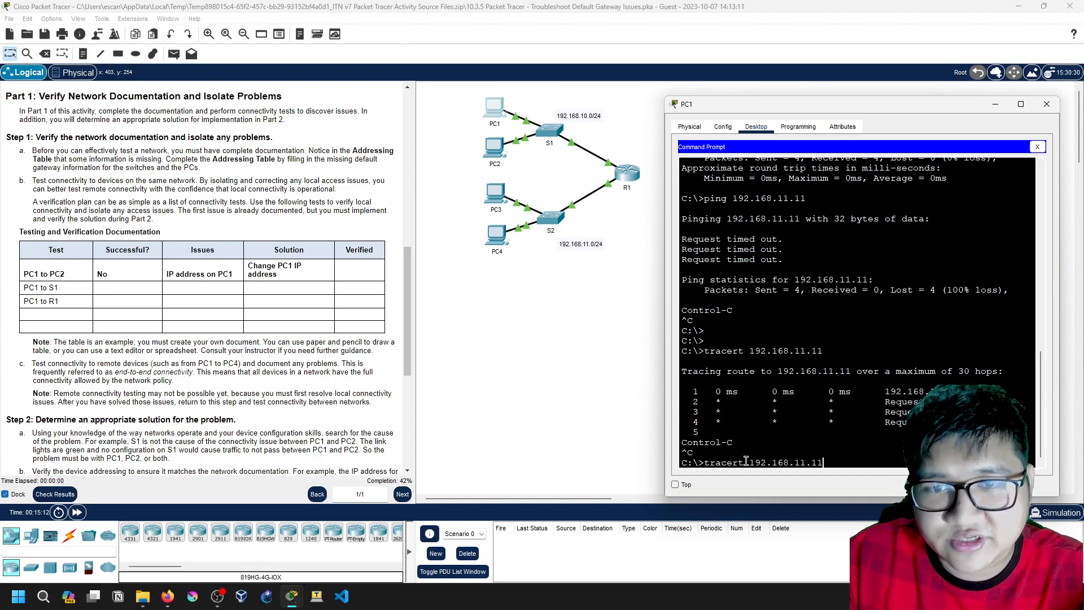
pyautogui.press('Return')
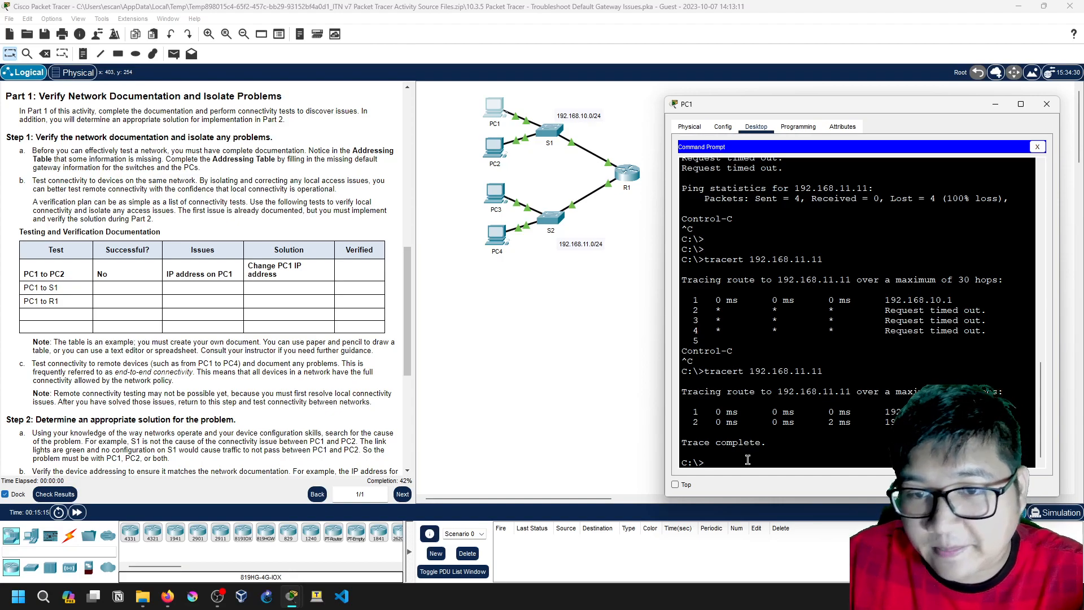
pyautogui.moveTo(886, 417); pyautogui.dragTo(959, 422)
pyautogui.click(959, 423)
pyautogui.moveTo(811, 428); pyautogui.dragTo(684, 418)
pyautogui.click(689, 414)
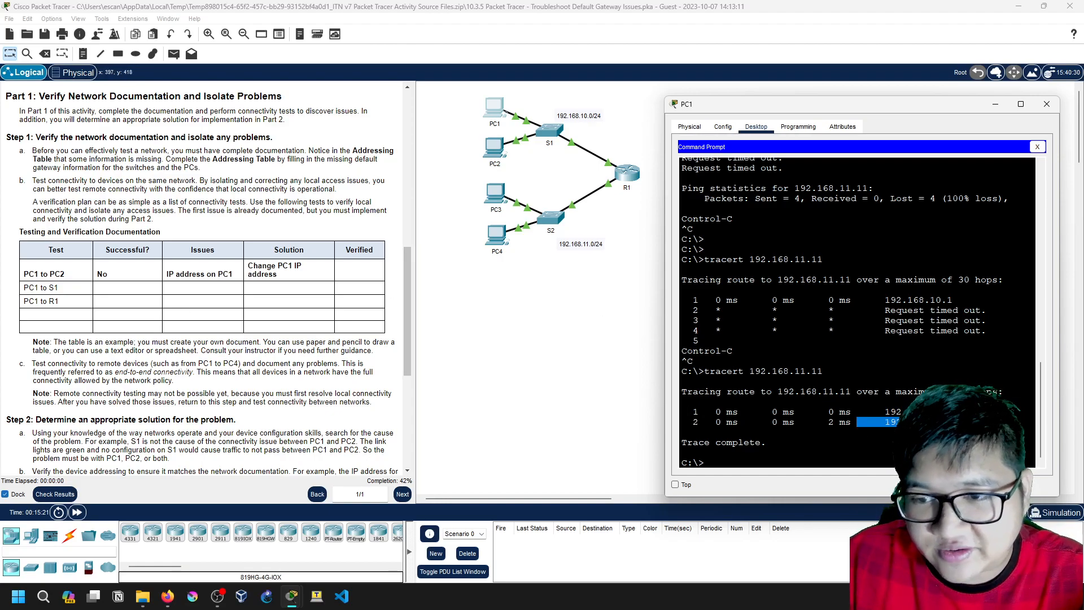
pyautogui.click(165, 597)
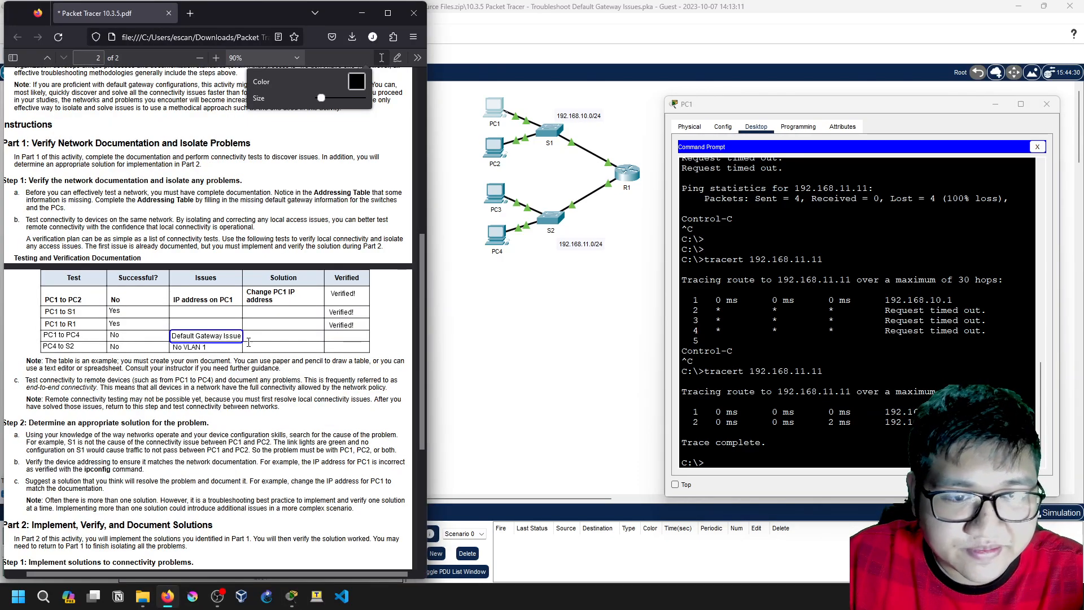
# Ping PC4 at 192.168.11.11 from PC1's Command Prompt in Packet Tracer.
pyautogui.click(759, 464)
pyautogui.press('Up')
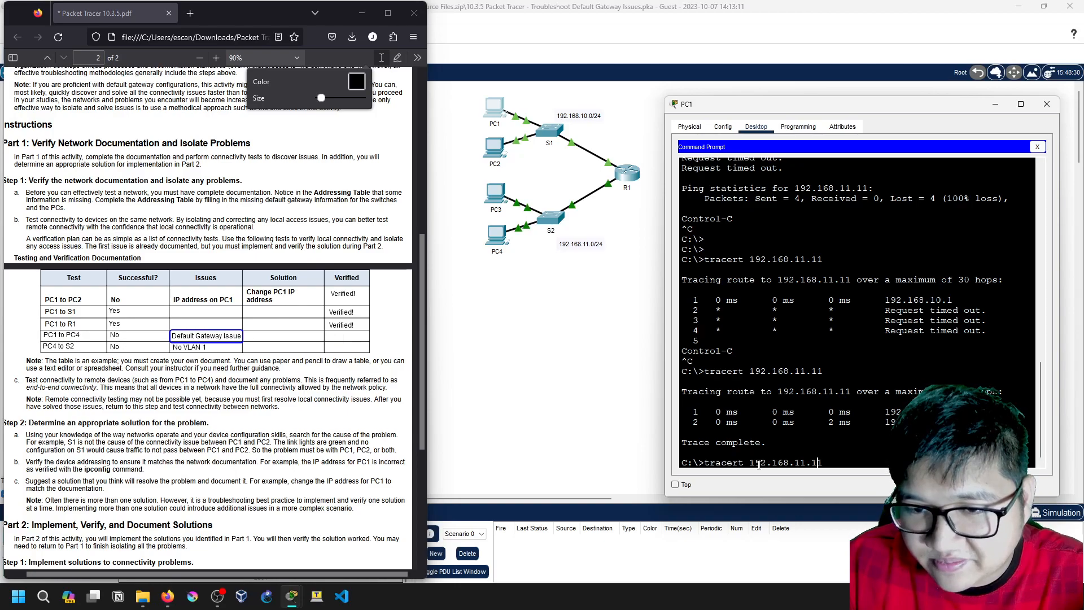
pyautogui.press('BackSpace')
pyautogui.press('BackSpace')
pyautogui.press('BackSpace')
pyautogui.press('BackSpace')
pyautogui.press('BackSpace')
pyautogui.press('BackSpace')
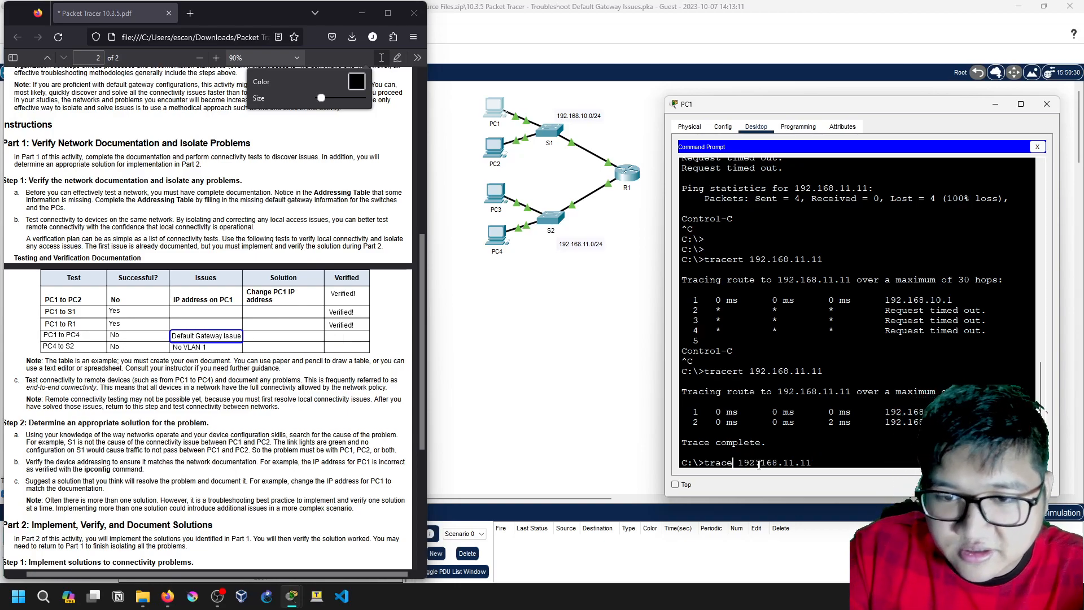
pyautogui.press('BackSpace')
pyautogui.write('ping')
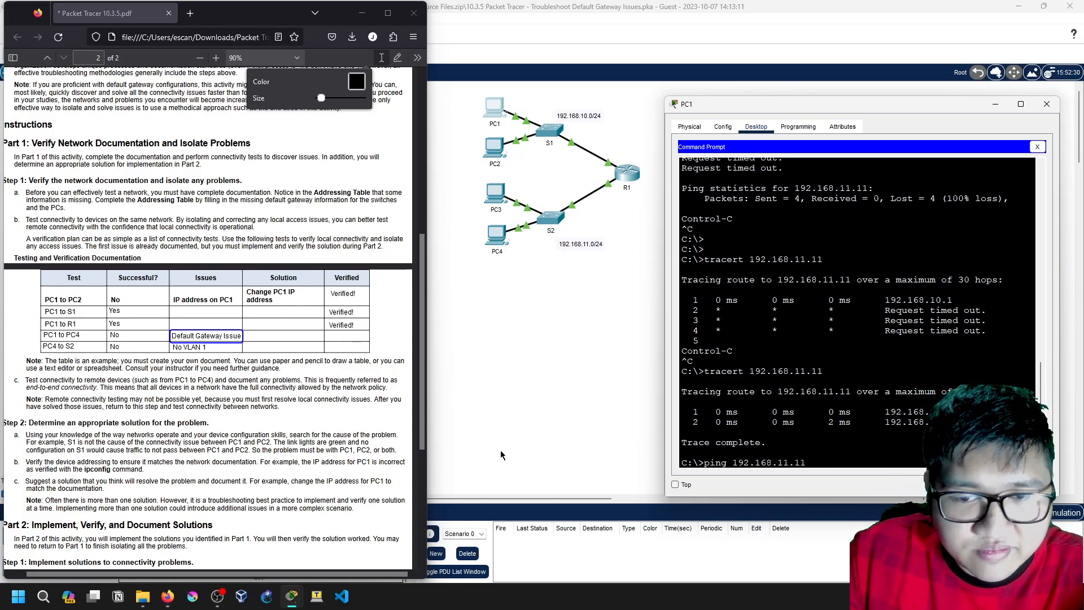
pyautogui.scroll(6, 155, 425)
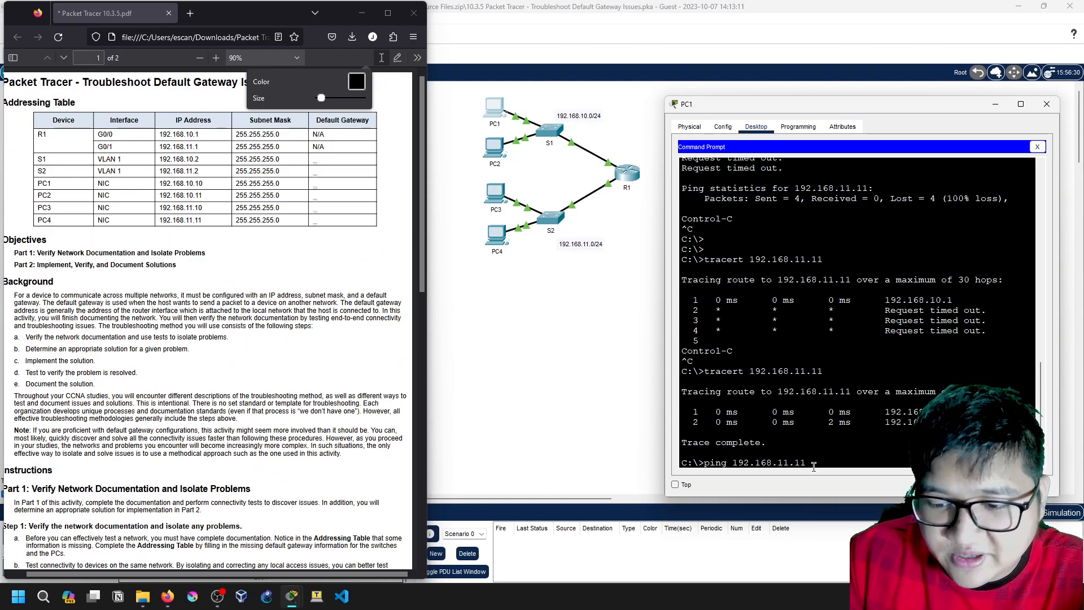
pyautogui.press('Return')
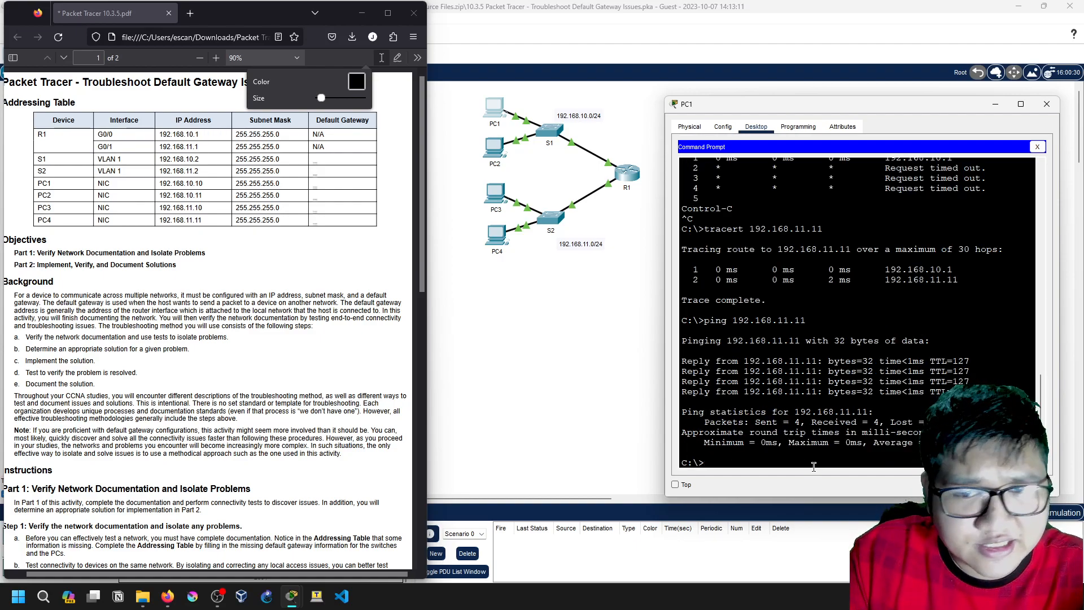
# Ping PC3 at 192.168.11.10 from PC1's Command Prompt.
pyautogui.press('Up')
pyautogui.press('BackSpace')
pyautogui.write('0')
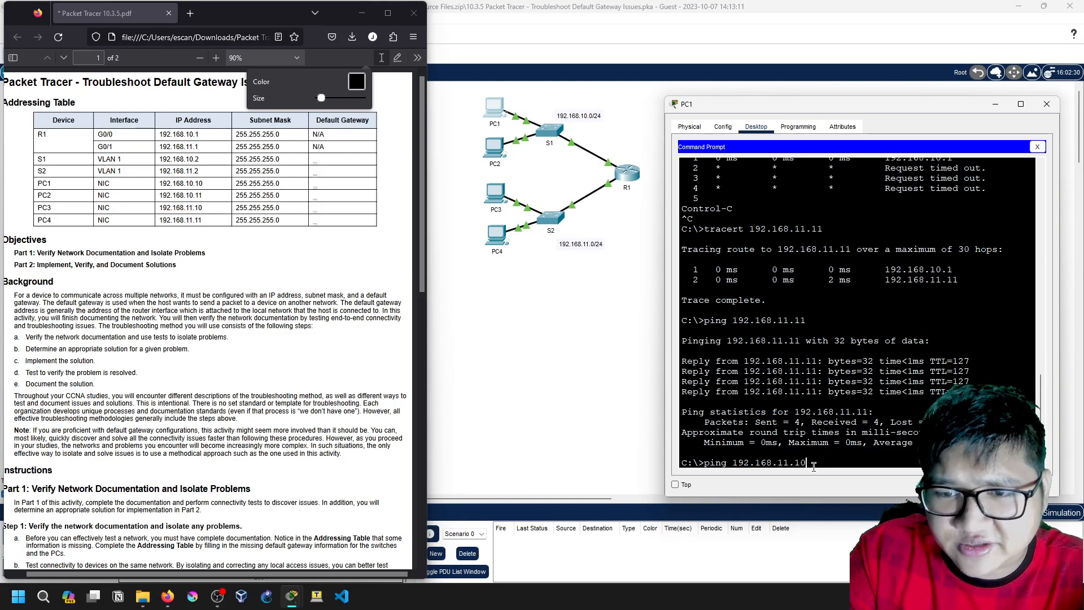
pyautogui.press('Return')
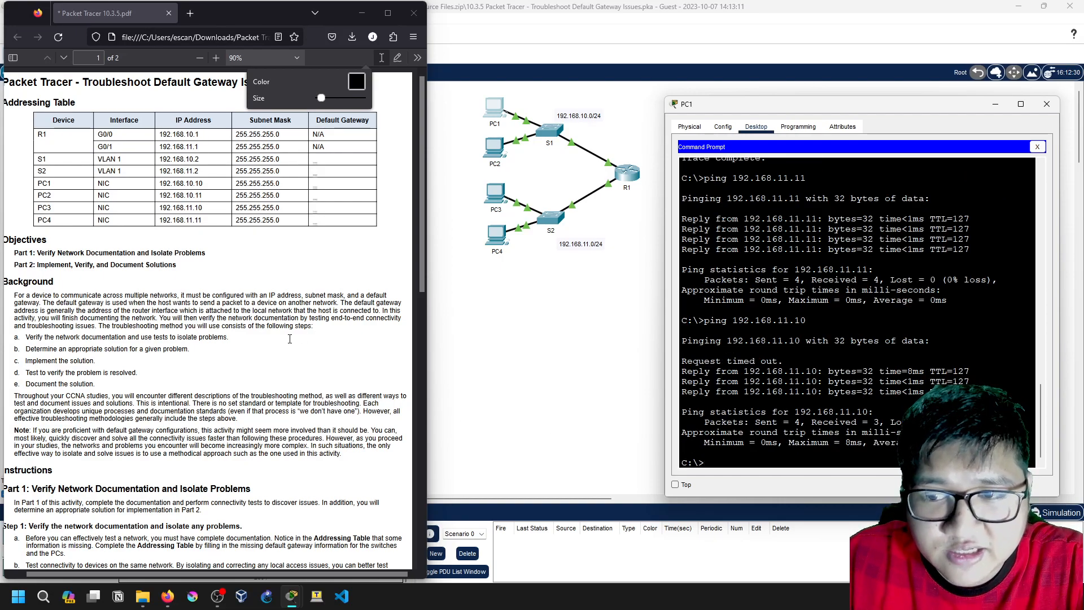
# In the Firefox PDF, enter "Configure correct DG Add" under Solution in the PC1 to PC4 row, reducing its text size and aligning it within the cell.
pyautogui.scroll(-5, 250, 357)
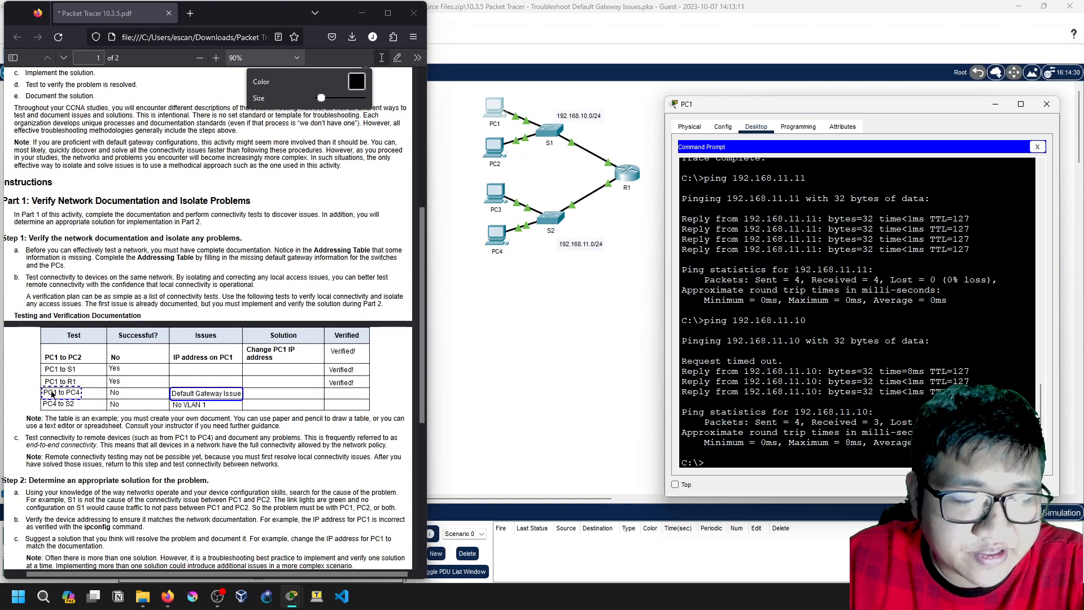
pyautogui.click(253, 394)
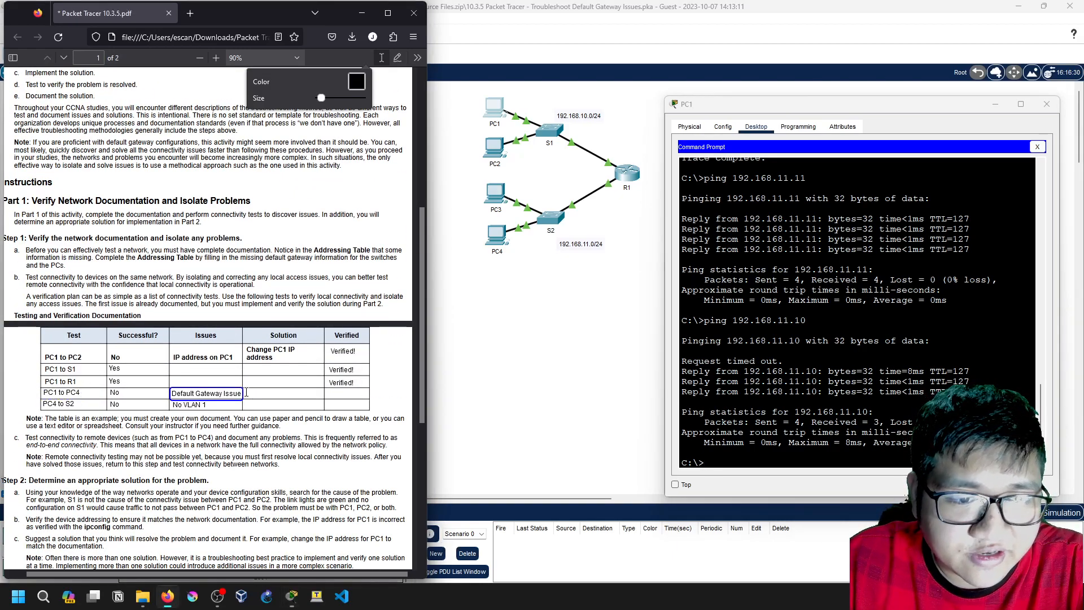
pyautogui.write('Configru')
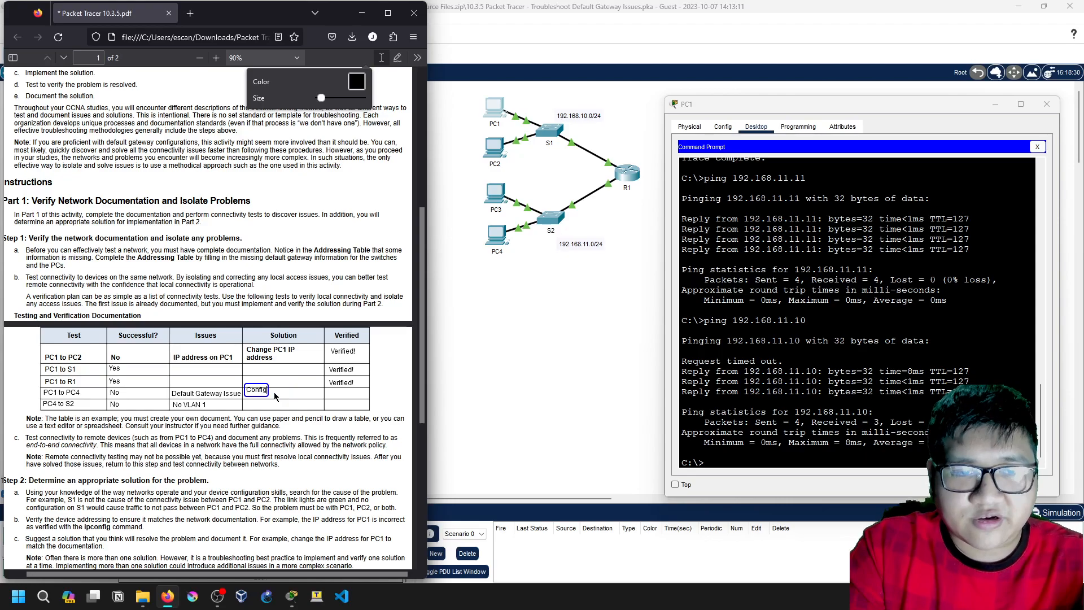
pyautogui.press('BackSpace')
pyautogui.press('BackSpace')
pyautogui.press('BackSpace')
pyautogui.press('BackSpace')
pyautogui.press('BackSpace')
pyautogui.press('BackSpace')
pyautogui.write('Configure correct')
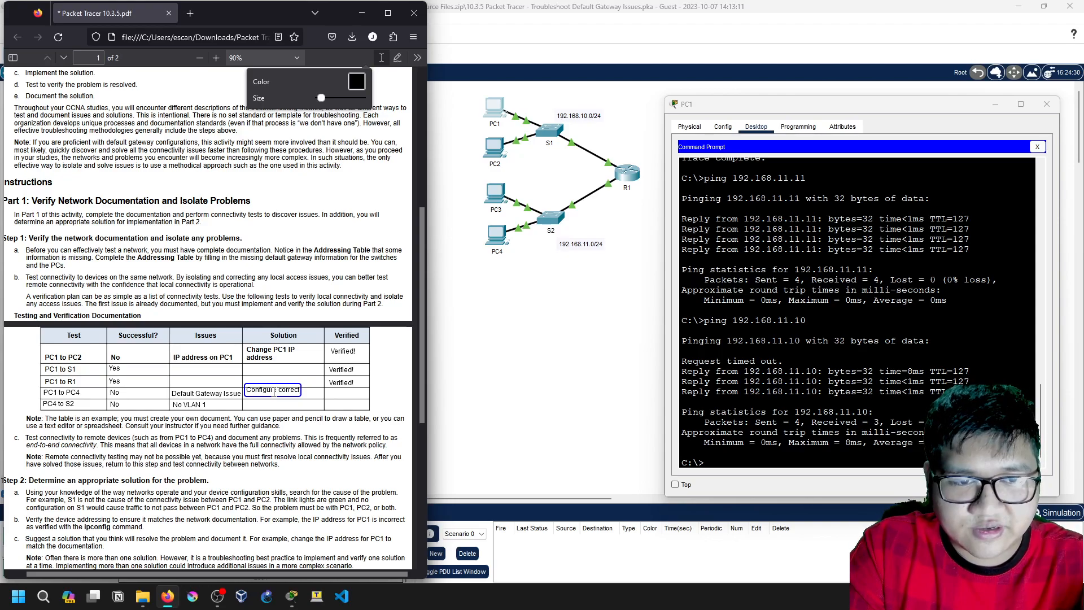
pyautogui.write(' D')
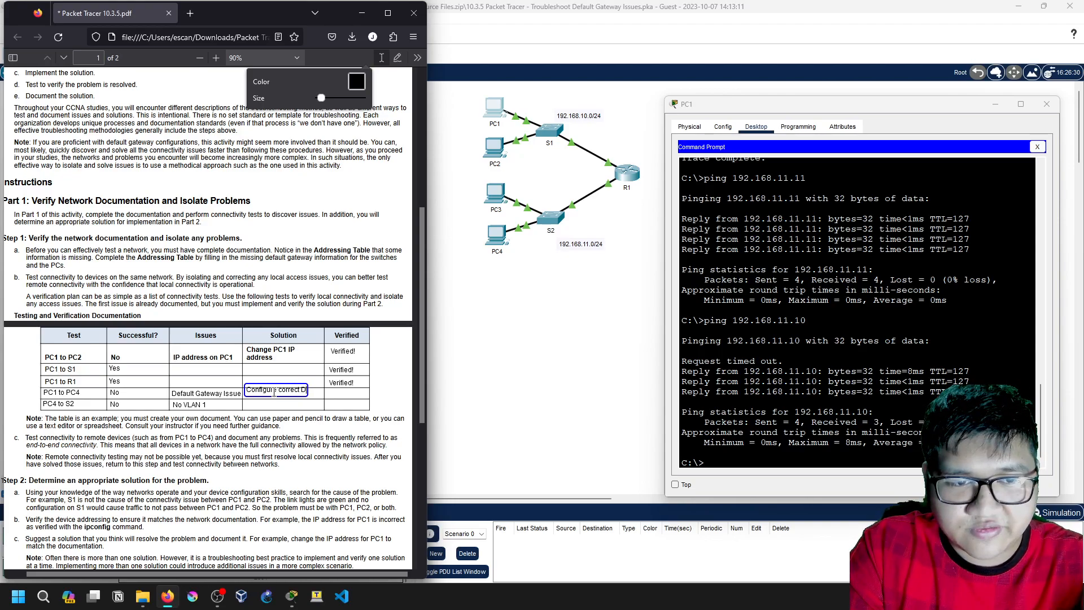
pyautogui.write('G Add')
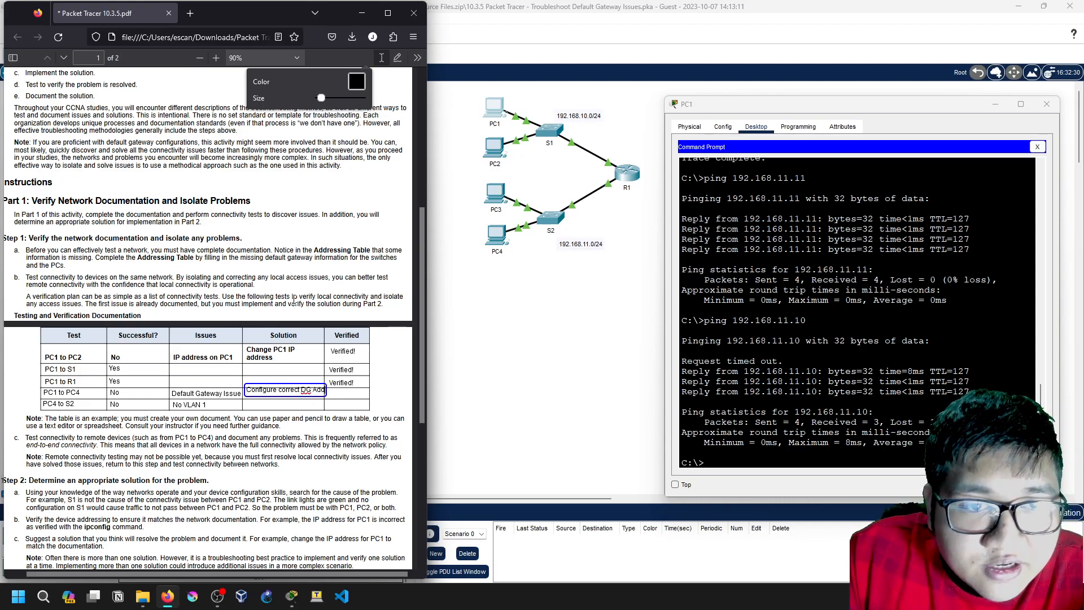
pyautogui.moveTo(322, 98); pyautogui.dragTo(321, 99)
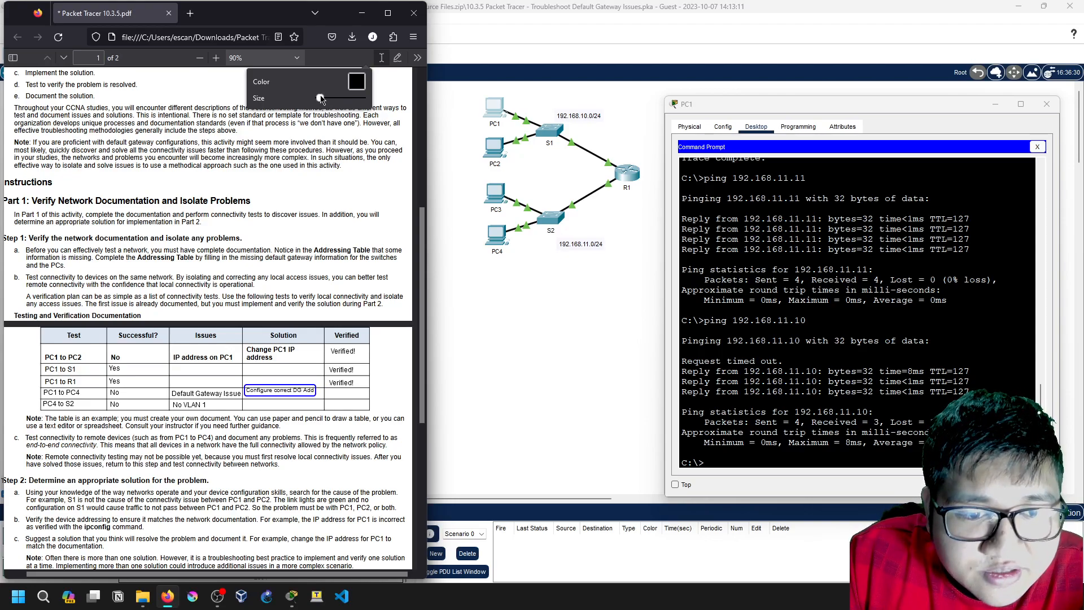
pyautogui.moveTo(311, 390); pyautogui.dragTo(311, 394)
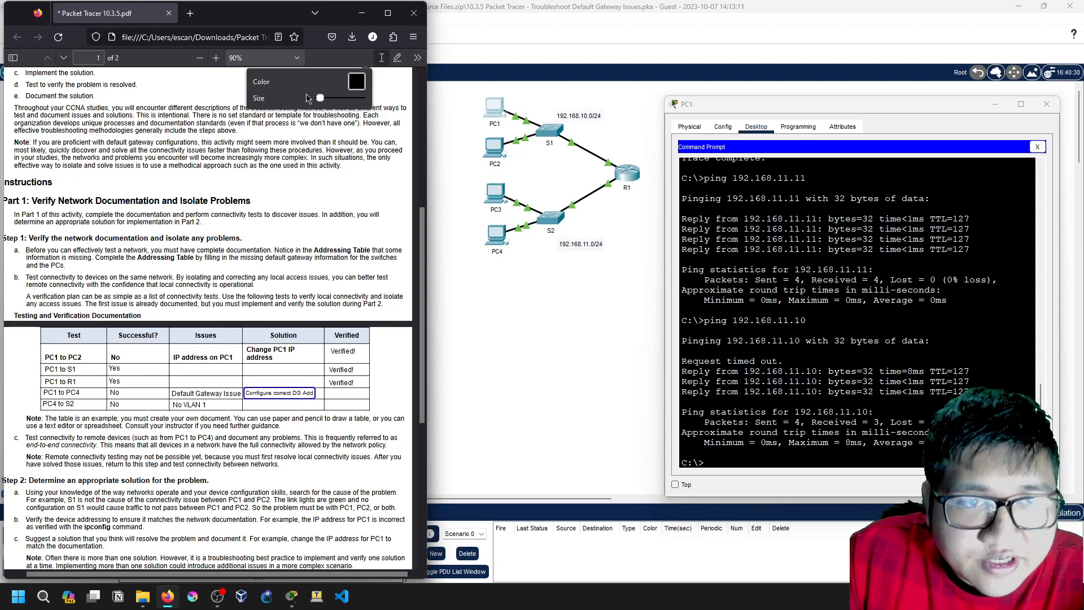
# Add "Verified!" under Verified in the PC1 to PC4 row, adjusting its text size and aligning it within the cell.
pyautogui.click(328, 393)
pyautogui.write('Verified')
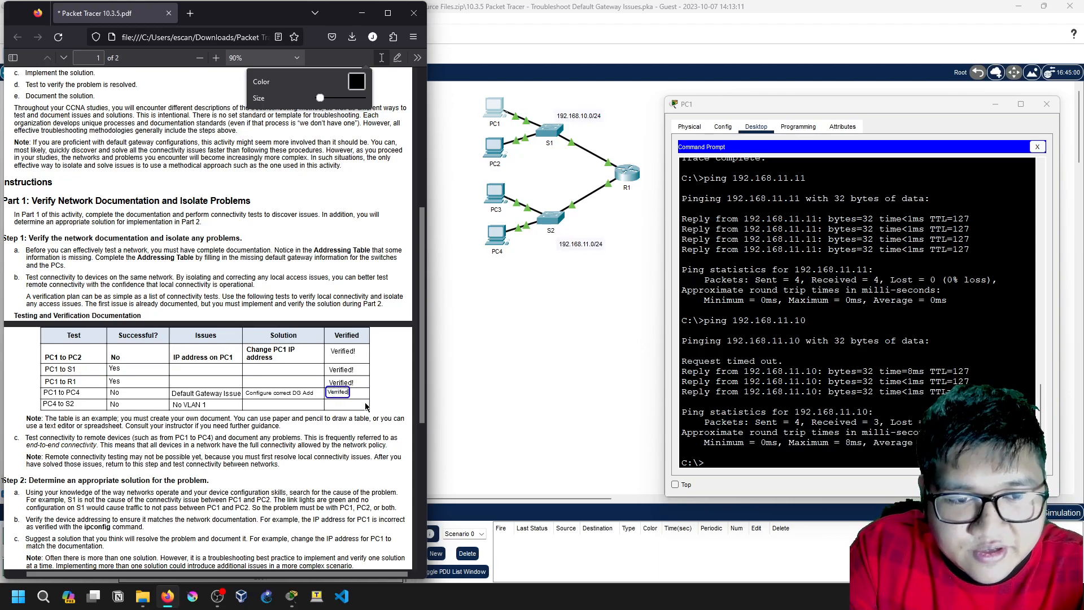
pyautogui.press('Escape')
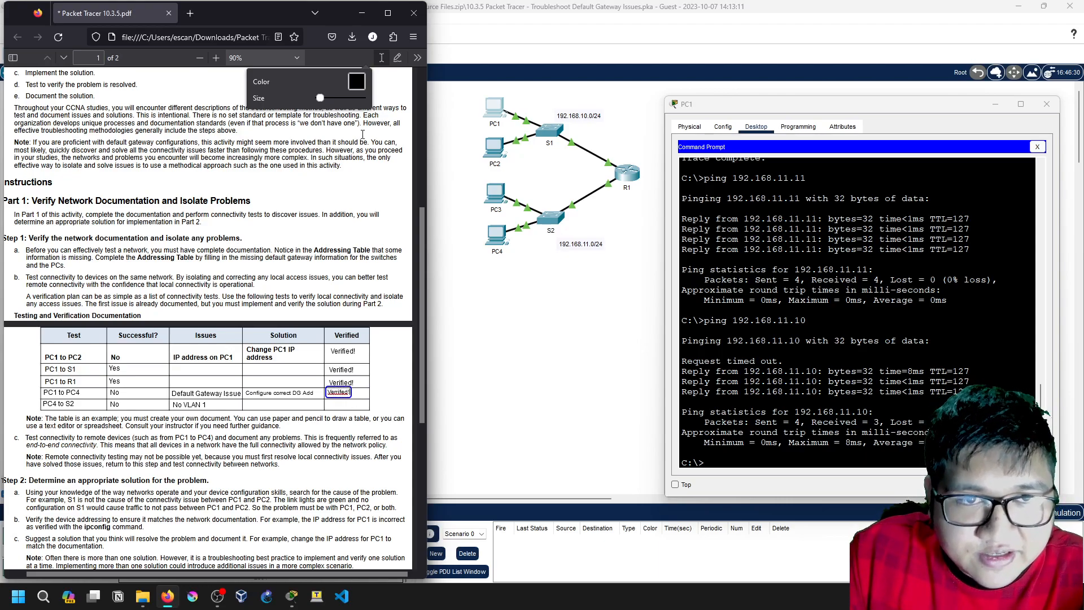
pyautogui.moveTo(322, 102); pyautogui.dragTo(322, 101)
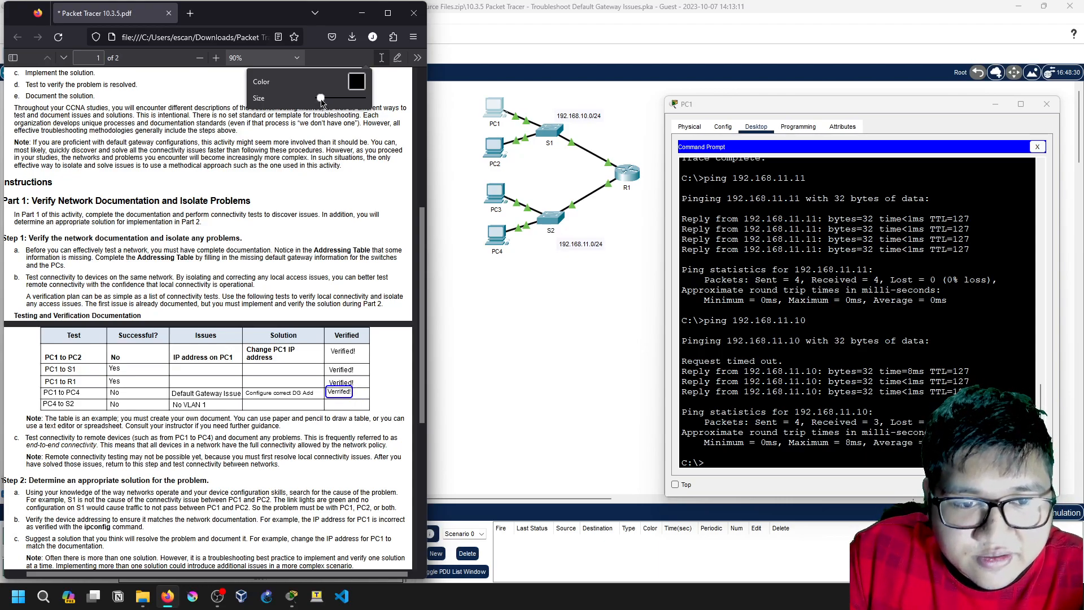
pyautogui.moveTo(346, 390); pyautogui.dragTo(347, 391)
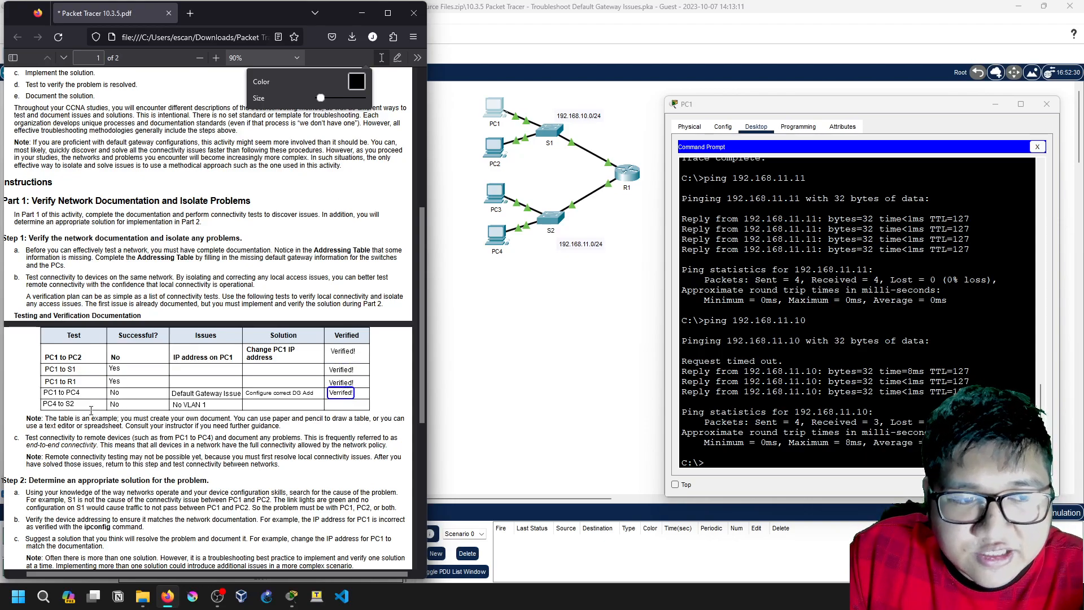
# Close the PC1 window in Packet Tracer, open switch S2's command line and enter privileged EXEC mode.
pyautogui.click(1047, 104)
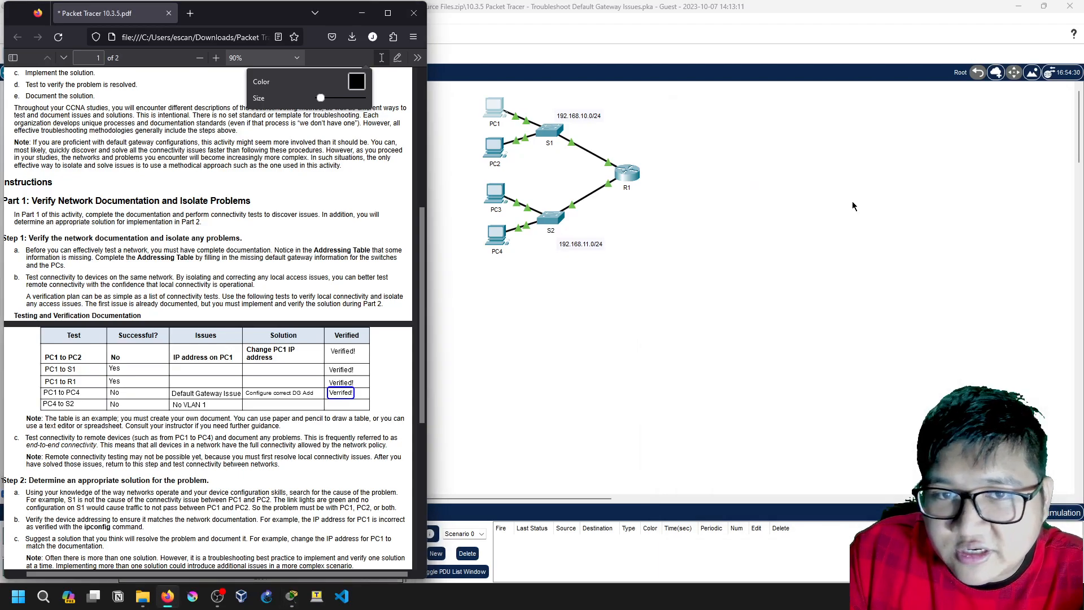
pyautogui.click(552, 224)
pyautogui.click(467, 156)
pyautogui.moveTo(564, 136); pyautogui.dragTo(685, 115)
pyautogui.moveTo(899, 265); pyautogui.dragTo(1072, 263)
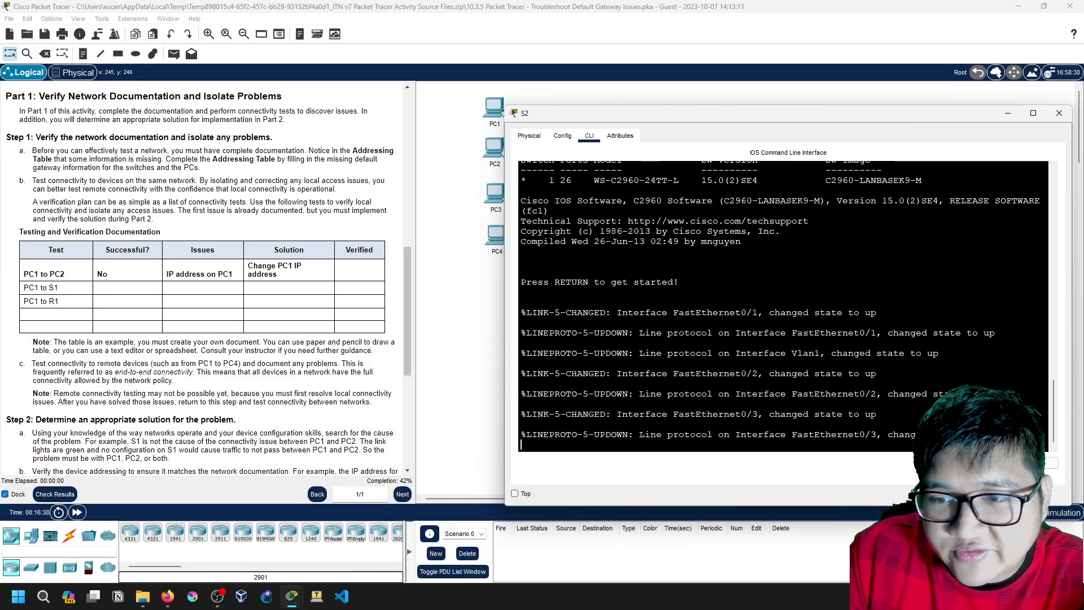
pyautogui.press('Return')
pyautogui.write('en')
pyautogui.press('Return')
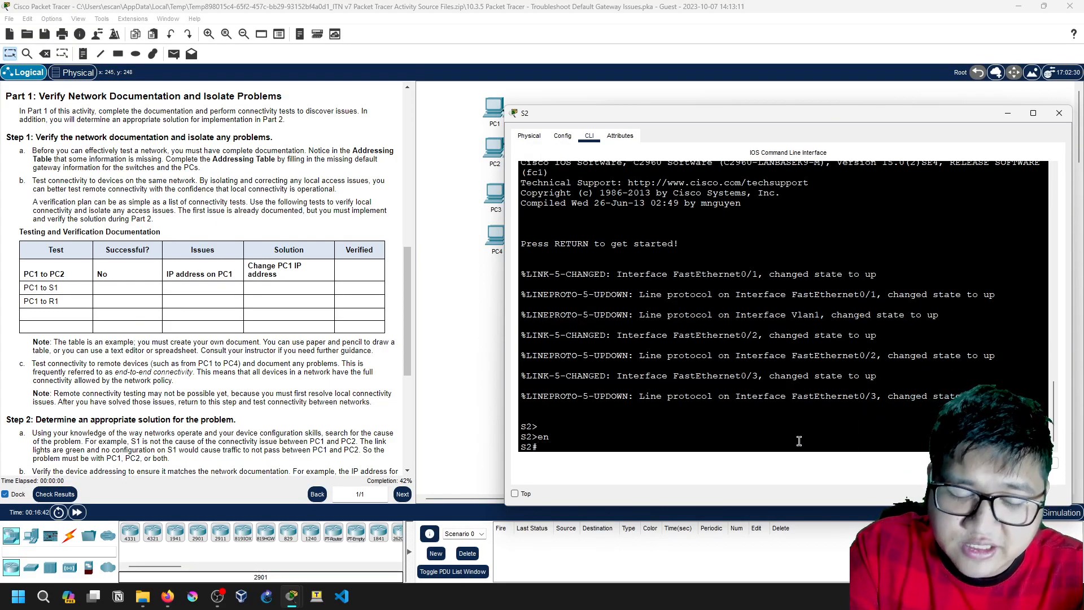
# List S2's interfaces with sh ip int brief and examine the IP address and status of Vlan1.
pyautogui.write('sh ip int brief')
pyautogui.press('Return')
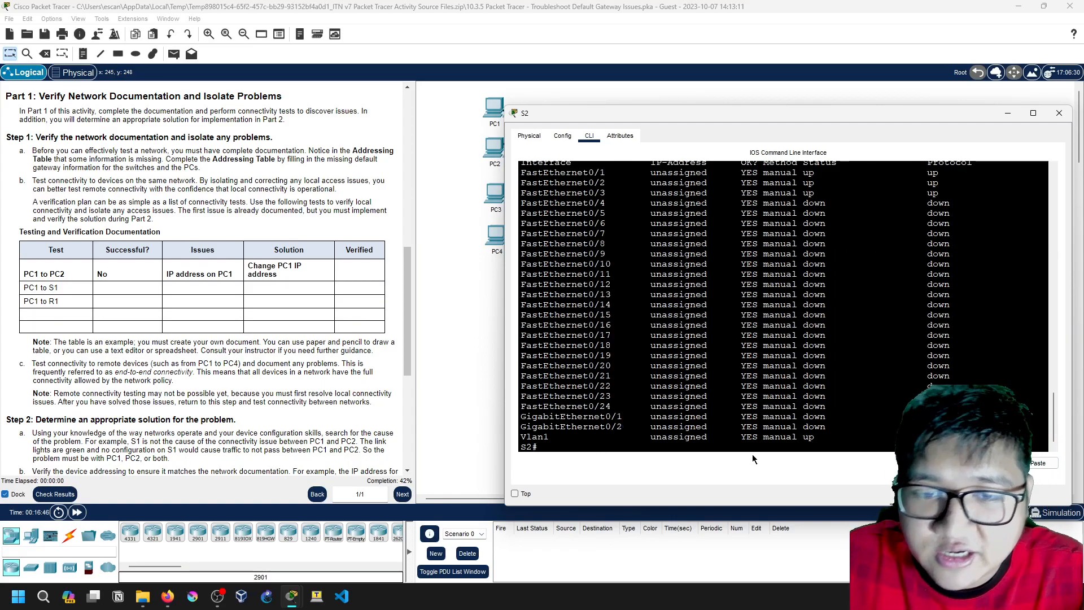
pyautogui.moveTo(646, 435); pyautogui.dragTo(723, 434)
pyautogui.scroll(6, 734, 427)
pyautogui.scroll(-3, 746, 372)
pyautogui.scroll(-3, 746, 372)
pyautogui.moveTo(649, 435); pyautogui.dragTo(711, 435)
pyautogui.click(711, 435)
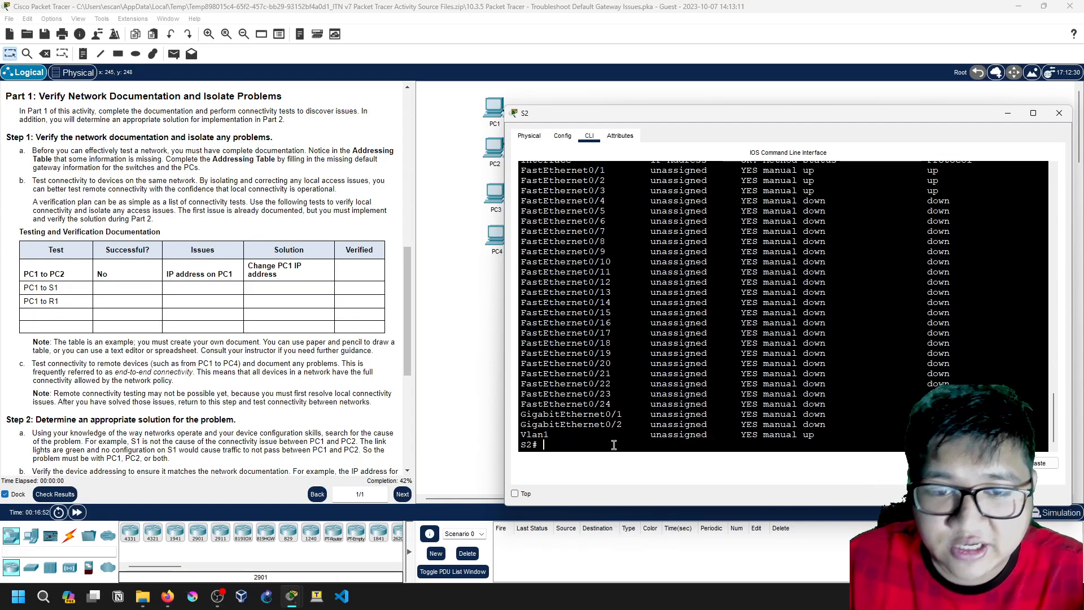
# Enter global configuration mode on S2 and open the configuration of interface vlan 1.
pyautogui.click(615, 445)
pyautogui.write('interface')
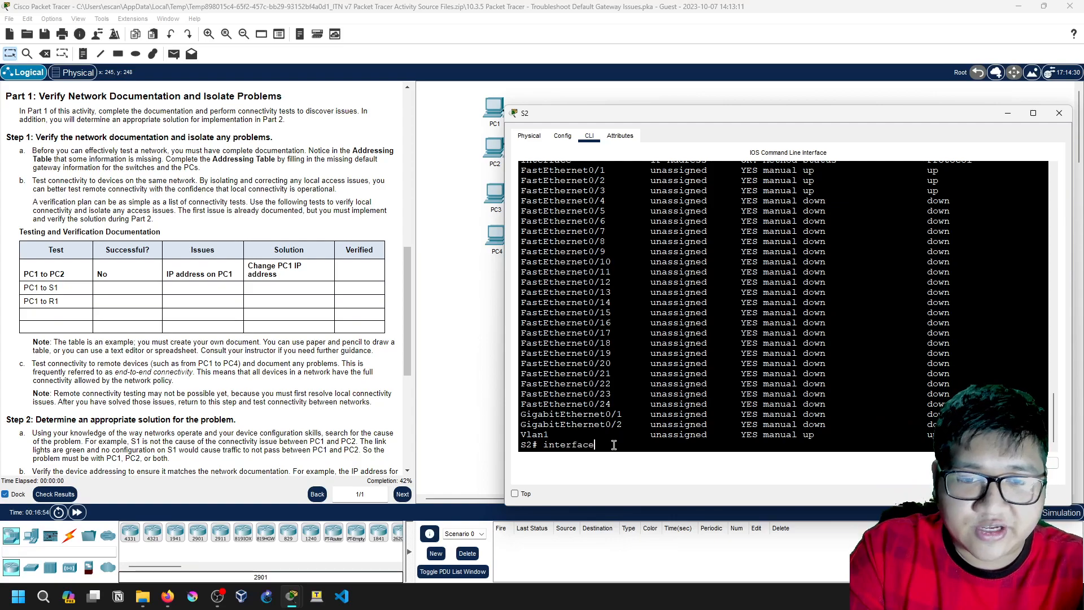
pyautogui.press('BackSpace')
pyautogui.press('BackSpace')
pyautogui.press('BackSpace')
pyautogui.press('BackSpace')
pyautogui.press('BackSpace')
pyautogui.press('BackSpace')
pyautogui.press('BackSpace')
pyautogui.press('BackSpace')
pyautogui.press('BackSpace')
pyautogui.press('BackSpace')
pyautogui.write('config')
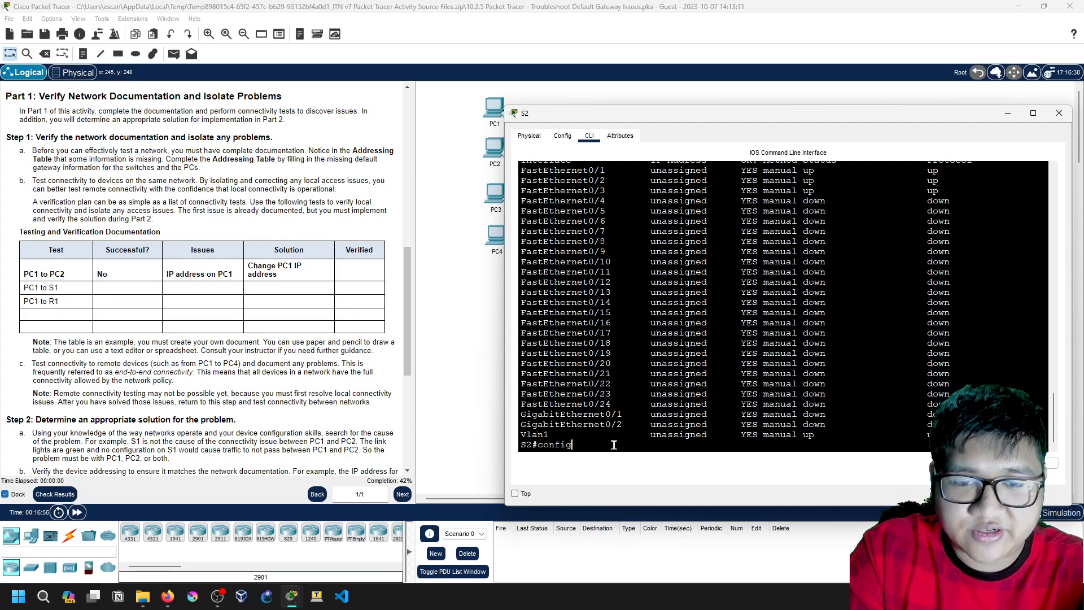
pyautogui.write('ure terminal')
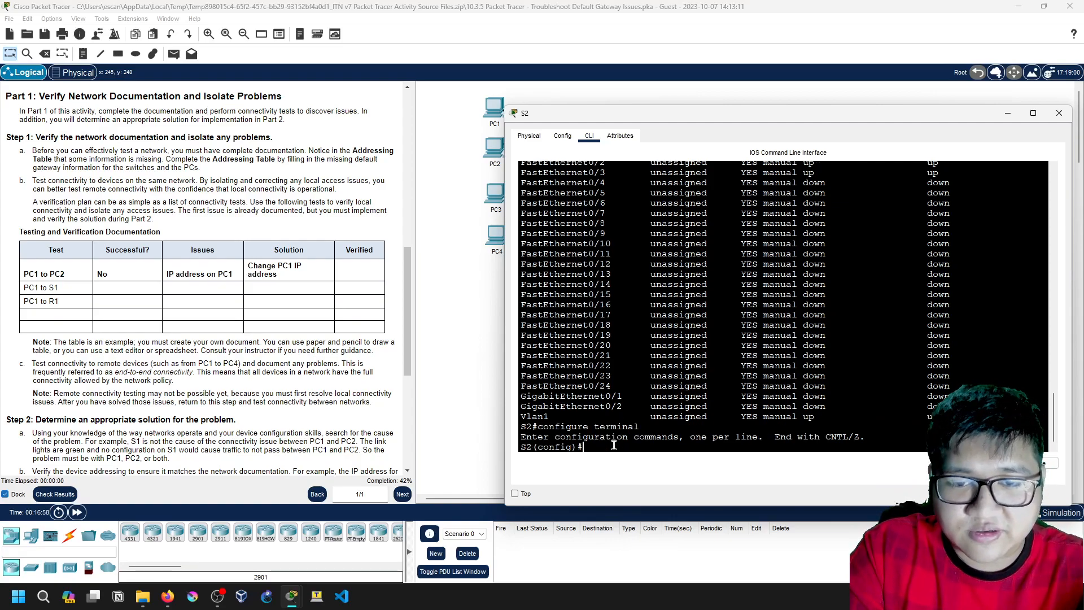
pyautogui.press('Return')
pyautogui.press('Return')
pyautogui.write('interface vlan 1')
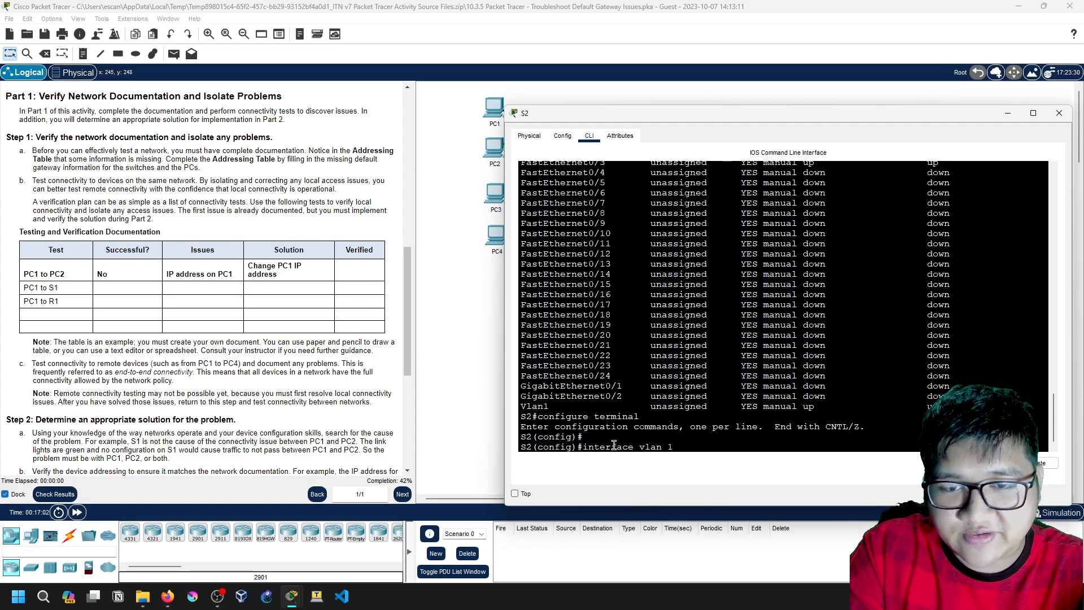
pyautogui.press('Return')
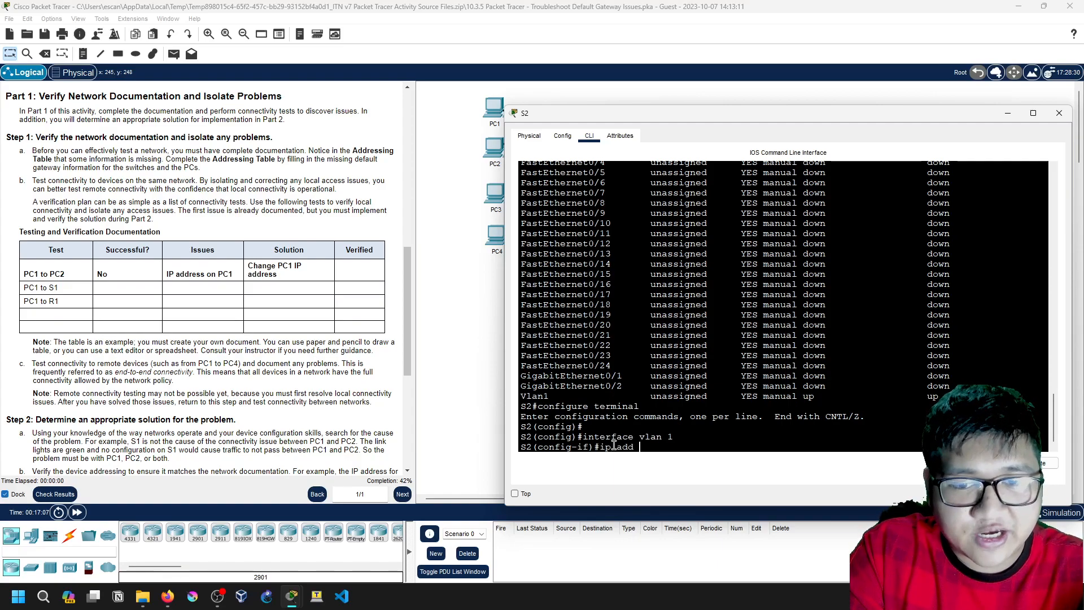
# Assign S2's VLAN 1 interface the address 192.168.11.2 with mask 255.255.255.0 from the Addressing Table, and enable it with no shut.
pyautogui.write('d 192.1')
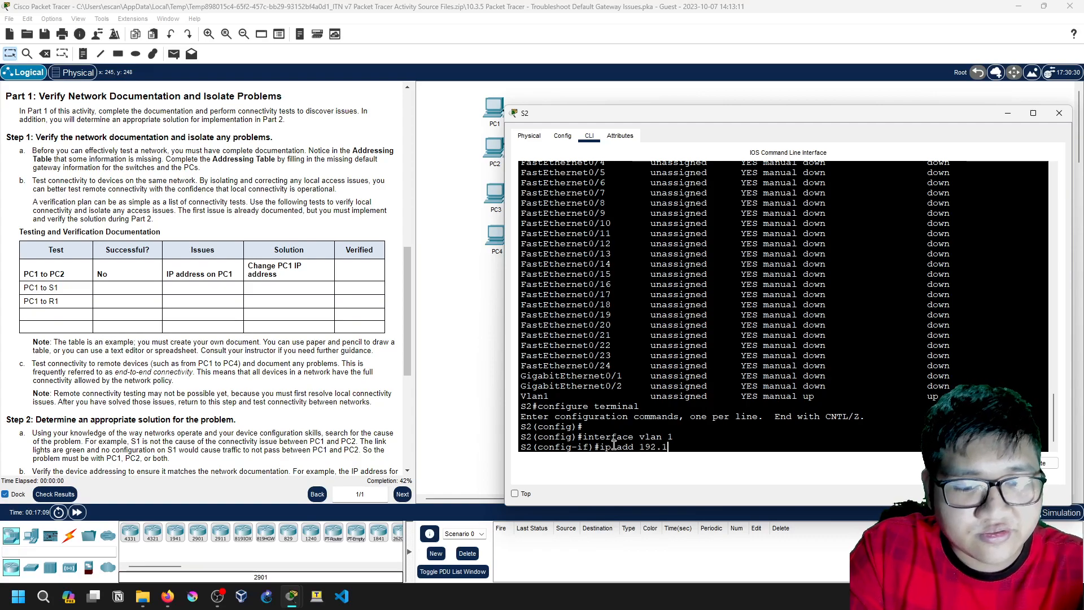
pyautogui.write('68')
pyautogui.scroll(5, 148, 290)
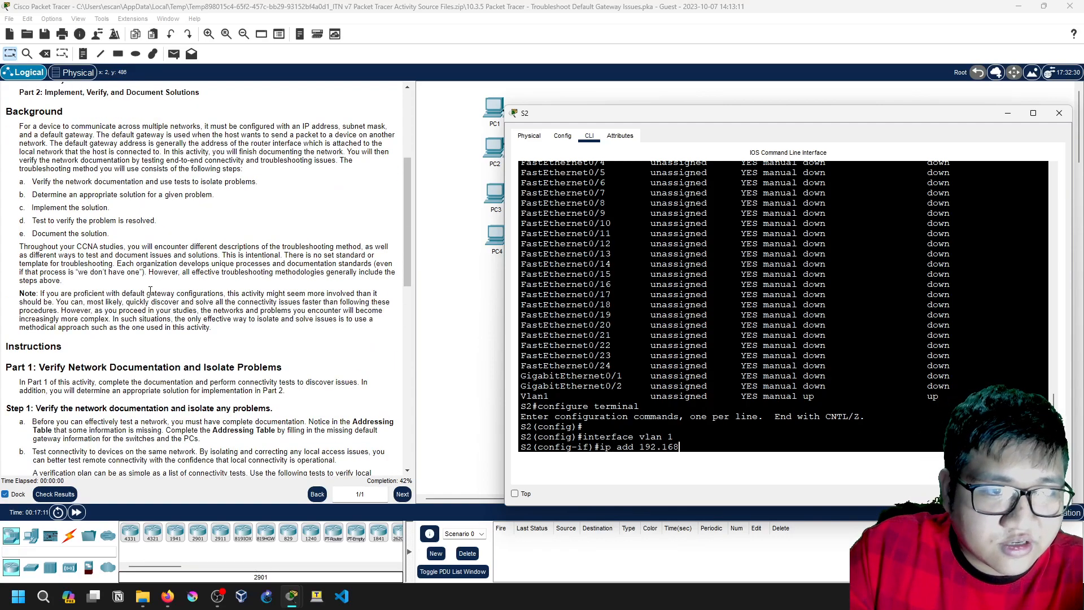
pyautogui.scroll(5, 148, 290)
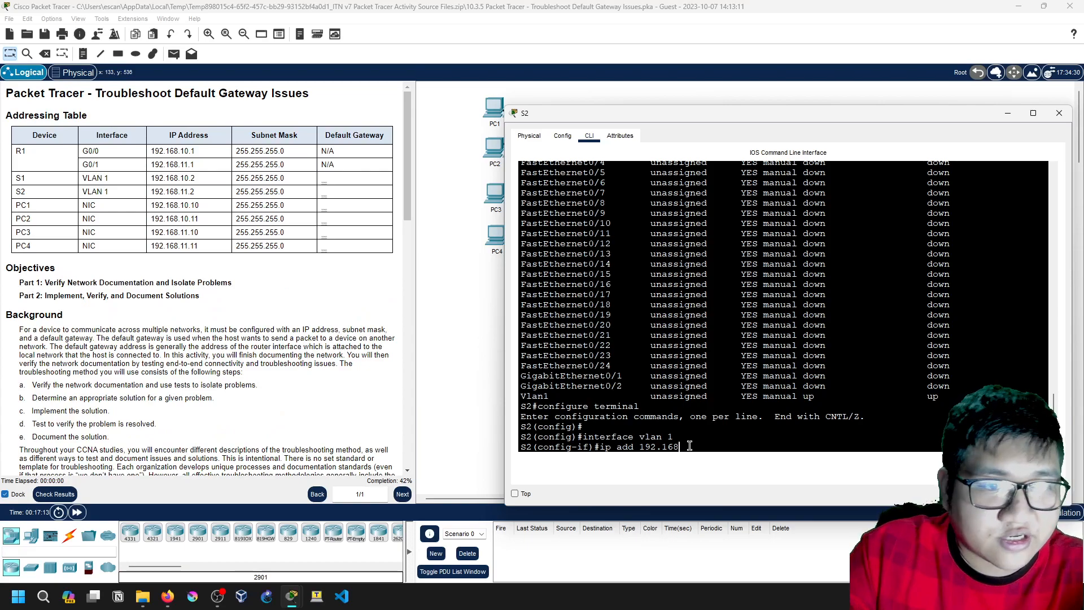
pyautogui.write('.11.2')
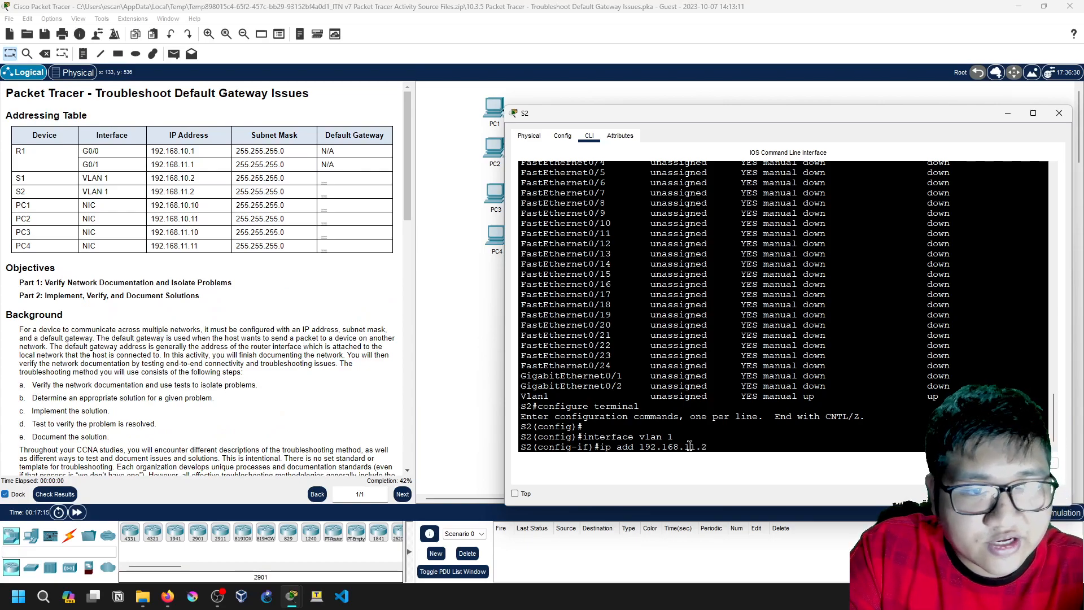
pyautogui.write(' 255.255.255.0')
pyautogui.press('Return')
pyautogui.write('no shut')
pyautogui.press('Return')
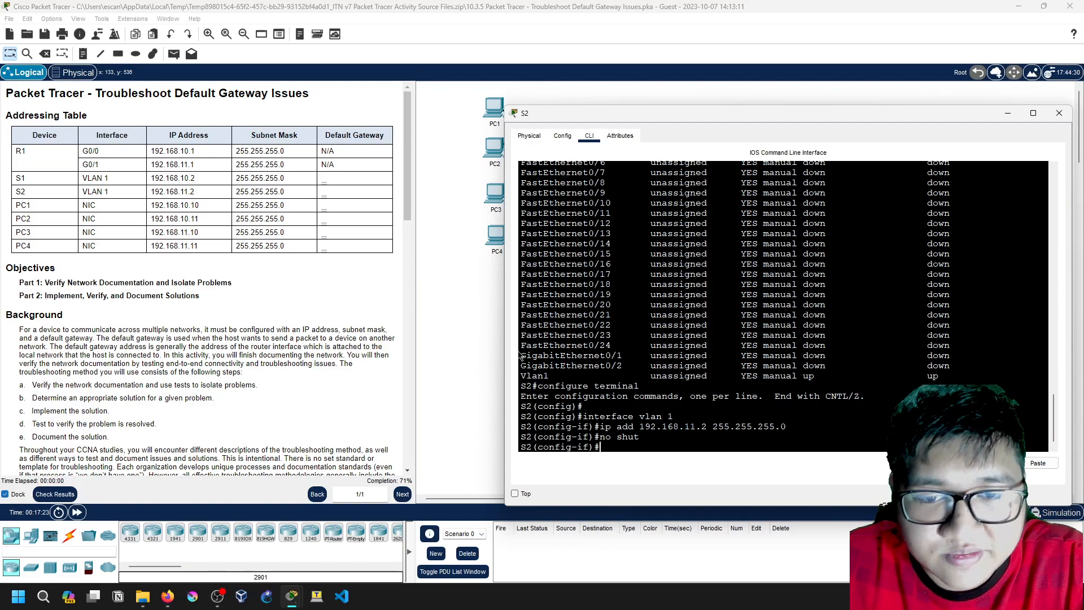
pyautogui.scroll(-15, 196, 262)
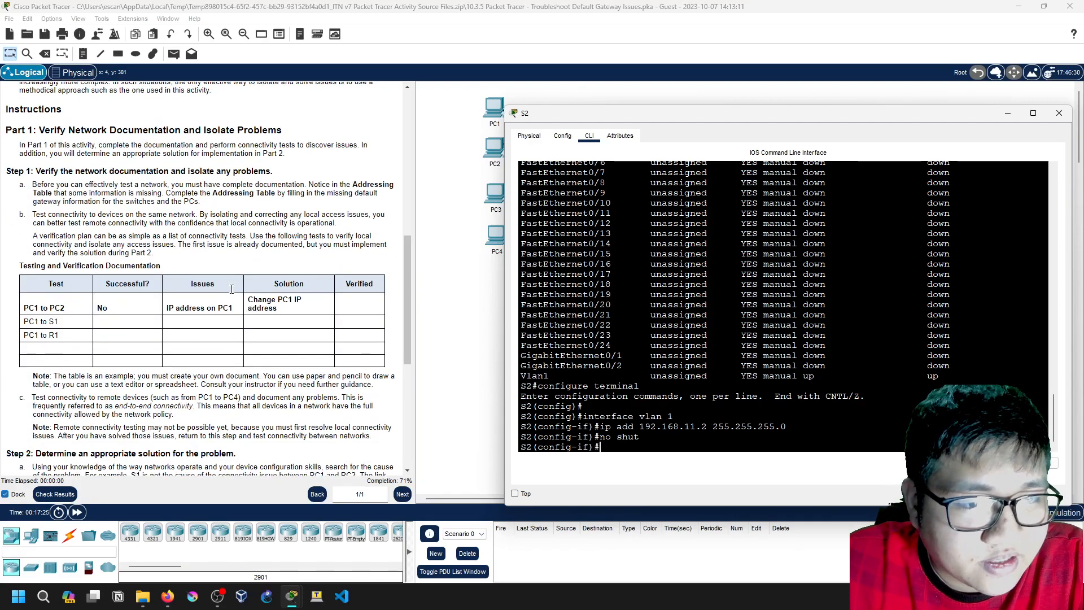
# Read the remaining activity instructions, covering the testing table, remote connectivity tests, and Part 2's steps for implementing and verifying solutions.
pyautogui.scroll(-3, 235, 291)
pyautogui.scroll(-3, 240, 312)
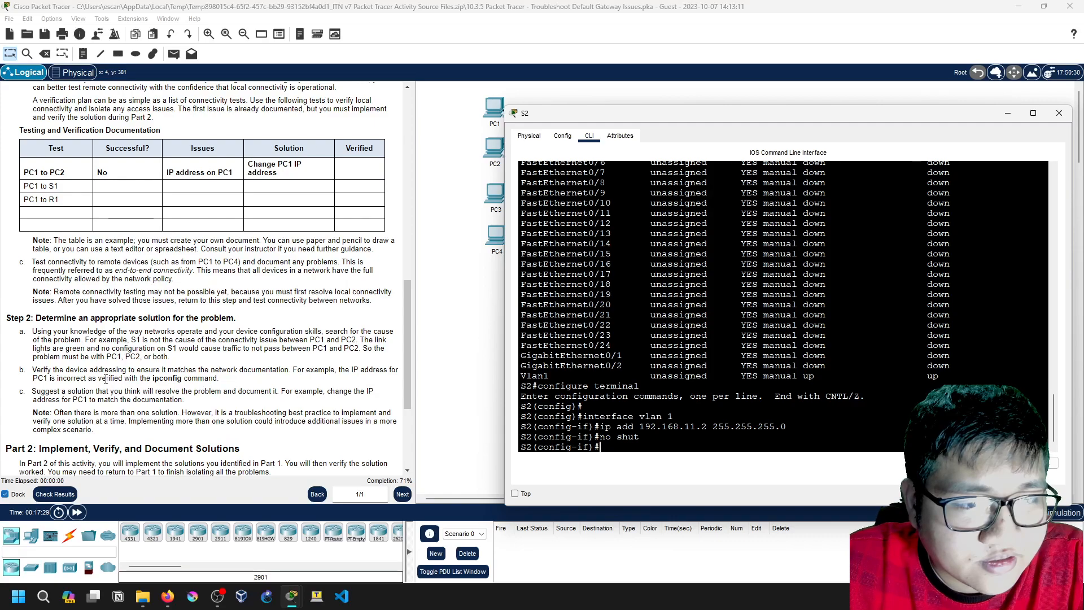
pyautogui.scroll(-8, 102, 373)
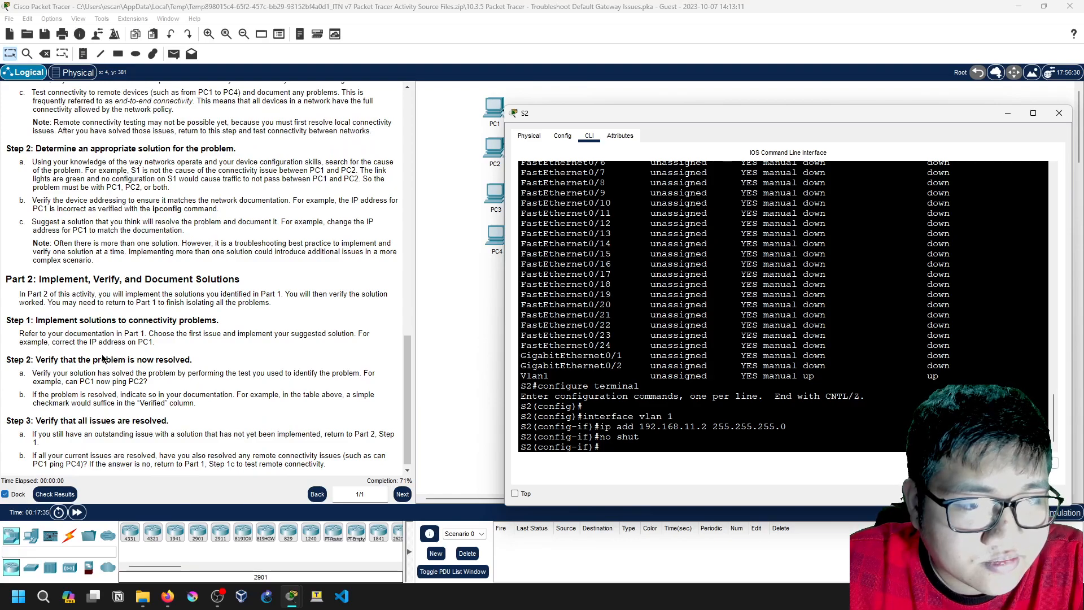
pyautogui.scroll(-1, 113, 357)
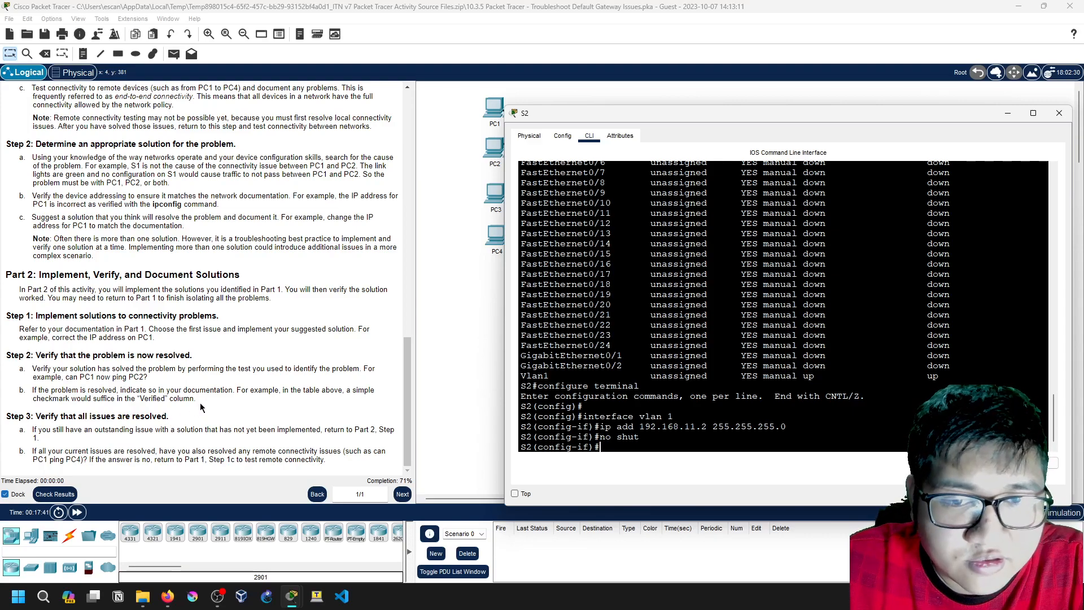
pyautogui.scroll(3, 68, 175)
pyautogui.scroll(3, 88, 226)
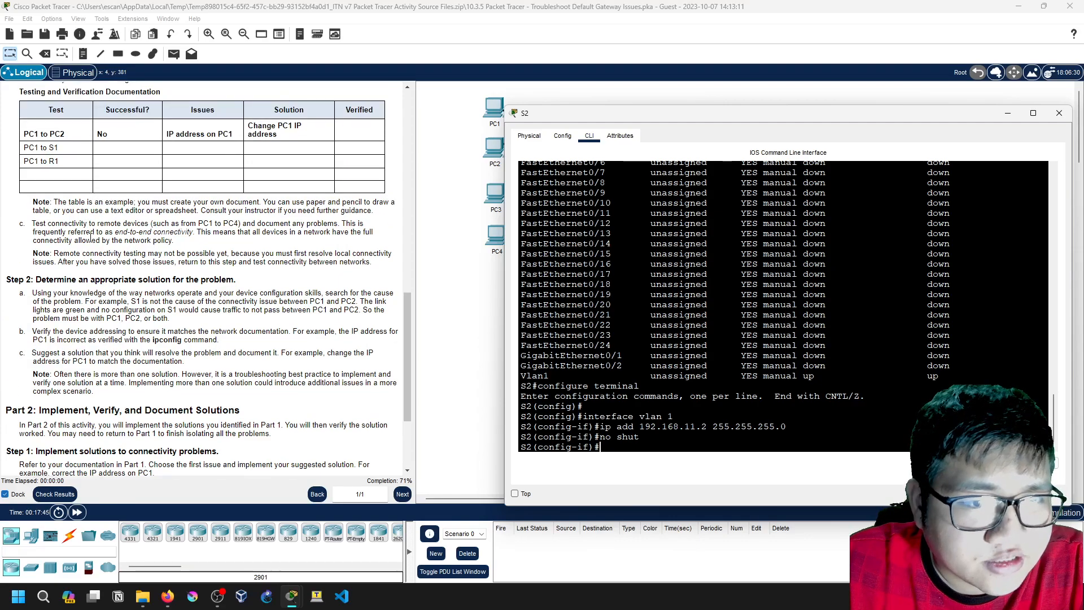
pyautogui.scroll(-3, 92, 235)
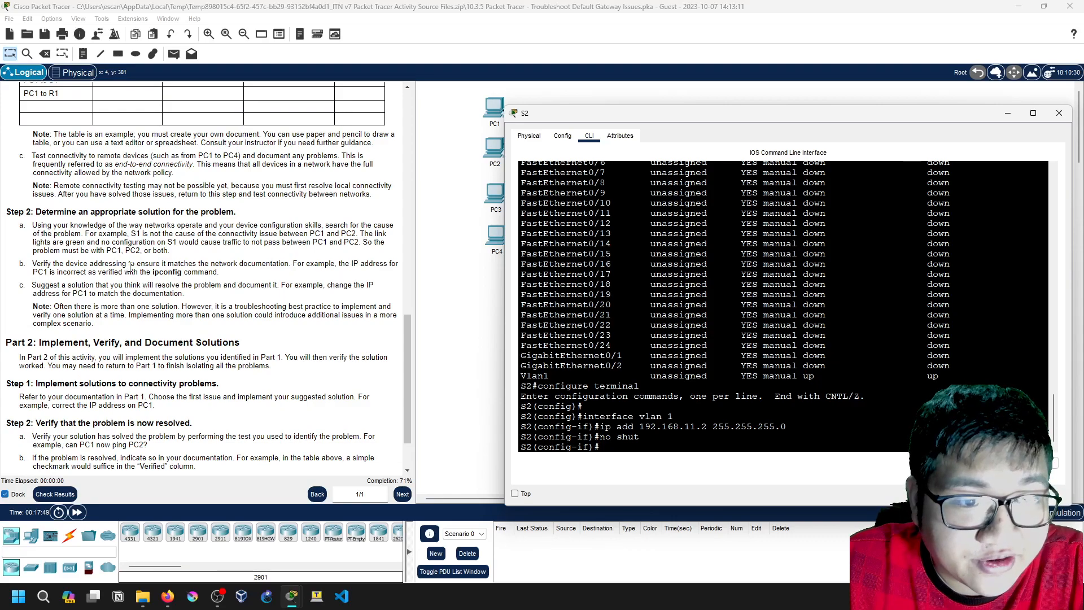
# Close the S2 window, run ipconfig at PC1's command prompt and compare its addressing with the Addressing Table.
pyautogui.click(1059, 113)
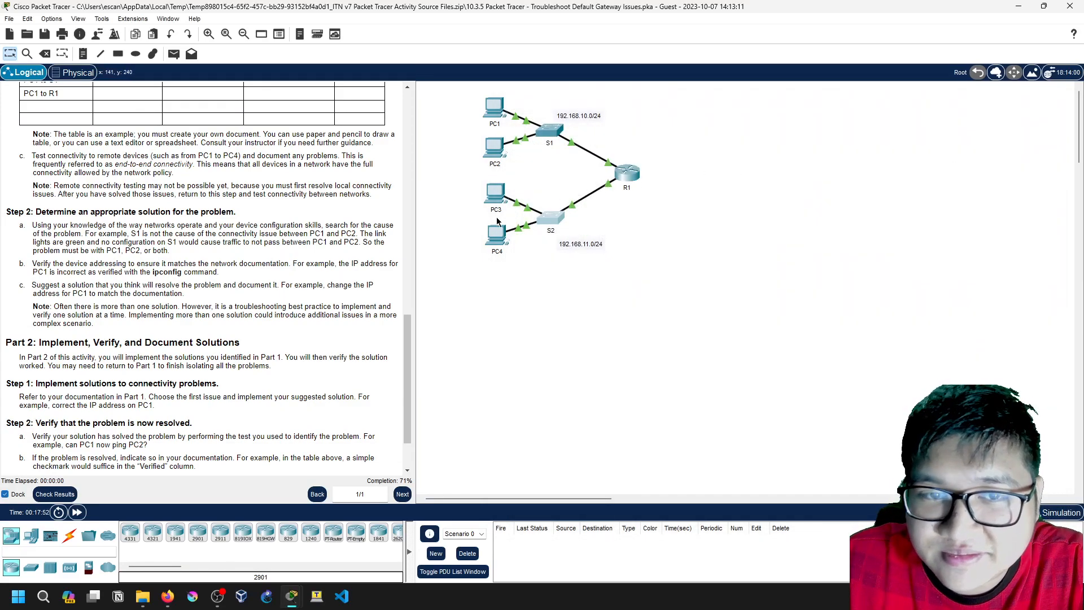
pyautogui.click(494, 107)
pyautogui.click(635, 209)
pyautogui.moveTo(600, 130); pyautogui.dragTo(780, 117)
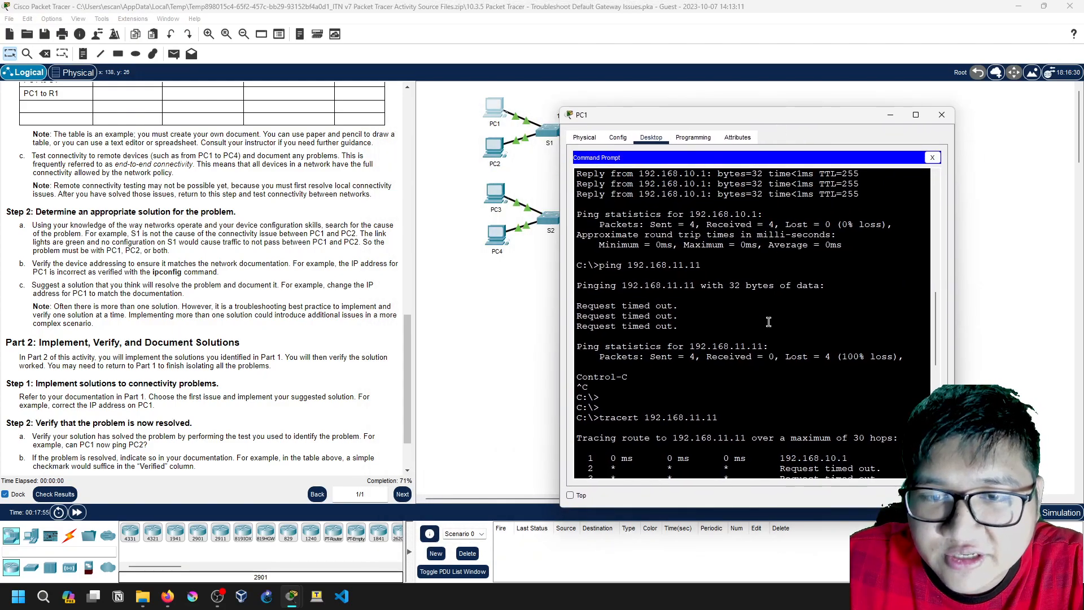
pyautogui.scroll(-10, 718, 463)
pyautogui.press('Return')
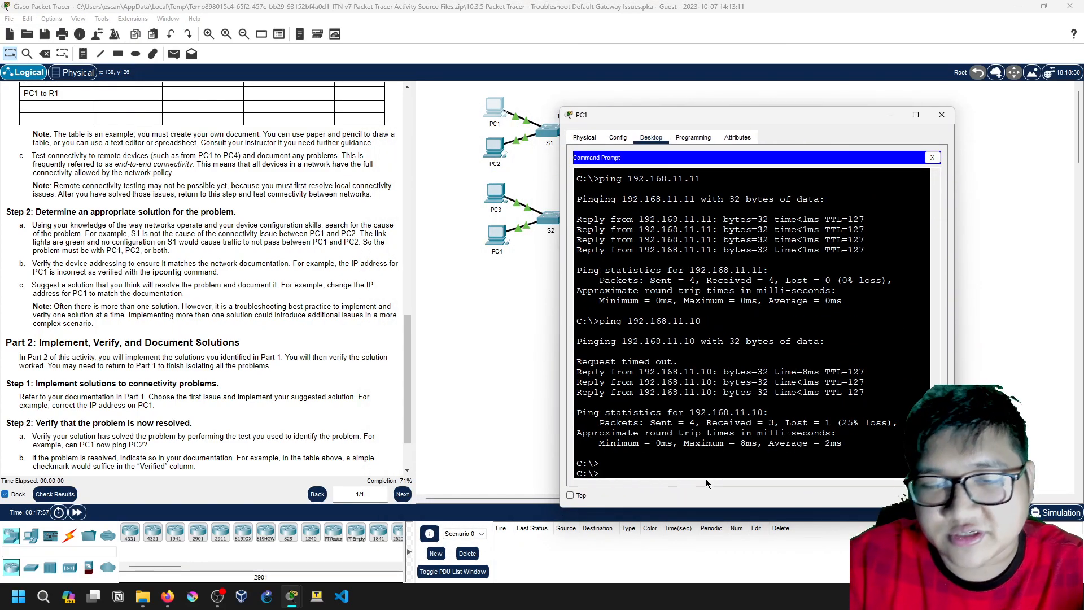
pyautogui.write('ipconfig')
pyautogui.press('Return')
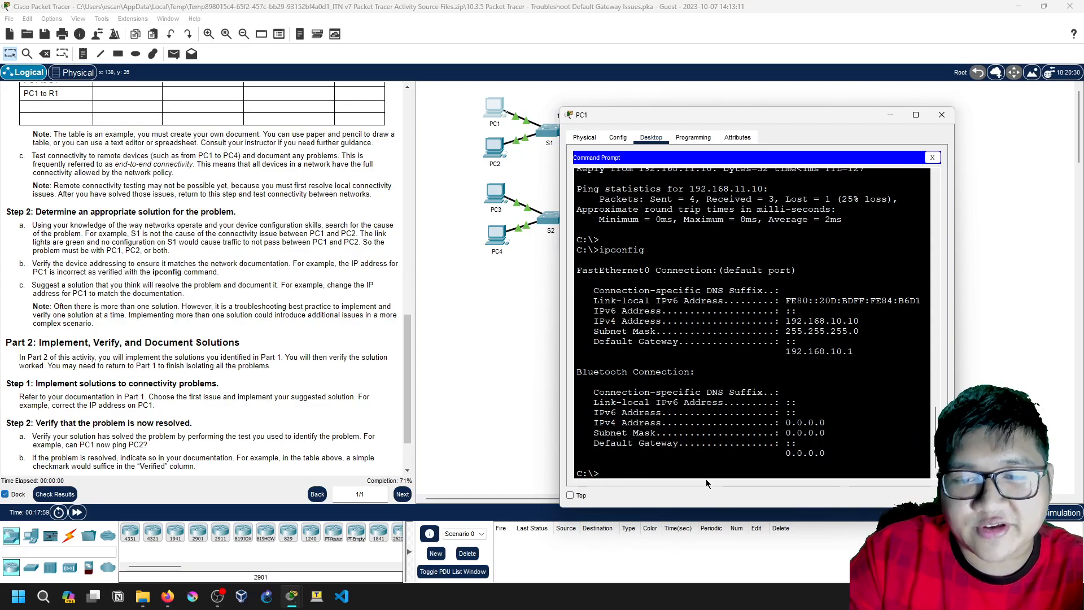
pyautogui.scroll(15, 205, 231)
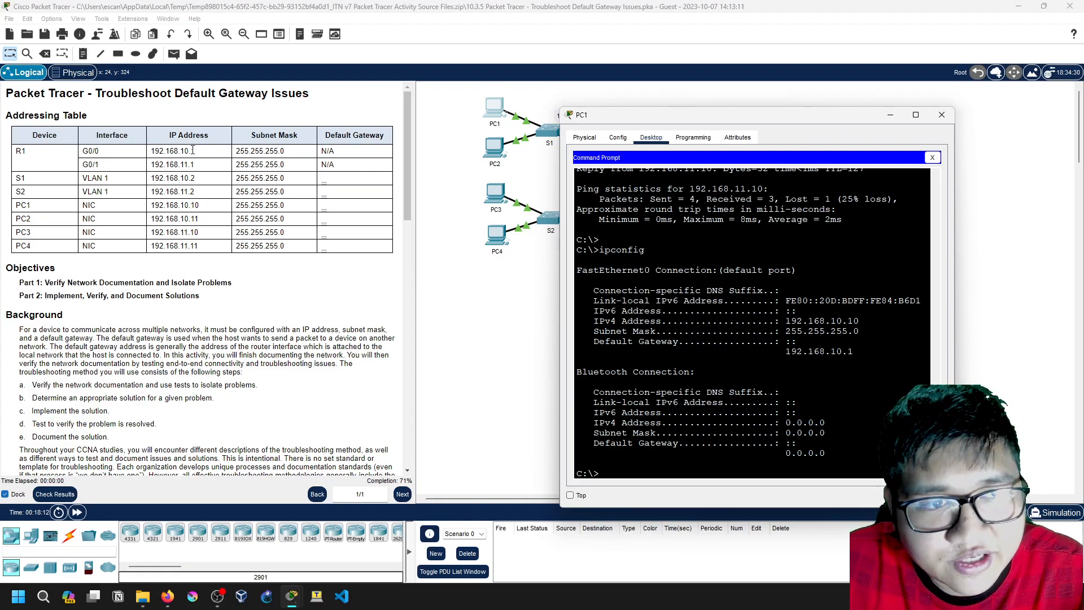
pyautogui.click(941, 114)
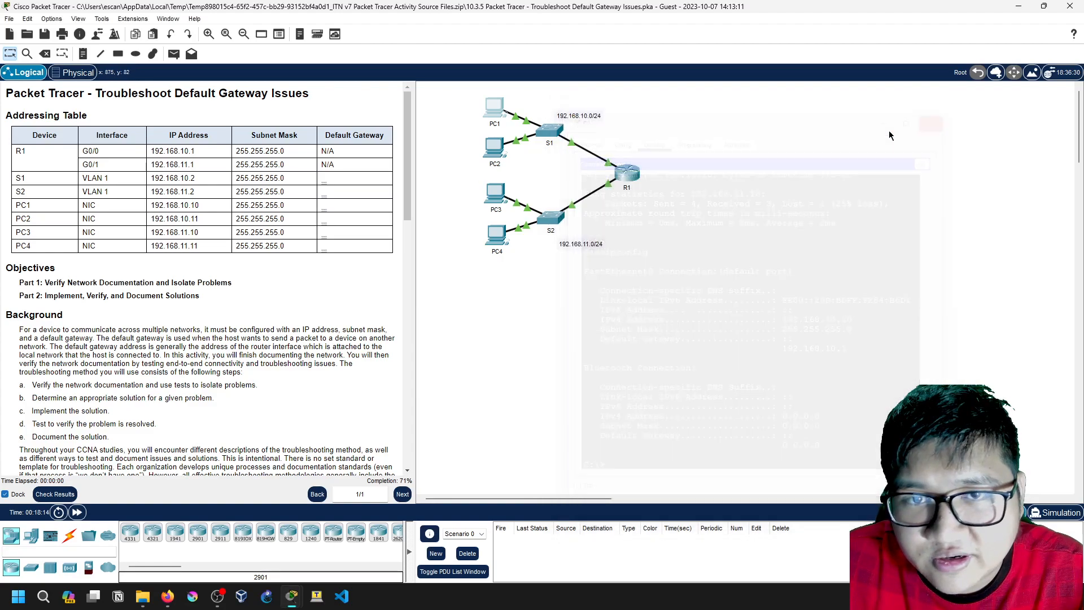
# Run ipconfig at PC2's command prompt and check its IP address, subnet mask and default gateway against the Addressing Table.
pyautogui.click(496, 148)
pyautogui.click(650, 243)
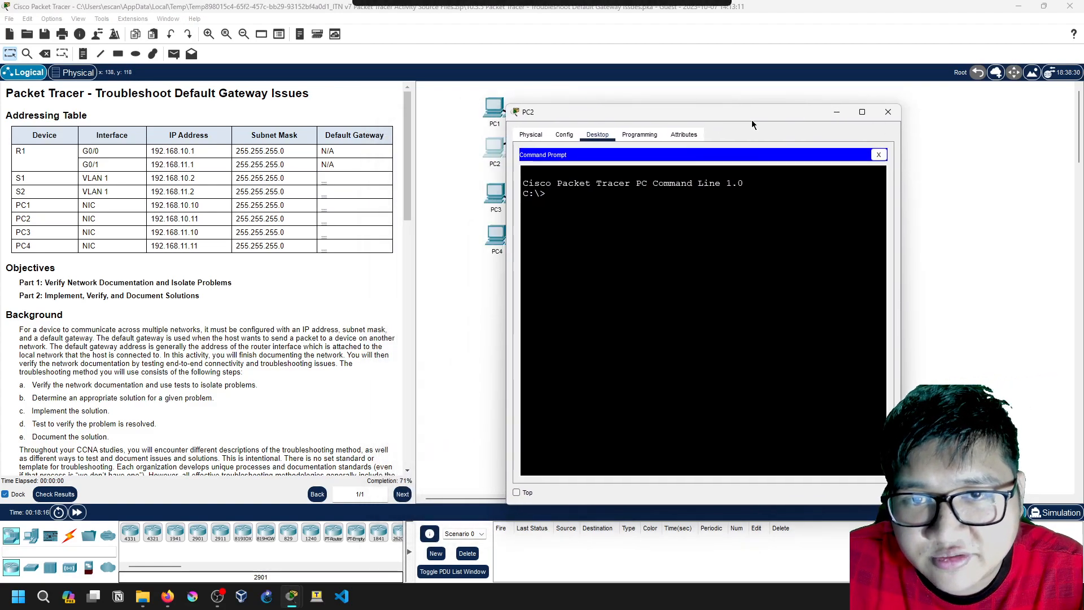
pyautogui.write('ipconfig')
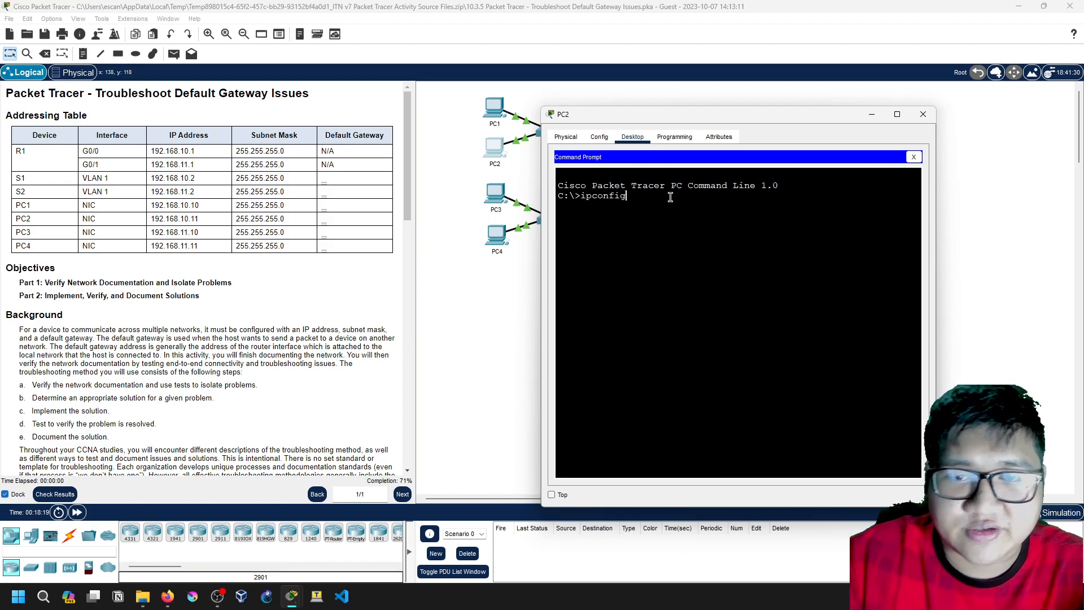
pyautogui.press('Return')
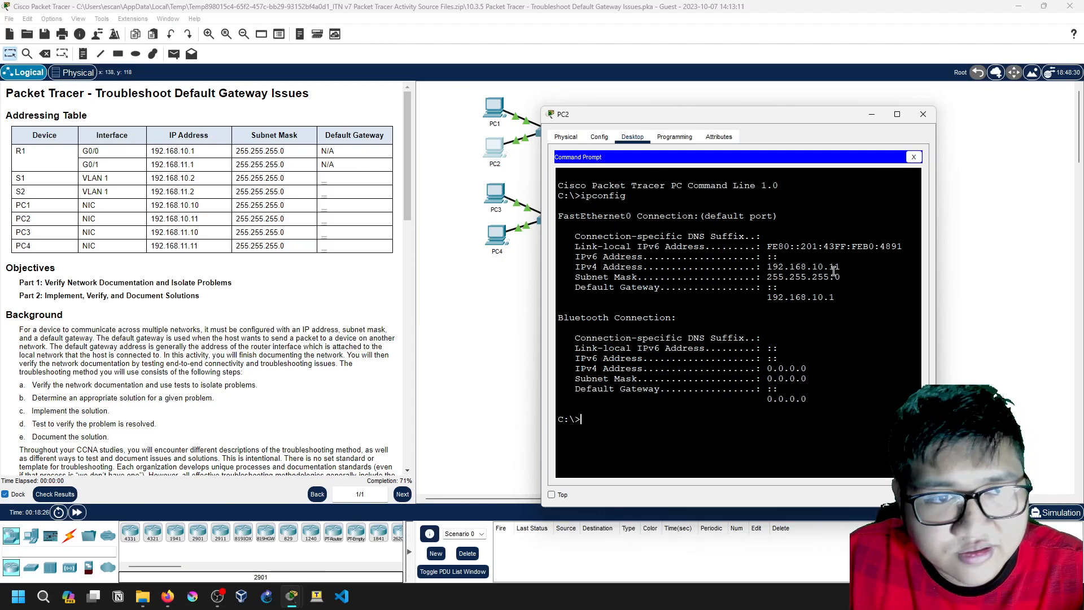
pyautogui.click(924, 114)
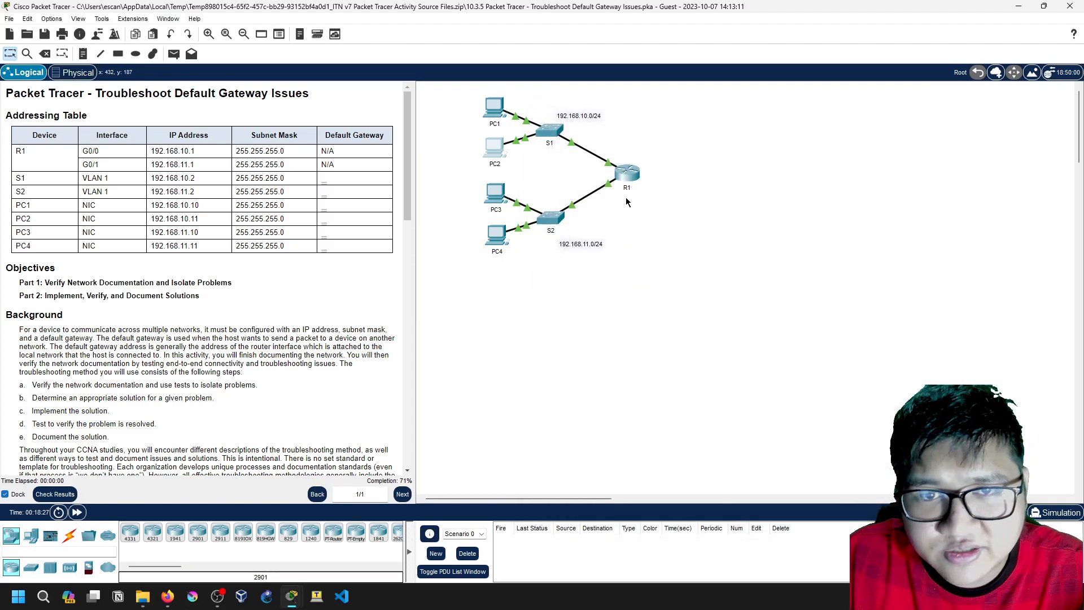
# Run ipconfig on PC3 and compare its IPv4 address, mask and gateway with the documented values.
pyautogui.click(496, 195)
pyautogui.click(621, 196)
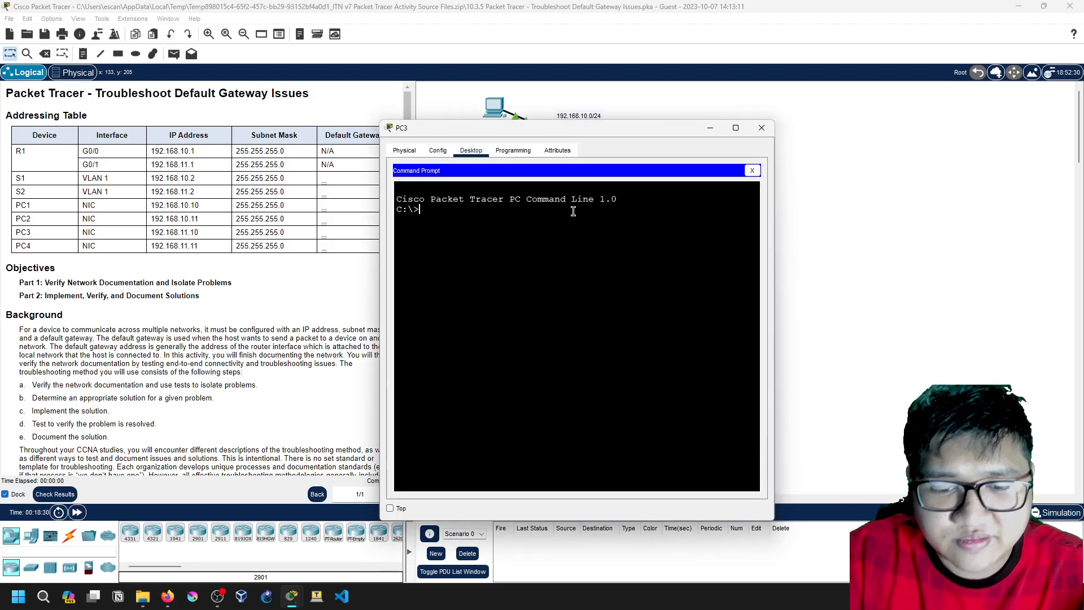
pyautogui.write('ioccofn')
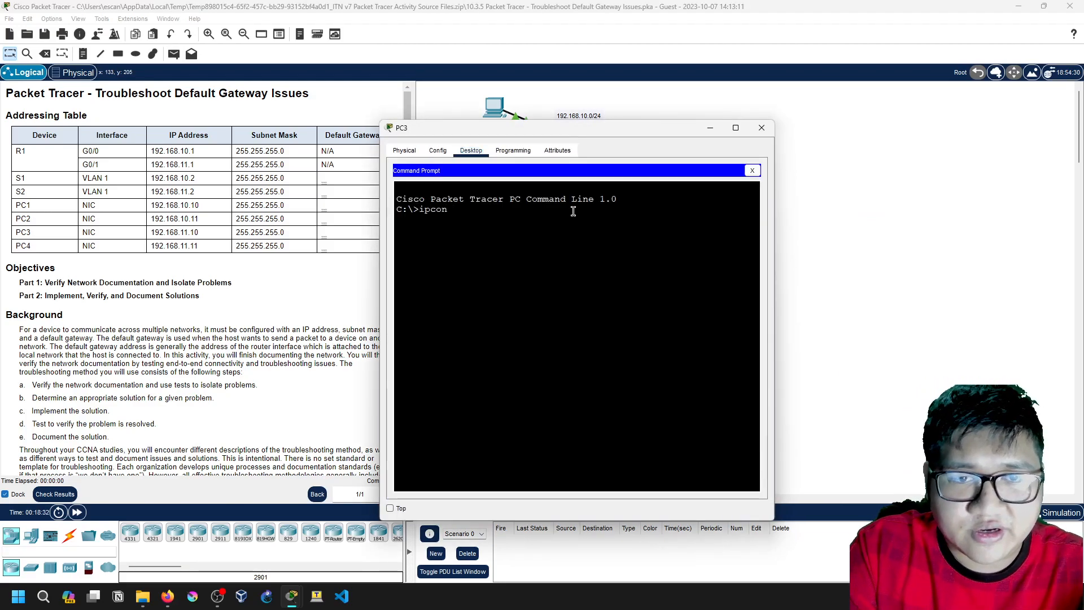
pyautogui.press('Return')
pyautogui.moveTo(595, 128); pyautogui.dragTo(810, 98)
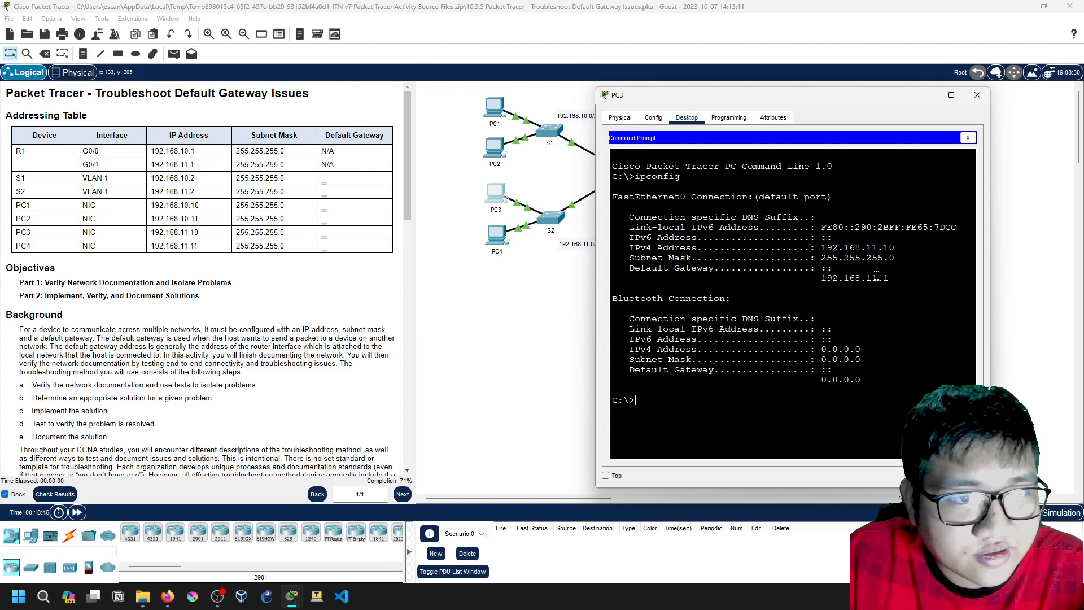
pyautogui.click(978, 95)
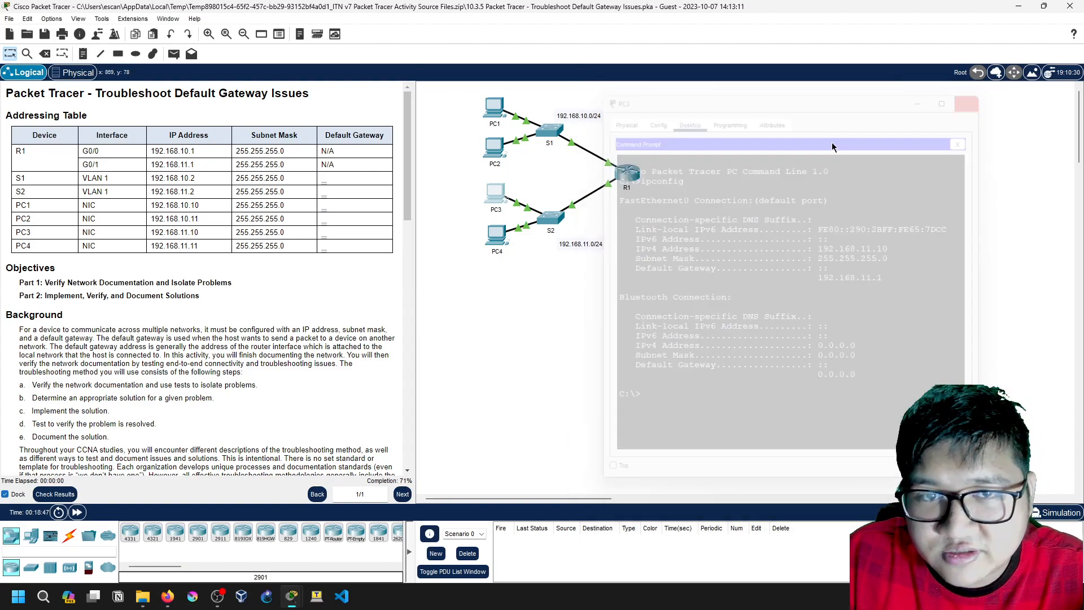
# Check PC4's IP settings with ipconfig against its row in the Addressing Table, and close its window.
pyautogui.click(496, 234)
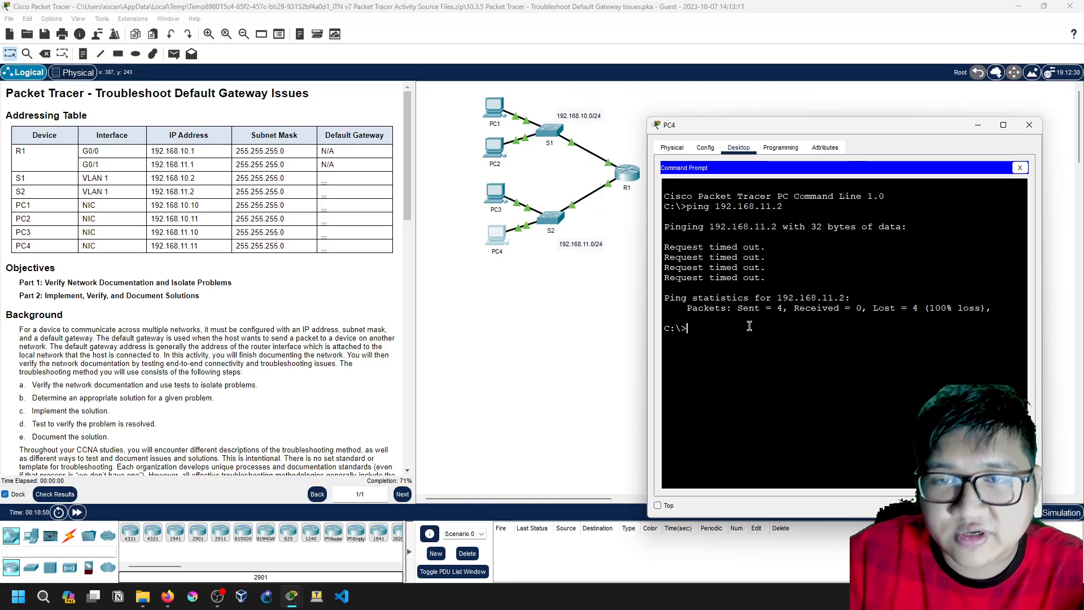
pyautogui.write('ipconfig')
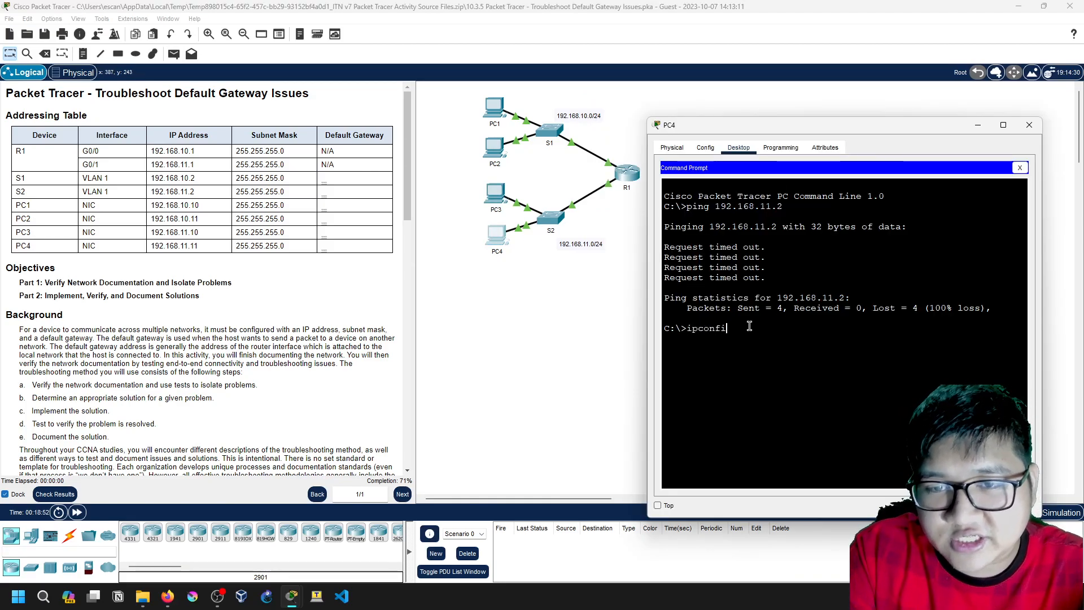
pyautogui.press('Return')
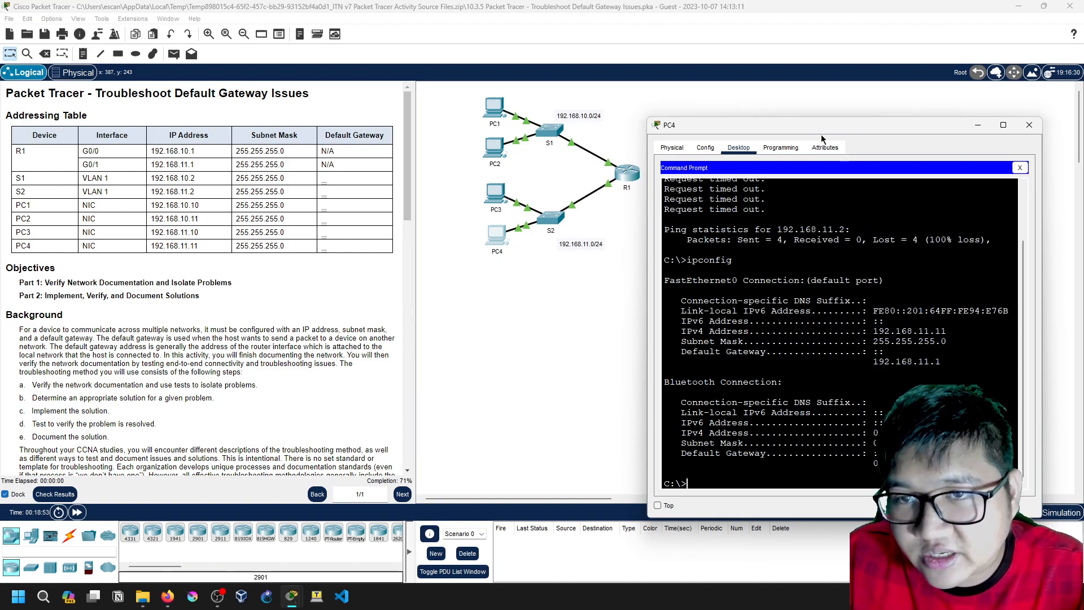
pyautogui.moveTo(824, 124); pyautogui.dragTo(781, 104)
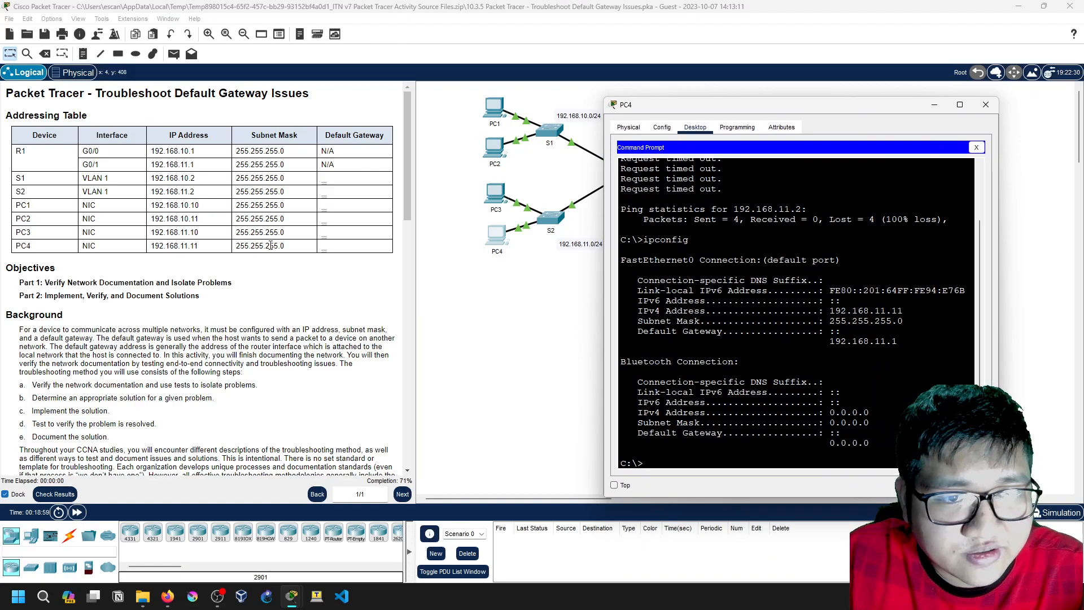
pyautogui.scroll(-3, 196, 328)
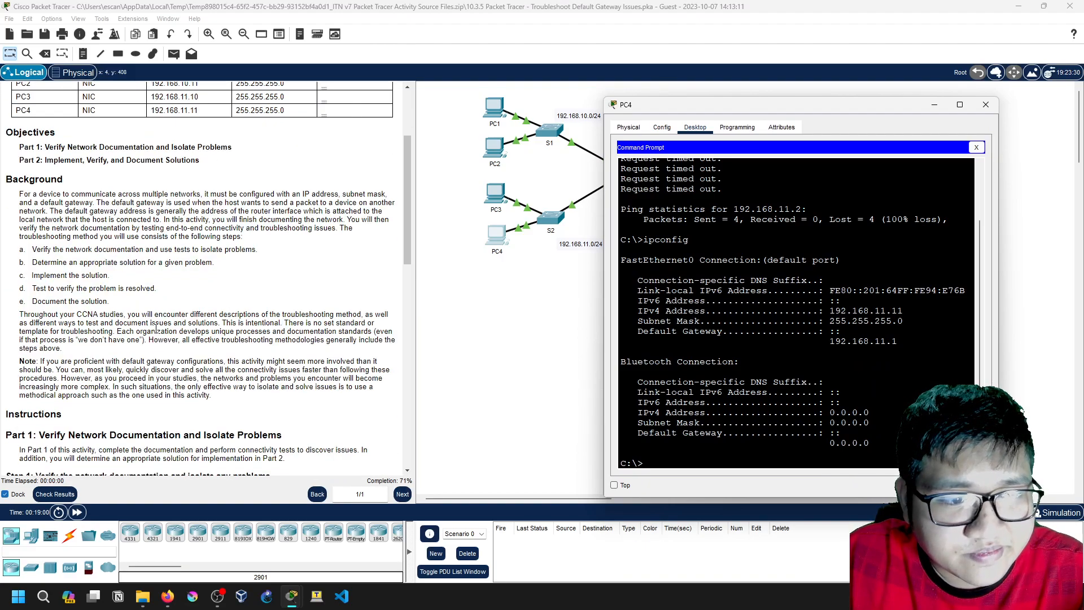
pyautogui.click(993, 106)
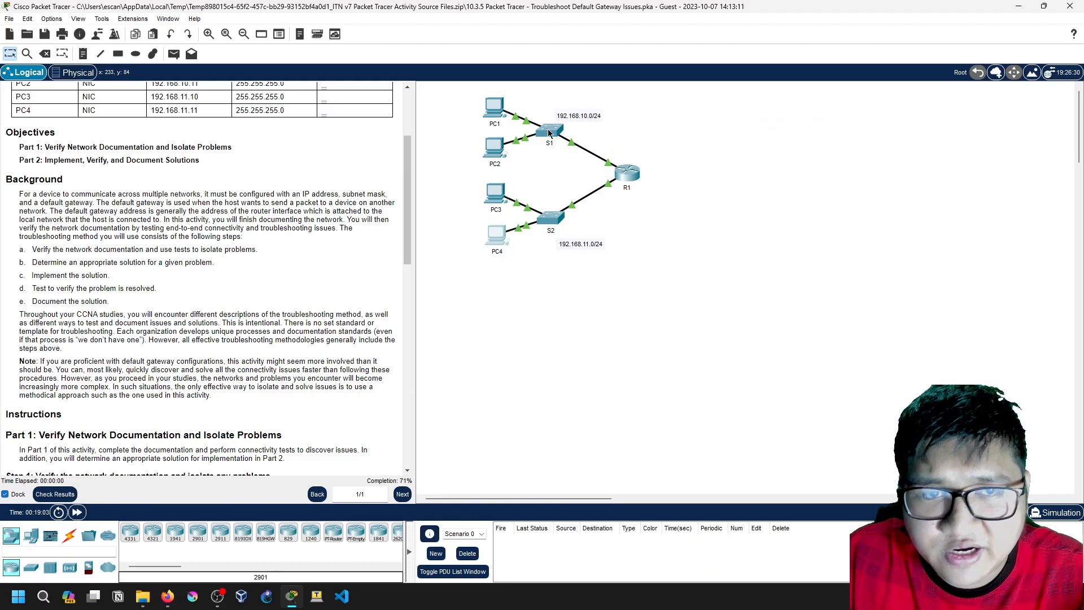
# Open switch S1's command line, widen its window and enter privileged EXEC mode.
pyautogui.click(538, 137)
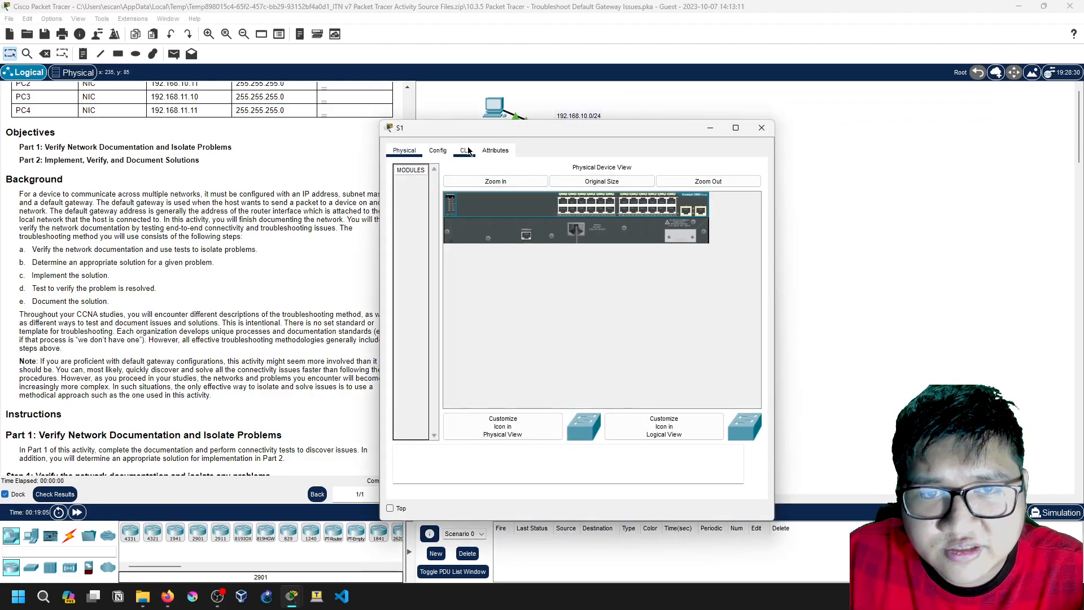
pyautogui.click(464, 150)
pyautogui.moveTo(775, 288); pyautogui.dragTo(966, 284)
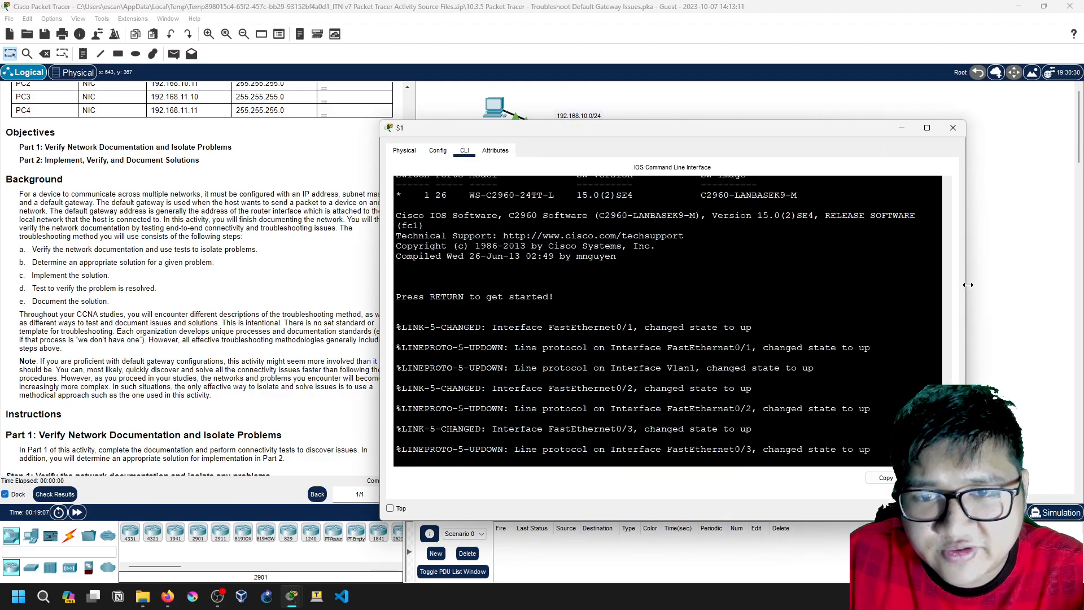
pyautogui.scroll(2, 209, 315)
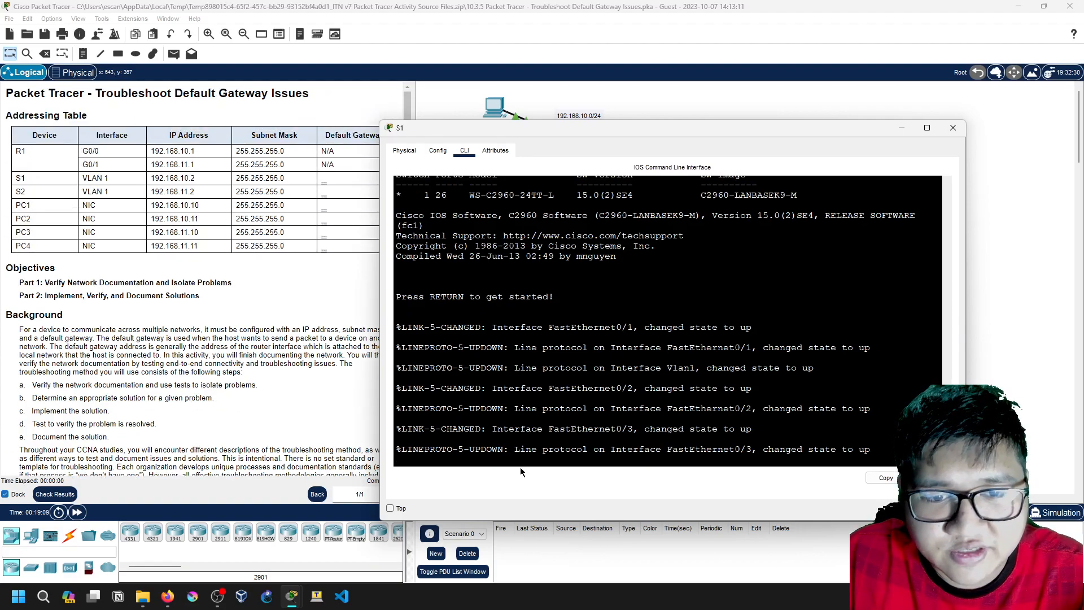
pyautogui.press('Return')
pyautogui.press('Return')
pyautogui.write('en')
pyautogui.press('Return')
# List S1's interfaces with sh ip int brief, compare the Vlan1 address with the Addressing Table, and close the S1 window.
pyautogui.write('sh ip int brief')
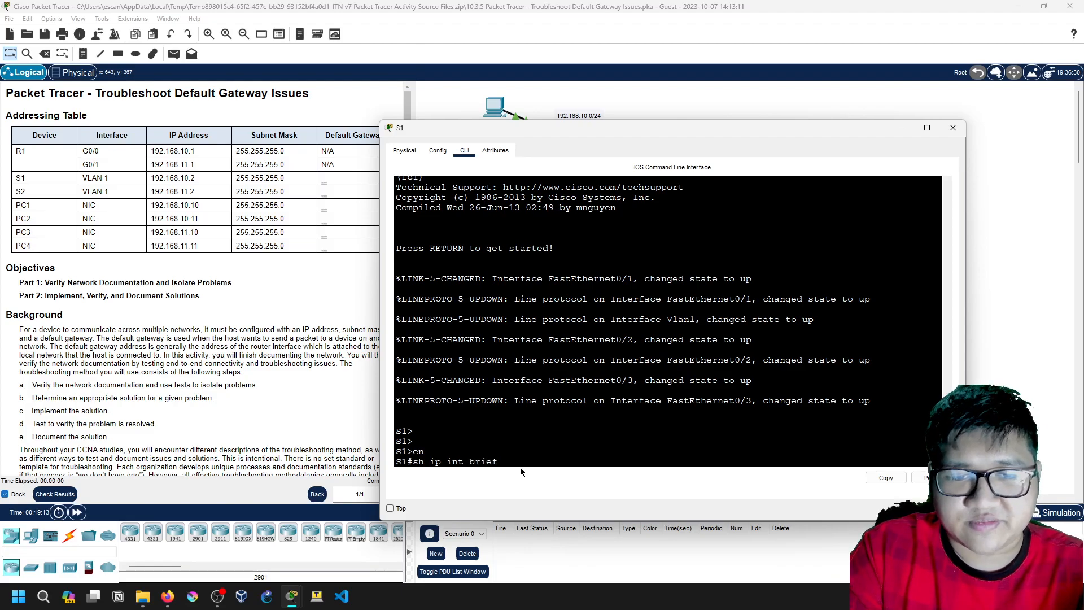
pyautogui.press('Return')
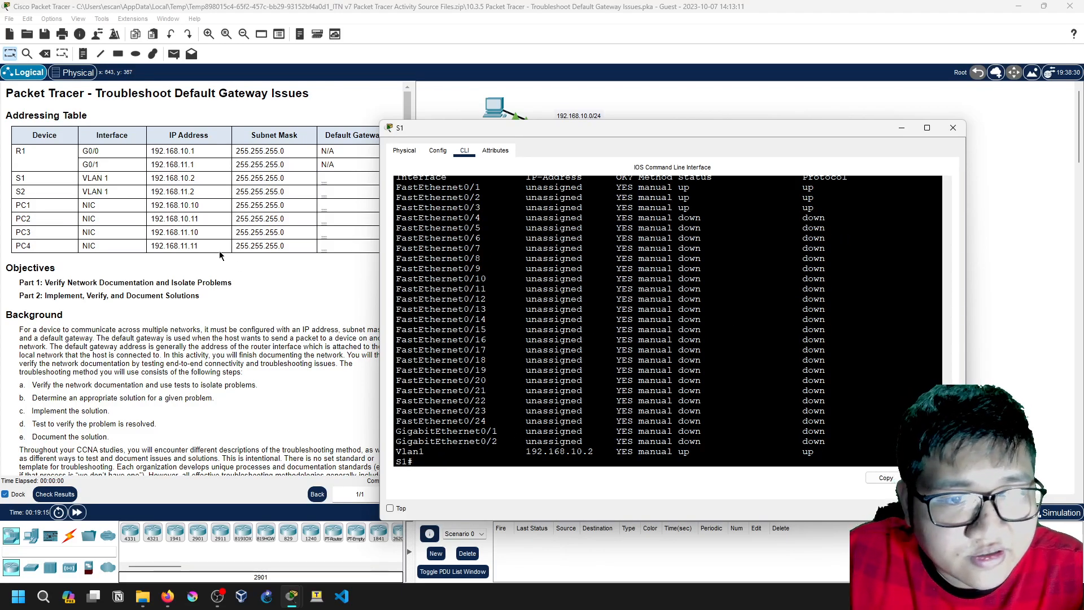
pyautogui.click(193, 179)
pyautogui.click(541, 138)
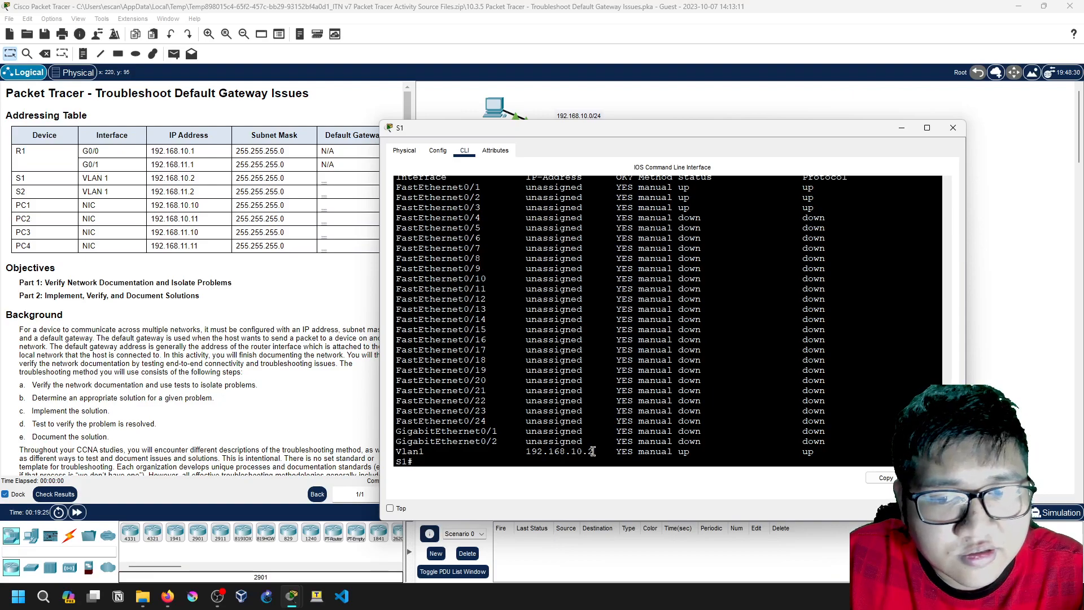
pyautogui.click(953, 127)
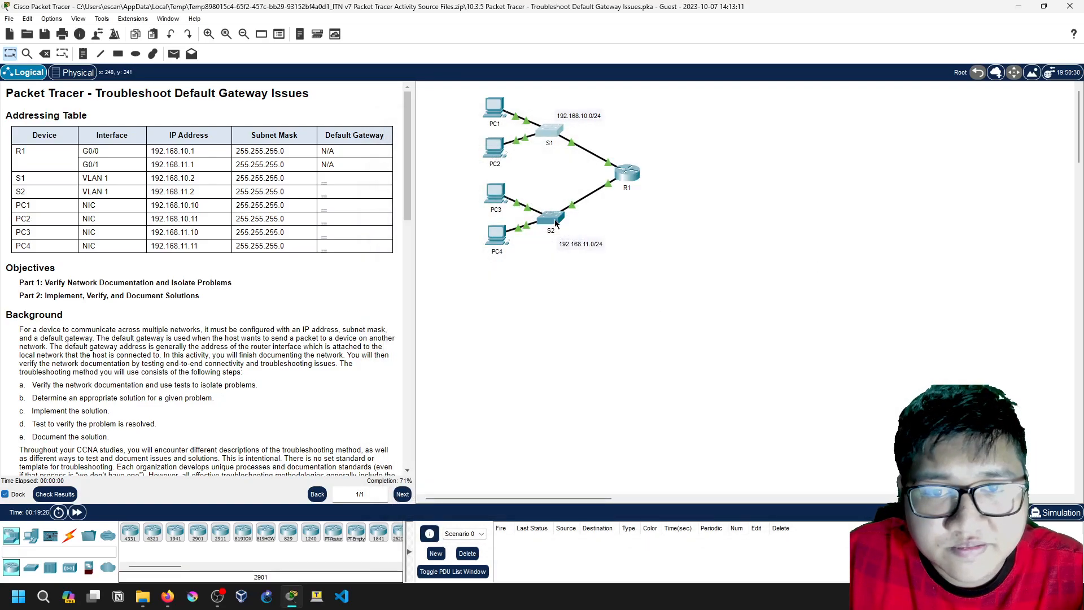
# Reopen switch S2's command line and exit interface and global configuration modes back to privileged EXEC mode.
pyautogui.click(557, 222)
pyautogui.press('Return')
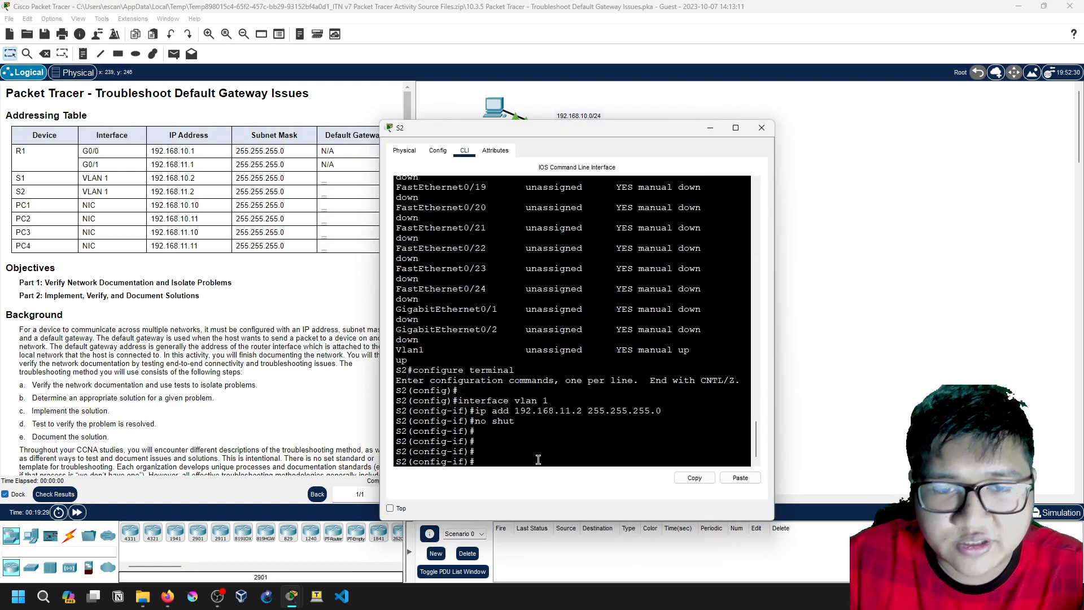
pyautogui.write('exit')
pyautogui.press('Return')
pyautogui.press('Return')
pyautogui.write('exit')
pyautogui.press('Return')
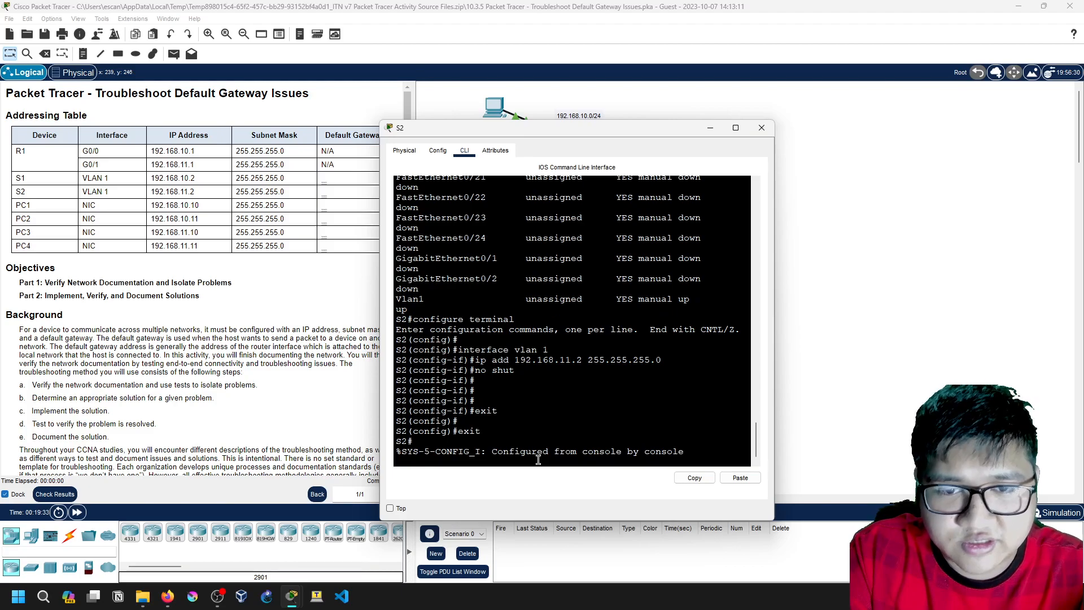
# List S2's interfaces with sh ip int brief, compare the Vlan1 address with the Addressing Table, and close the S2 window.
pyautogui.press('Return')
pyautogui.write('sh i')
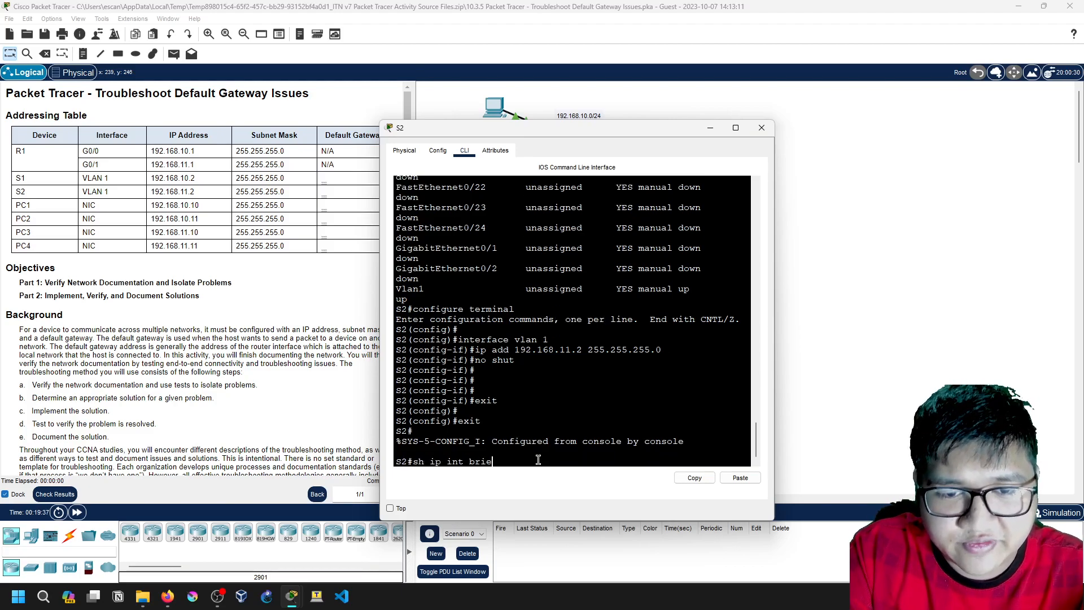
pyautogui.write('p int brie')
pyautogui.press('Return')
pyautogui.moveTo(523, 444); pyautogui.dragTo(615, 442)
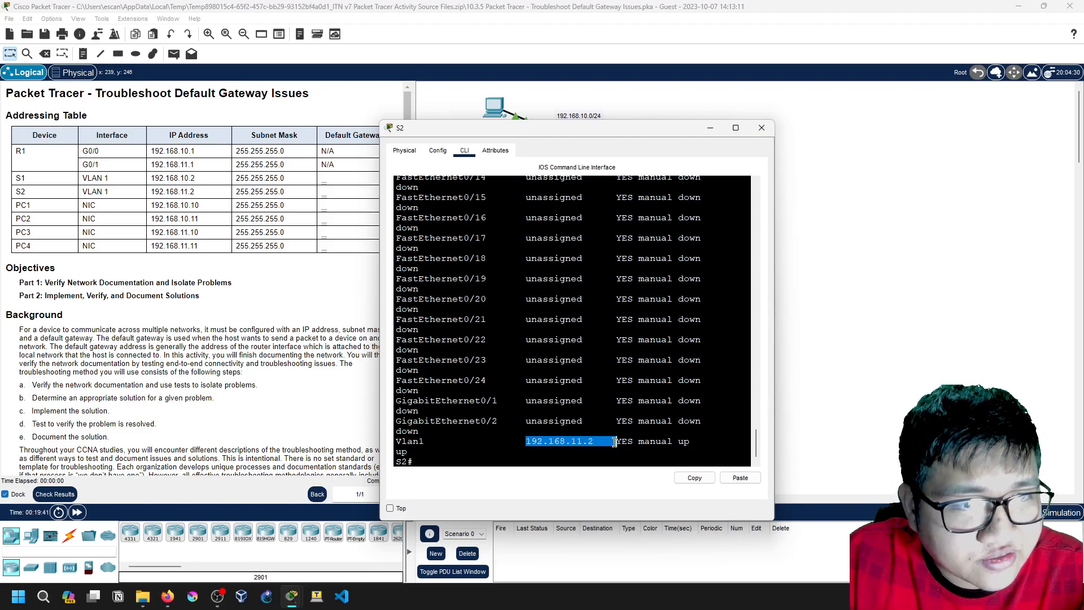
pyautogui.click(760, 128)
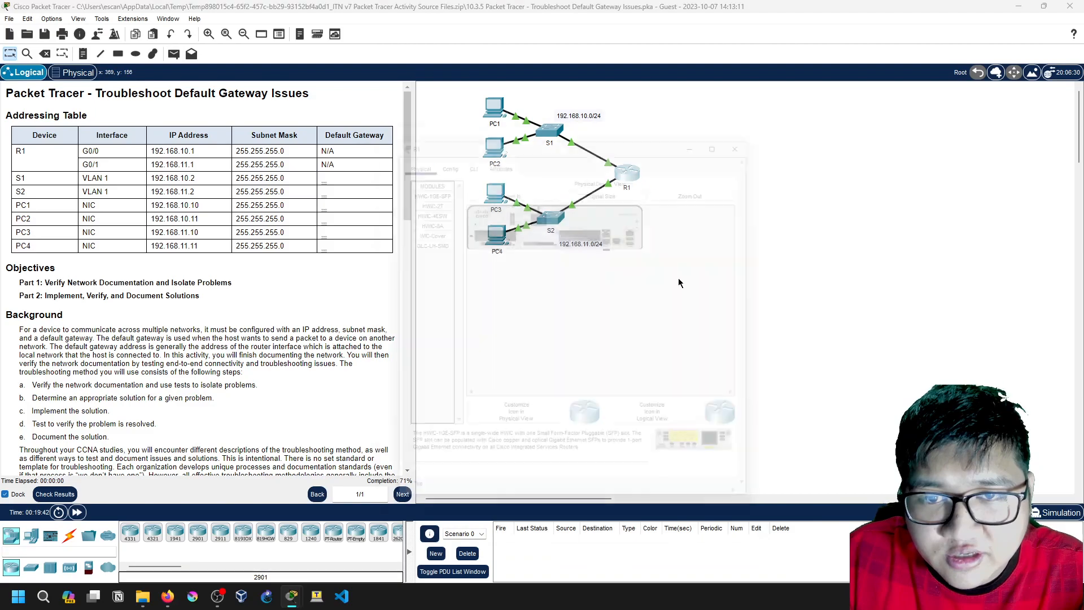
# Open router R1's command line, widen its window and enter privileged EXEC mode.
pyautogui.click(550, 217)
pyautogui.click(464, 150)
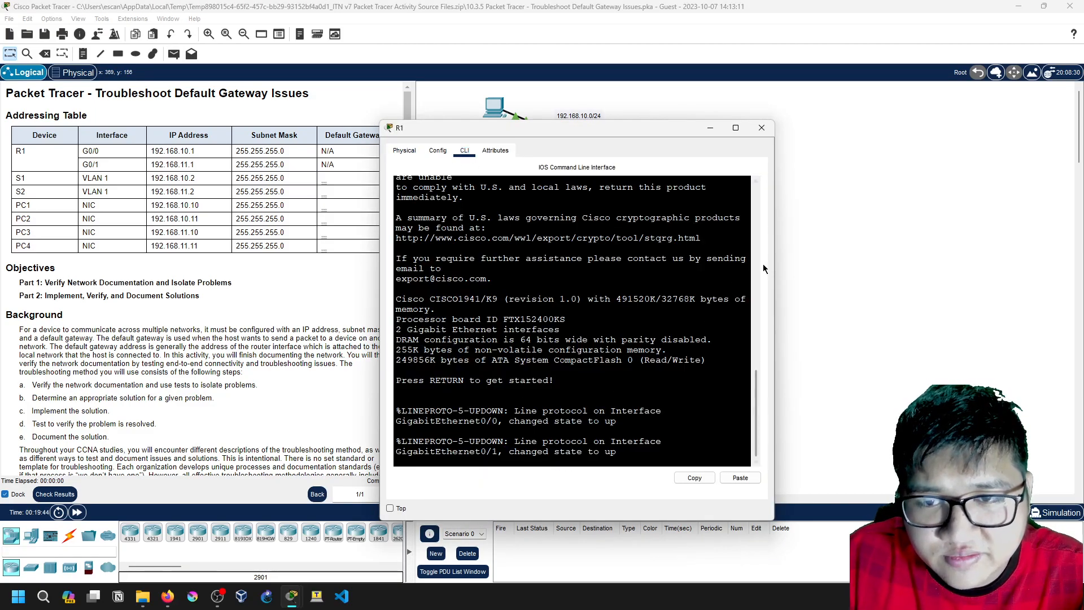
pyautogui.moveTo(775, 262); pyautogui.dragTo(1040, 262)
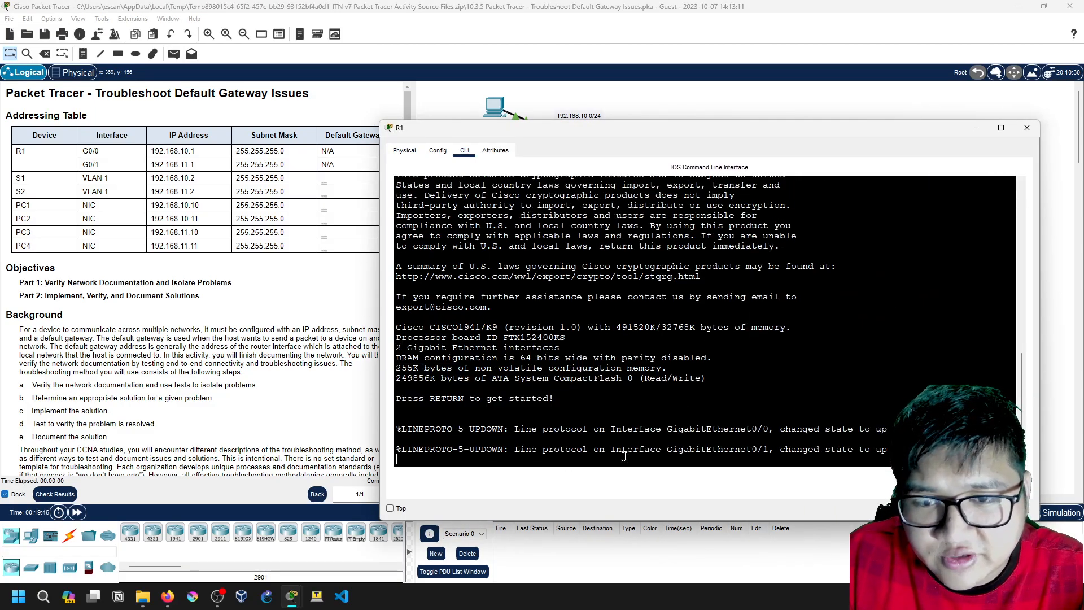
pyautogui.press('Return')
pyautogui.press('Return')
pyautogui.write('en')
pyautogui.press('Return')
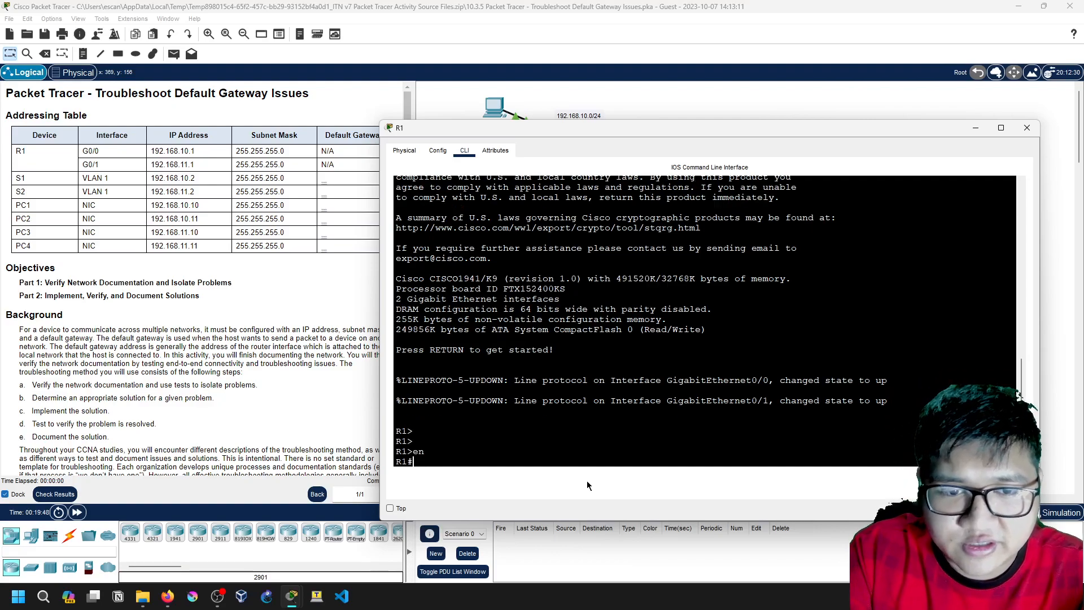
# List R1's interfaces with sh ip int brief and compare the G0/0 and G0/1 addresses with the Addressing Table.
pyautogui.write('sh ip int bri')
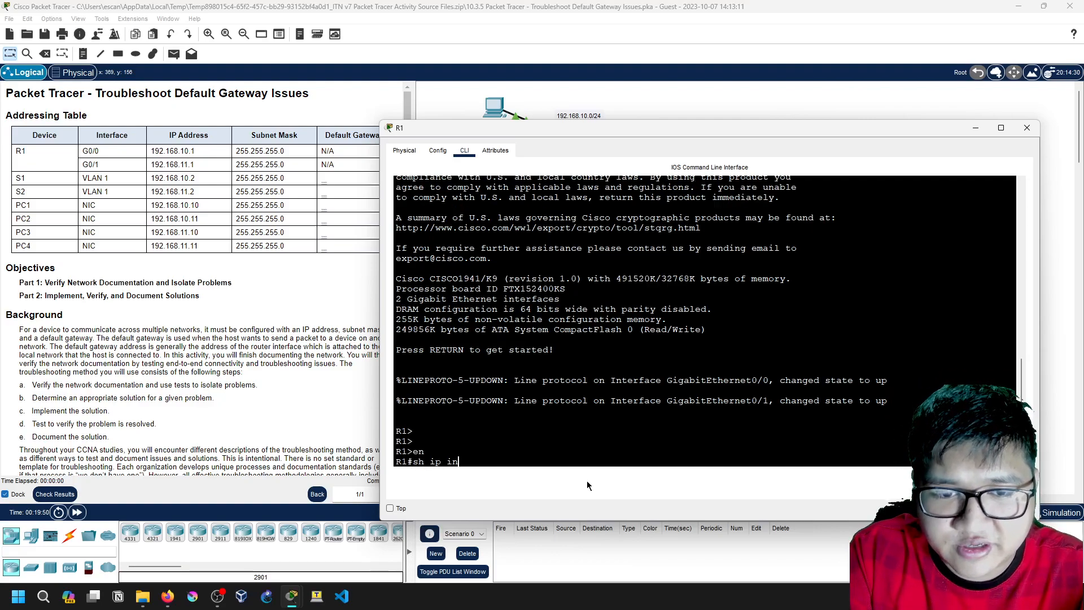
pyautogui.press('Tab')
pyautogui.press('Return')
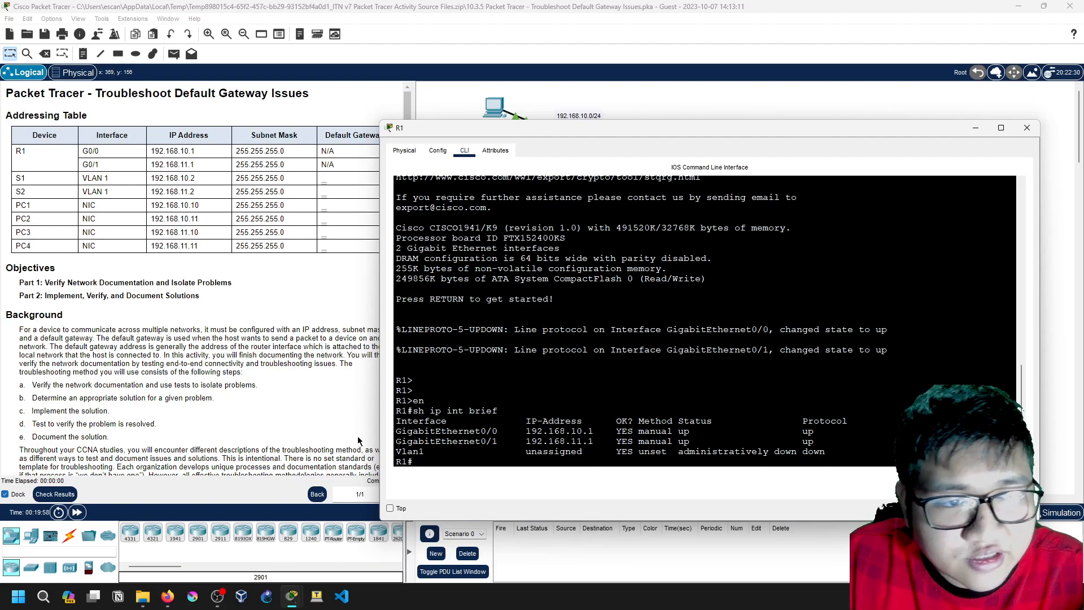
# Read the remaining troubleshooting instructions through Part 2, Step 3, and close the R1 window.
pyautogui.scroll(-1, 291, 410)
pyautogui.scroll(-10, 291, 409)
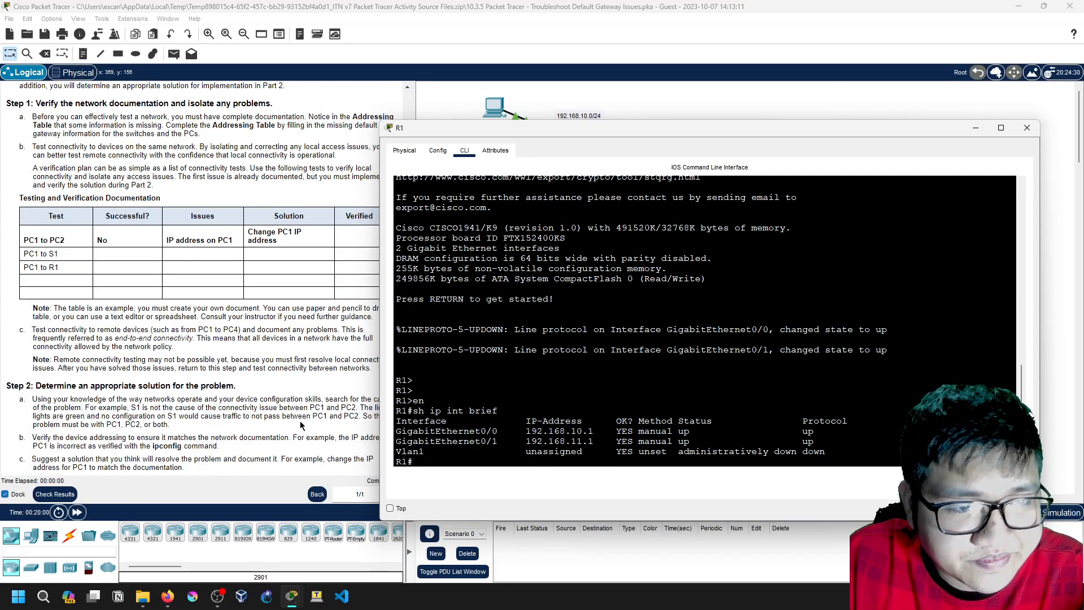
pyautogui.scroll(-5, 302, 422)
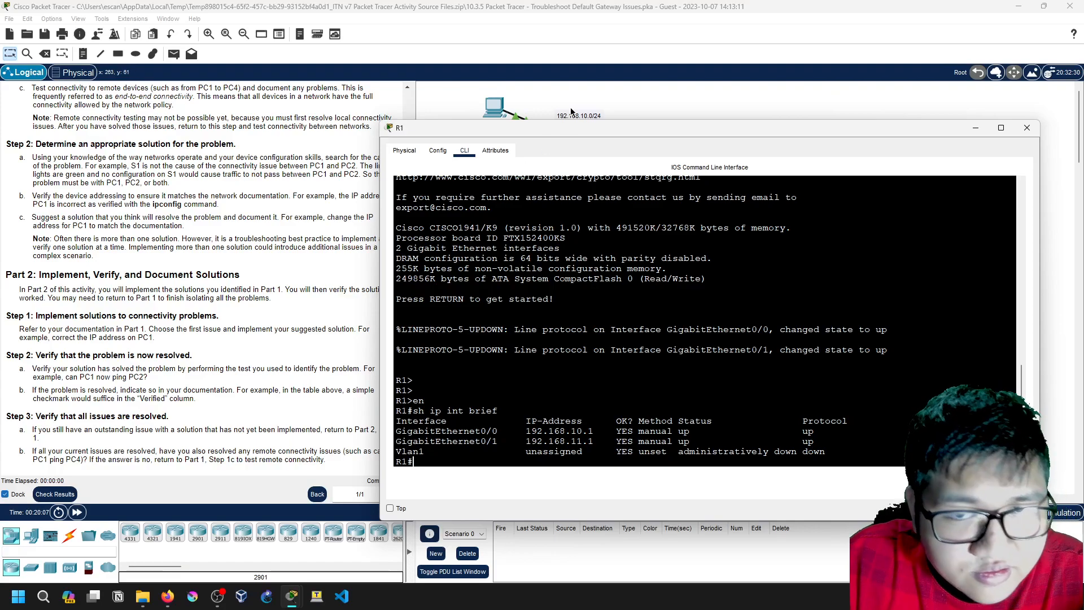
pyautogui.moveTo(568, 129); pyautogui.dragTo(673, 65)
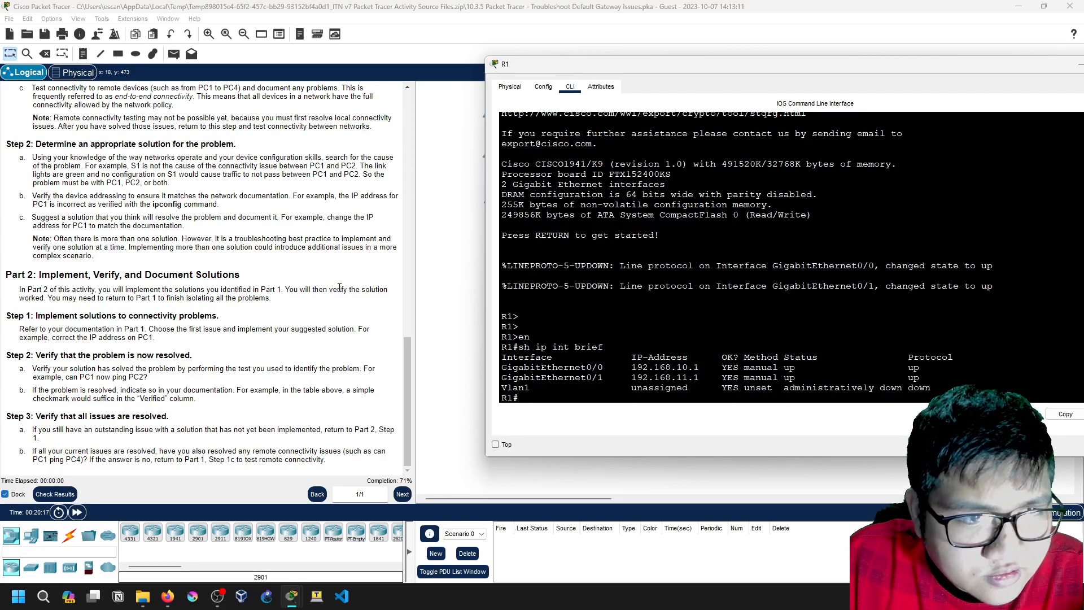
pyautogui.scroll(1, 333, 286)
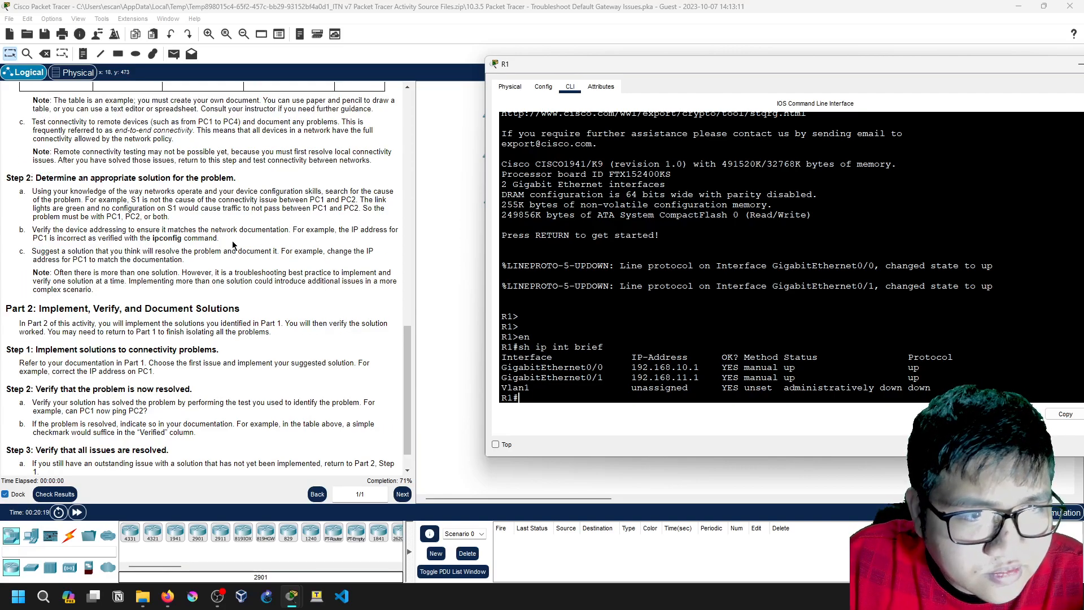
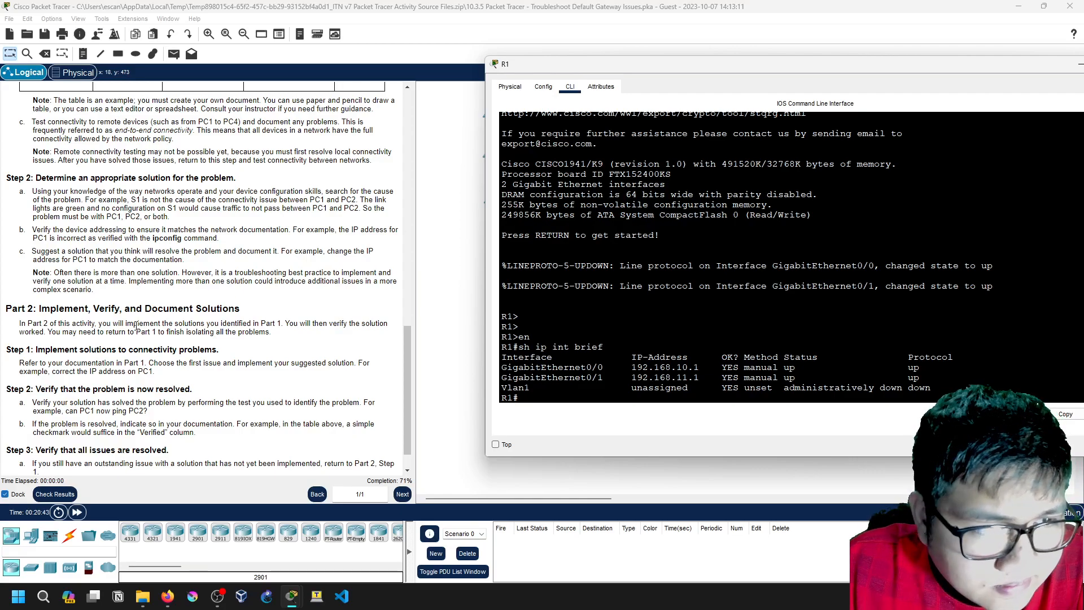
pyautogui.scroll(-1, 127, 321)
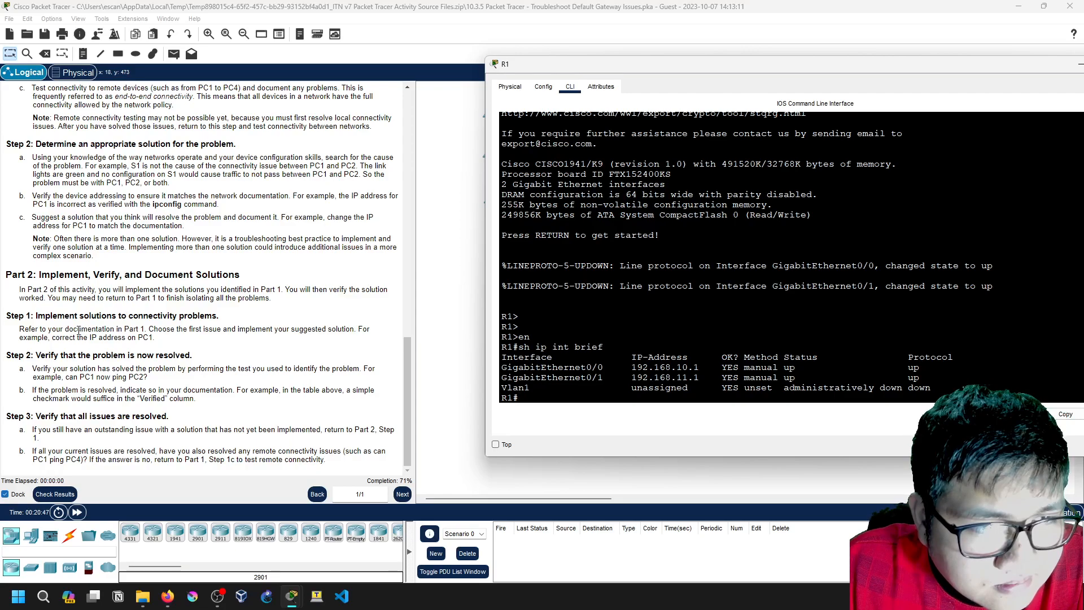
pyautogui.moveTo(944, 62); pyautogui.dragTo(830, 81)
pyautogui.click(1019, 83)
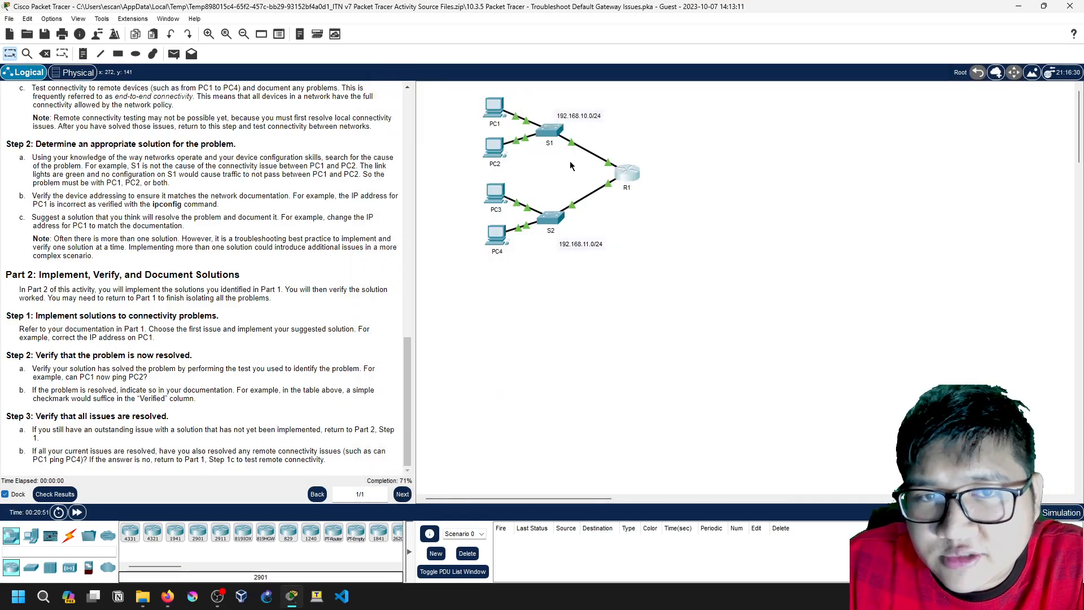
# Open PC1's Command Prompt beside the topology and bring the Addressing Table into view.
pyautogui.click(495, 114)
pyautogui.click(649, 229)
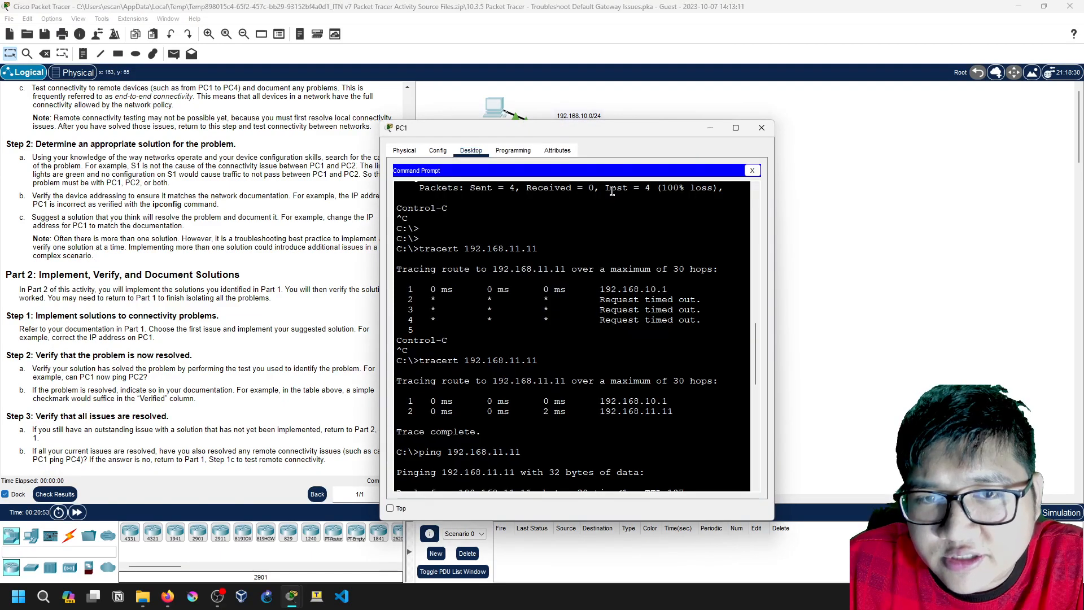
pyautogui.moveTo(568, 139); pyautogui.dragTo(827, 105)
pyautogui.scroll(10, 281, 170)
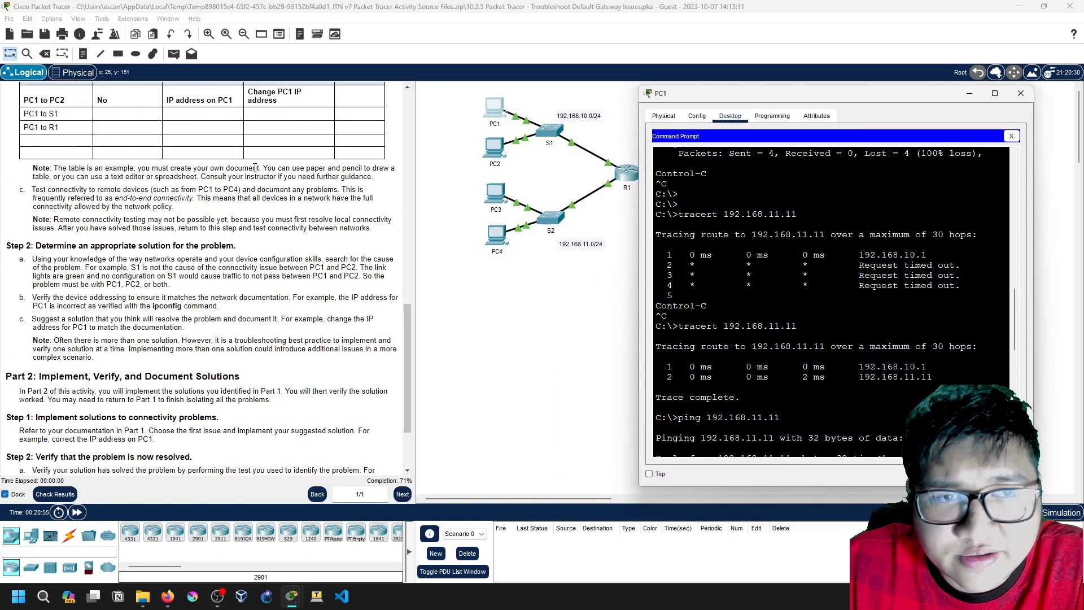
pyautogui.scroll(15, 281, 175)
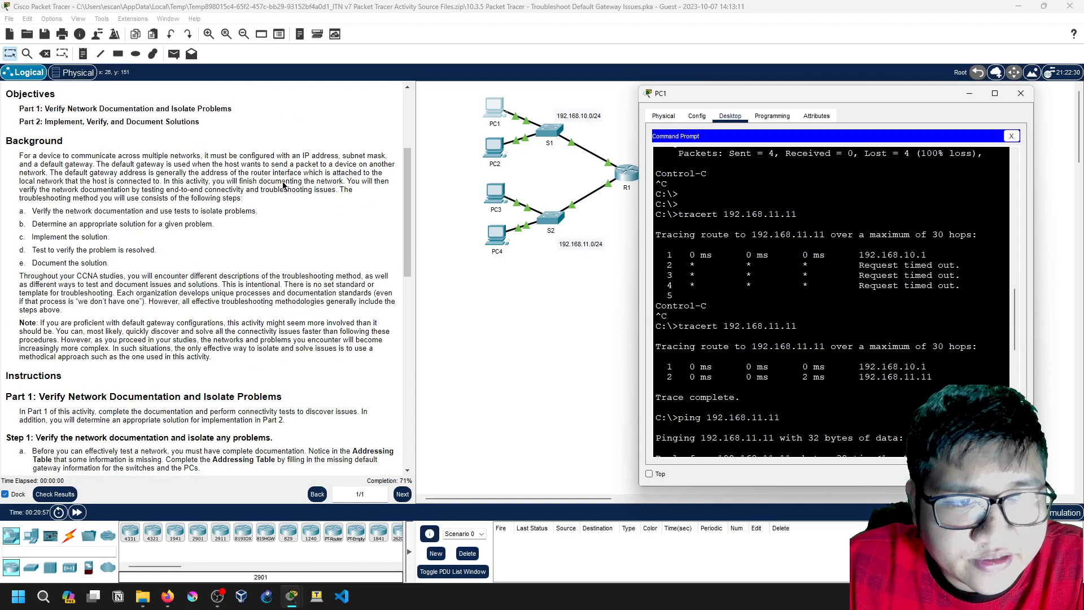
pyautogui.scroll(-15, 723, 441)
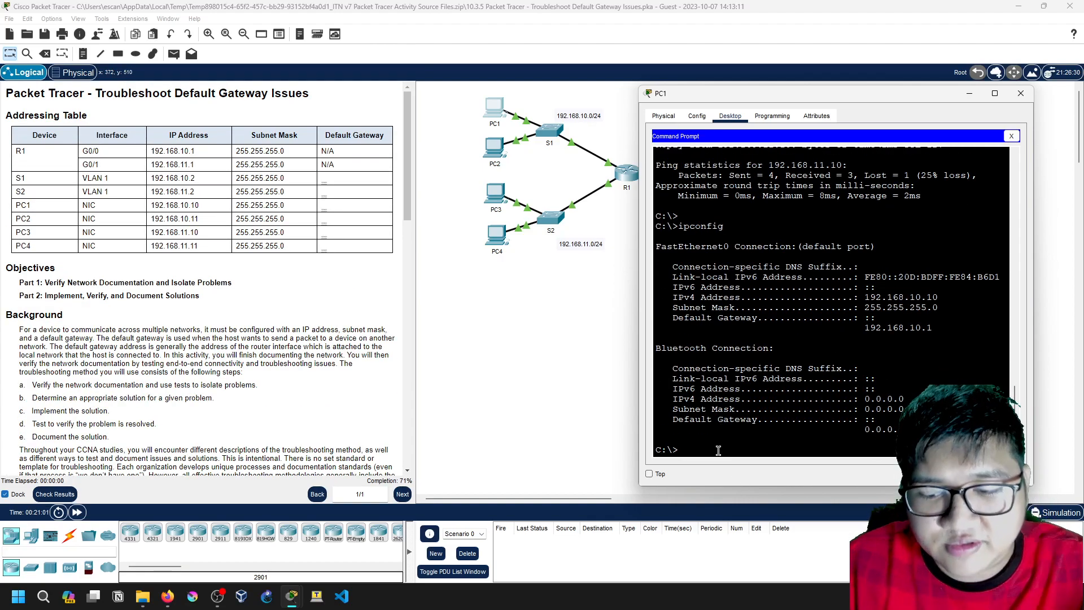
pyautogui.write('ipconfig')
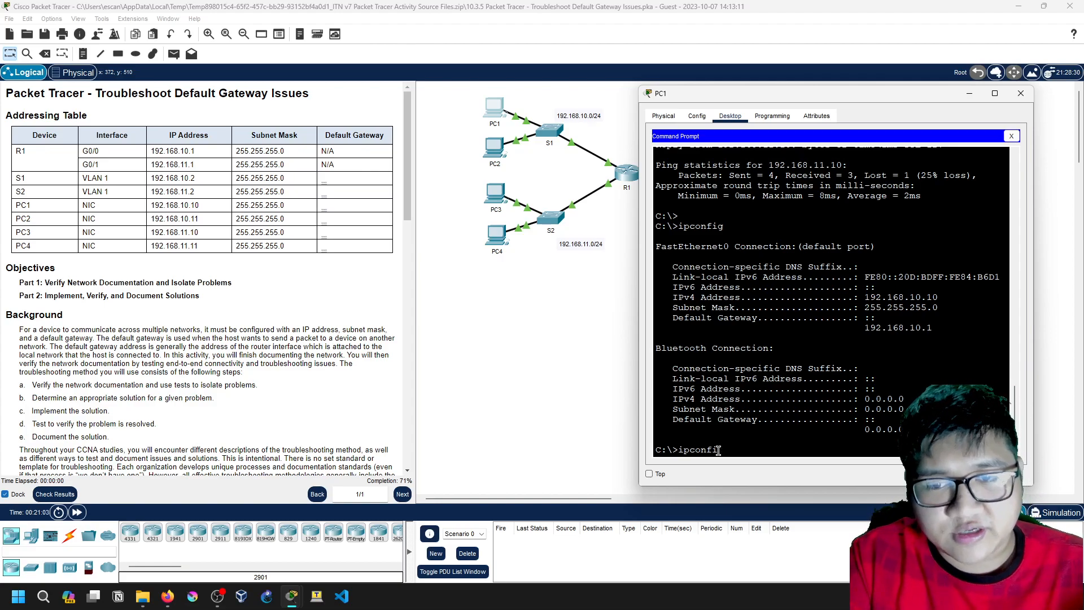
pyautogui.press('BackSpace')
pyautogui.press('BackSpace')
pyautogui.press('BackSpace')
pyautogui.press('BackSpace')
pyautogui.press('BackSpace')
pyautogui.press('BackSpace')
pyautogui.press('BackSpace')
pyautogui.press('BackSpace')
# Ping R1's G0/0 address 192.168.10.1 from PC1 and stop the ping early.
pyautogui.write('ping 192')
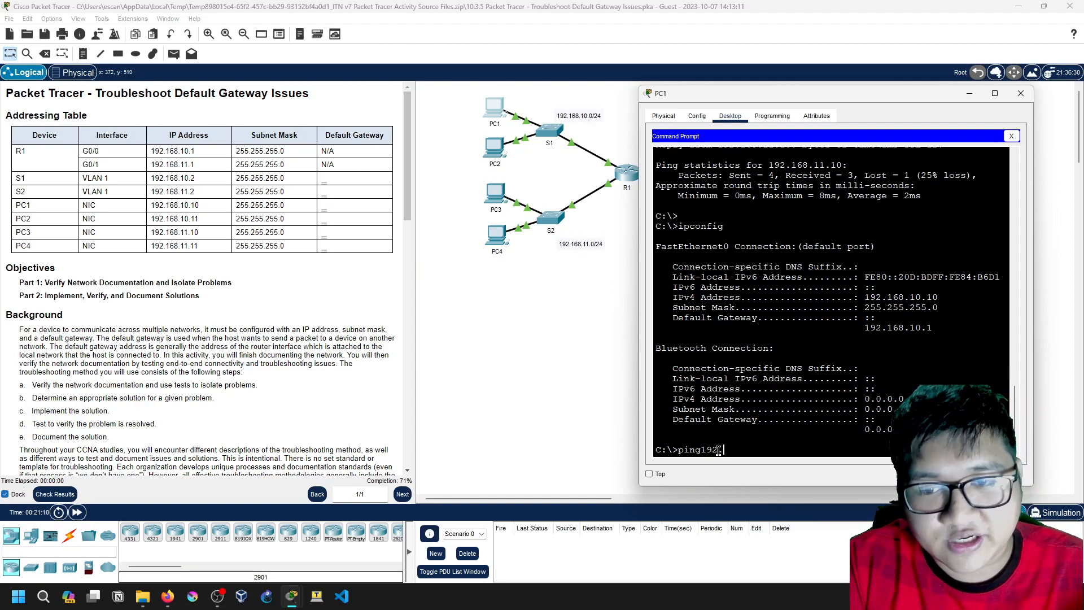
pyautogui.press('BackSpace')
pyautogui.press('BackSpace')
pyautogui.write('192.168.1.')
pyautogui.press('BackSpace')
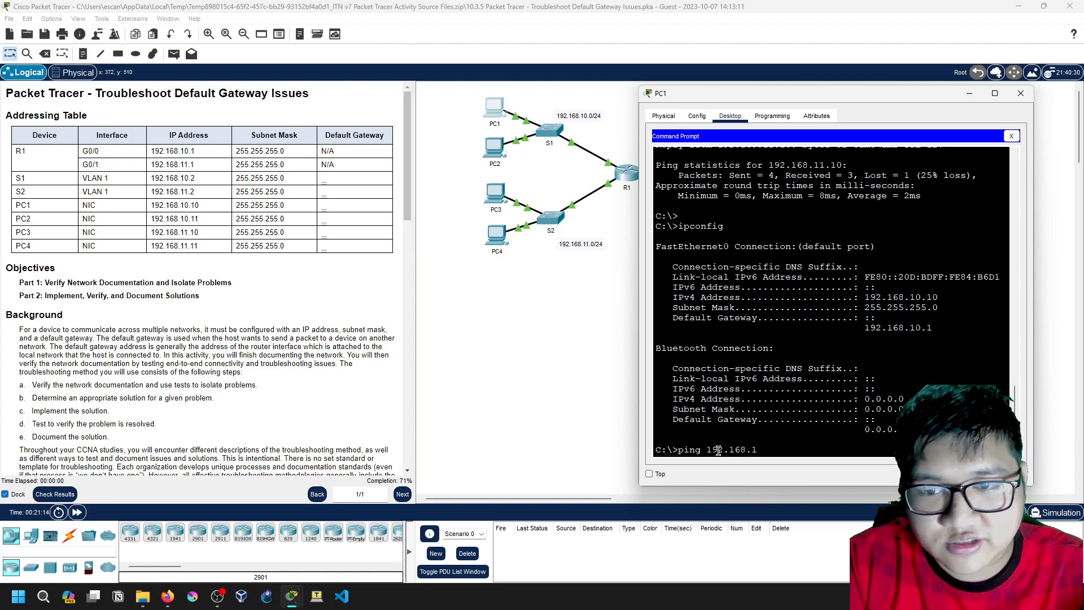
pyautogui.press('Return')
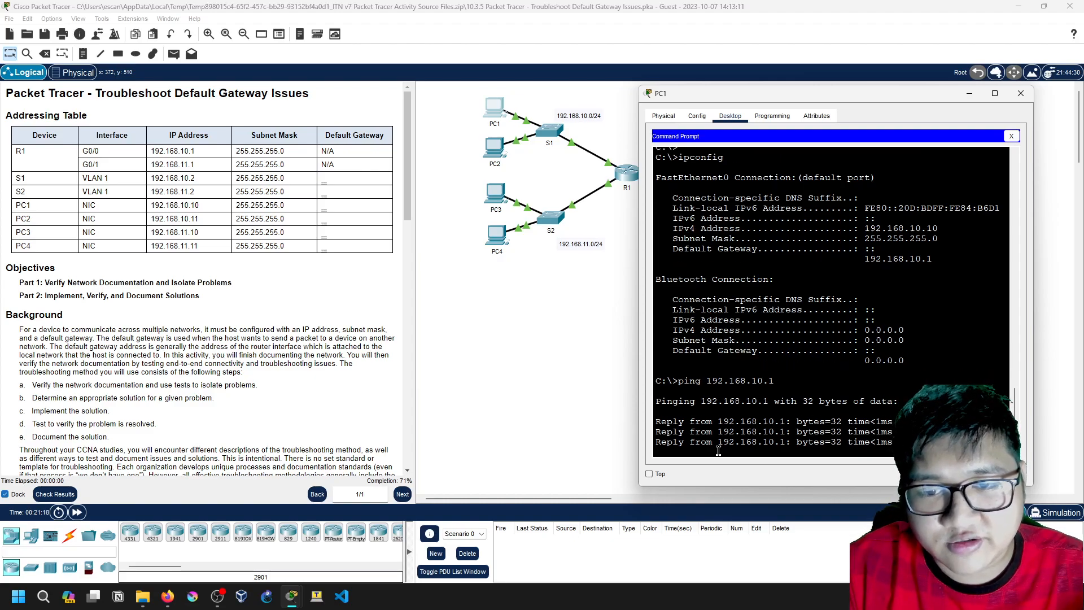
pyautogui.hotkey('ctrl', 'c')
# Ping R1's G0/1 address 192.168.11.1 from PC1 and stop the ping early.
pyautogui.press('Up')
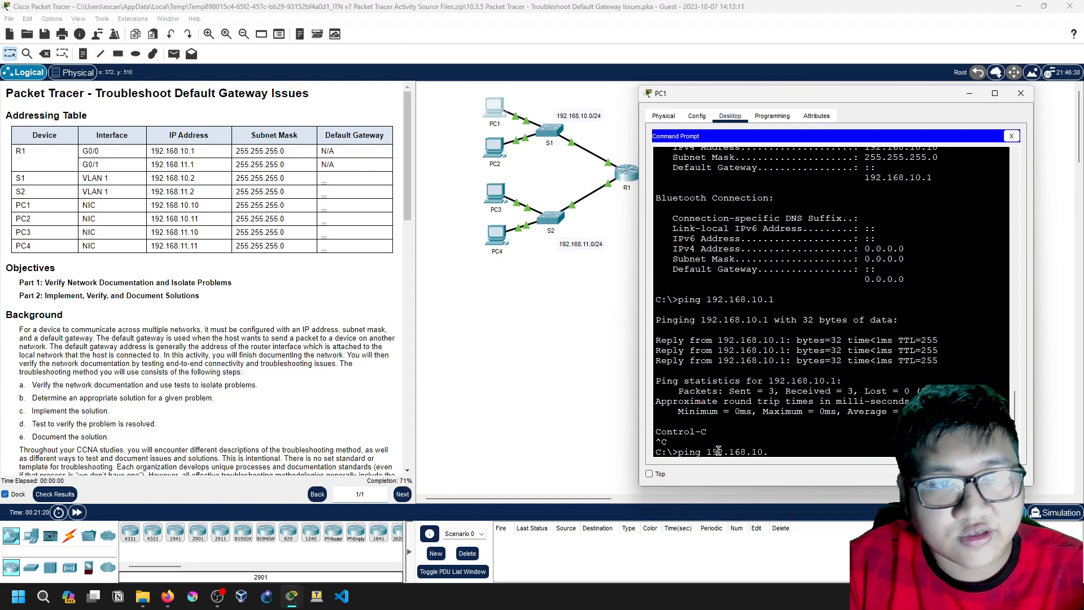
pyautogui.press('BackSpace')
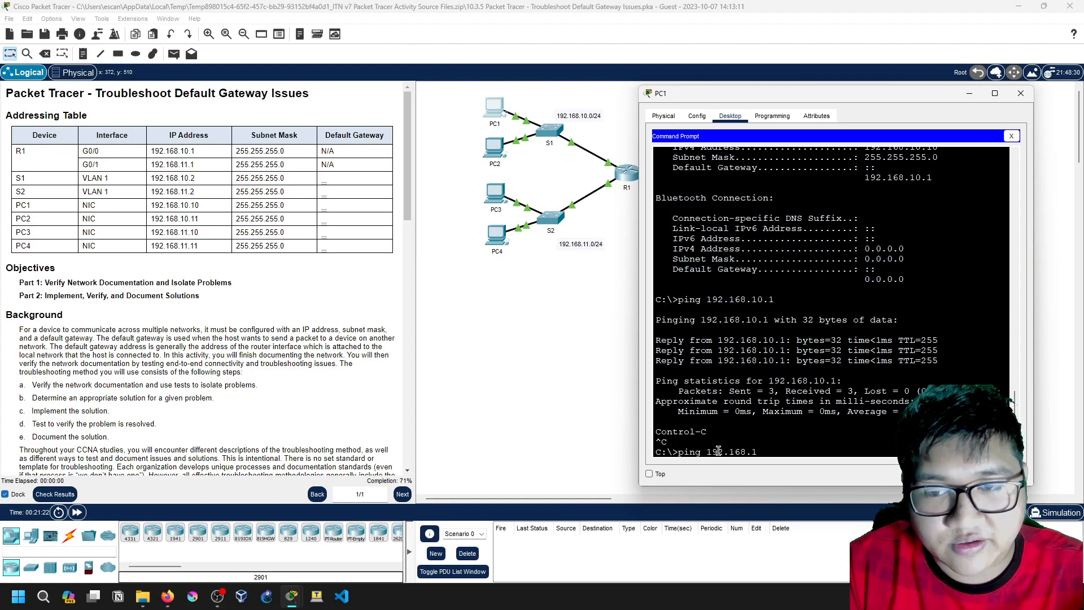
pyautogui.write('1.2')
pyautogui.press('BackSpace')
pyautogui.write('1')
pyautogui.press('Return')
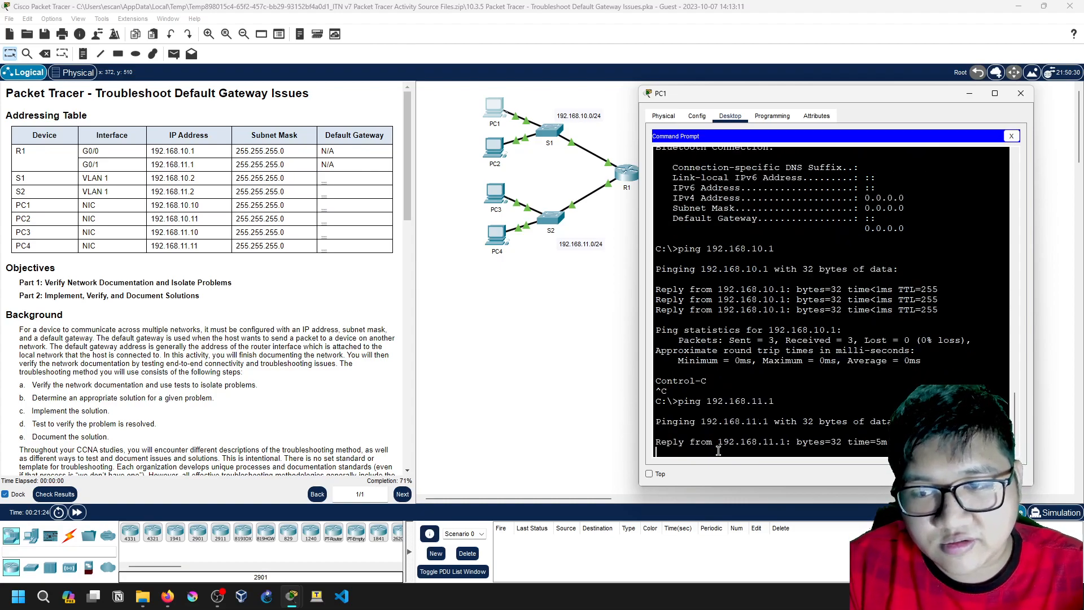
pyautogui.hotkey('ctrl', 'c')
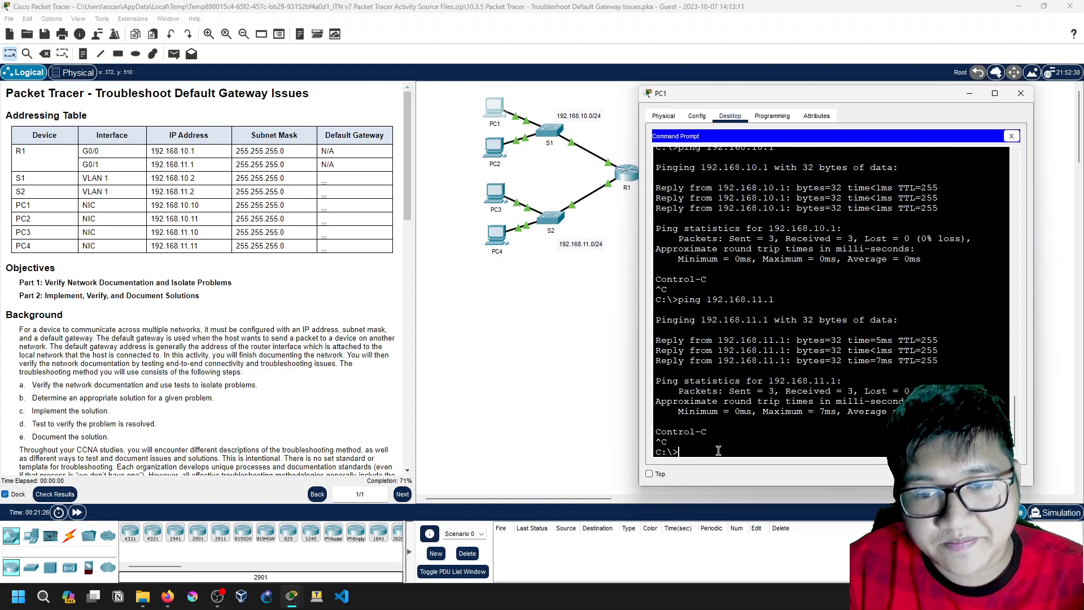
# Ping switch S1 at 192.168.10.2 from PC1 and stop the ping early.
pyautogui.press('Up')
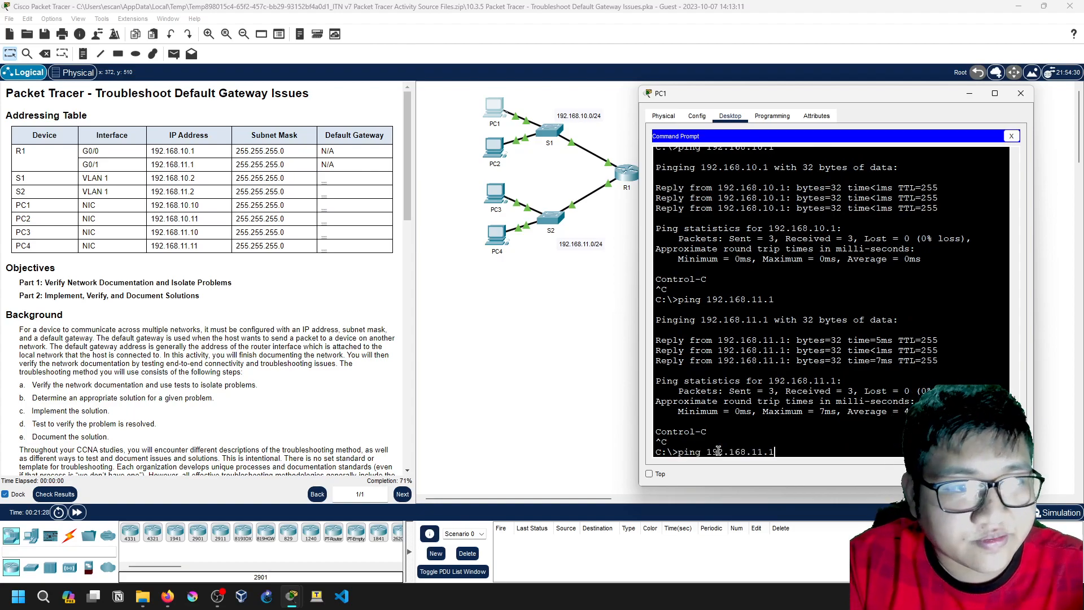
pyautogui.press('BackSpace')
pyautogui.write('0.2')
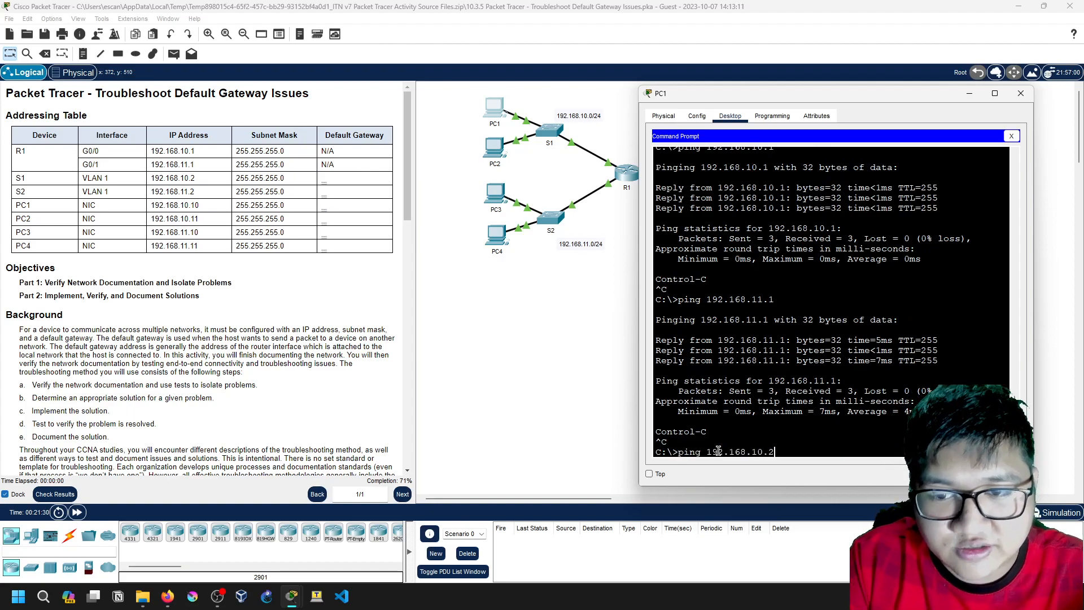
pyautogui.press('Return')
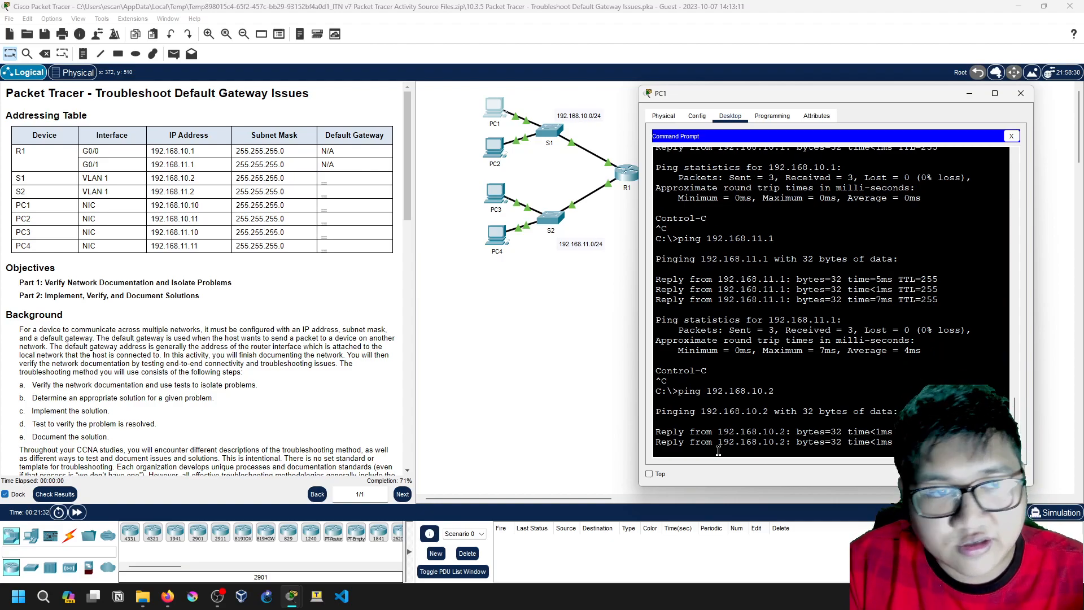
pyautogui.hotkey('ctrl', 'c')
# Ping switch S2 at 192.168.11.2 from PC1 twice.
pyautogui.press('Up')
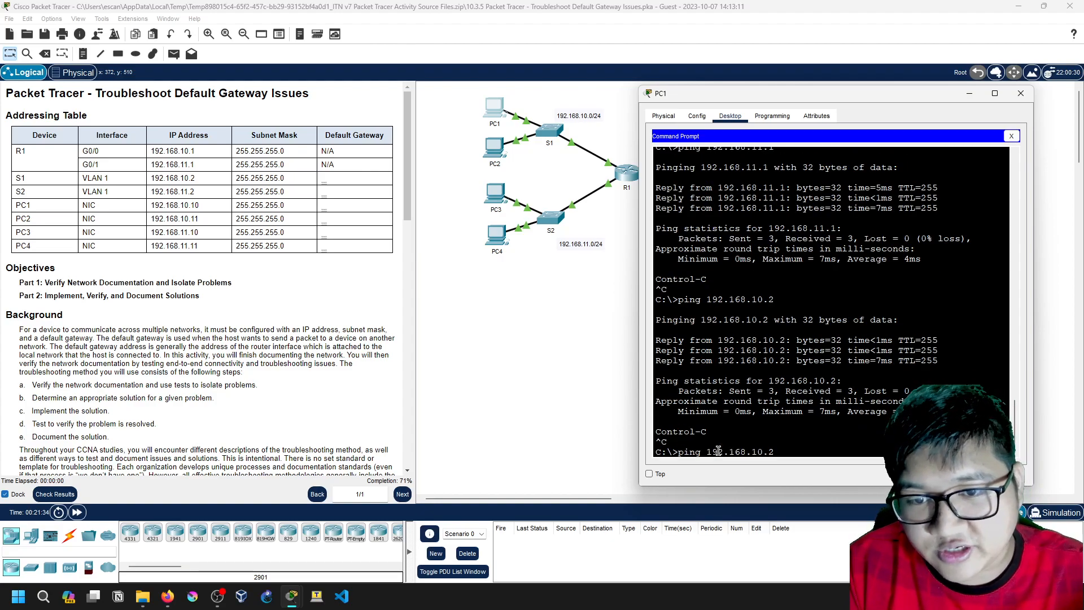
pyautogui.press('BackSpace')
pyautogui.press('BackSpace')
pyautogui.press('BackSpace')
pyautogui.write('1.2')
pyautogui.press('Return')
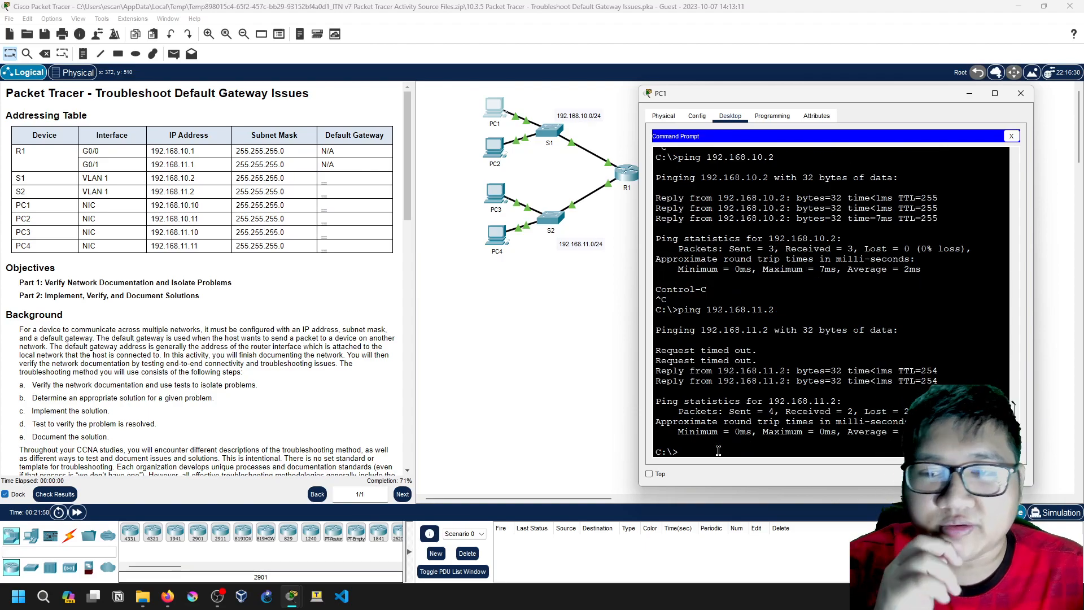
pyautogui.press('Up')
pyautogui.press('Return')
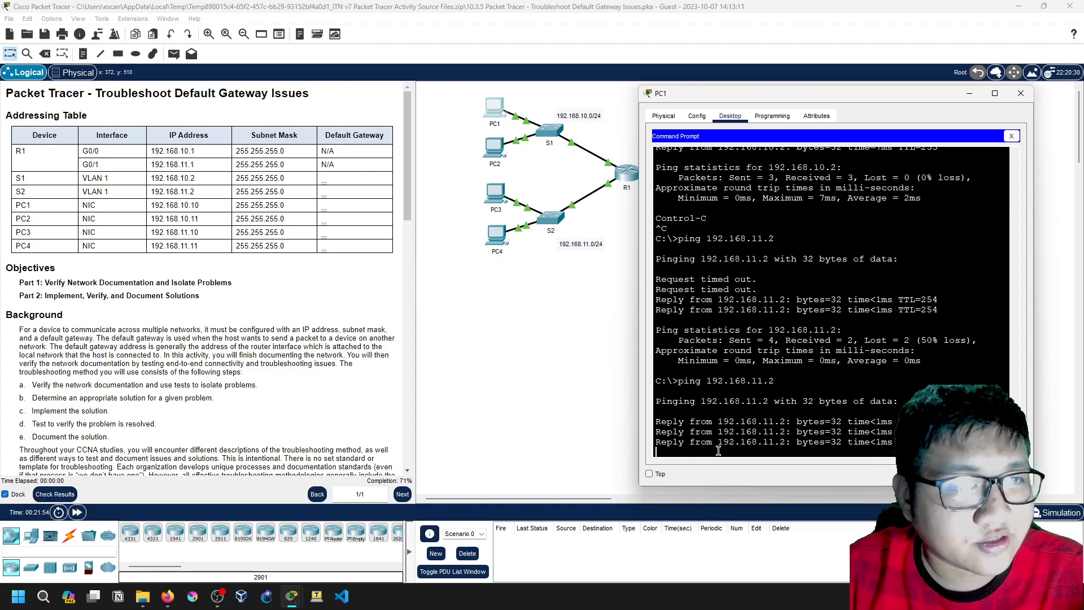
pyautogui.press('Return')
# Ping PC2 at 192.168.10.11 from PC1 and stop the ping early.
pyautogui.press('Up')
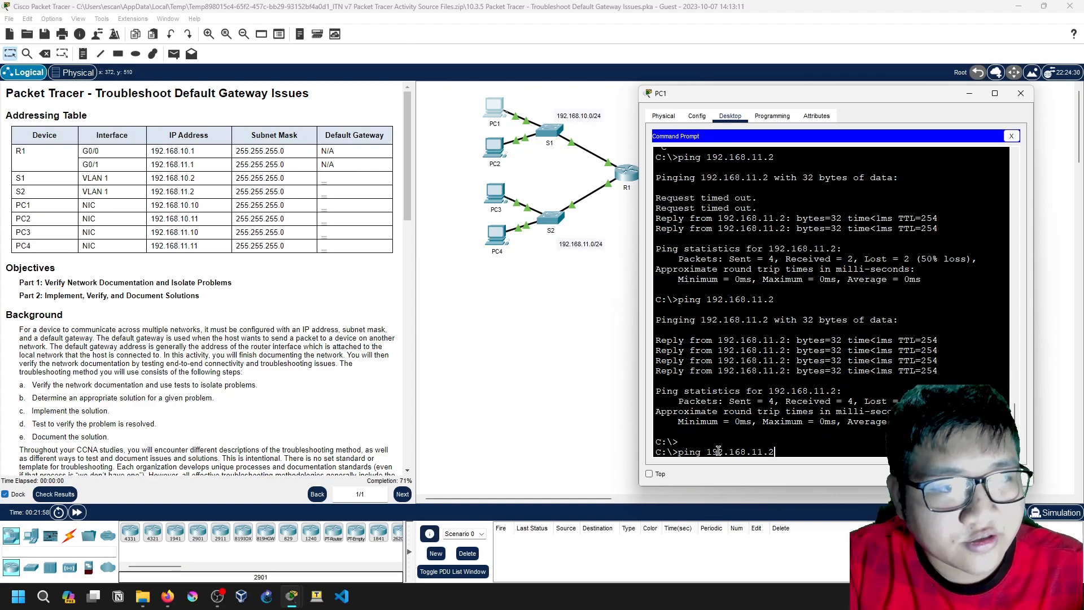
pyautogui.press('BackSpace')
pyautogui.press('BackSpace')
pyautogui.write('10.10')
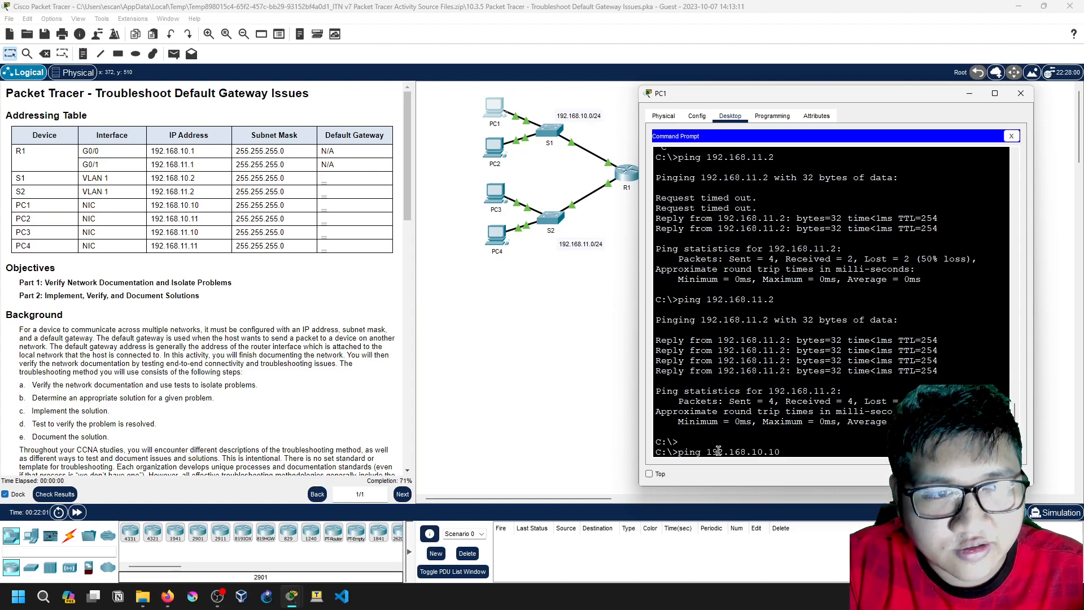
pyautogui.press('BackSpace')
pyautogui.press('BackSpace')
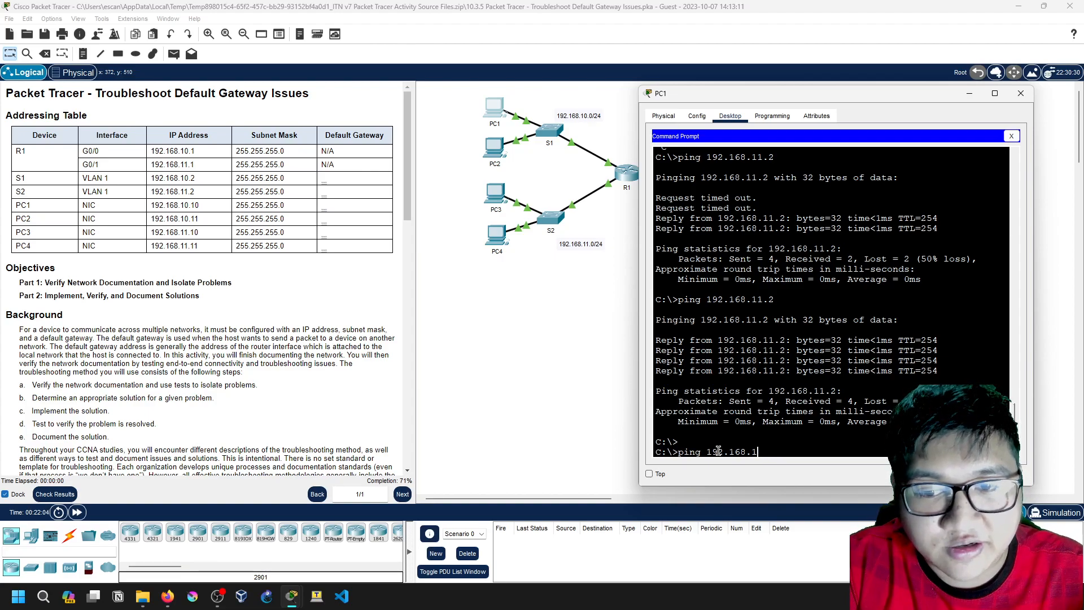
pyautogui.press('BackSpace')
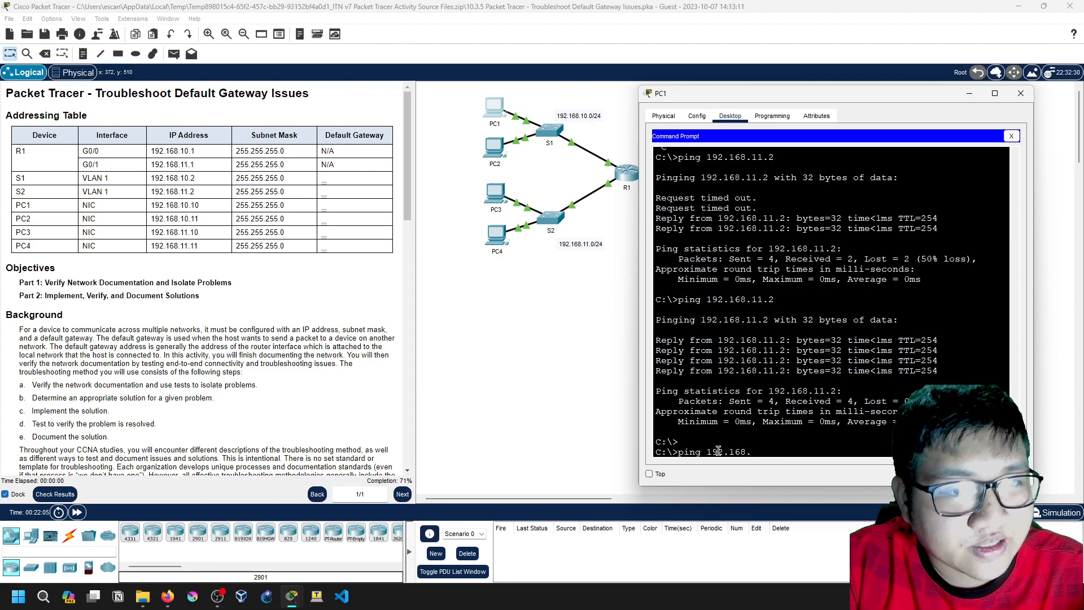
pyautogui.write('10.')
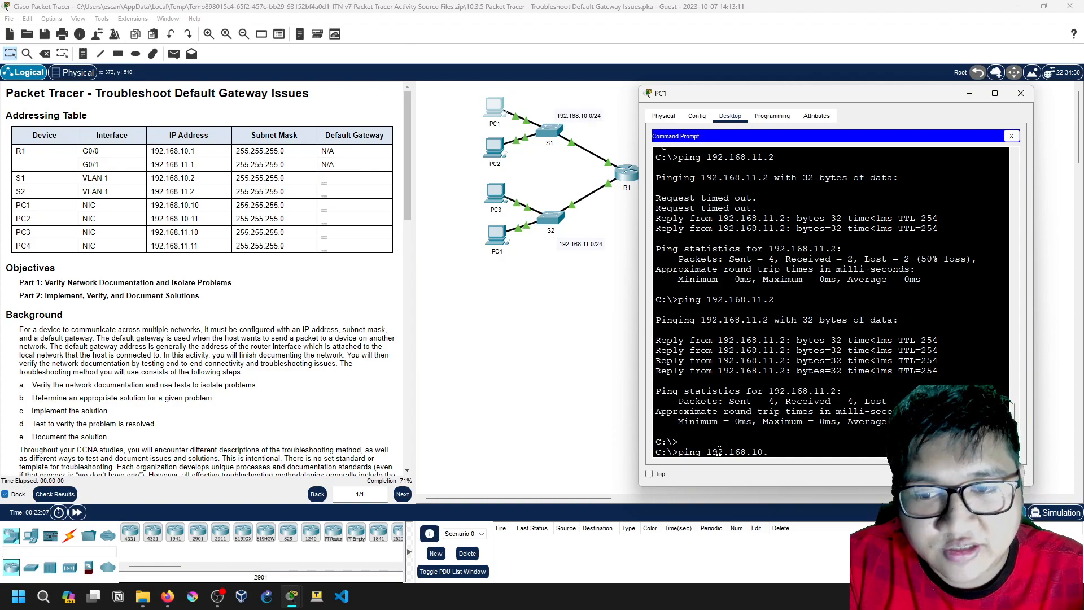
pyautogui.write('11')
pyautogui.press('Return')
pyautogui.hotkey('ctrl', 'c')
# Ping PC3 at 192.168.11.10 from PC1 and stop the ping early.
pyautogui.press('Up')
pyautogui.press('BackSpace')
pyautogui.press('BackSpace')
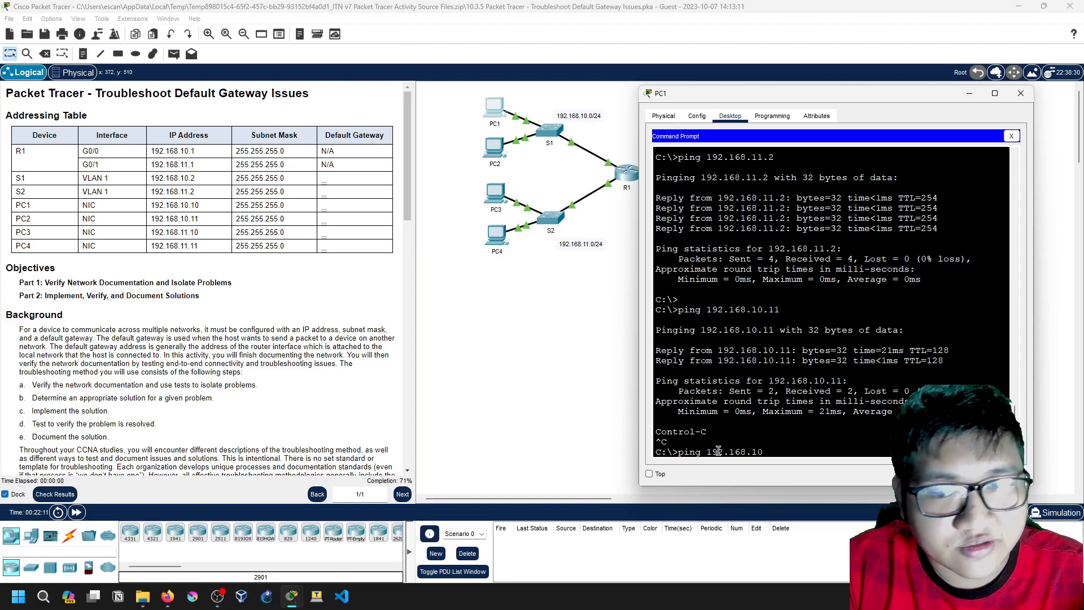
pyautogui.write('1.1')
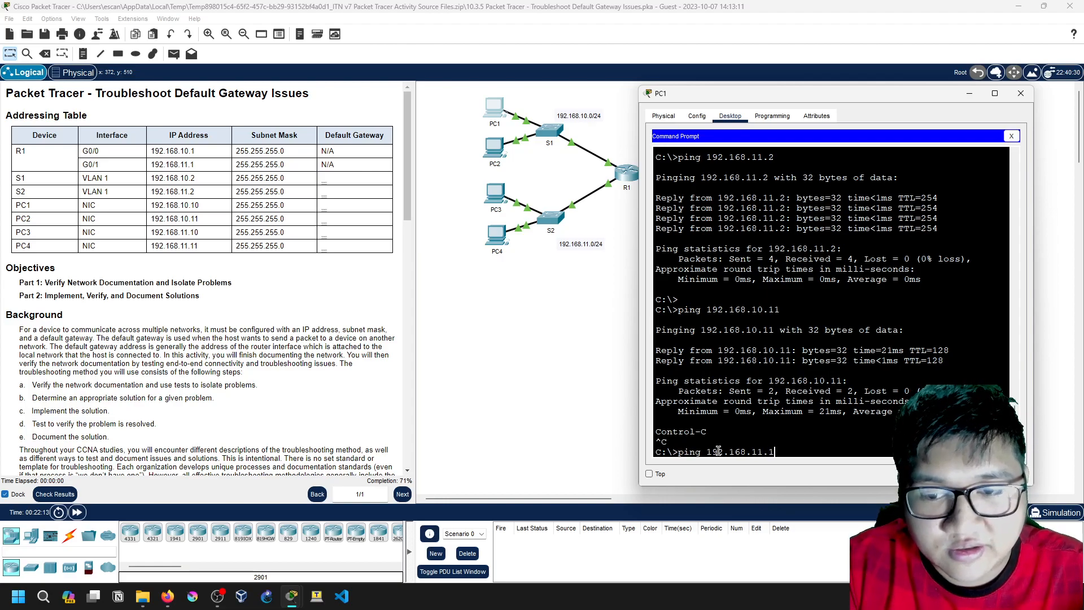
pyautogui.write('0')
pyautogui.press('Return')
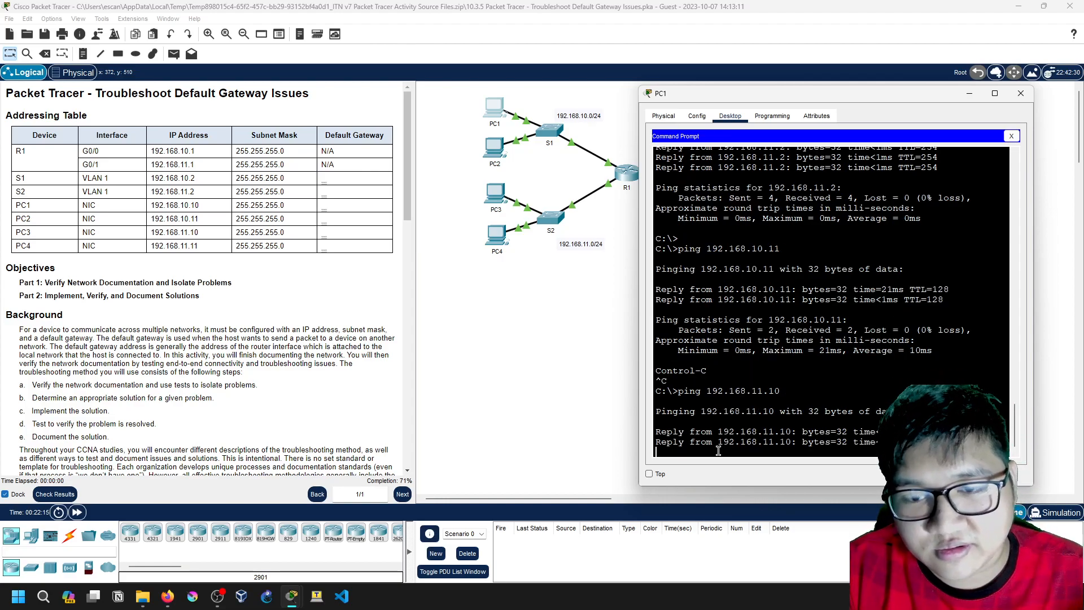
pyautogui.hotkey('ctrl', 'c')
# Ping PC4 at 192.168.11.11 from PC1 and let the ping finish.
pyautogui.press('Up')
pyautogui.press('BackSpace')
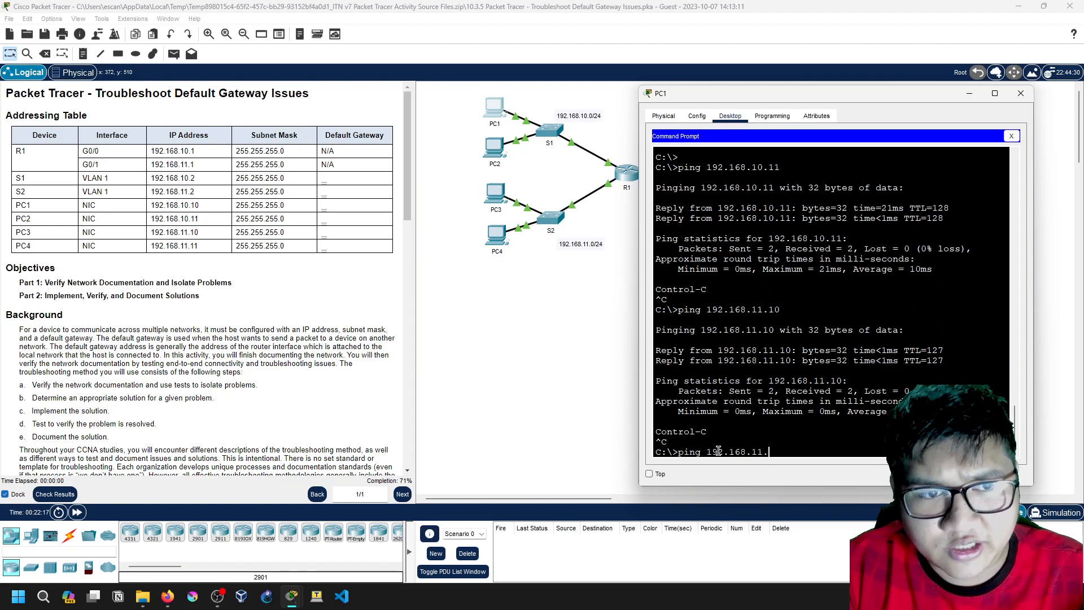
pyautogui.write('11')
pyautogui.press('Return')
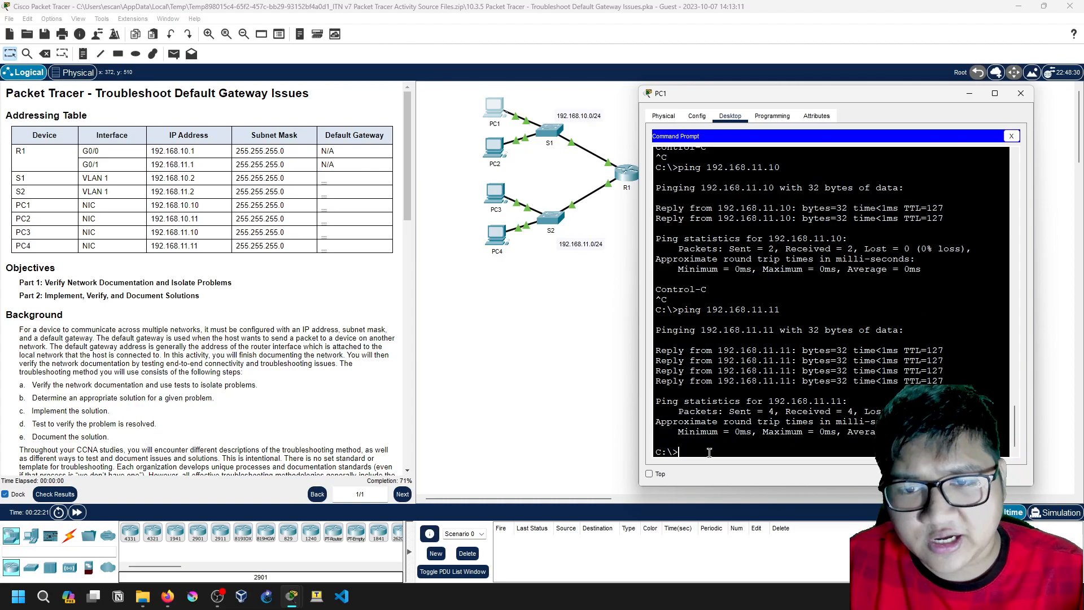
# Review the activity instructions through Part 2, Step 3, and close PC1's window.
pyautogui.scroll(-4, 238, 299)
pyautogui.scroll(-14, 238, 299)
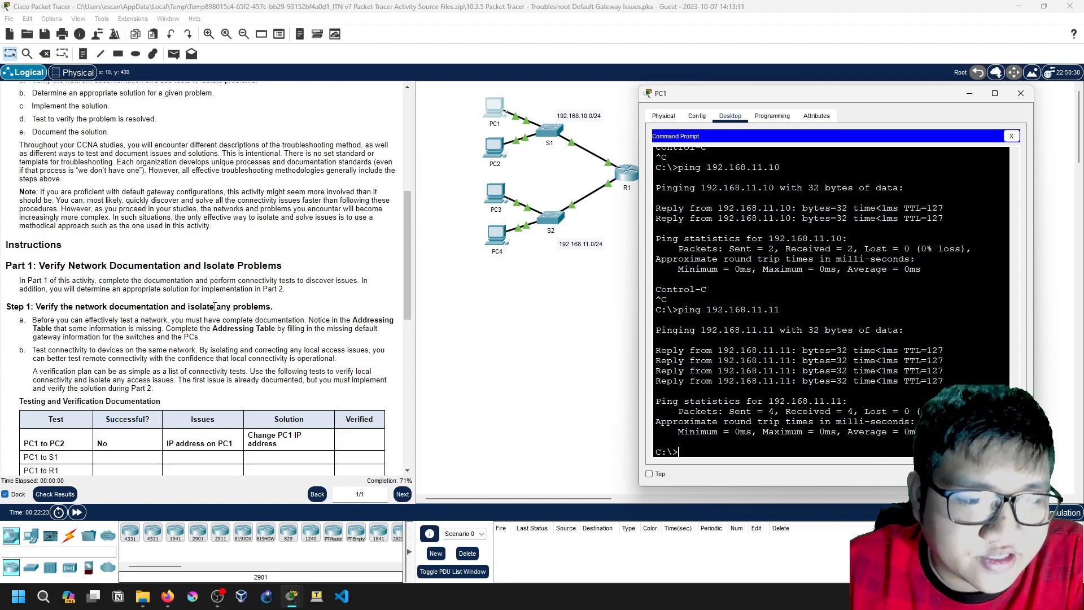
pyautogui.scroll(-4, 211, 318)
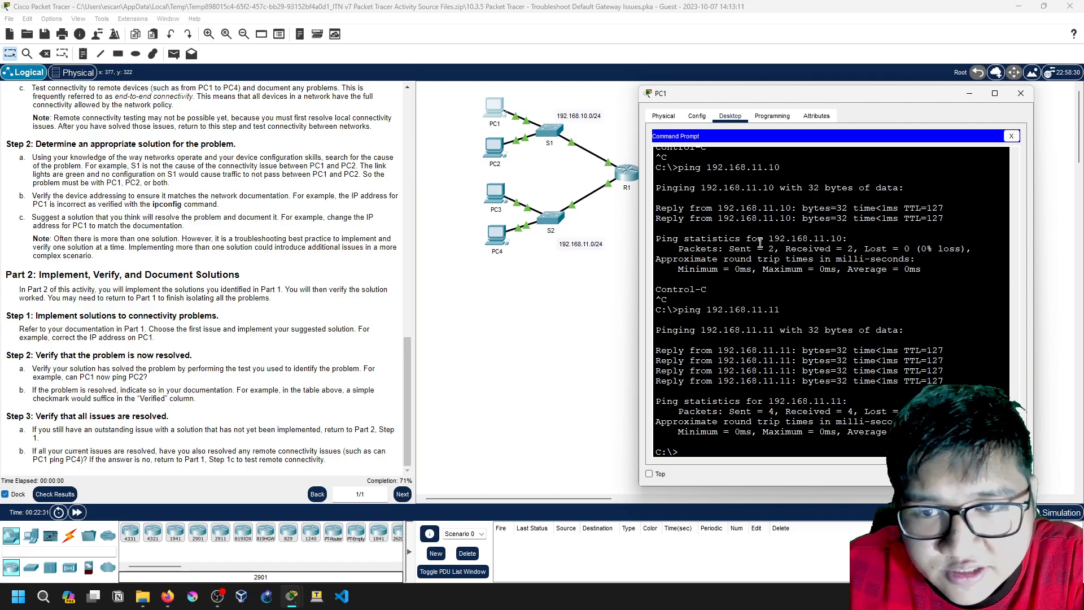
pyautogui.click(1021, 94)
# Open PC3's Command Prompt and move its window clear of the instructions and the PCs in the topology.
pyautogui.moveTo(495, 182); pyautogui.dragTo(493, 187)
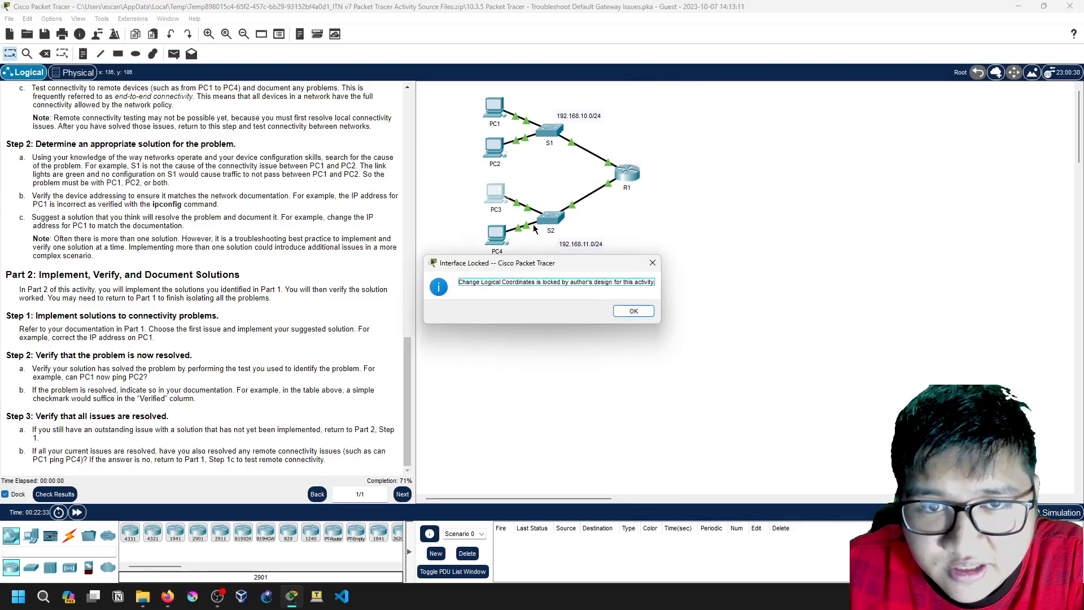
pyautogui.click(631, 316)
pyautogui.click(488, 198)
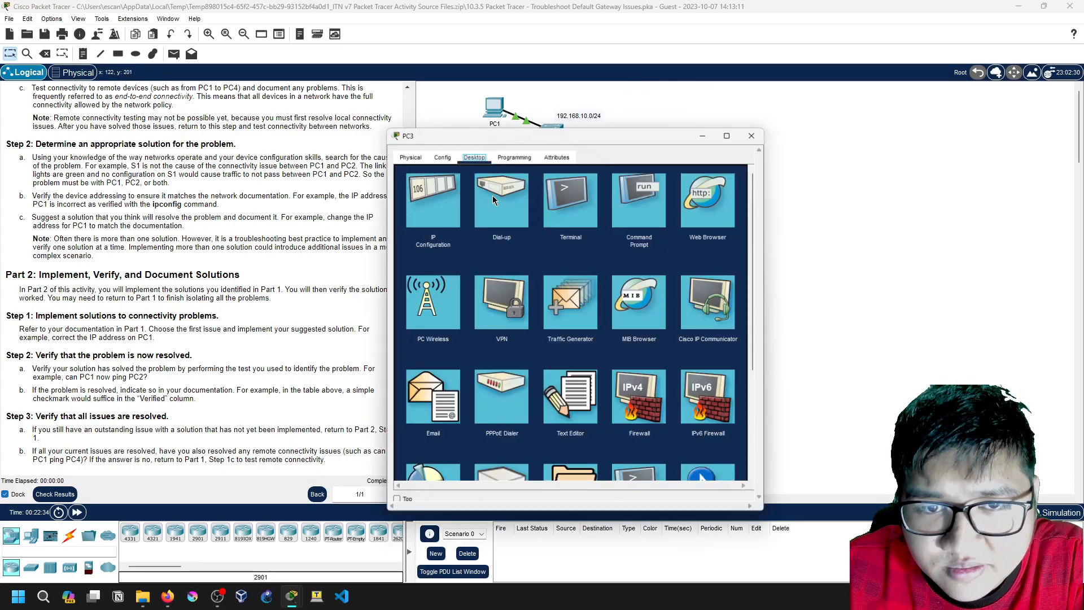
pyautogui.click(647, 202)
pyautogui.moveTo(622, 127); pyautogui.dragTo(878, 92)
pyautogui.write('ipconfig')
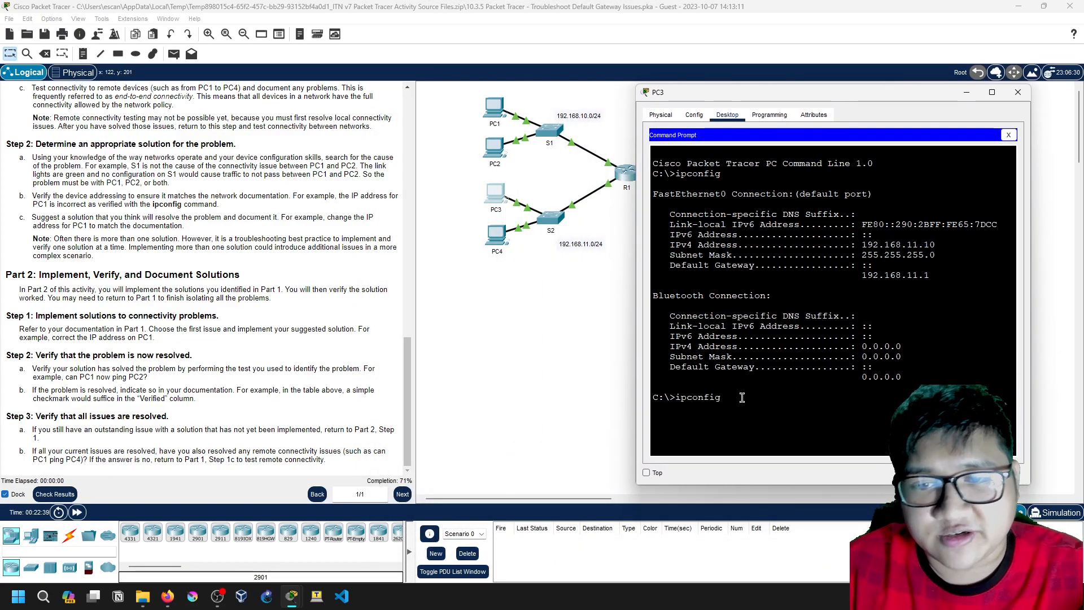
pyautogui.press('BackSpace')
pyautogui.press('BackSpace')
pyautogui.press('BackSpace')
pyautogui.press('BackSpace')
pyautogui.press('BackSpace')
pyautogui.press('BackSpace')
pyautogui.press('BackSpace')
pyautogui.press('BackSpace')
# Ping PC4 at 192.168.11.11 from PC3, checking the target address in the Addressing Table.
pyautogui.write('p')
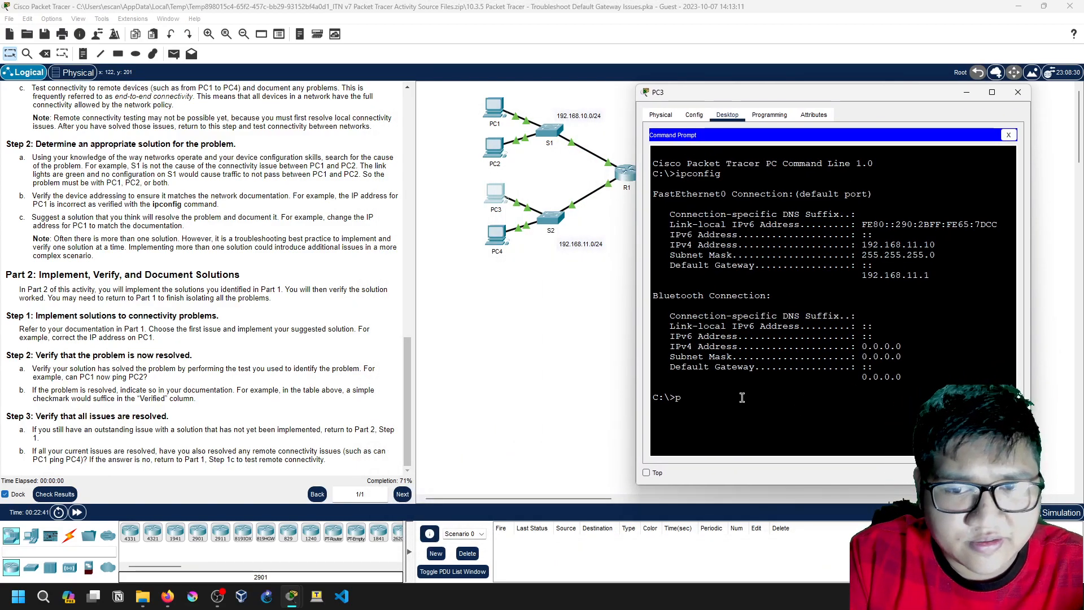
pyautogui.write('ing')
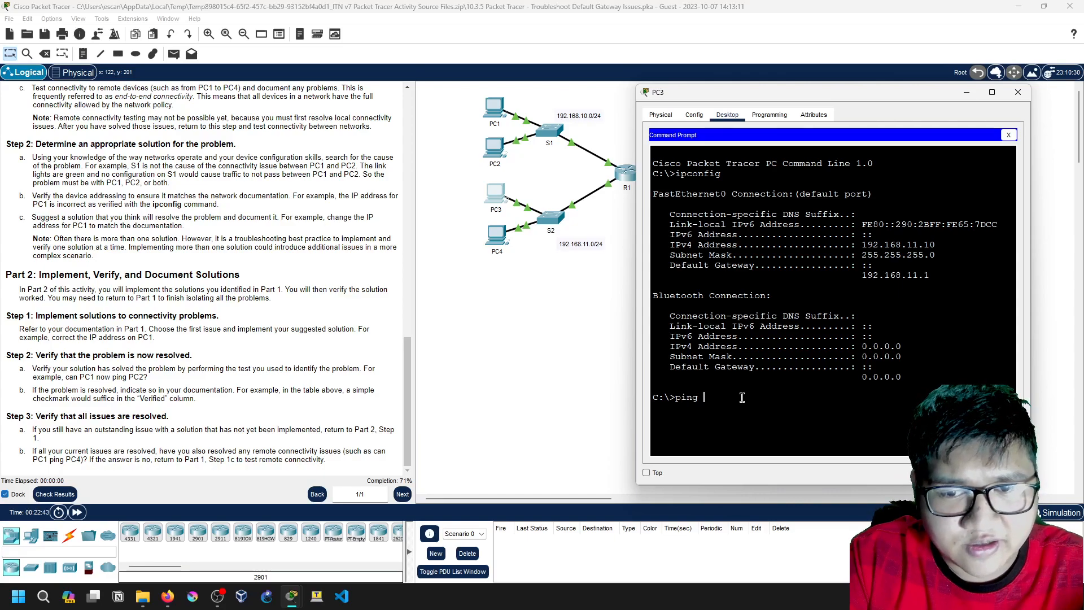
pyautogui.scroll(10, 179, 265)
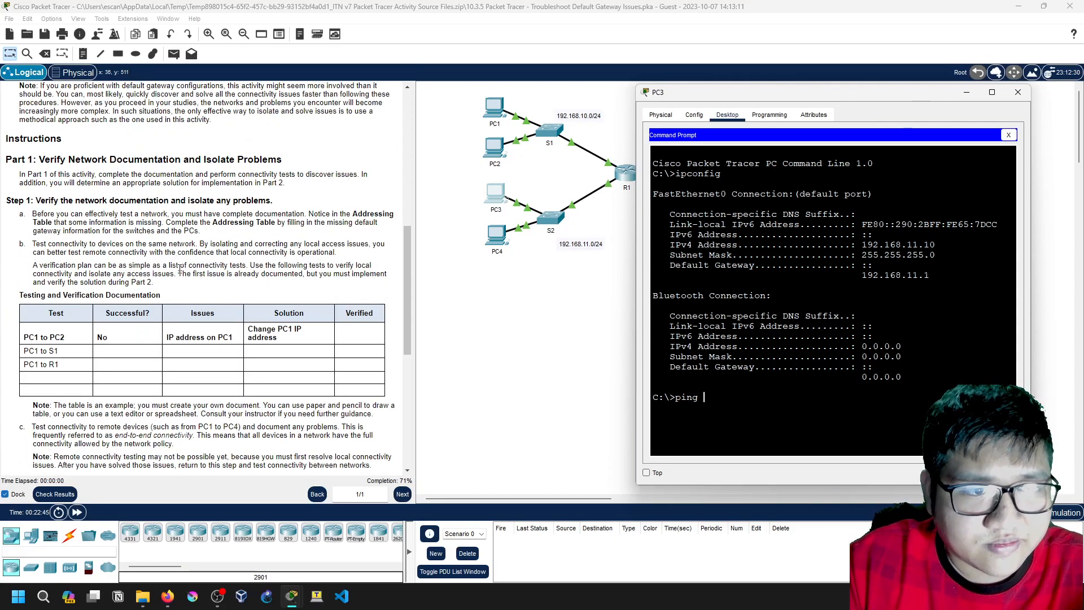
pyautogui.scroll(10, 179, 266)
pyautogui.write('192.168.11.11')
pyautogui.press('Return')
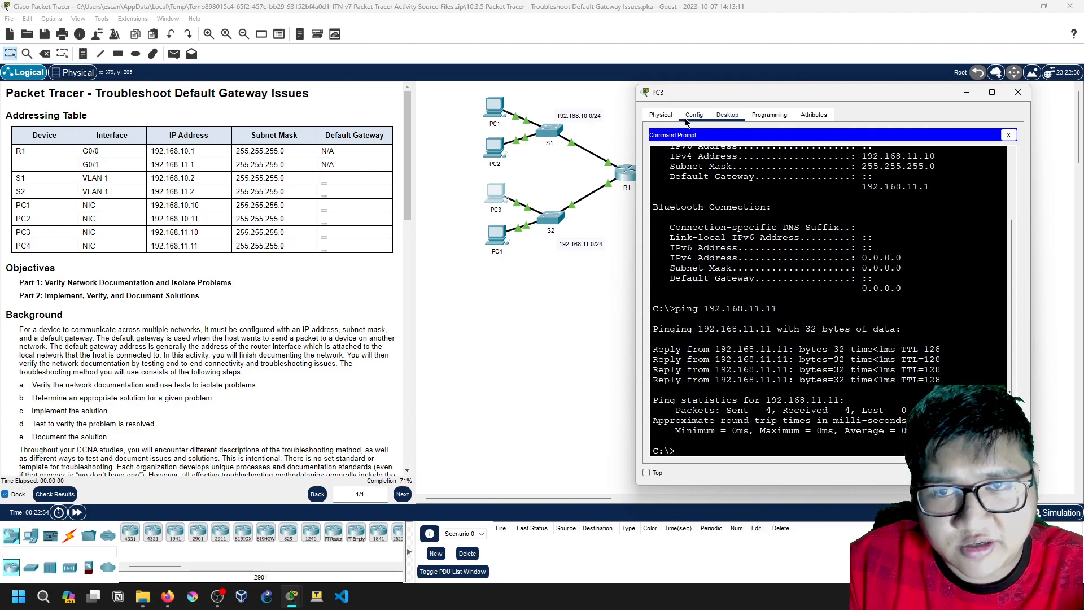
# Check PC3's addressing against the Addressing Table with ipconfig and close its window.
pyautogui.write('ipconfig')
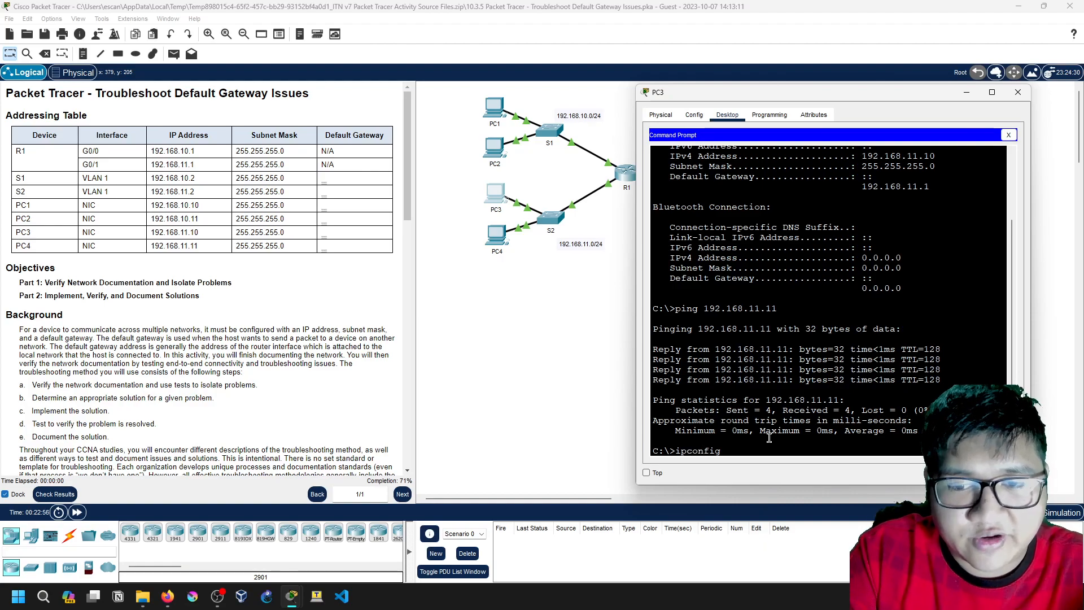
pyautogui.press('Return')
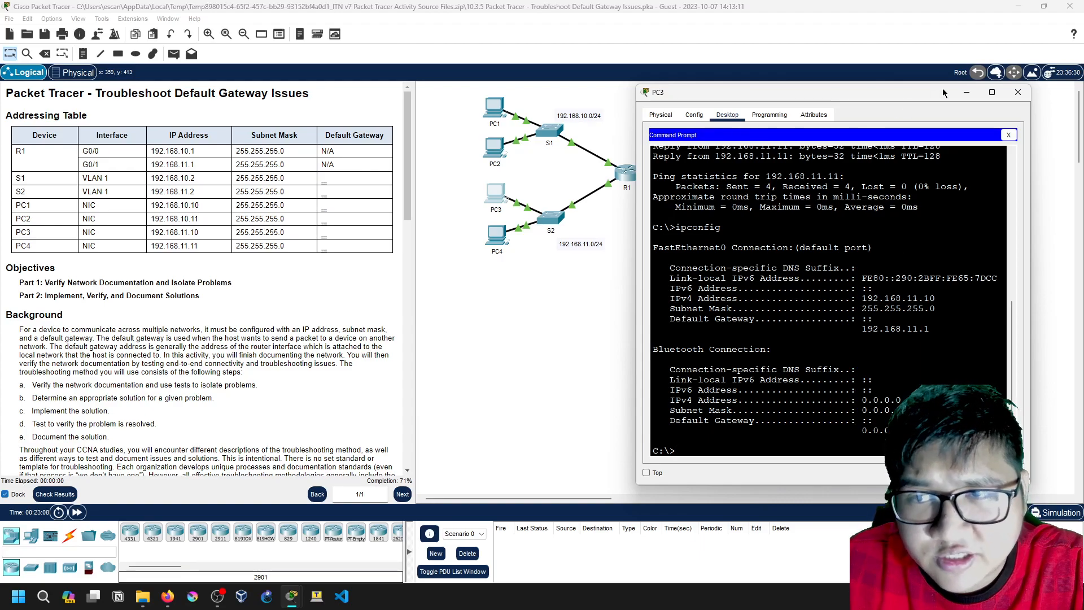
pyautogui.click(1019, 92)
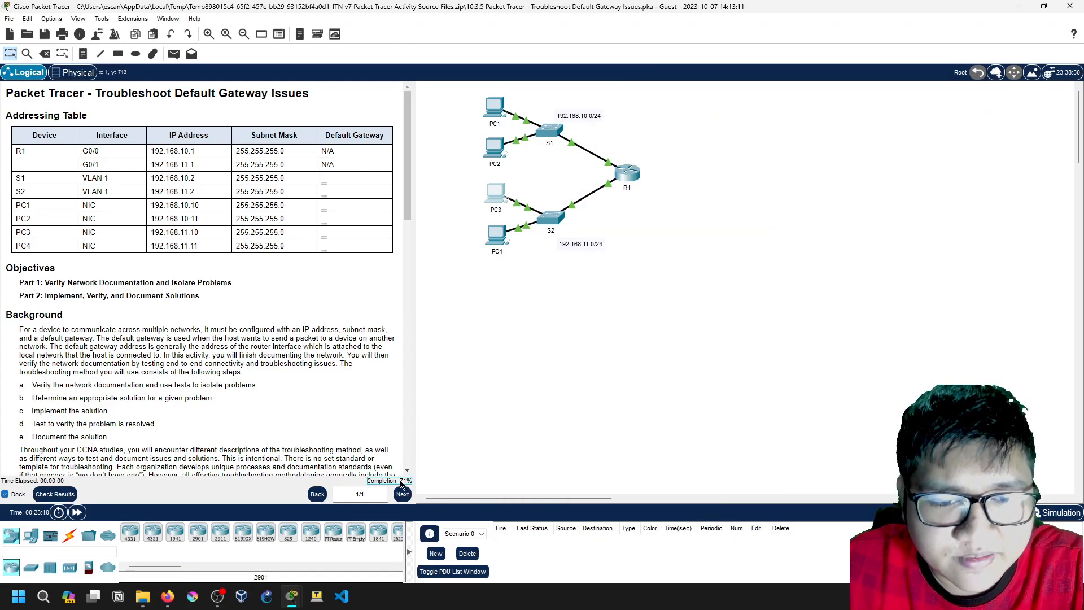
# Reread the activity instructions, especially Part 2, Step 3b about resolving remote connectivity issues, for anything still outstanding.
pyautogui.scroll(-10, 149, 431)
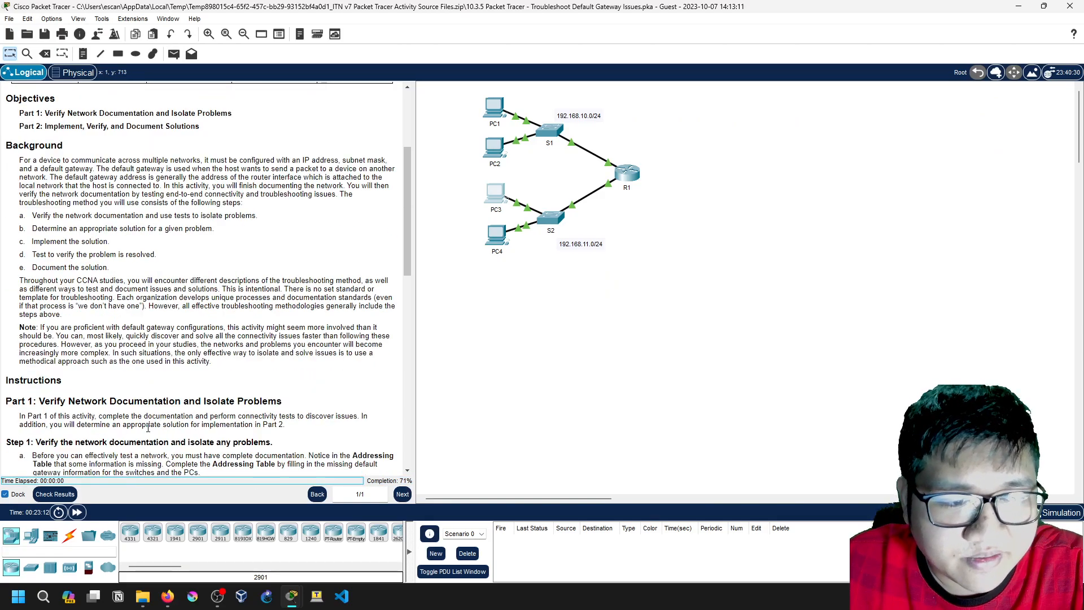
pyautogui.scroll(3, 148, 429)
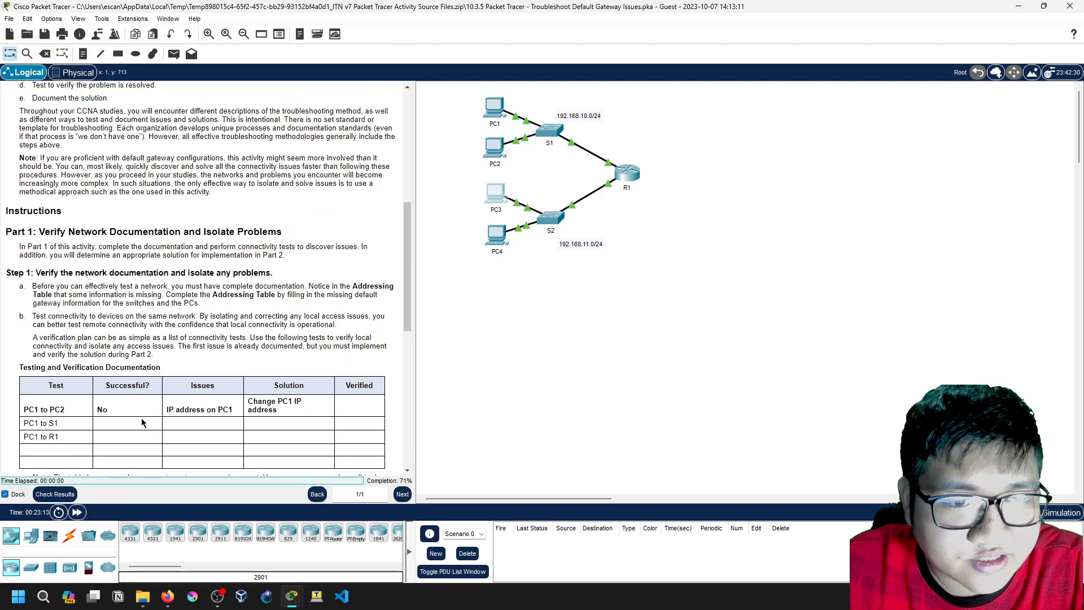
pyautogui.scroll(-13, 141, 422)
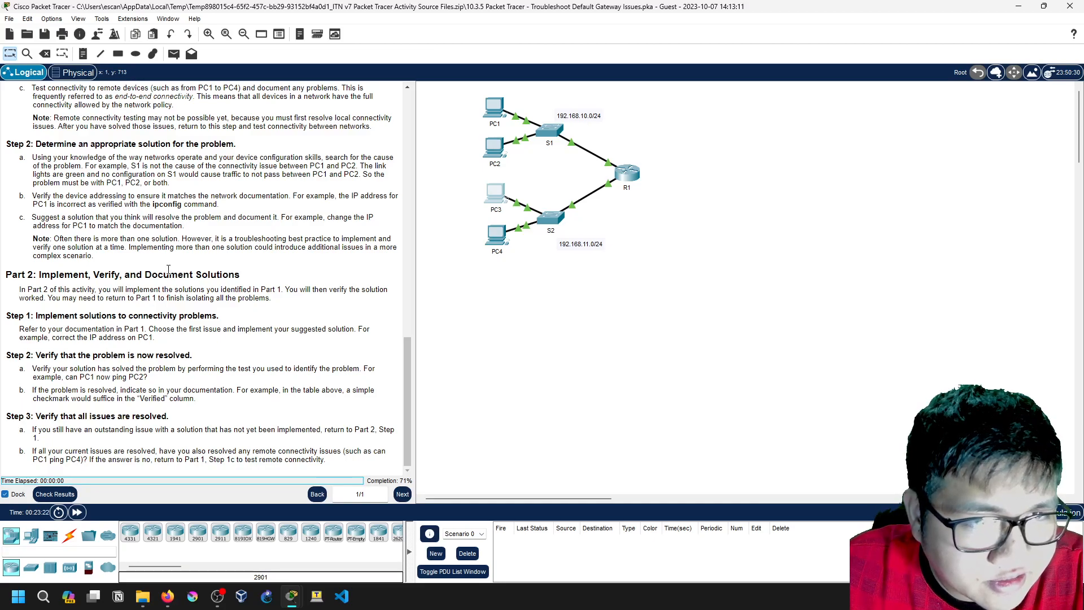
pyautogui.scroll(2, 169, 269)
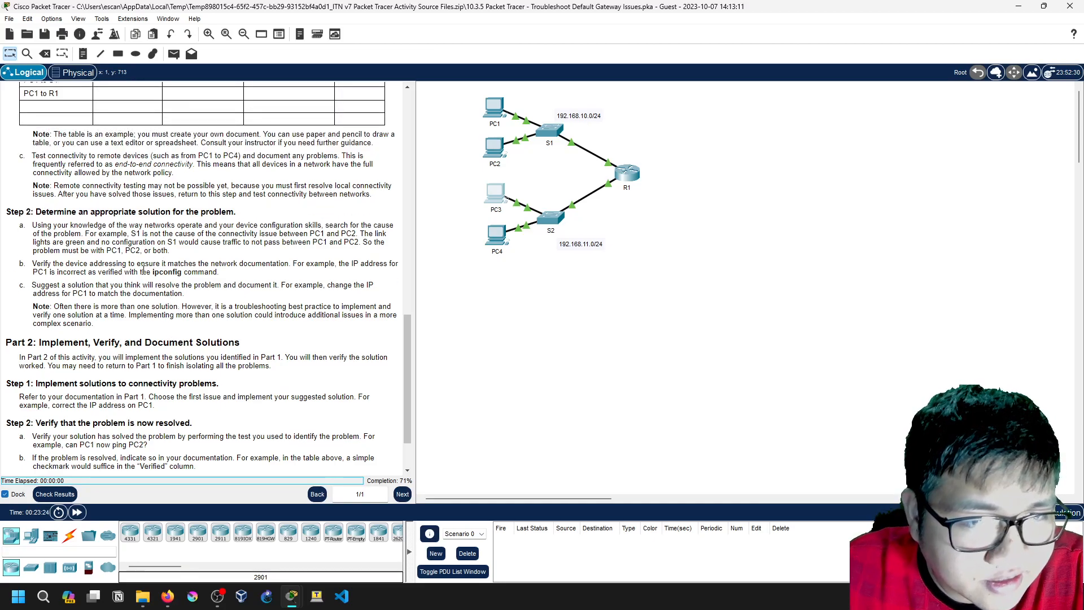
pyautogui.scroll(-2, 145, 282)
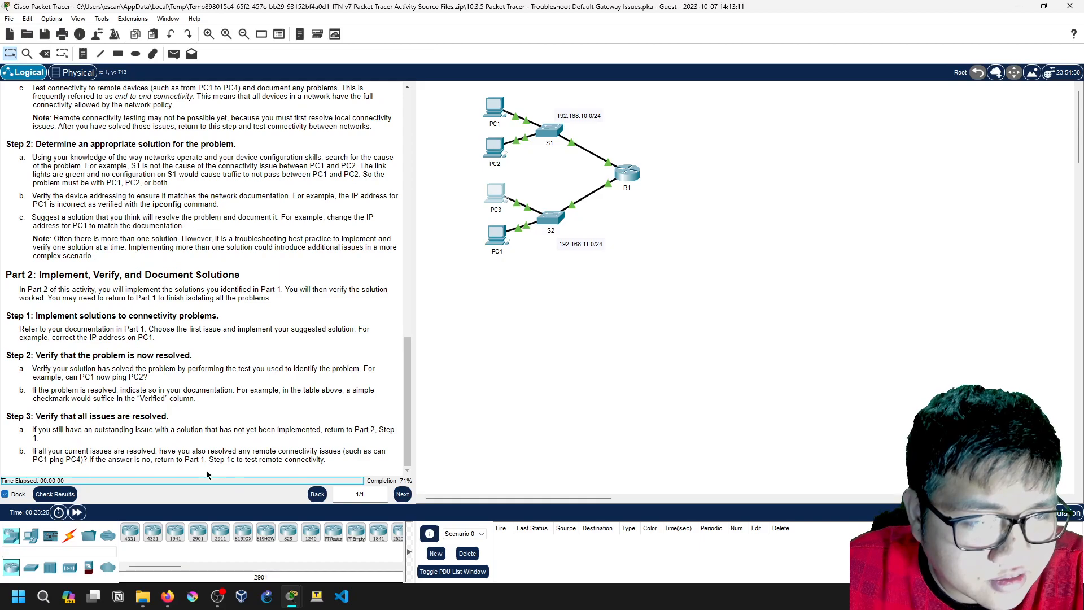
pyautogui.moveTo(208, 452); pyautogui.dragTo(79, 452)
pyautogui.click(301, 464)
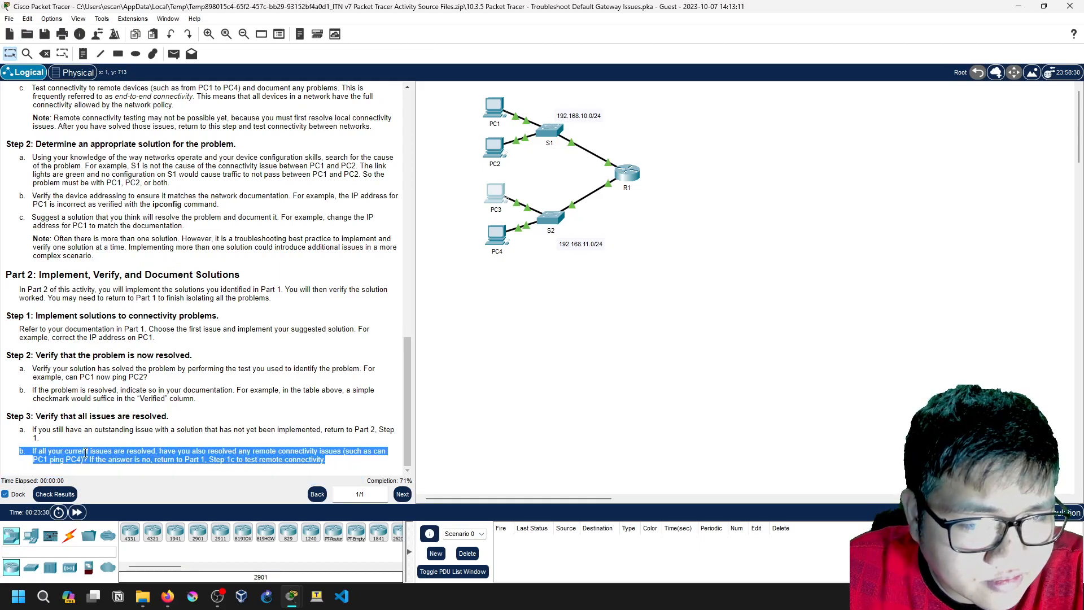
pyautogui.click(109, 452)
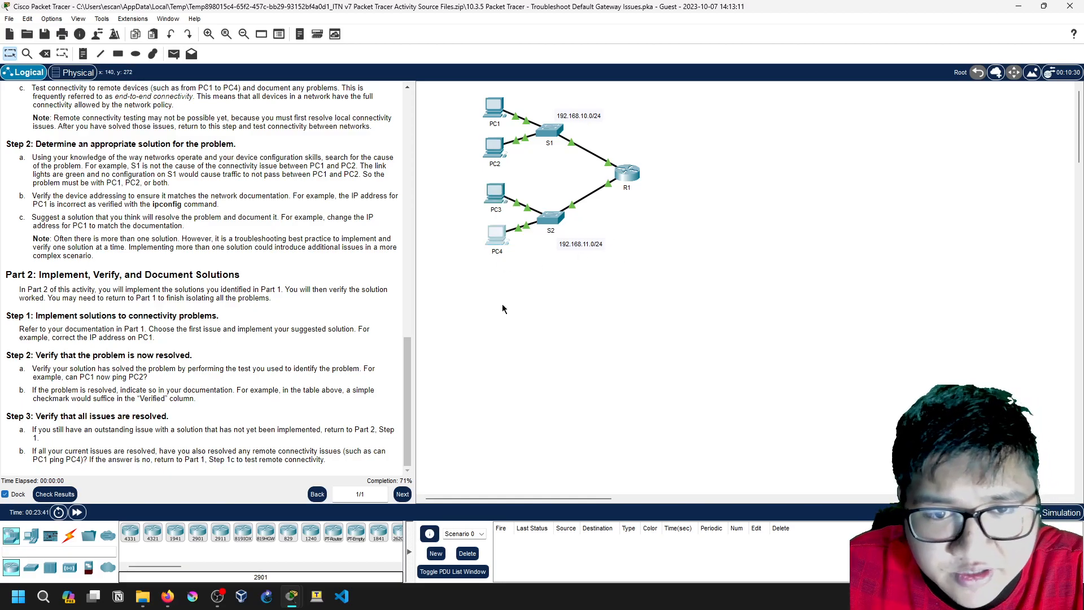
# Ping PC1 at 192.168.10.10 from PC4's Command Prompt and stop the ping early.
pyautogui.click(496, 234)
pyautogui.click(647, 204)
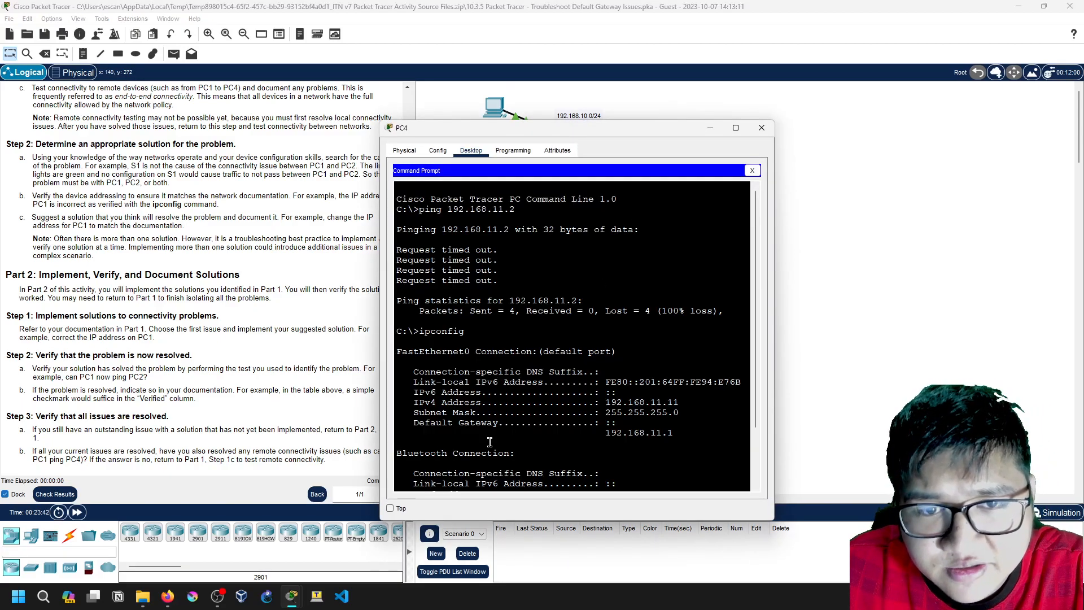
pyautogui.click(610, 471)
pyautogui.scroll(-3, 610, 474)
pyautogui.scroll(15, 202, 301)
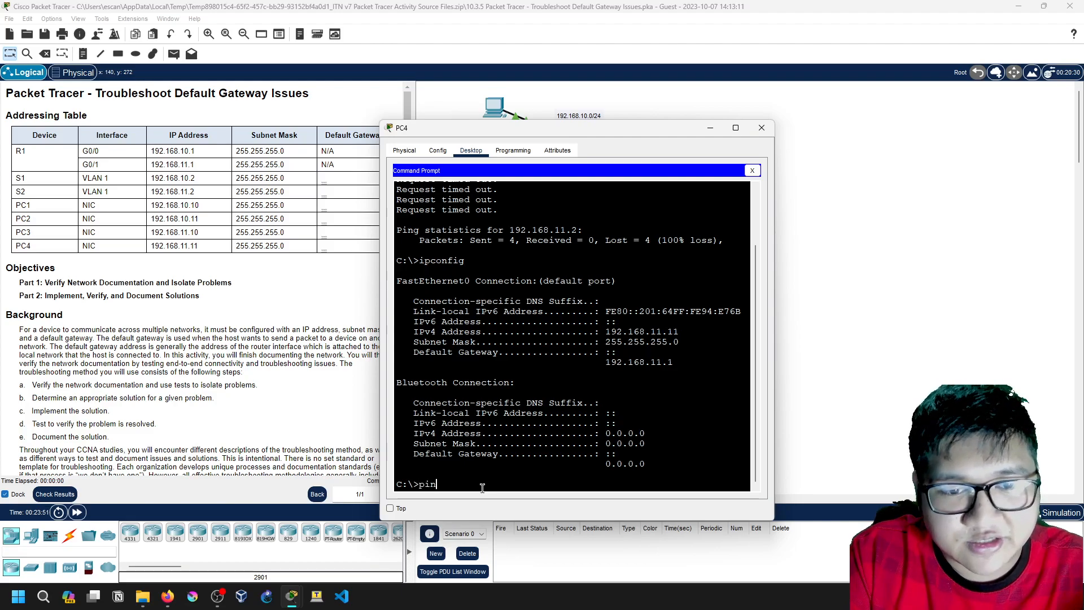
pyautogui.write('2.168.101.')
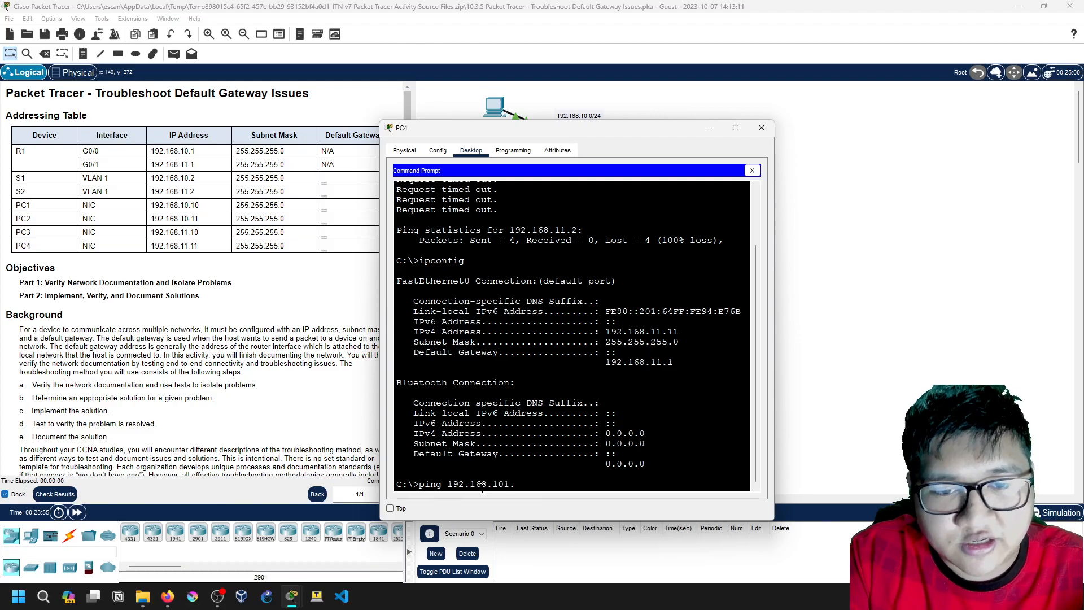
pyautogui.press('BackSpace')
pyautogui.press('BackSpace')
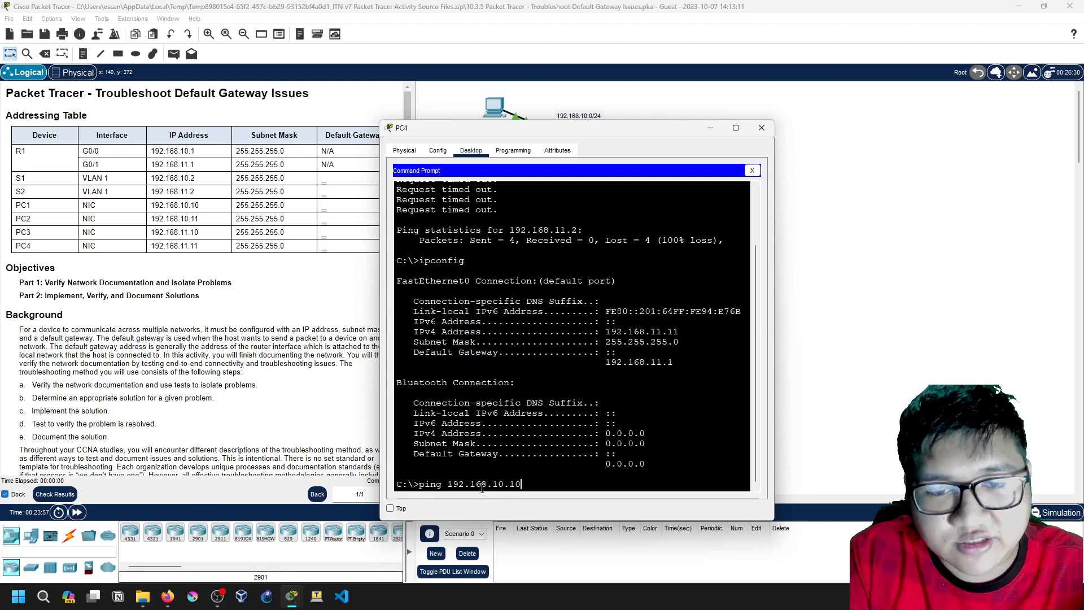
pyautogui.write('.10')
pyautogui.press('Return')
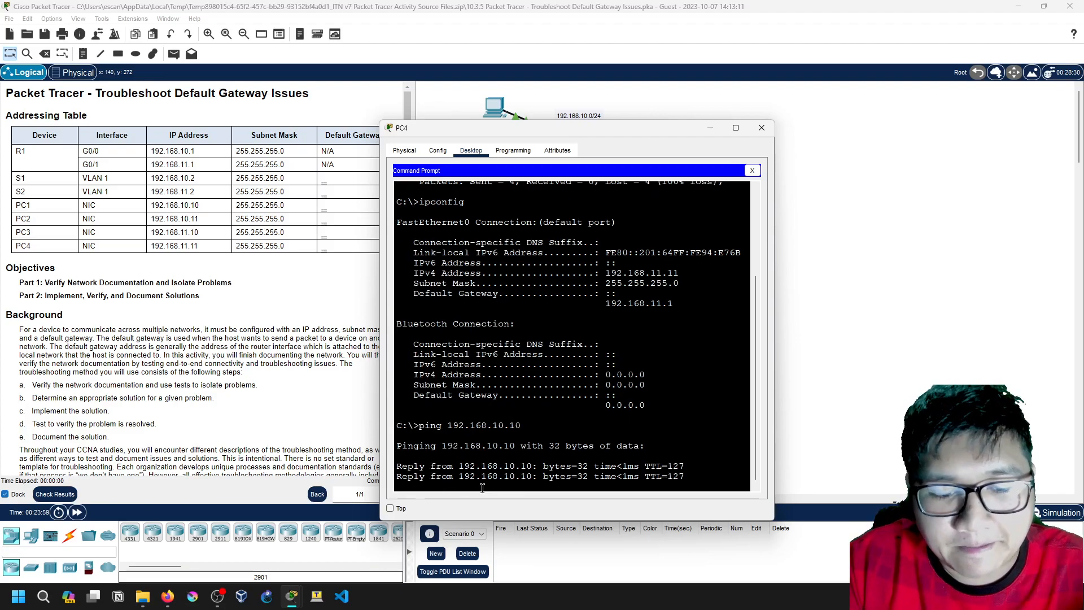
pyautogui.hotkey('ctrl', 'c')
# Ping PC2 at 192.168.10.11 from PC4's Command Prompt and close the PC4 window.
pyautogui.press('Up')
pyautogui.press('BackSpace')
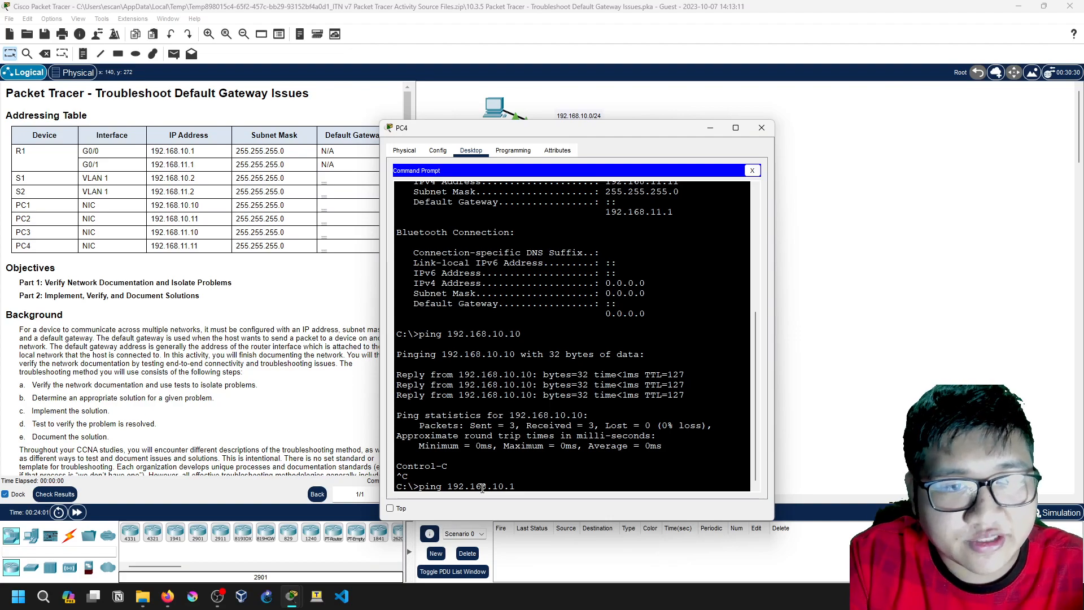
pyautogui.write('1')
pyautogui.press('Return')
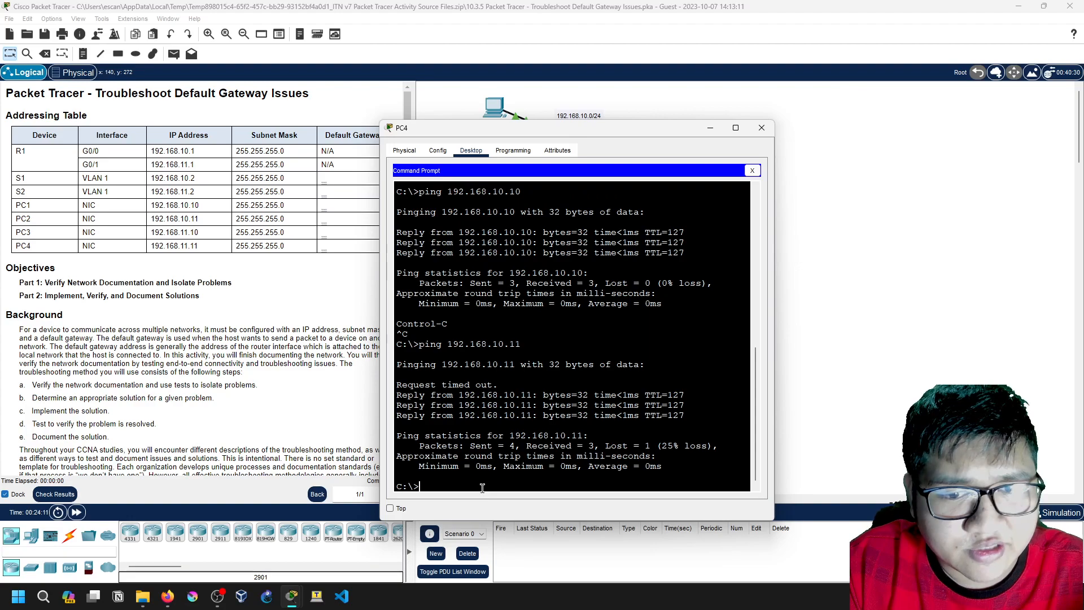
pyautogui.click(762, 128)
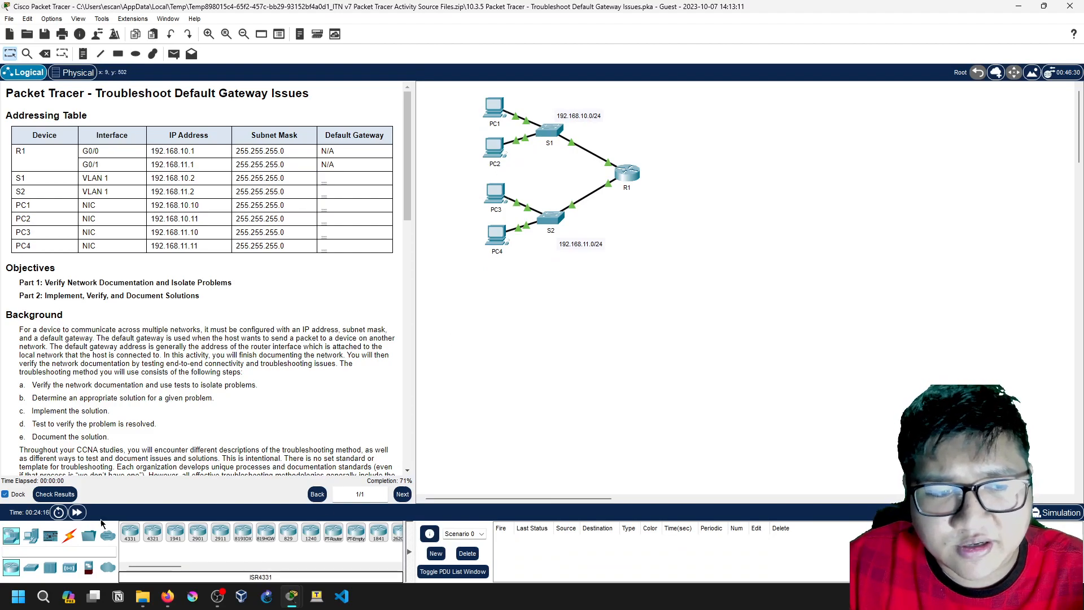
# Check the activity results, read the overall feedback, and return to the topology.
pyautogui.click(55, 495)
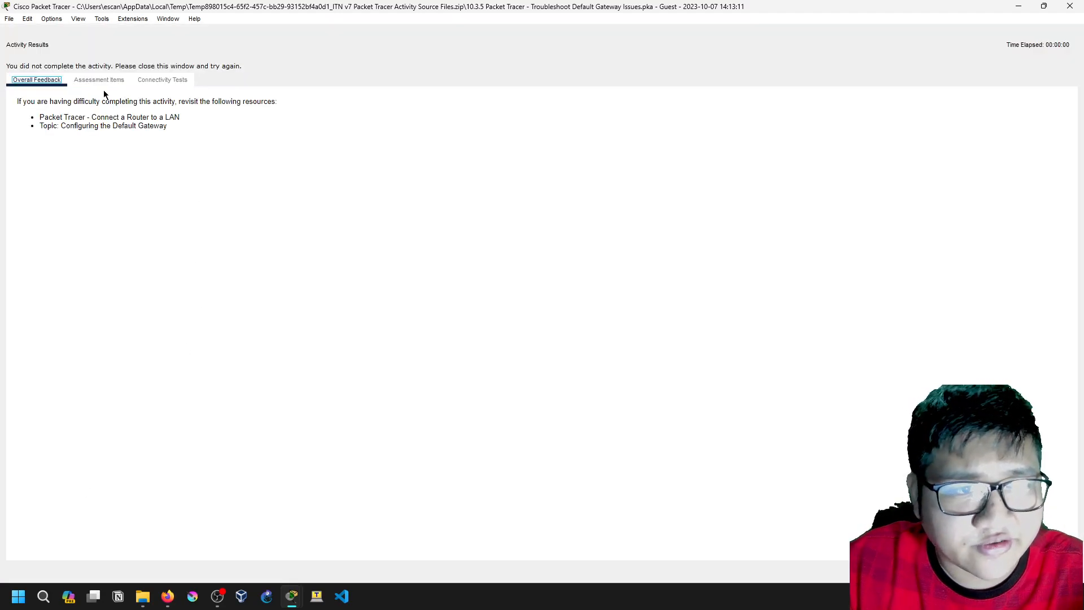
pyautogui.moveTo(65, 117); pyautogui.dragTo(105, 131)
pyautogui.click(109, 134)
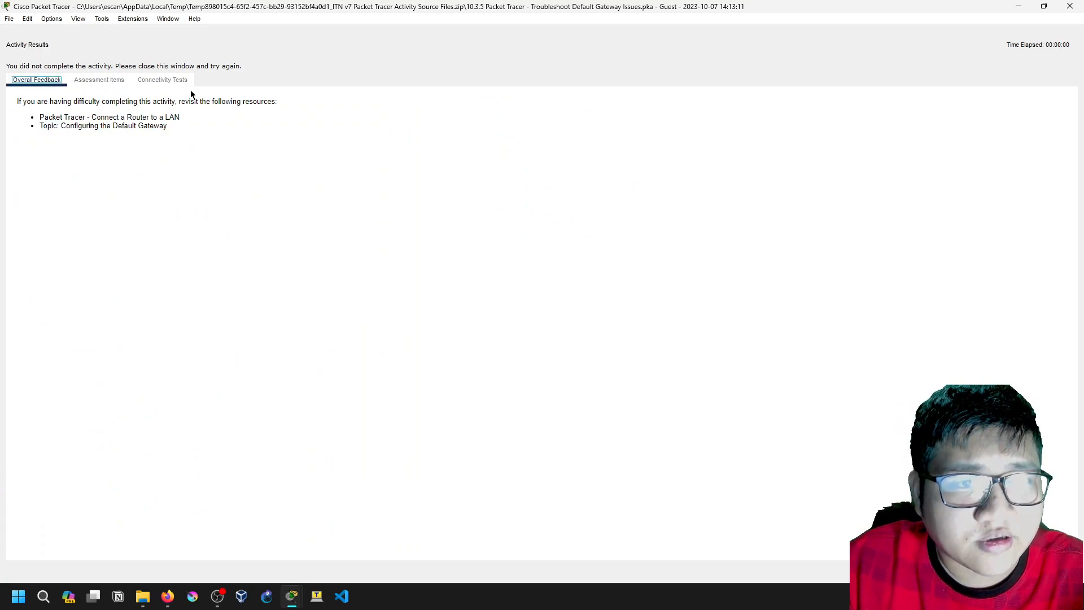
pyautogui.moveTo(245, 102); pyautogui.dragTo(175, 127)
pyautogui.click(139, 104)
pyautogui.click(101, 87)
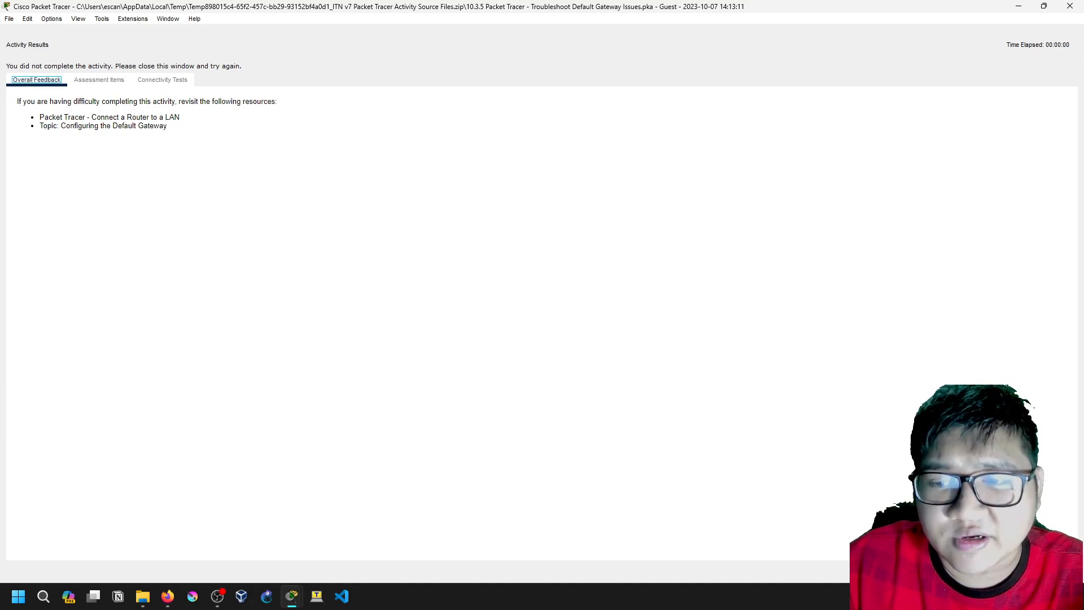
pyautogui.click(1053, 571)
# Reread the activity instructions from Part 1 through Part 2, Step 3, for requirements still outstanding.
pyautogui.scroll(-9, 158, 374)
pyautogui.scroll(-15, 157, 373)
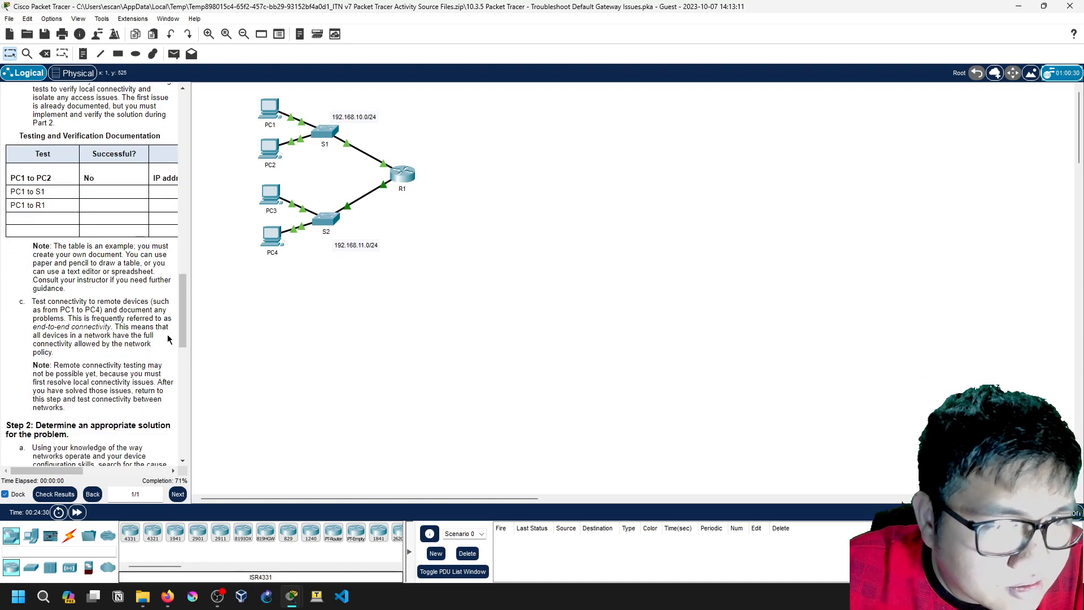
pyautogui.moveTo(193, 300); pyautogui.dragTo(341, 298)
pyautogui.scroll(-8, 248, 319)
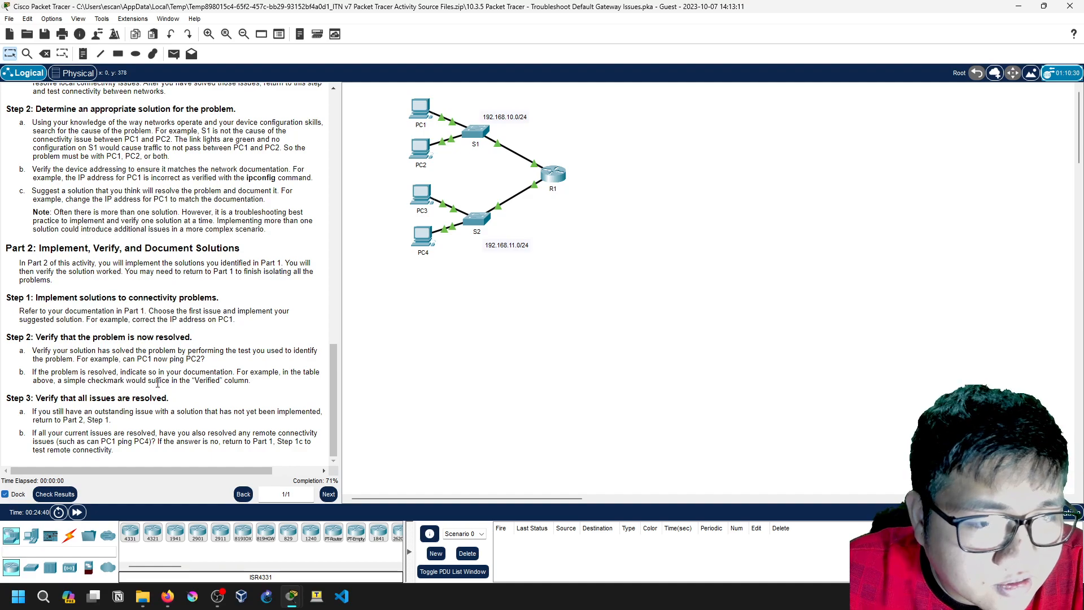
pyautogui.scroll(5, 168, 346)
pyautogui.scroll(4, 169, 345)
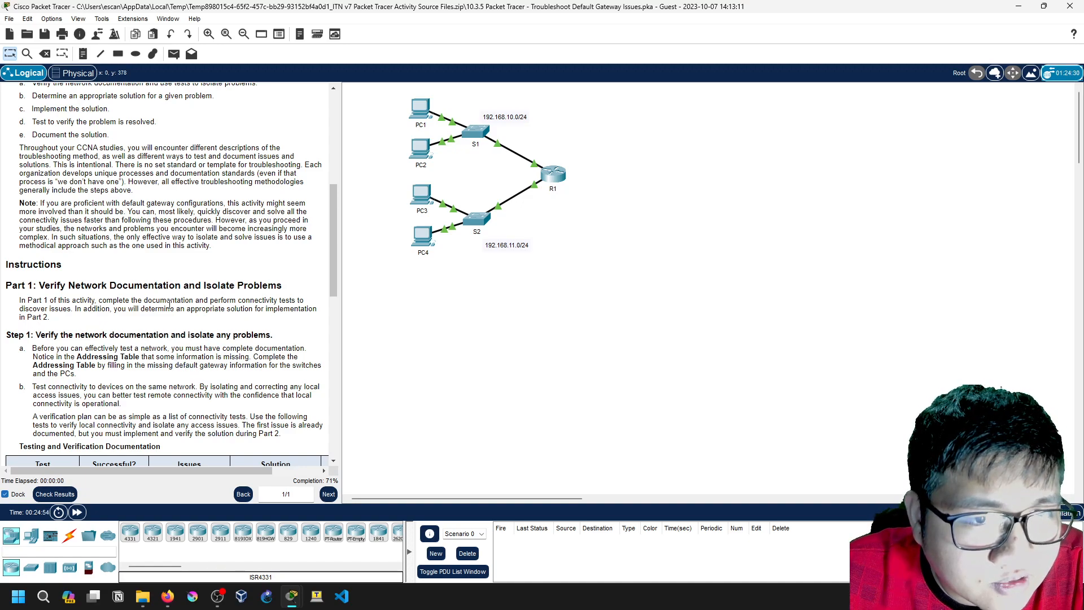
pyautogui.scroll(3, 169, 305)
# Display R1's detailed interface information with sh ip int in a widened CLI beside the Addressing Table.
pyautogui.click(553, 175)
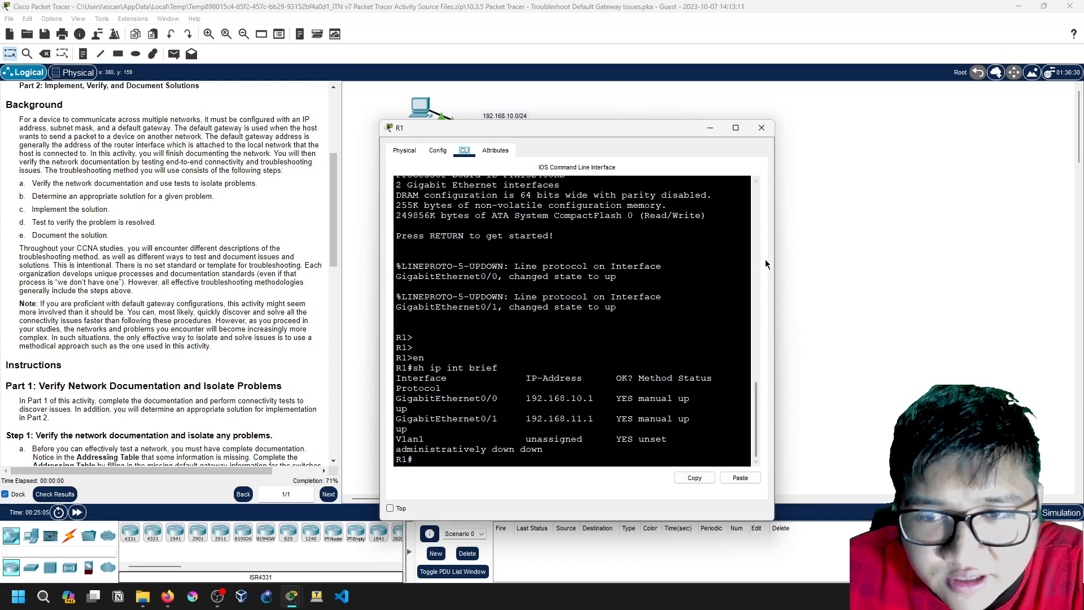
pyautogui.moveTo(774, 255); pyautogui.dragTo(1011, 248)
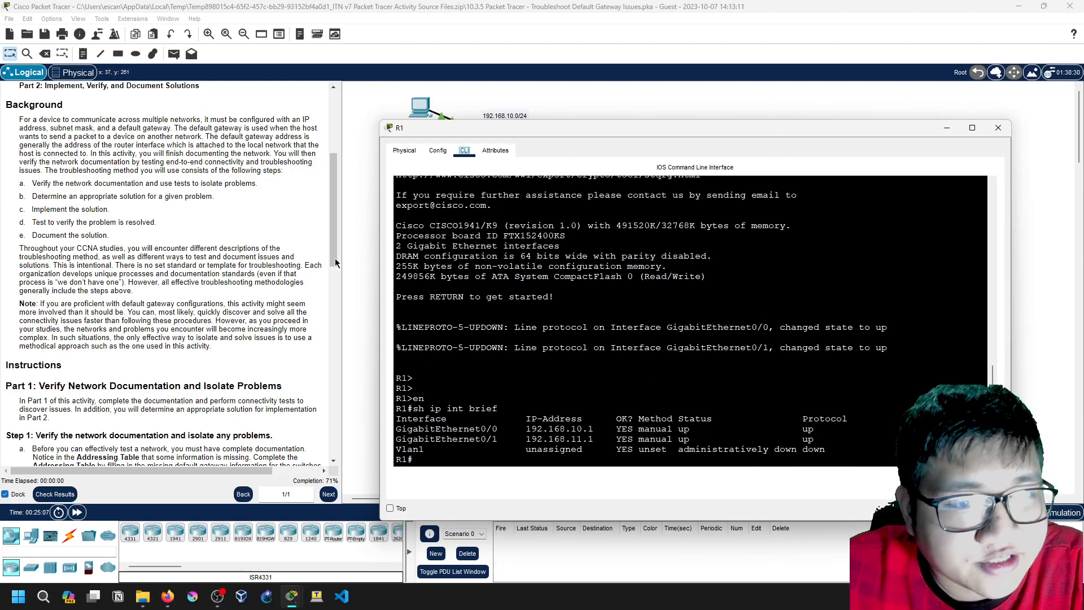
pyautogui.scroll(4, 266, 332)
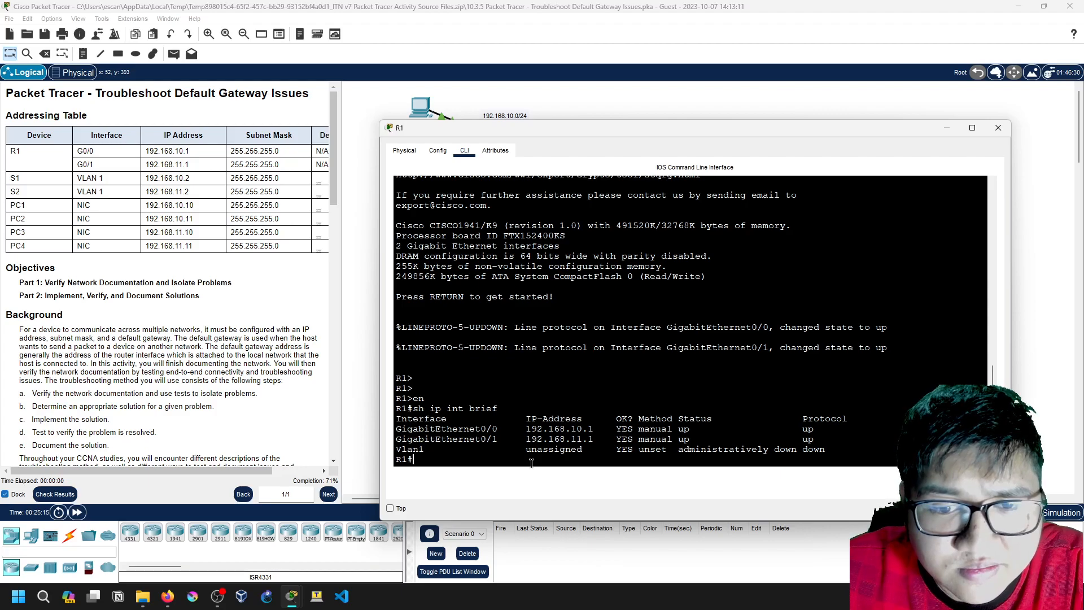
pyautogui.press('Up')
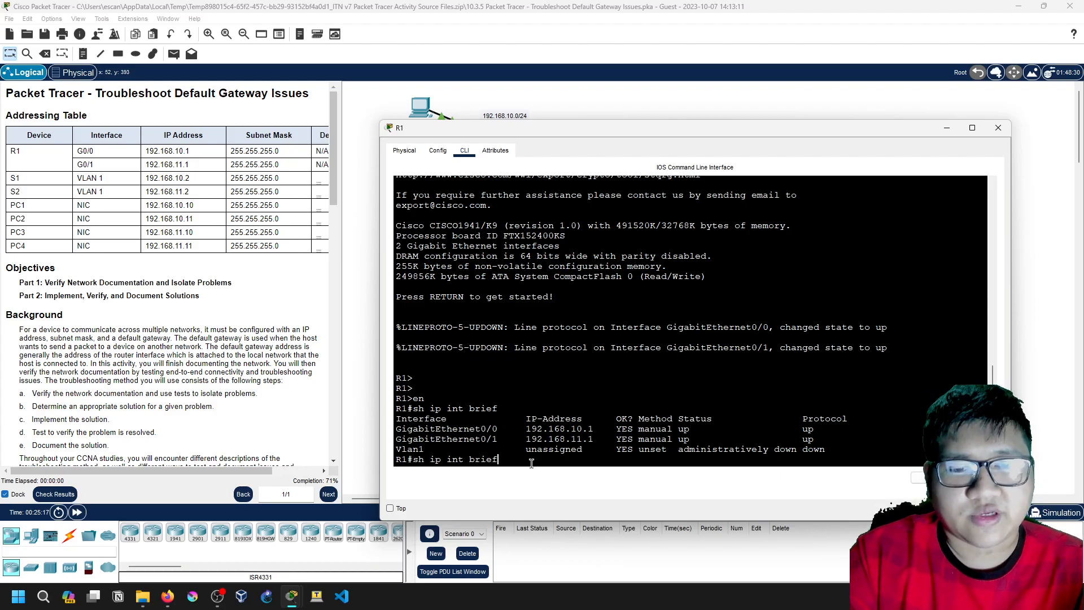
pyautogui.press('BackSpace')
pyautogui.press('BackSpace')
pyautogui.press('Return')
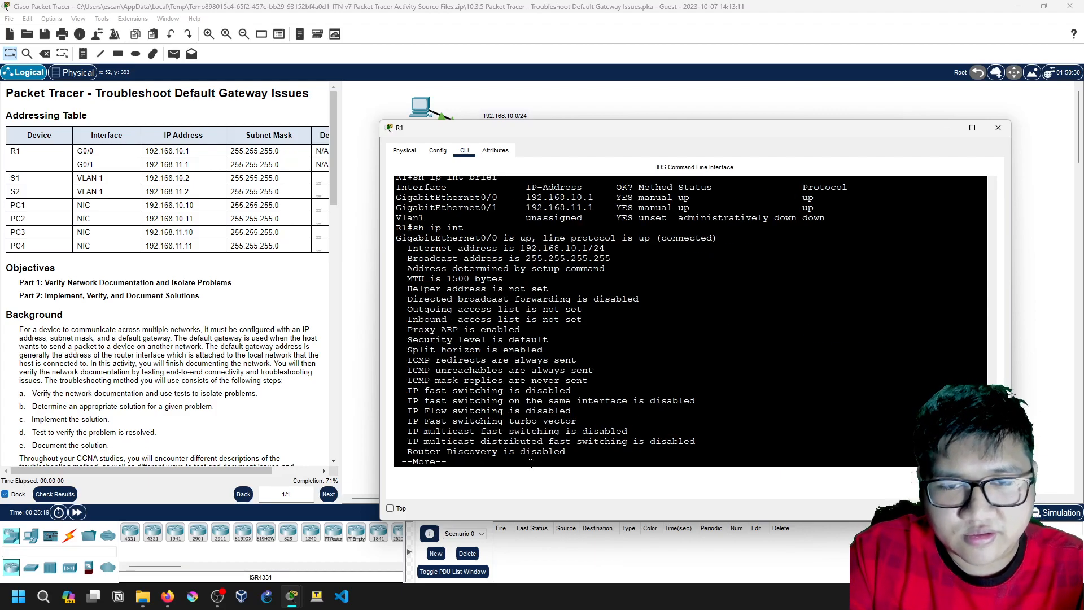
pyautogui.press('space')
pyautogui.press('space')
# Review the GigabitEthernet0/0 and GigabitEthernet0/1 addressing in R1's interface output and close the R1 window.
pyautogui.scroll(2, 610, 356)
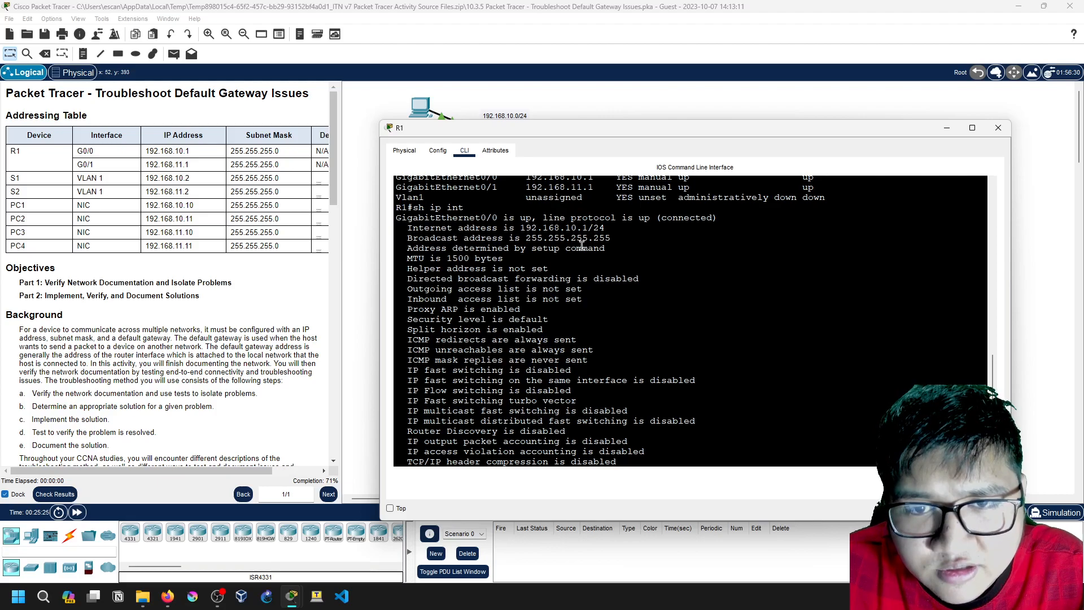
pyautogui.scroll(-6, 587, 254)
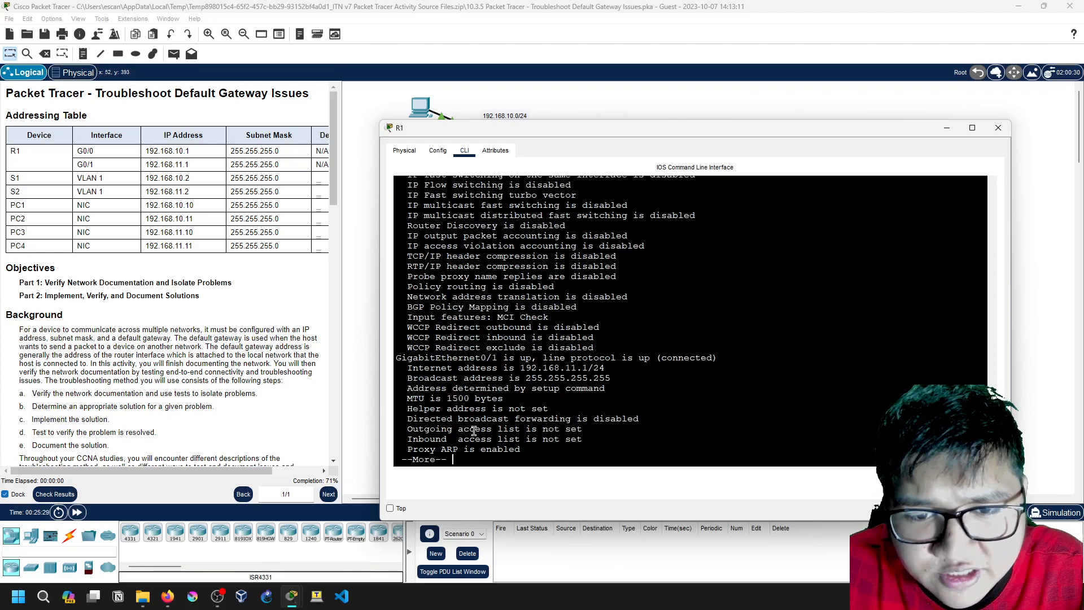
pyautogui.press('space')
pyautogui.press('space')
pyautogui.scroll(8, 581, 441)
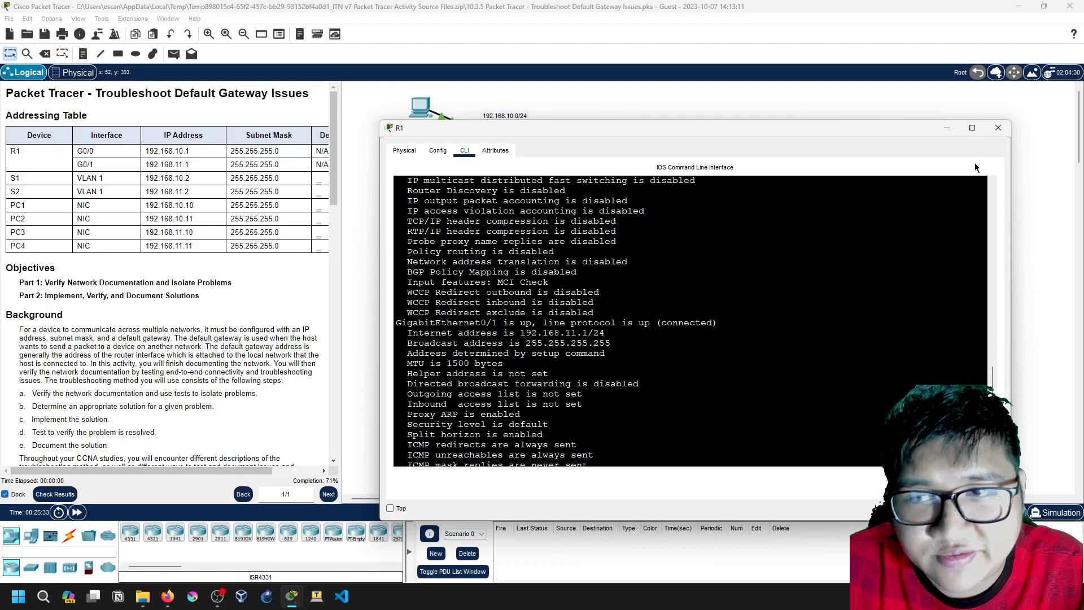
pyautogui.click(998, 128)
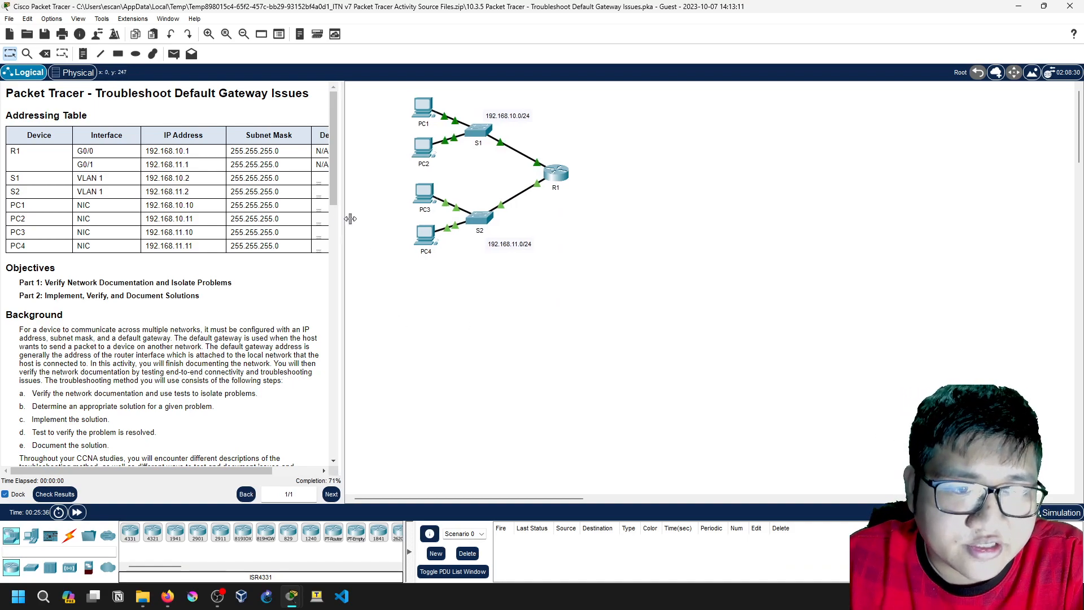
pyautogui.moveTo(344, 218); pyautogui.dragTo(412, 217)
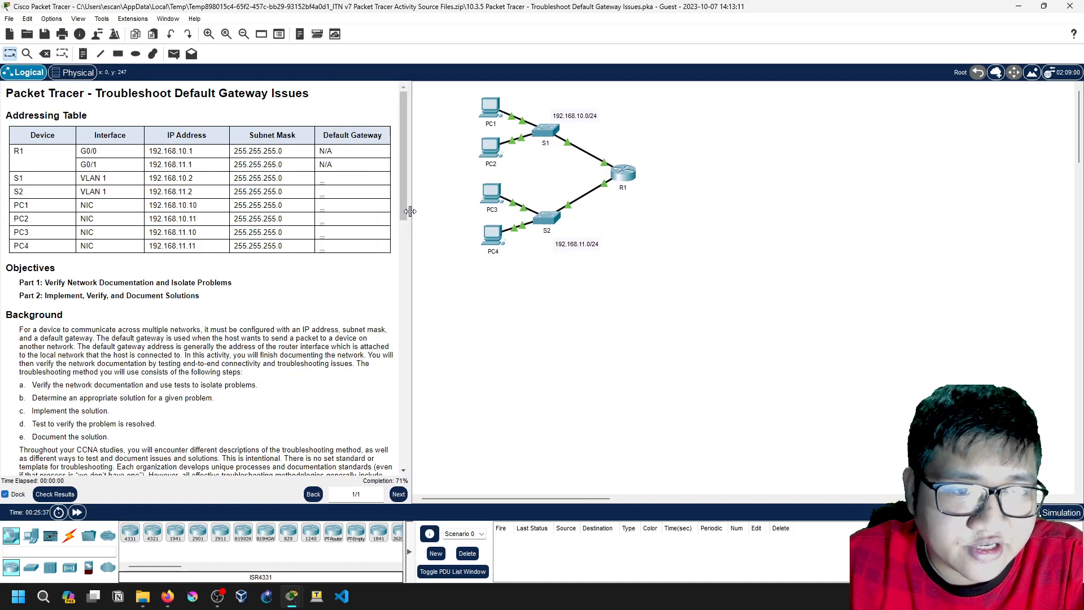
pyautogui.click(218, 596)
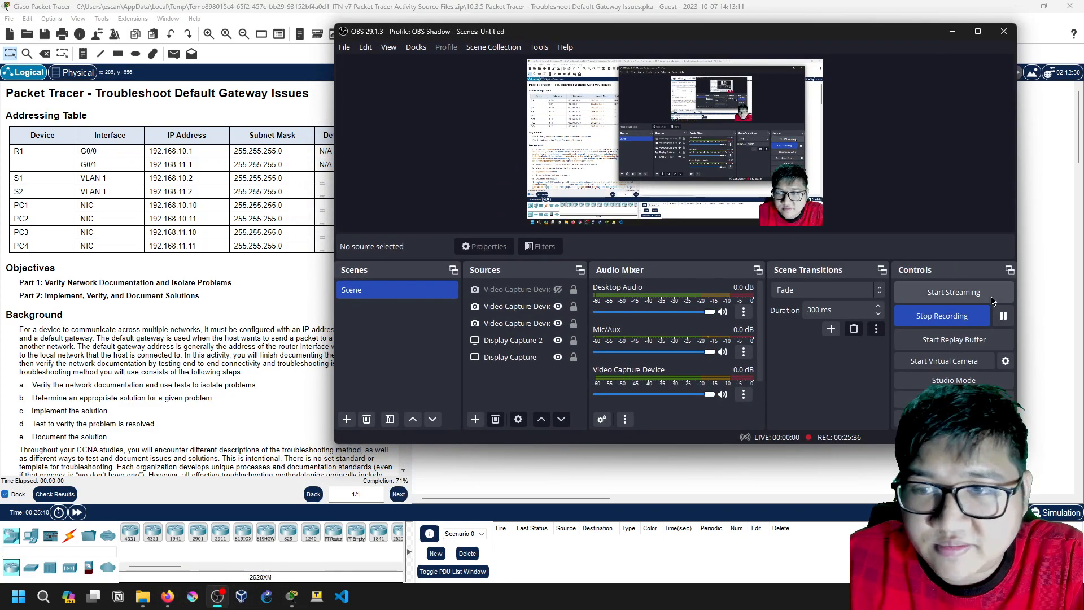
pyautogui.click(960, 35)
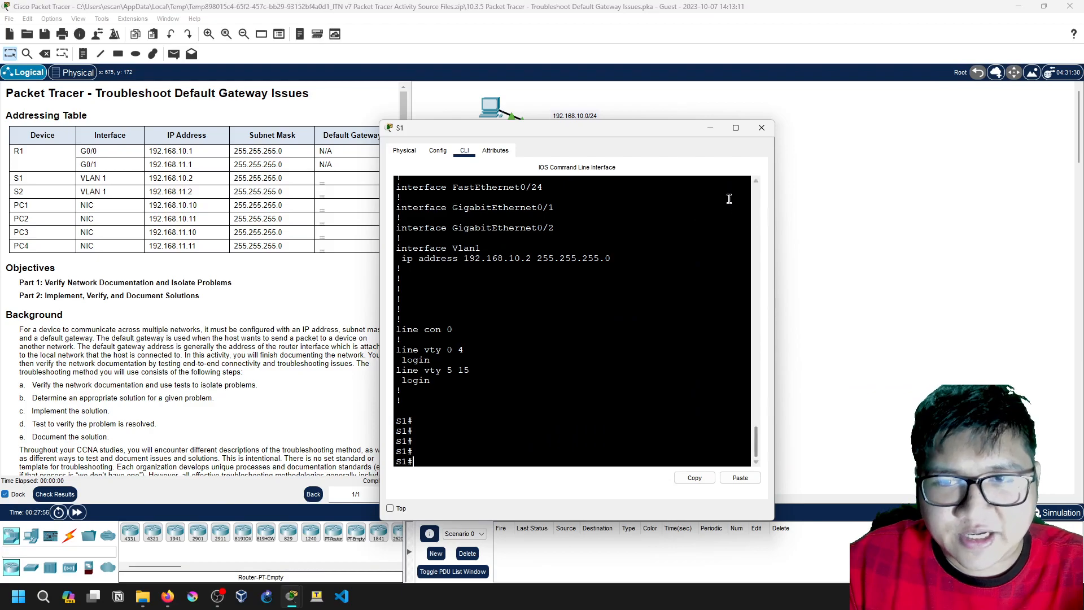
# Arrange the S1 and S2 CLI windows side by side and enlarge them to compare both configurations.
pyautogui.moveTo(638, 132); pyautogui.dragTo(910, 138)
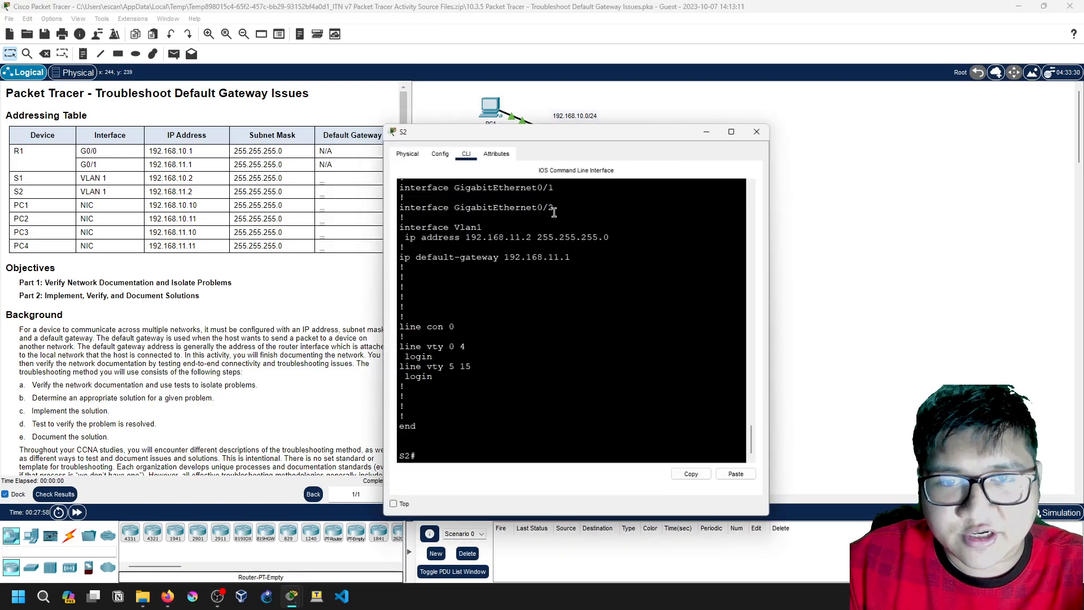
pyautogui.moveTo(508, 128); pyautogui.dragTo(172, 116)
pyautogui.click(538, 134)
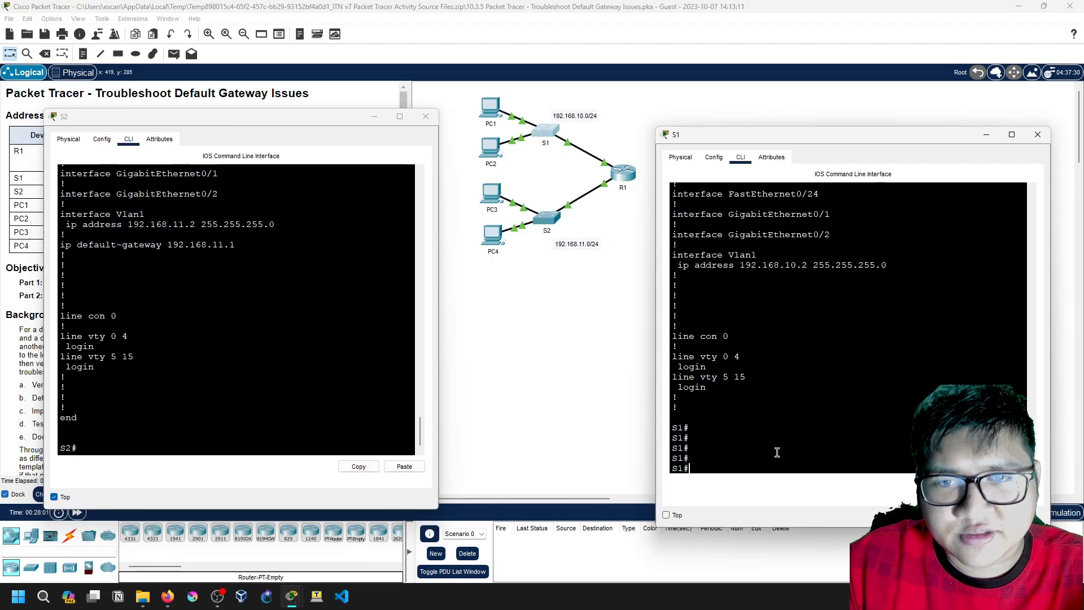
pyautogui.moveTo(743, 138); pyautogui.dragTo(630, 0)
pyautogui.moveTo(205, 111); pyautogui.dragTo(203, 1)
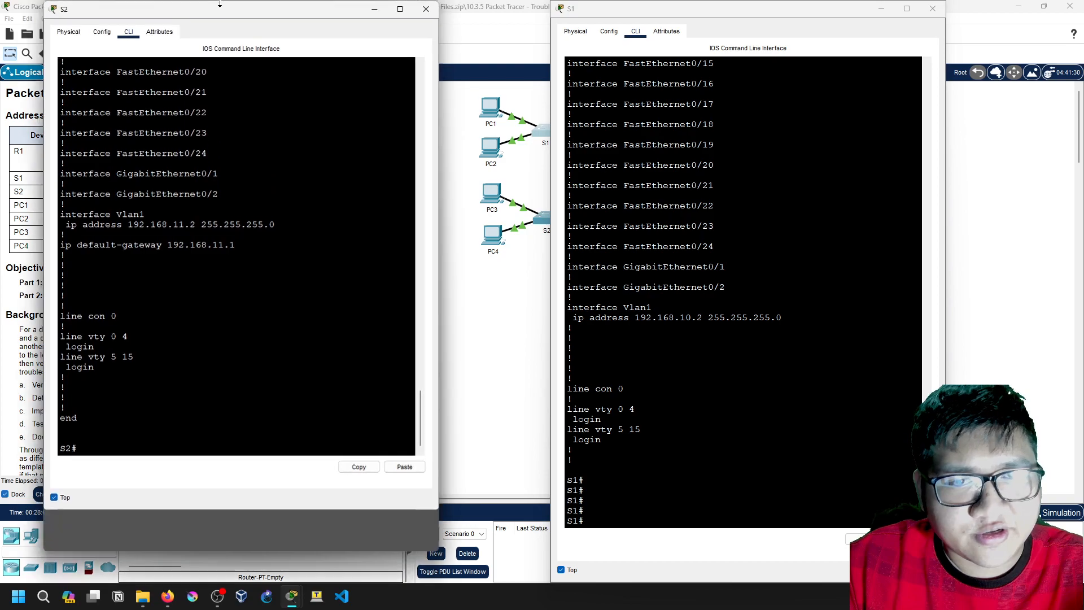
pyautogui.moveTo(439, 260); pyautogui.dragTo(486, 279)
# Examine the ip default-gateway line in S2's running configuration against S1's configuration.
pyautogui.scroll(-3, 263, 319)
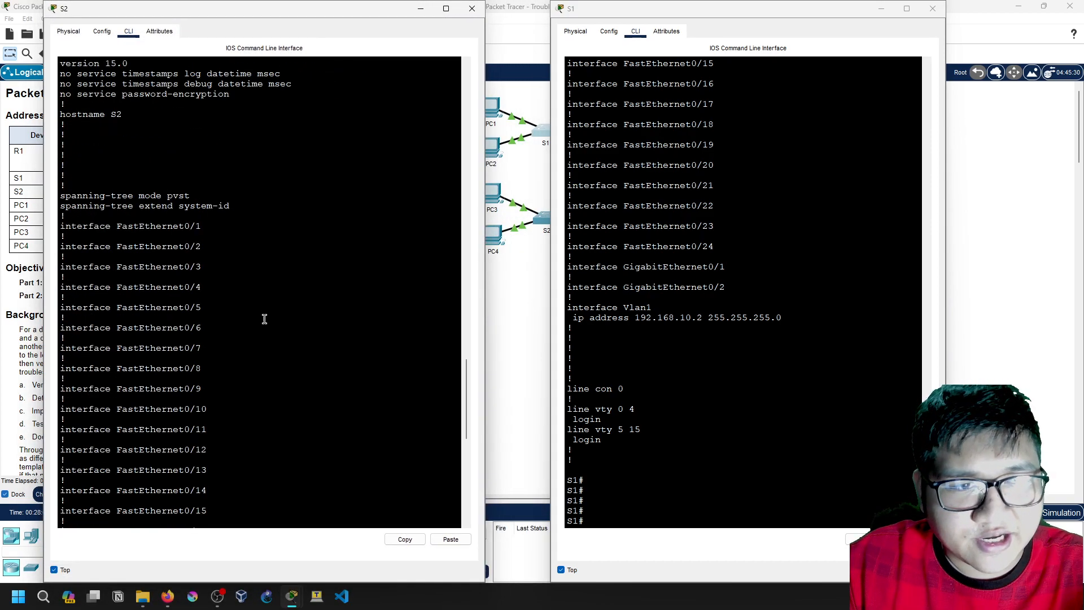
pyautogui.scroll(-10, 264, 320)
pyautogui.moveTo(66, 318); pyautogui.dragTo(236, 319)
pyautogui.click(236, 320)
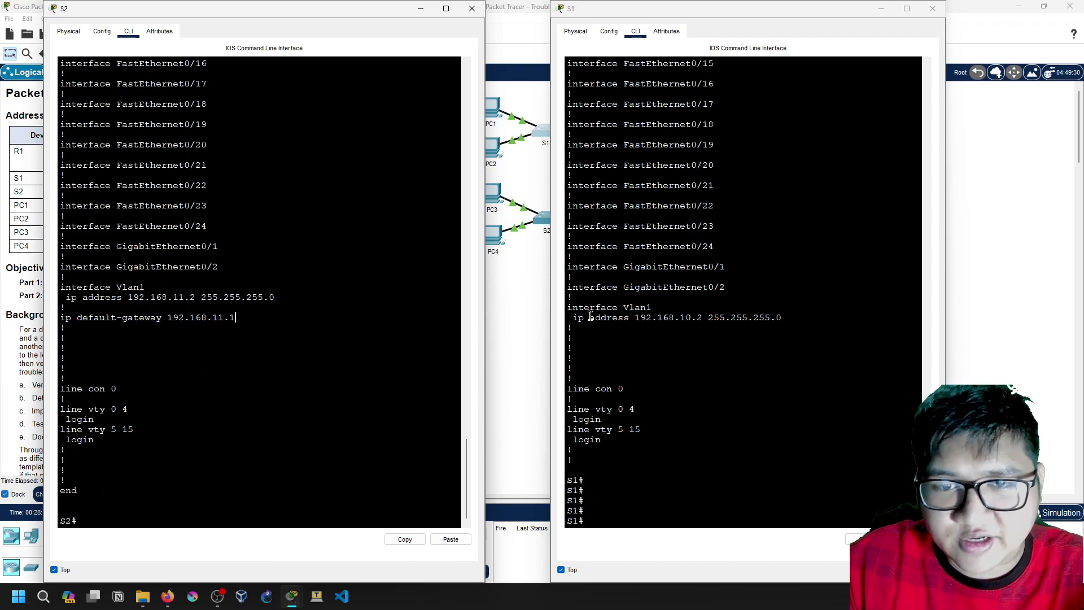
# Set S1's default gateway to 192.168.10.1 in global configuration mode and exit to privileged mode.
pyautogui.click(602, 518)
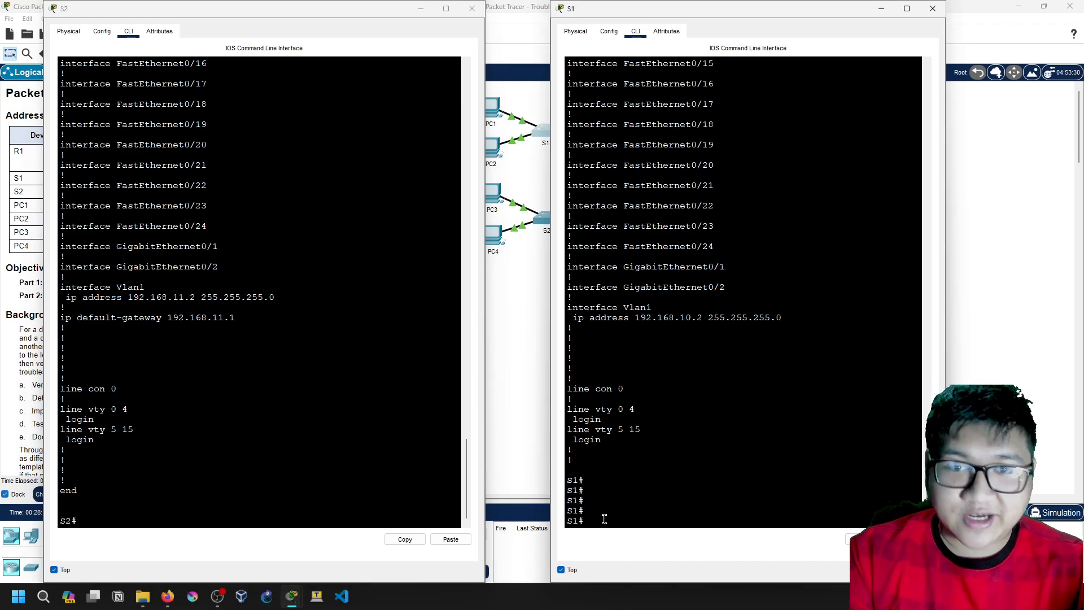
pyautogui.write('ip ')
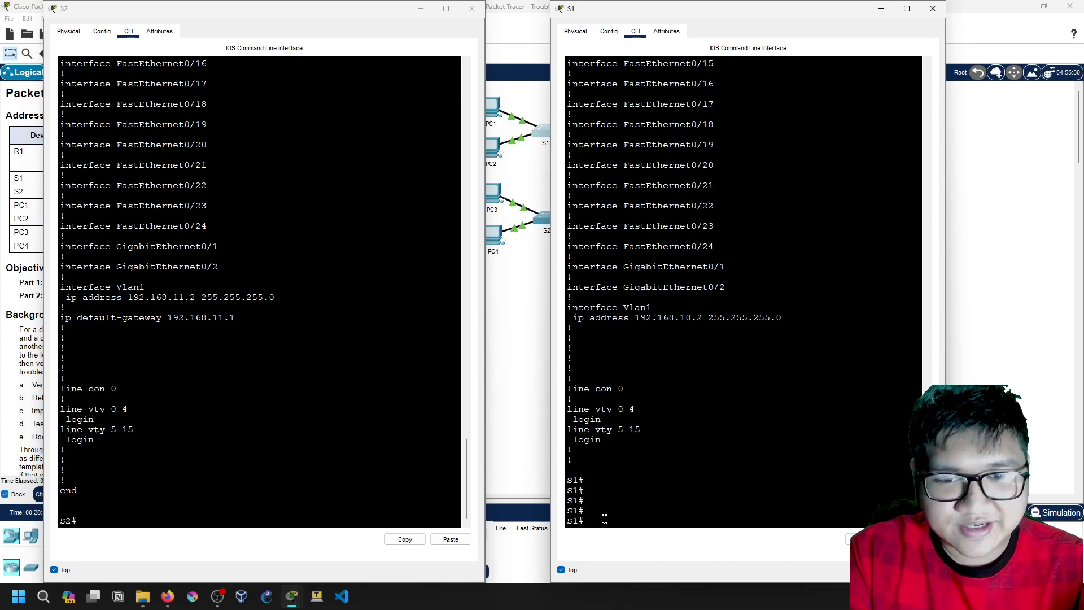
pyautogui.write('f t')
pyautogui.press('Return')
pyautogui.write('ip def')
pyautogui.press('Tab')
pyautogui.write('192.168')
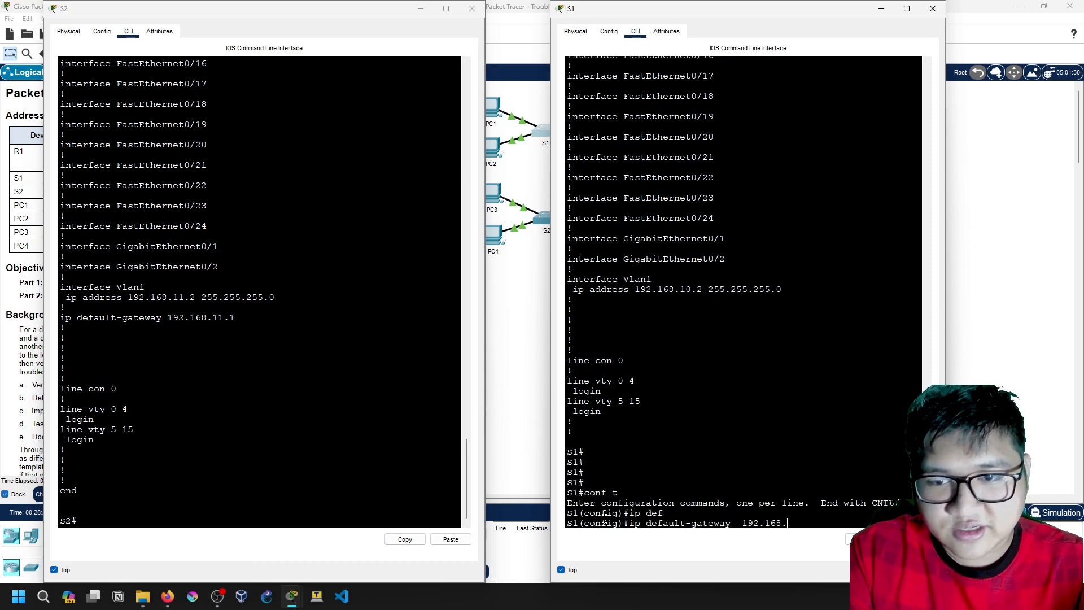
pyautogui.press('Return')
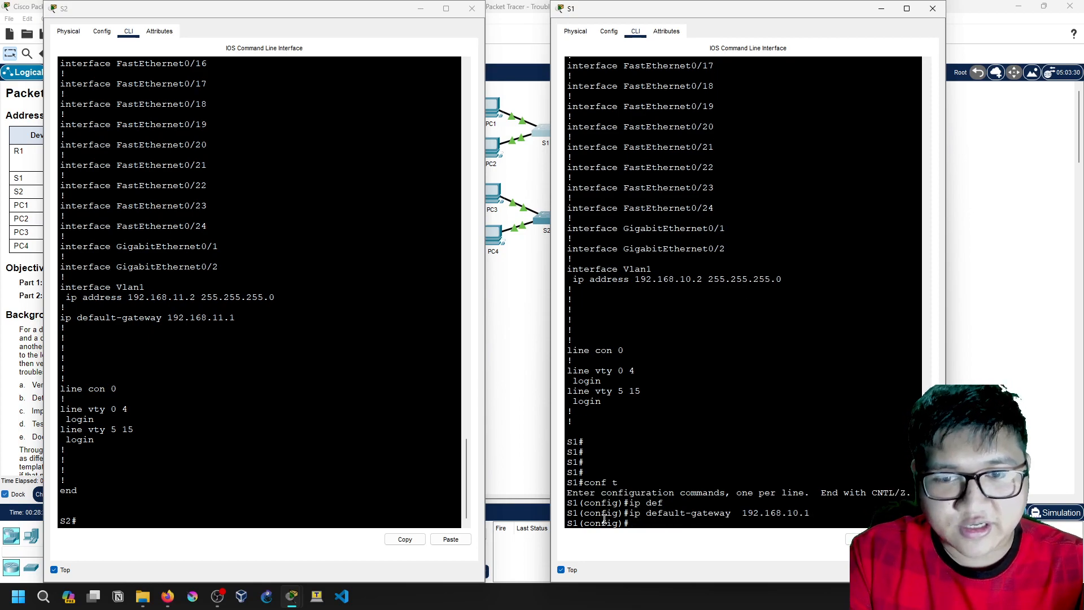
pyautogui.press('Return')
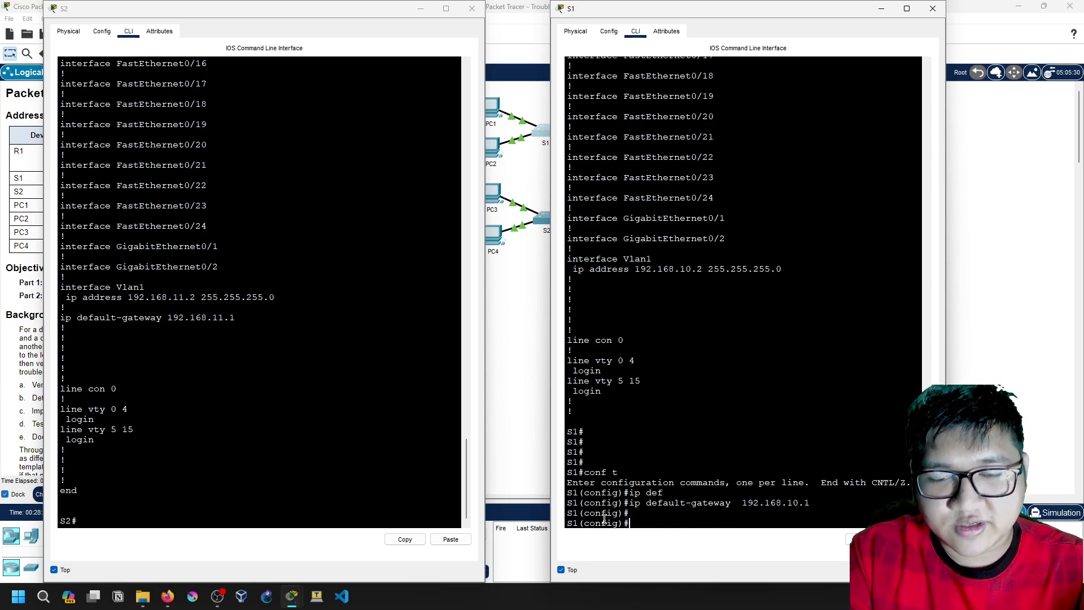
pyautogui.write('exit')
pyautogui.press('Return')
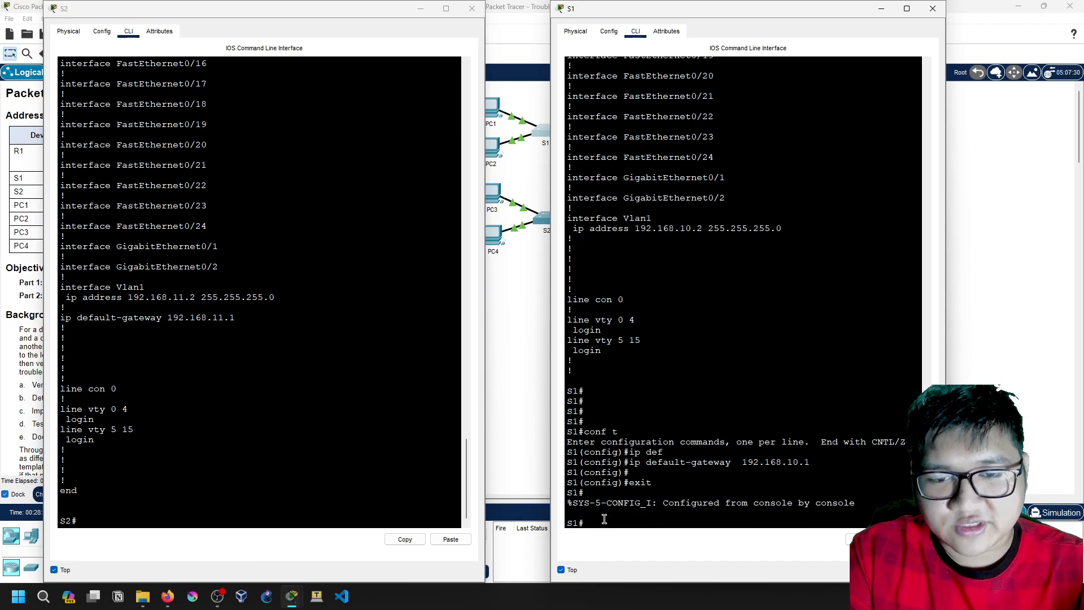
# Save the configurations of S1 and S2 with the write command.
pyautogui.write('write')
pyautogui.press('Return')
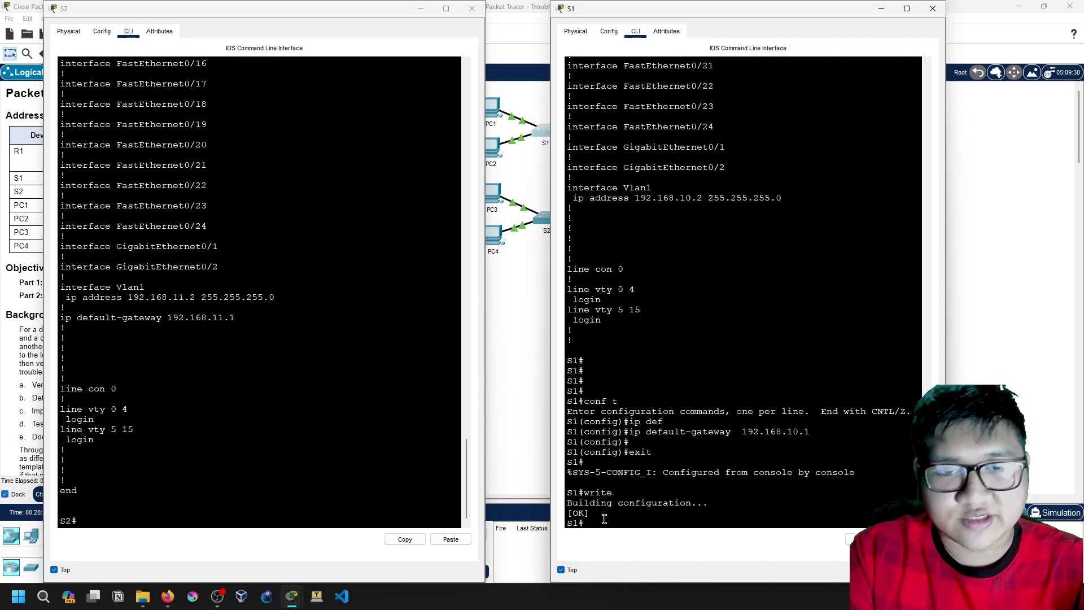
pyautogui.click(232, 520)
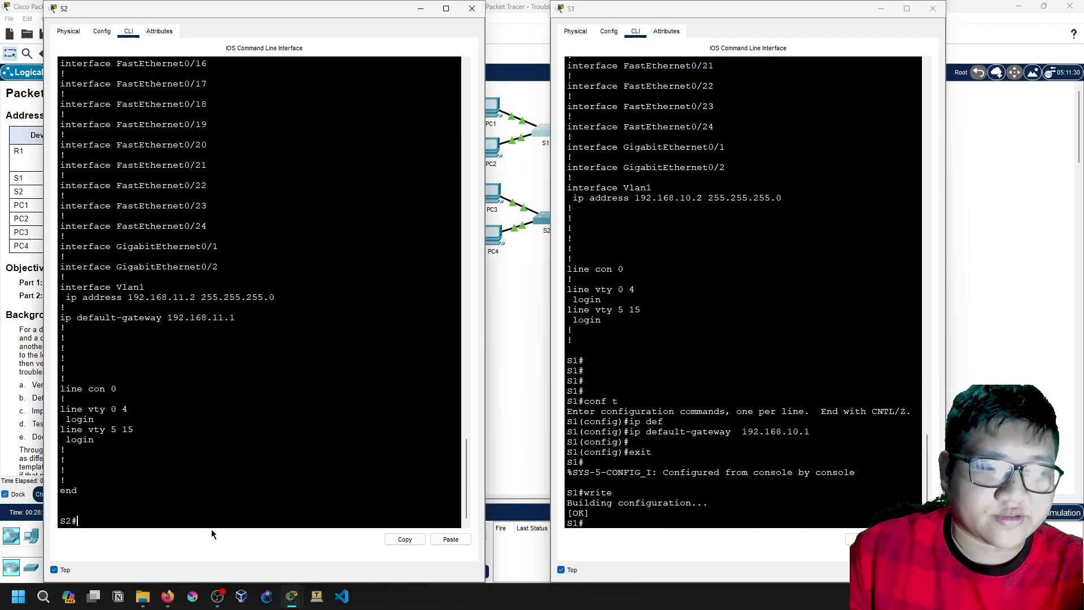
pyautogui.write('wirrite')
pyautogui.press('Return')
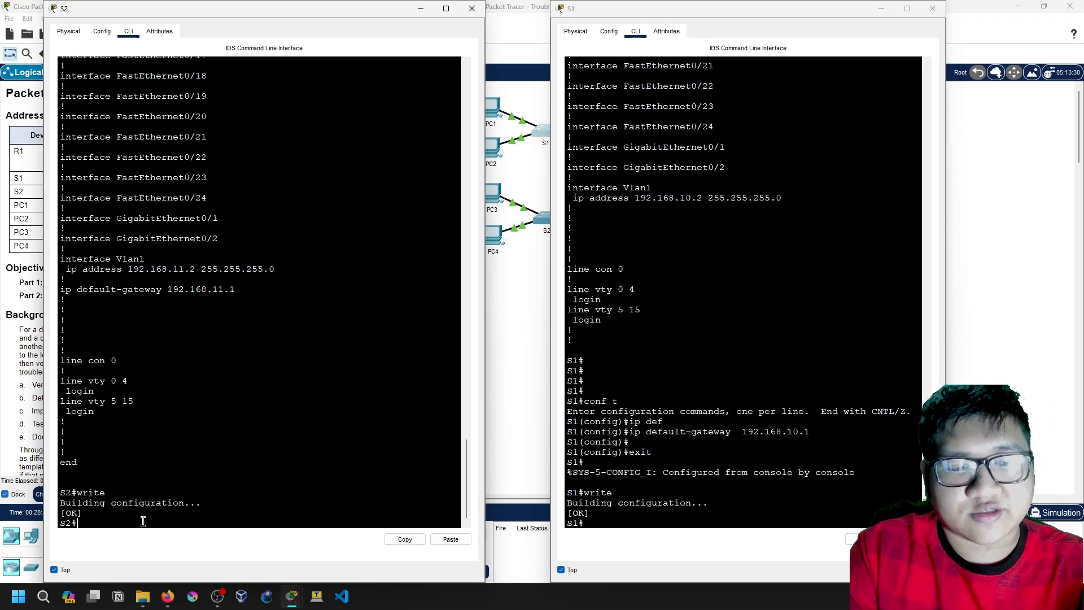
# Reposition and resize the S2 and S1 CLI windows to review S1's default gateway and write commands beside S2's configuration.
pyautogui.moveTo(337, 12); pyautogui.dragTo(366, 69)
pyautogui.moveTo(703, 9); pyautogui.dragTo(680, 70)
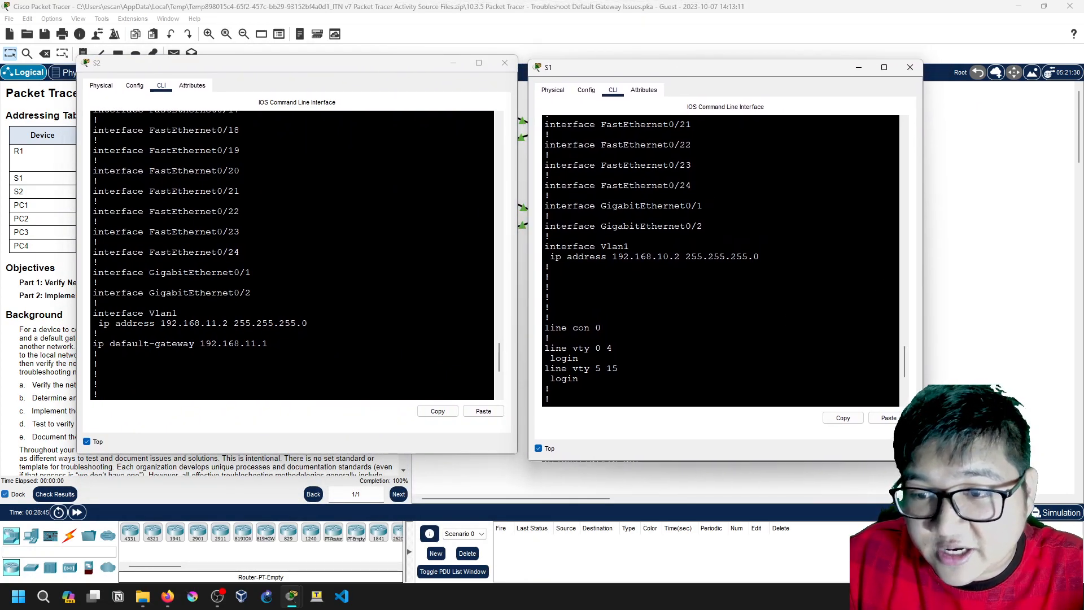
pyautogui.moveTo(923, 459); pyautogui.dragTo(945, 486)
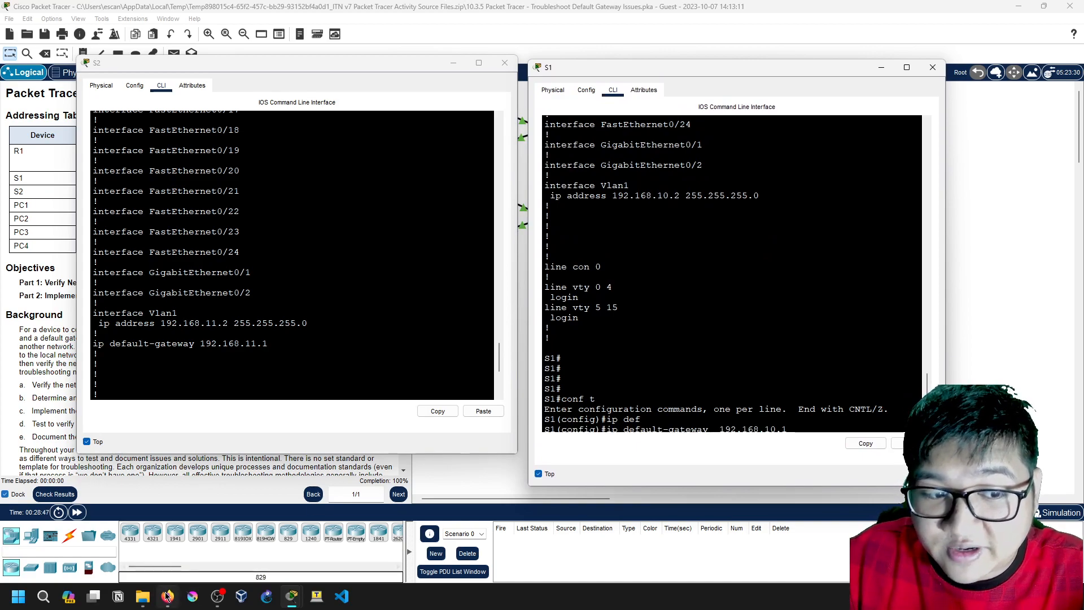
pyautogui.moveTo(222, 600)
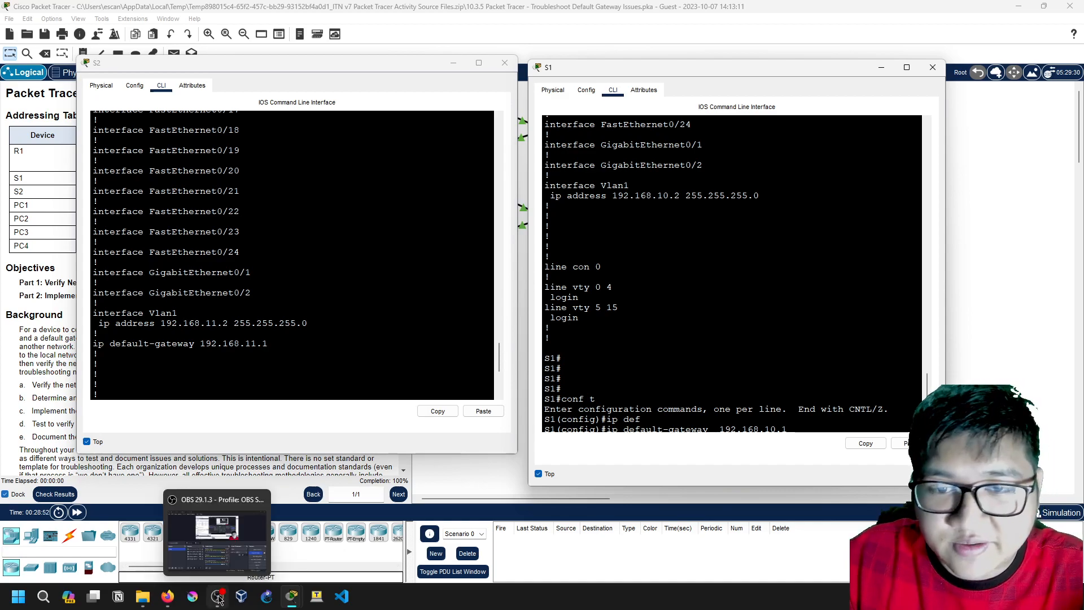
pyautogui.scroll(-3, 723, 357)
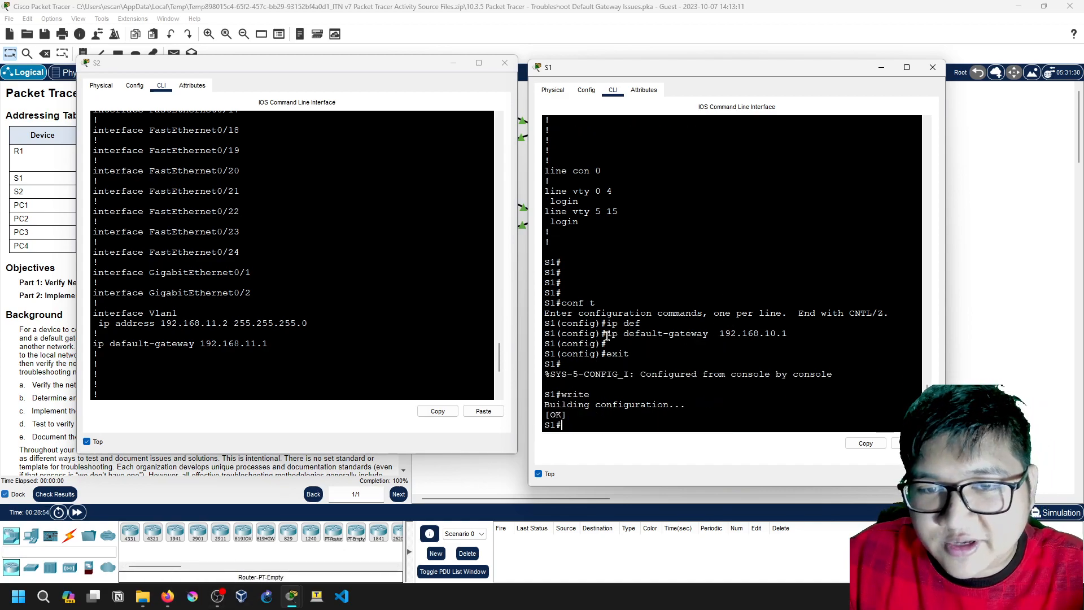
pyautogui.click(296, 65)
pyautogui.moveTo(296, 66)
pyautogui.mouseDown()
pyautogui.moveTo(734, 136)
pyautogui.moveTo(663, 161)
pyautogui.moveTo(278, 84)
pyautogui.moveTo(288, 80)
pyautogui.mouseUp()
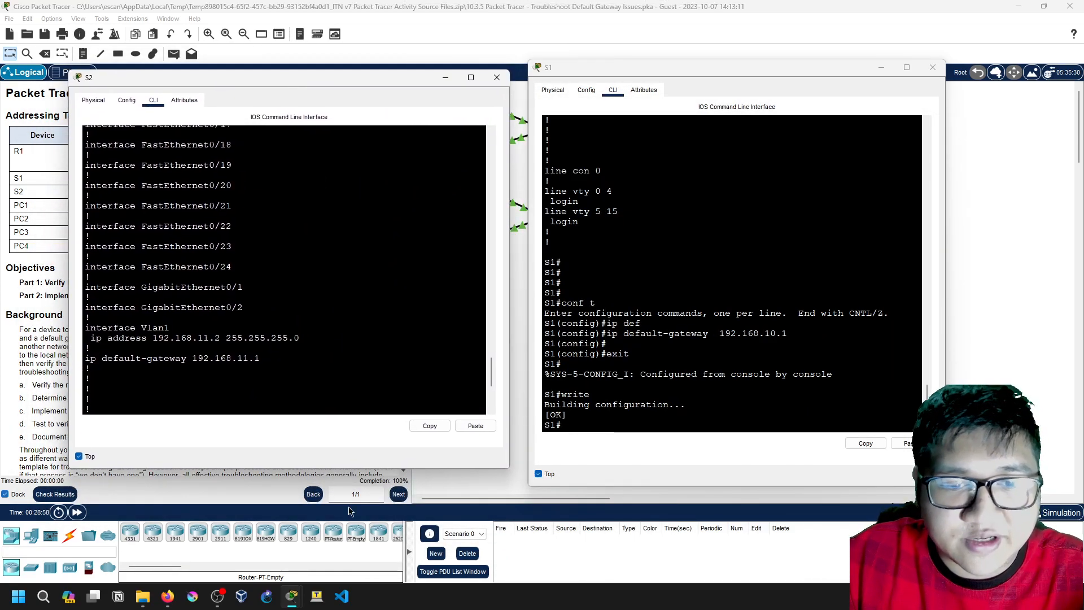
pyautogui.click(167, 596)
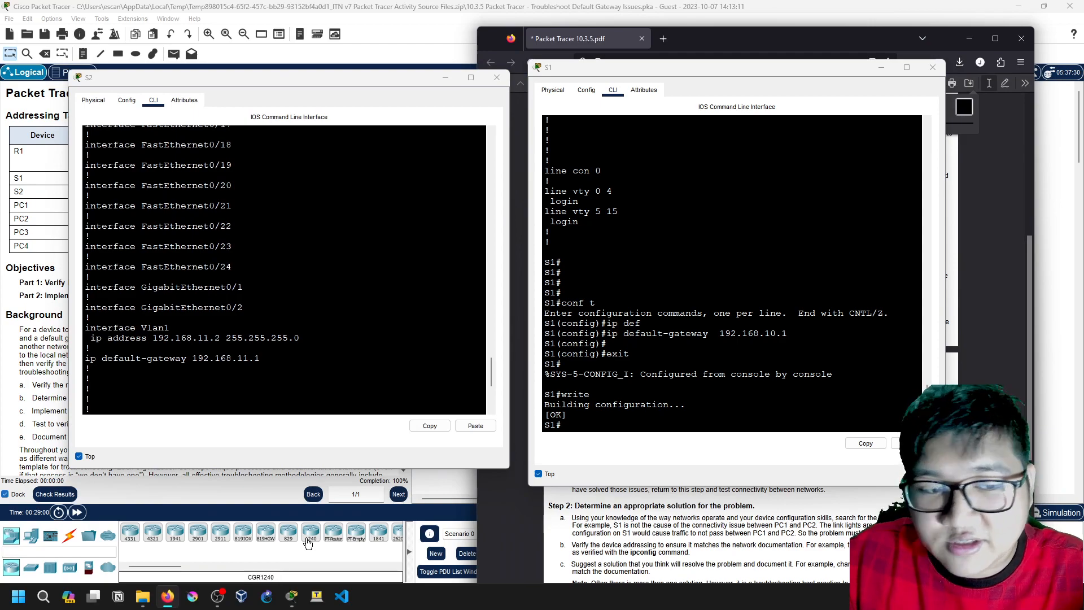
pyautogui.click(222, 601)
pyautogui.click(1000, 321)
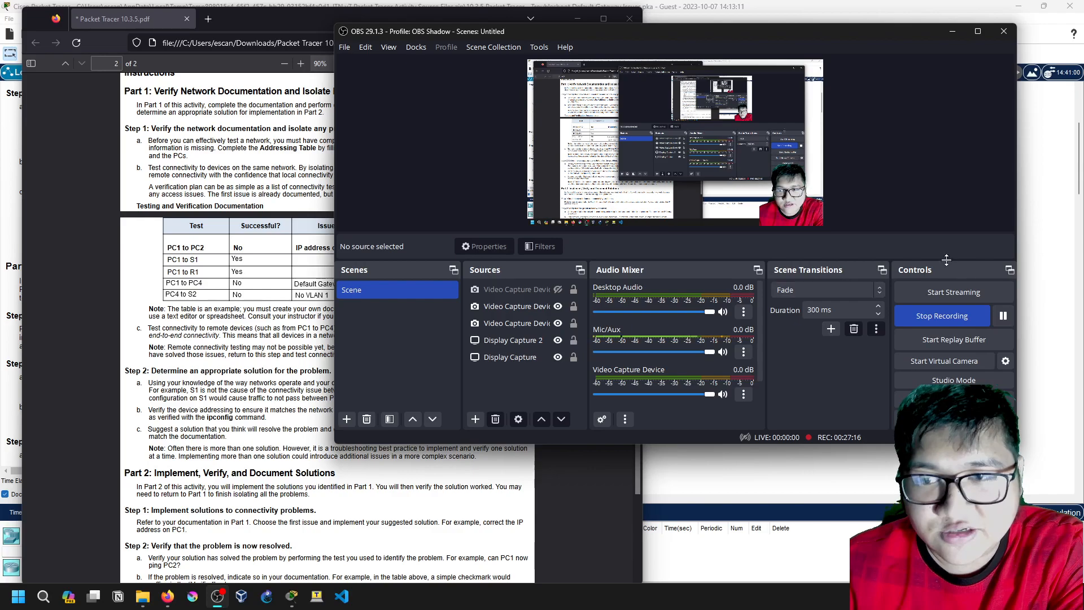
pyautogui.click(1003, 319)
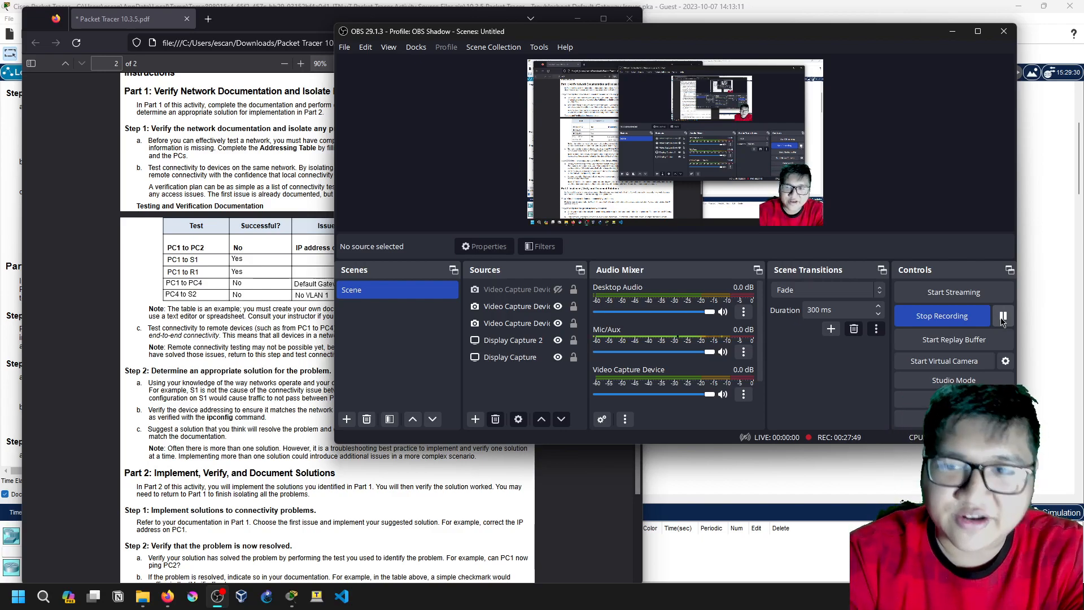
pyautogui.click(953, 31)
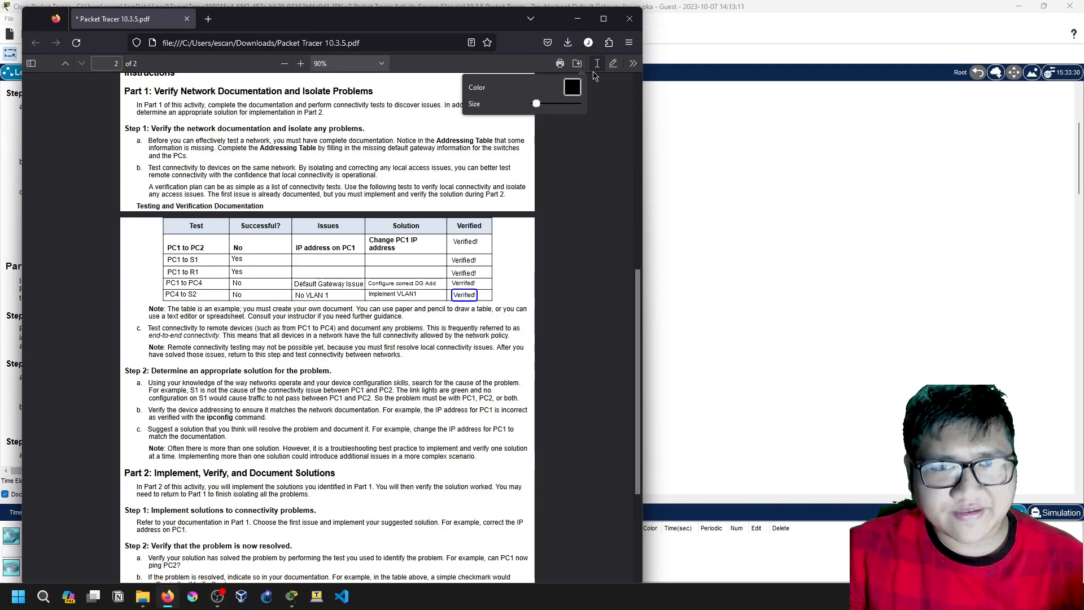
pyautogui.click(578, 18)
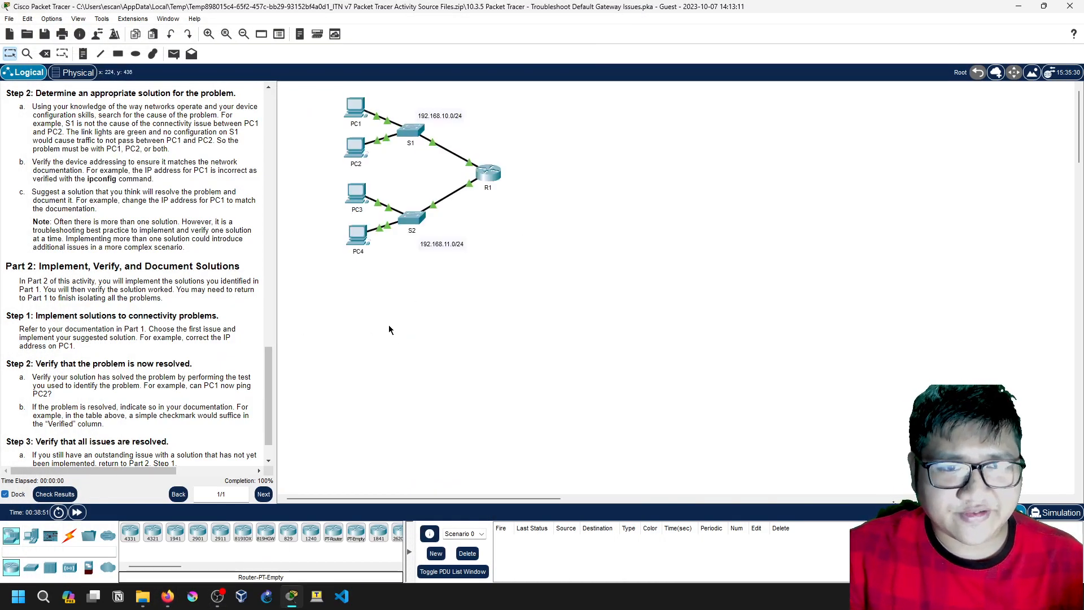
# Open S2's CLI, enter privileged mode and display the full running configuration with sh run.
pyautogui.click(411, 222)
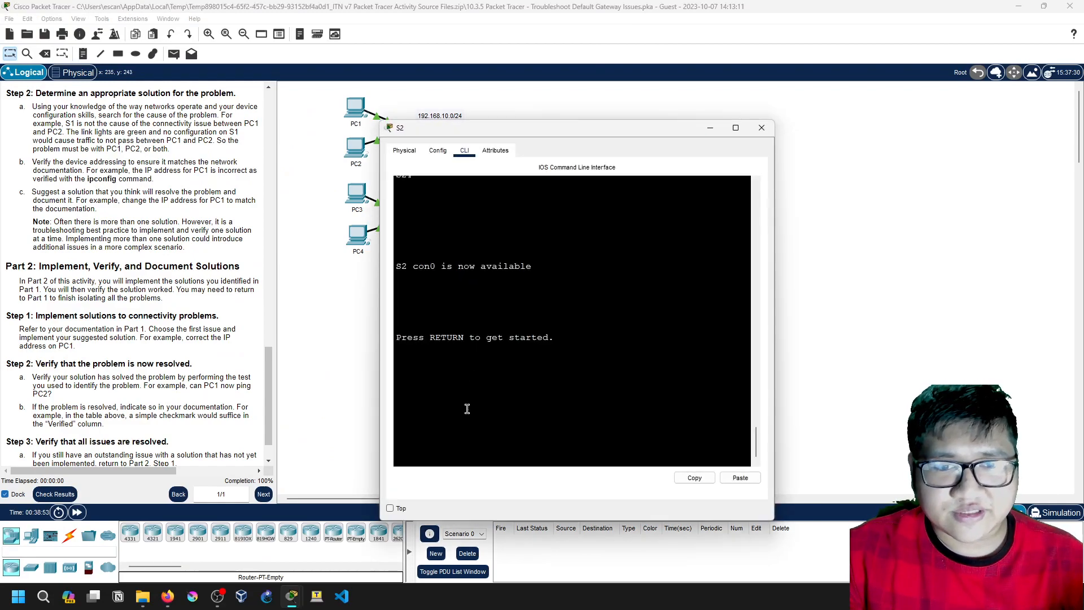
pyautogui.press('Return')
pyautogui.press('Return')
pyautogui.press('Return')
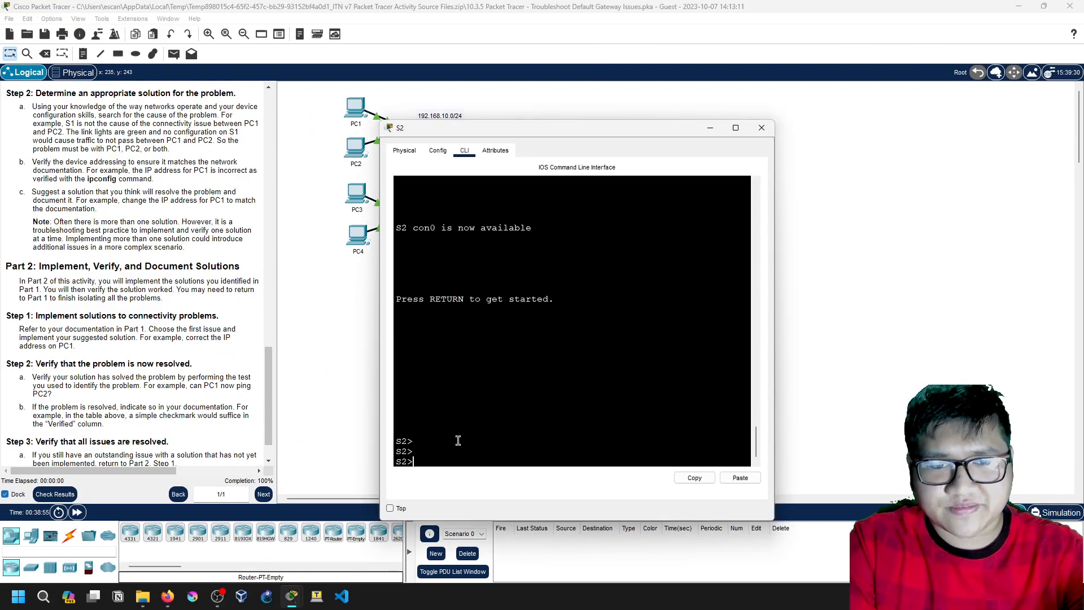
pyautogui.write('en')
pyautogui.press('Return')
pyautogui.write('sh run')
pyautogui.press('Return')
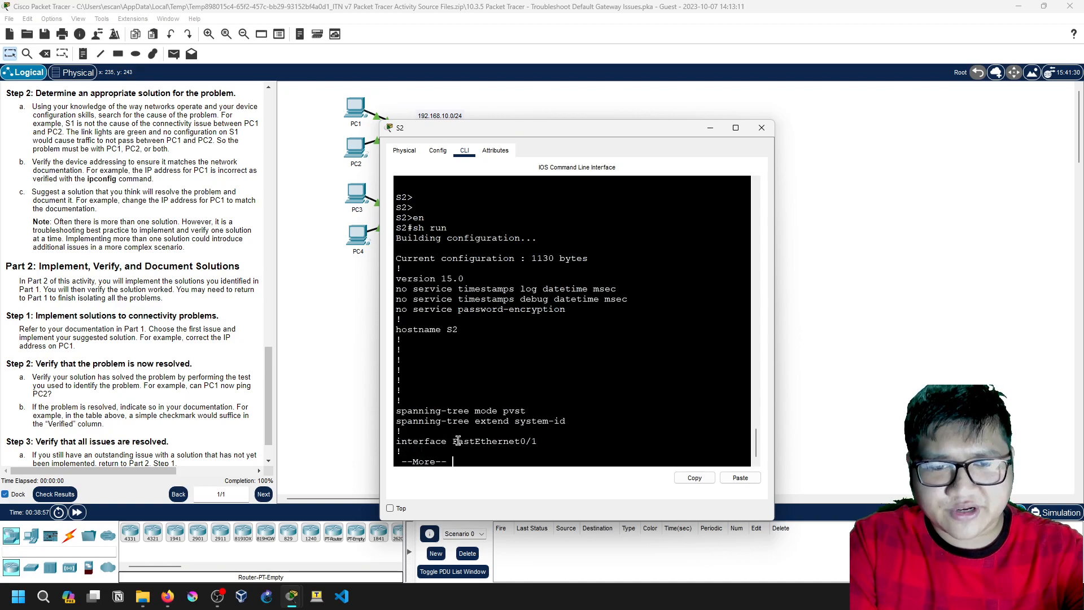
pyautogui.press('space')
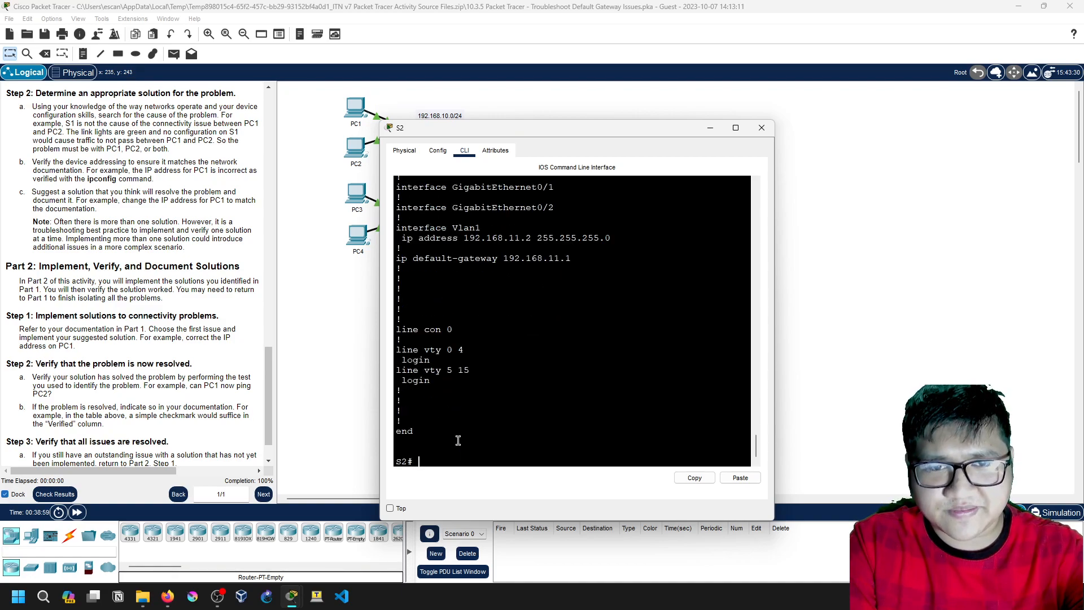
pyautogui.write('no ip defual')
pyautogui.write('ault')
pyautogui.write('-gatew')
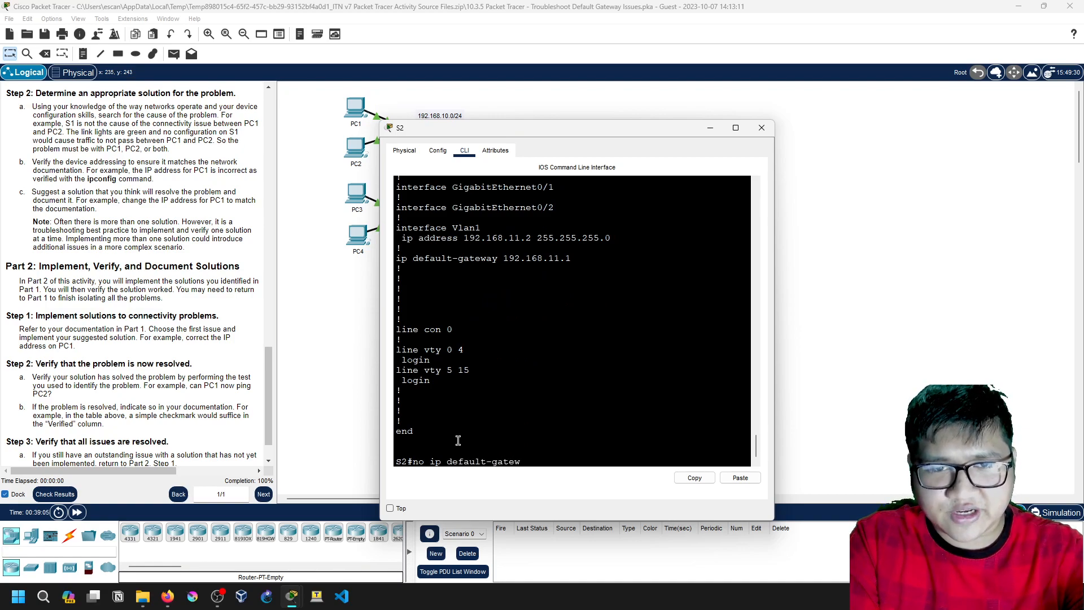
pyautogui.write('ay 192.168')
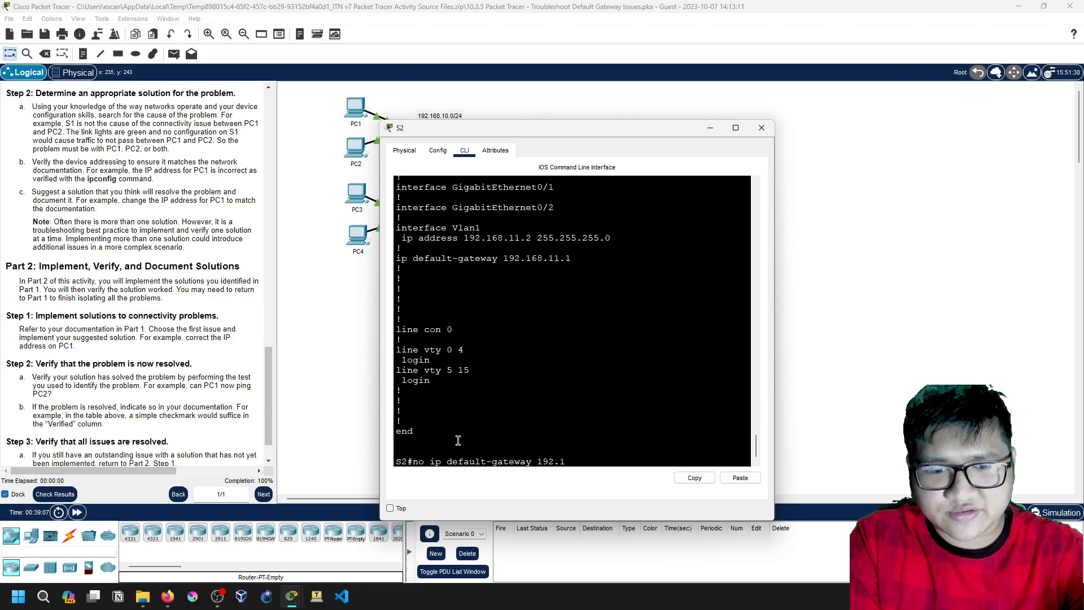
pyautogui.press('BackSpace')
pyautogui.press('BackSpace')
pyautogui.press('BackSpace')
pyautogui.press('BackSpace')
pyautogui.press('BackSpace')
pyautogui.press('BackSpace')
pyautogui.press('BackSpace')
pyautogui.press('BackSpace')
pyautogui.press('BackSpace')
pyautogui.press('BackSpace')
pyautogui.press('BackSpace')
pyautogui.press('BackSpace')
pyautogui.press('BackSpace')
pyautogui.press('BackSpace')
pyautogui.press('BackSpace')
pyautogui.press('BackSpace')
pyautogui.press('BackSpace')
pyautogui.press('BackSpace')
pyautogui.press('BackSpace')
pyautogui.press('BackSpace')
pyautogui.press('BackSpace')
pyautogui.press('BackSpace')
pyautogui.press('BackSpace')
pyautogui.press('BackSpace')
pyautogui.press('BackSpace')
pyautogui.press('BackSpace')
pyautogui.press('BackSpace')
pyautogui.press('BackSpace')
pyautogui.press('BackSpace')
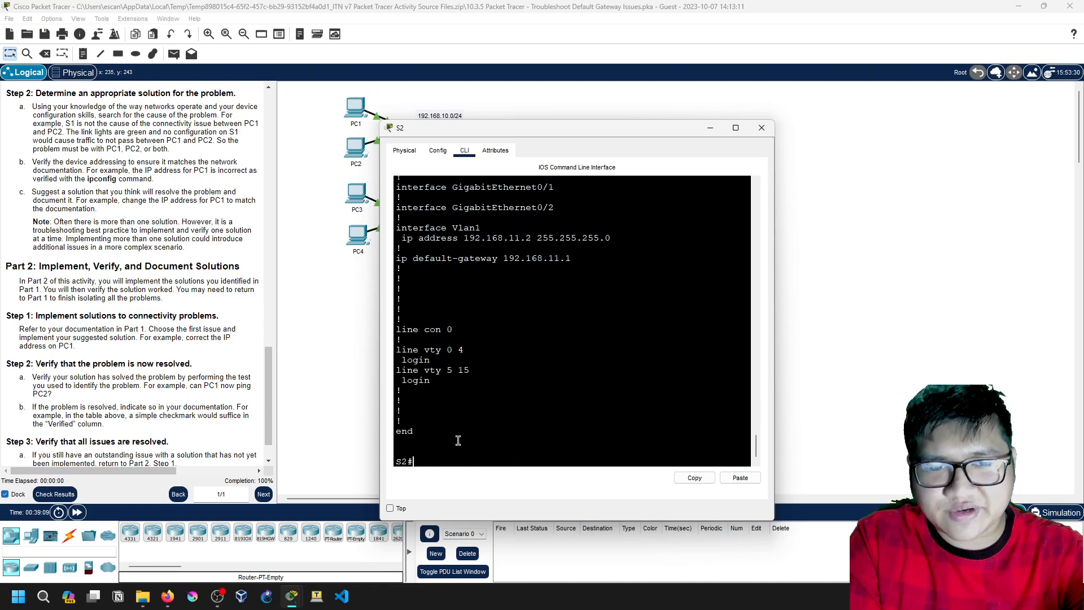
# Review S2's running configuration from the hostname through the Vlan1 address and default gateway, and close the S2 window.
pyautogui.scroll(5, 458, 395)
pyautogui.scroll(10, 458, 390)
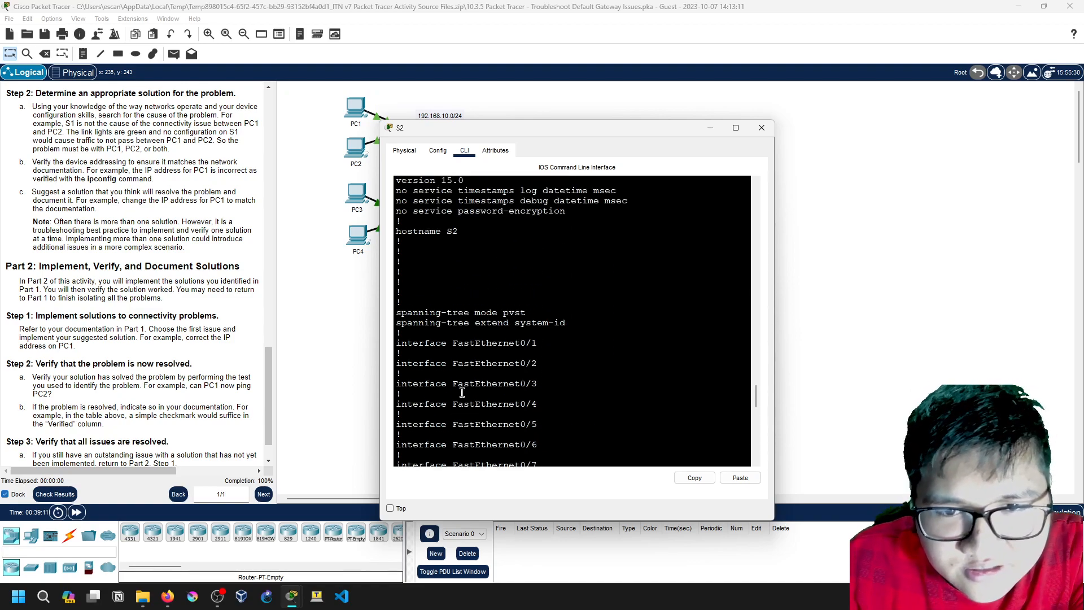
pyautogui.scroll(3, 468, 400)
pyautogui.scroll(-20, 474, 406)
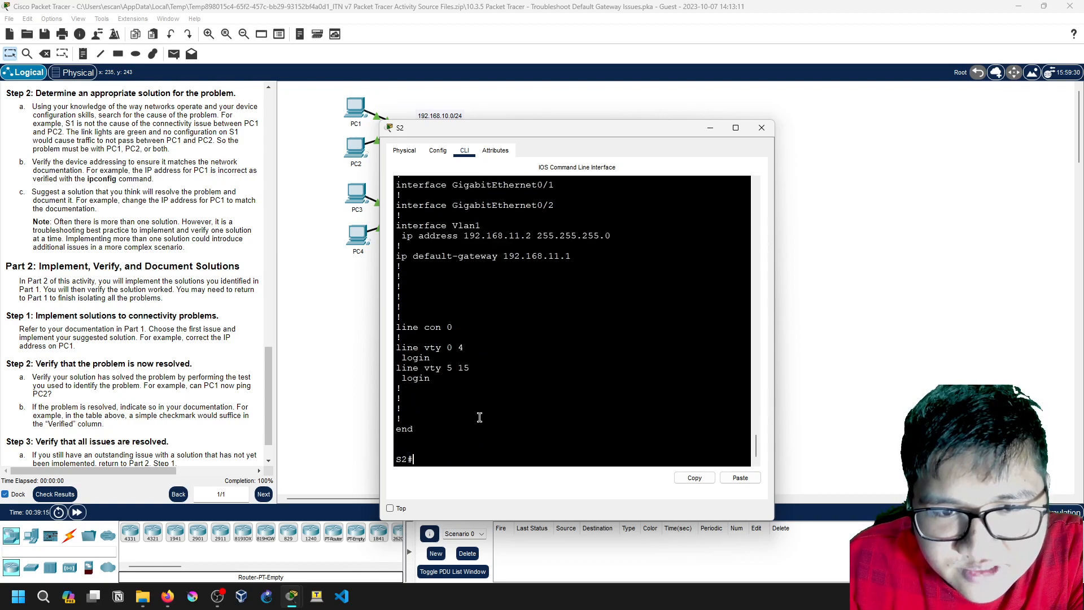
pyautogui.scroll(4, 435, 457)
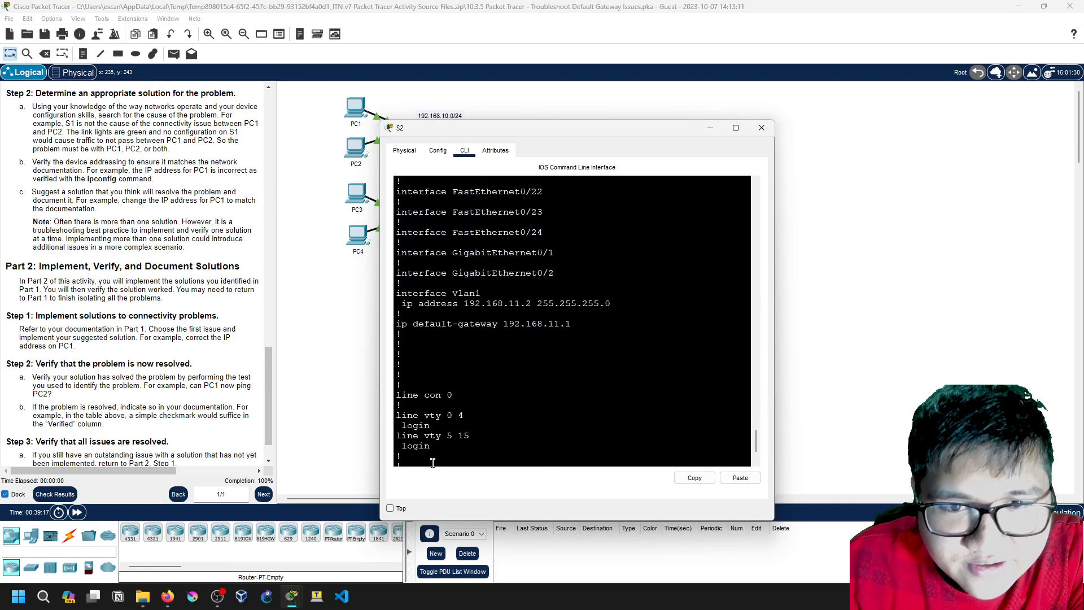
pyautogui.scroll(-4, 446, 455)
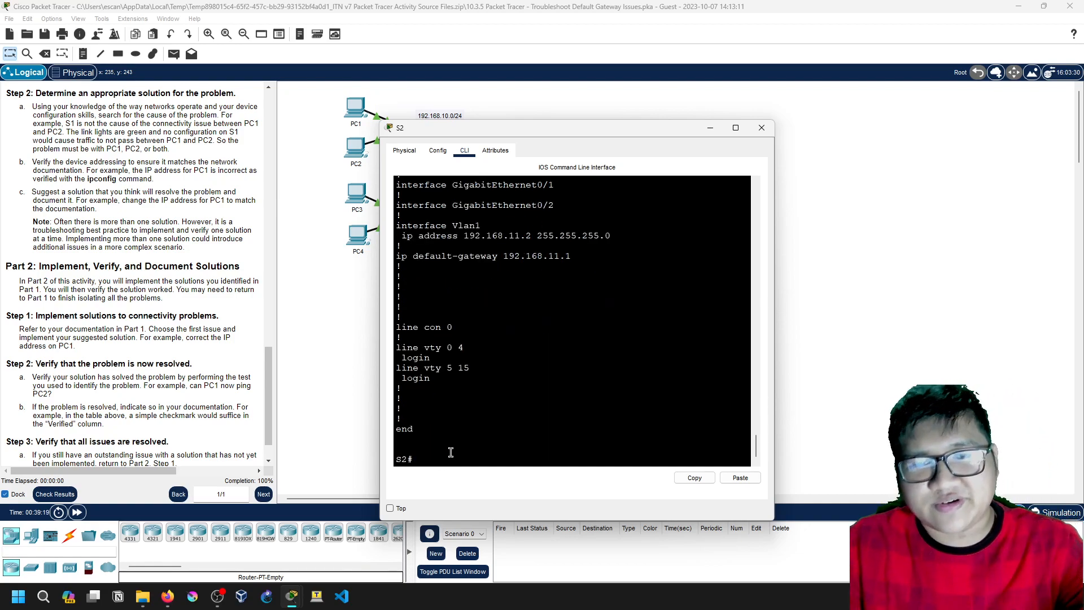
pyautogui.click(762, 128)
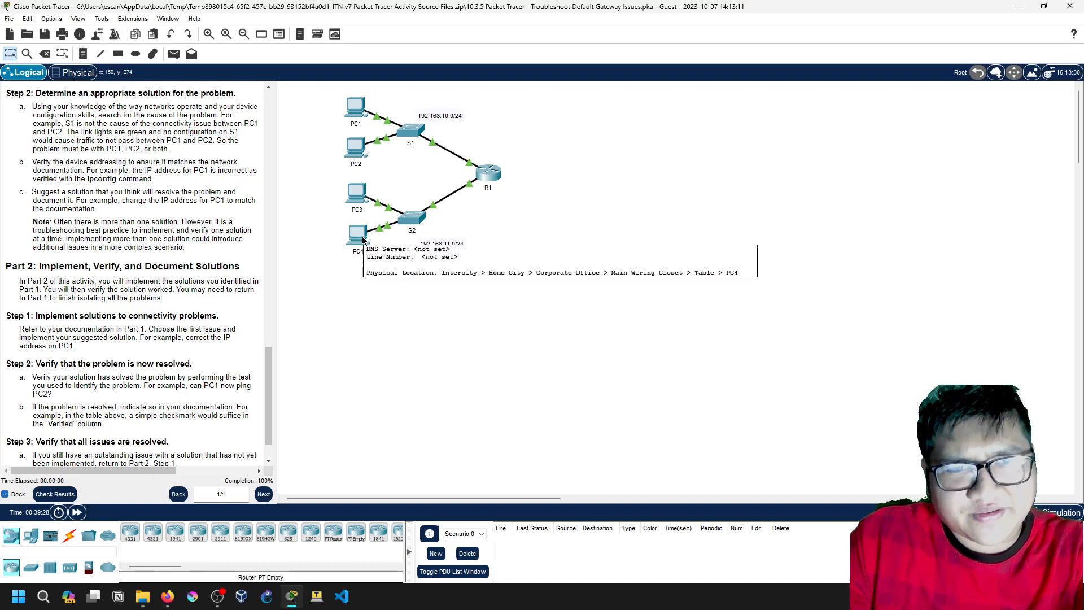
pyautogui.moveTo(414, 136)
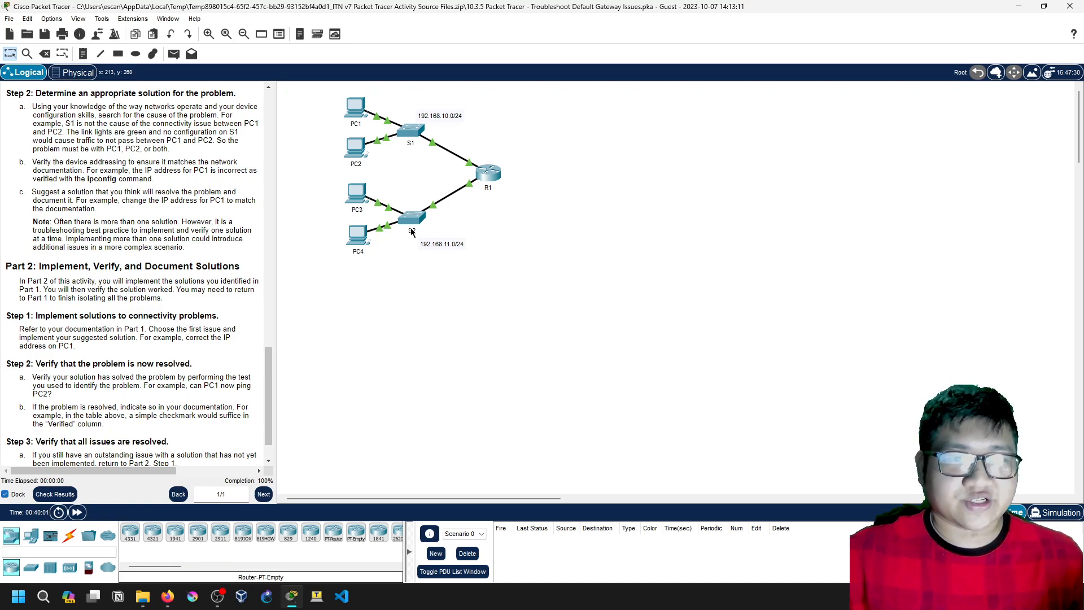
pyautogui.scroll(-2, 271, 407)
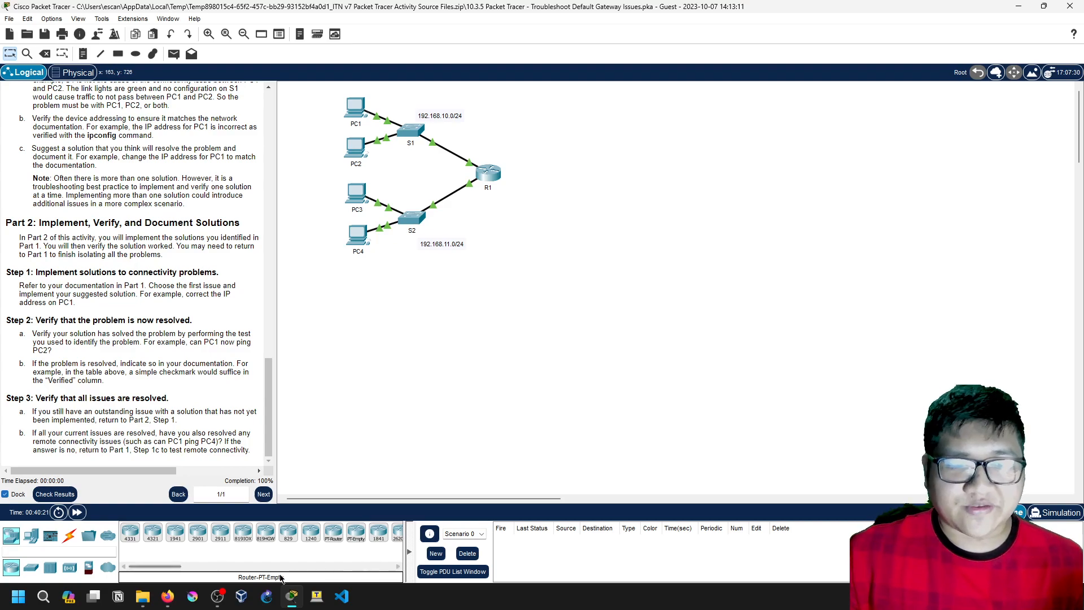
pyautogui.moveTo(222, 603)
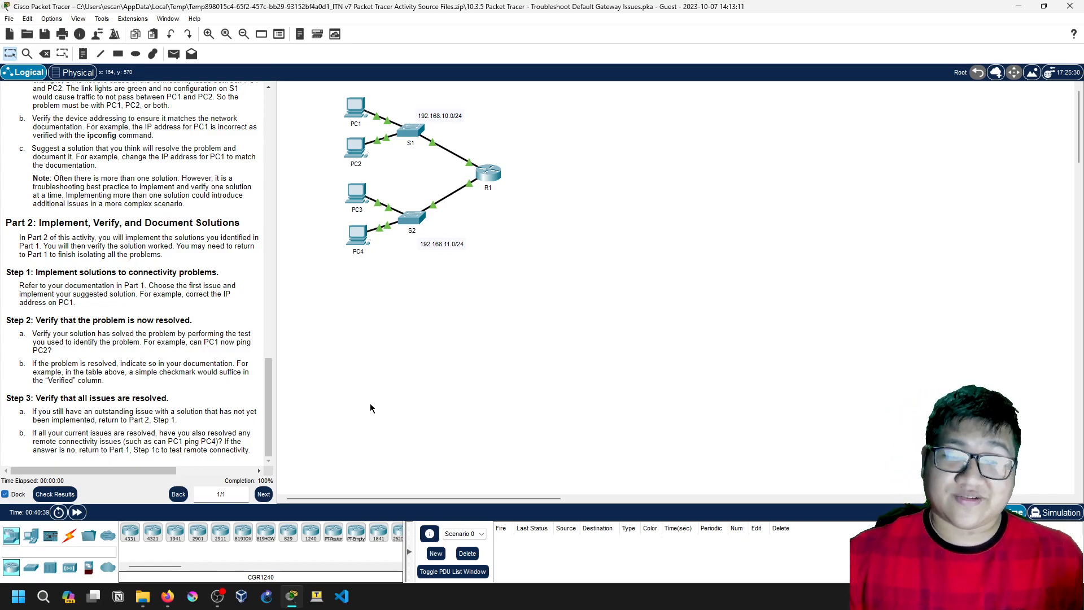
pyautogui.click(218, 597)
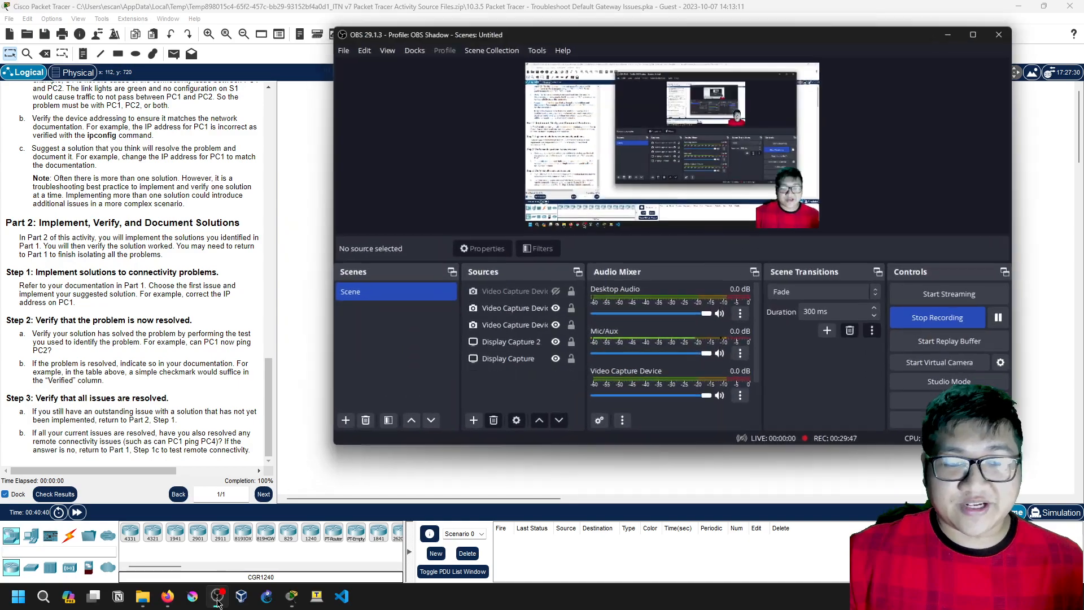